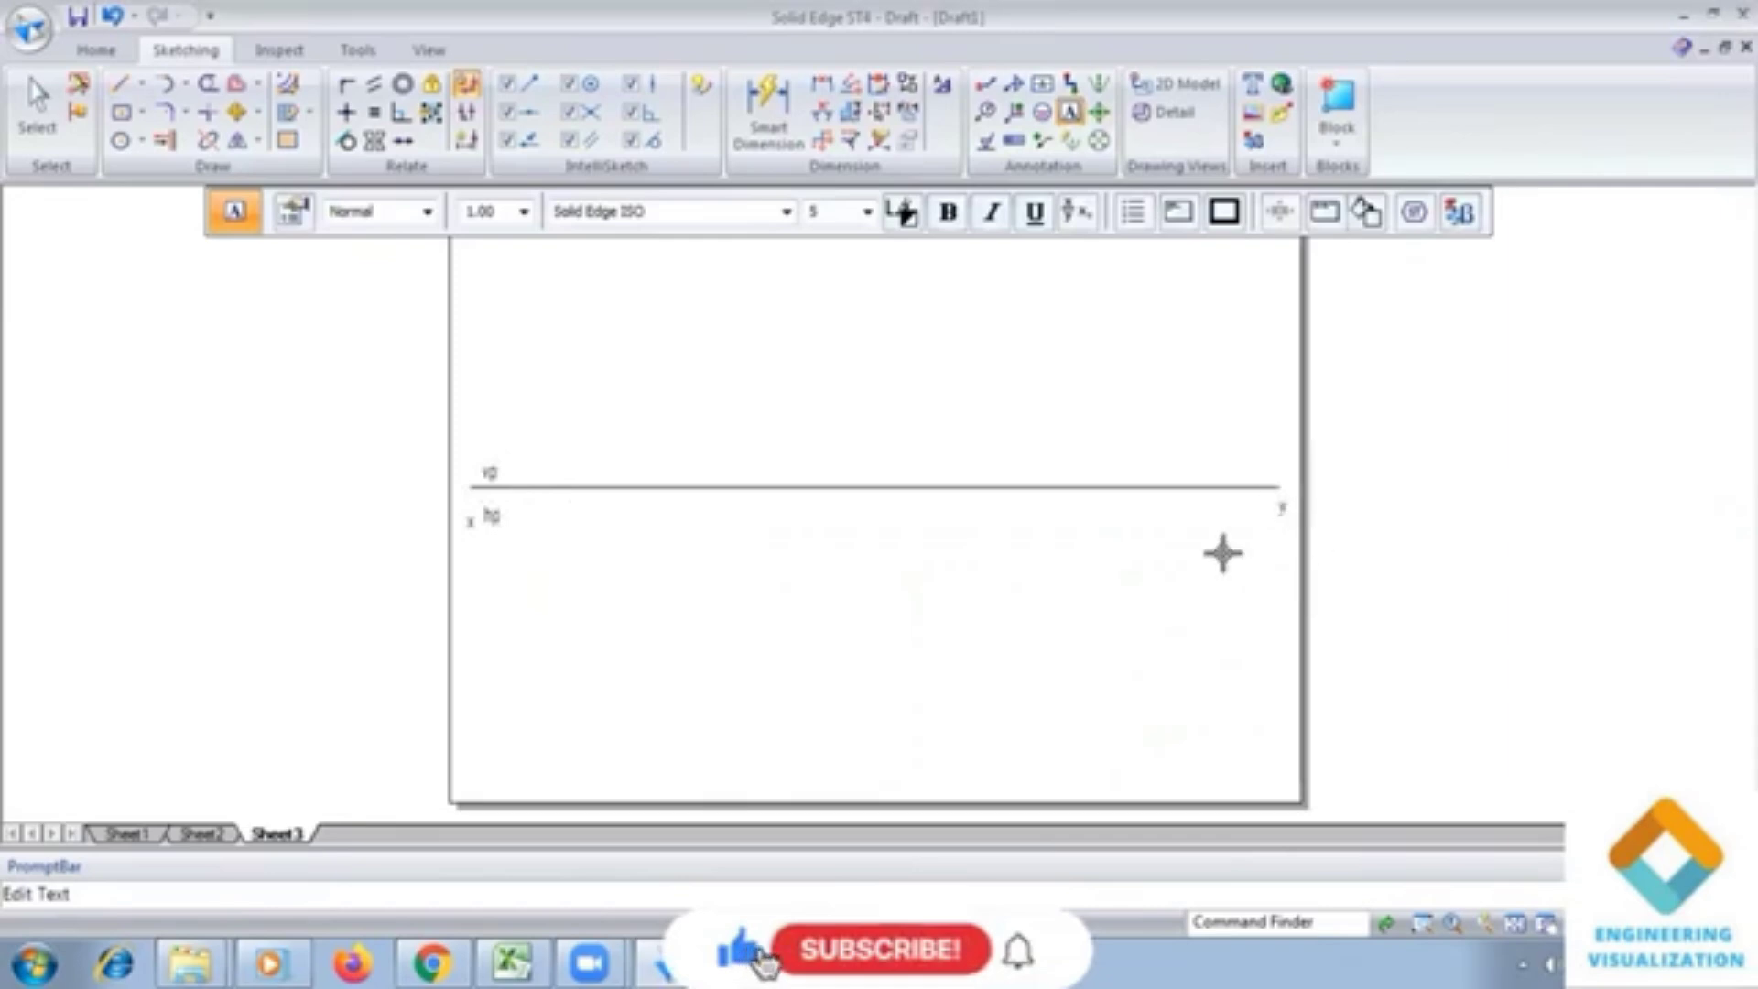
Step: Draw a 0.50 mm thick pentagon by centre below the XY line
{"action": "left_click", "coordinate": [142, 112]}
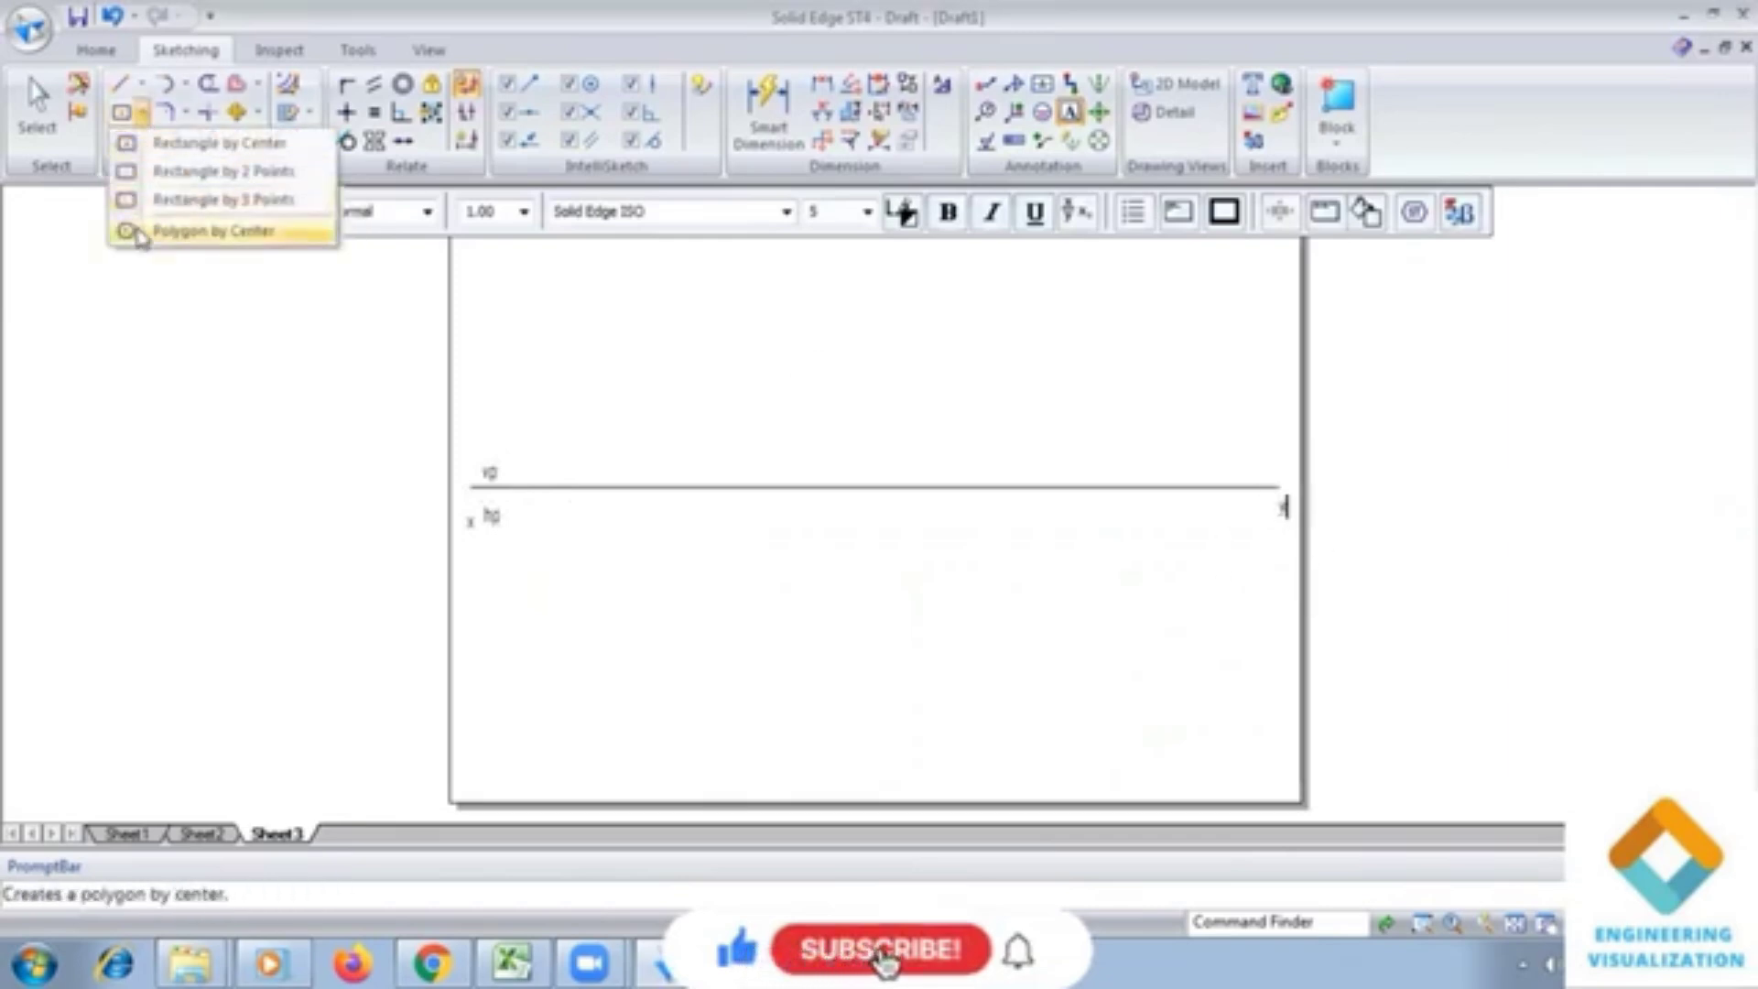
{"action": "left_click", "coordinate": [174, 228]}
{"action": "left_click", "coordinate": [536, 215]}
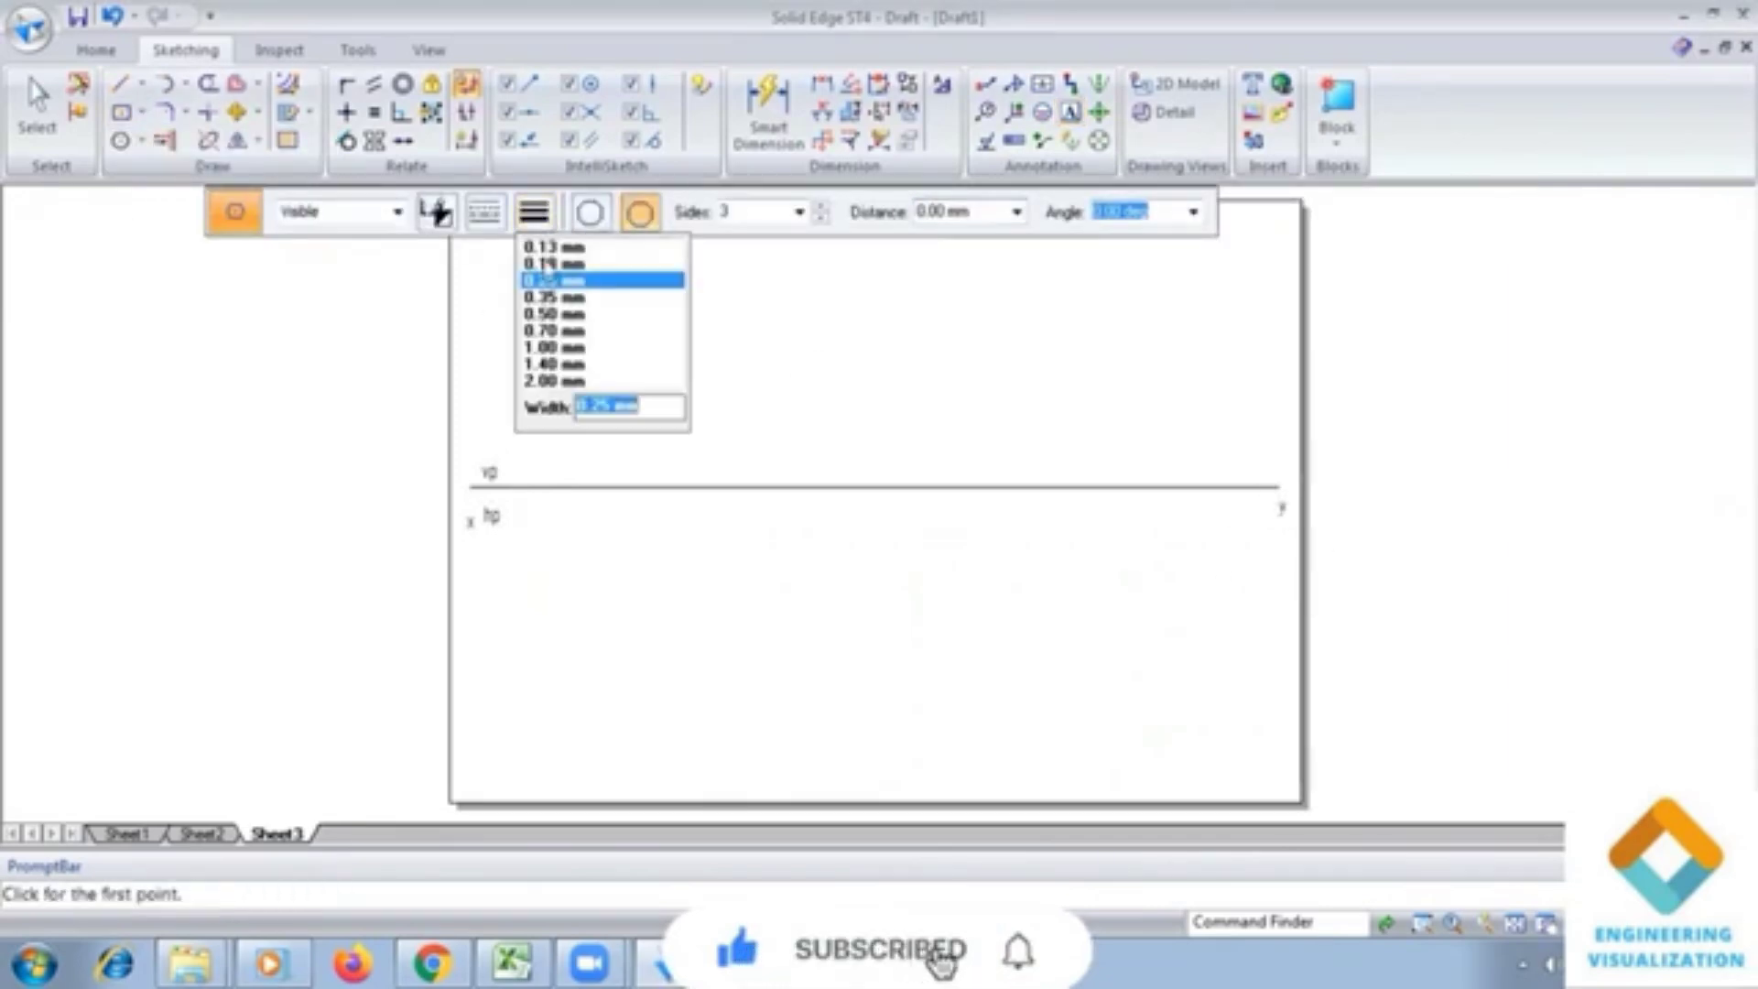
{"action": "left_click", "coordinate": [552, 314]}
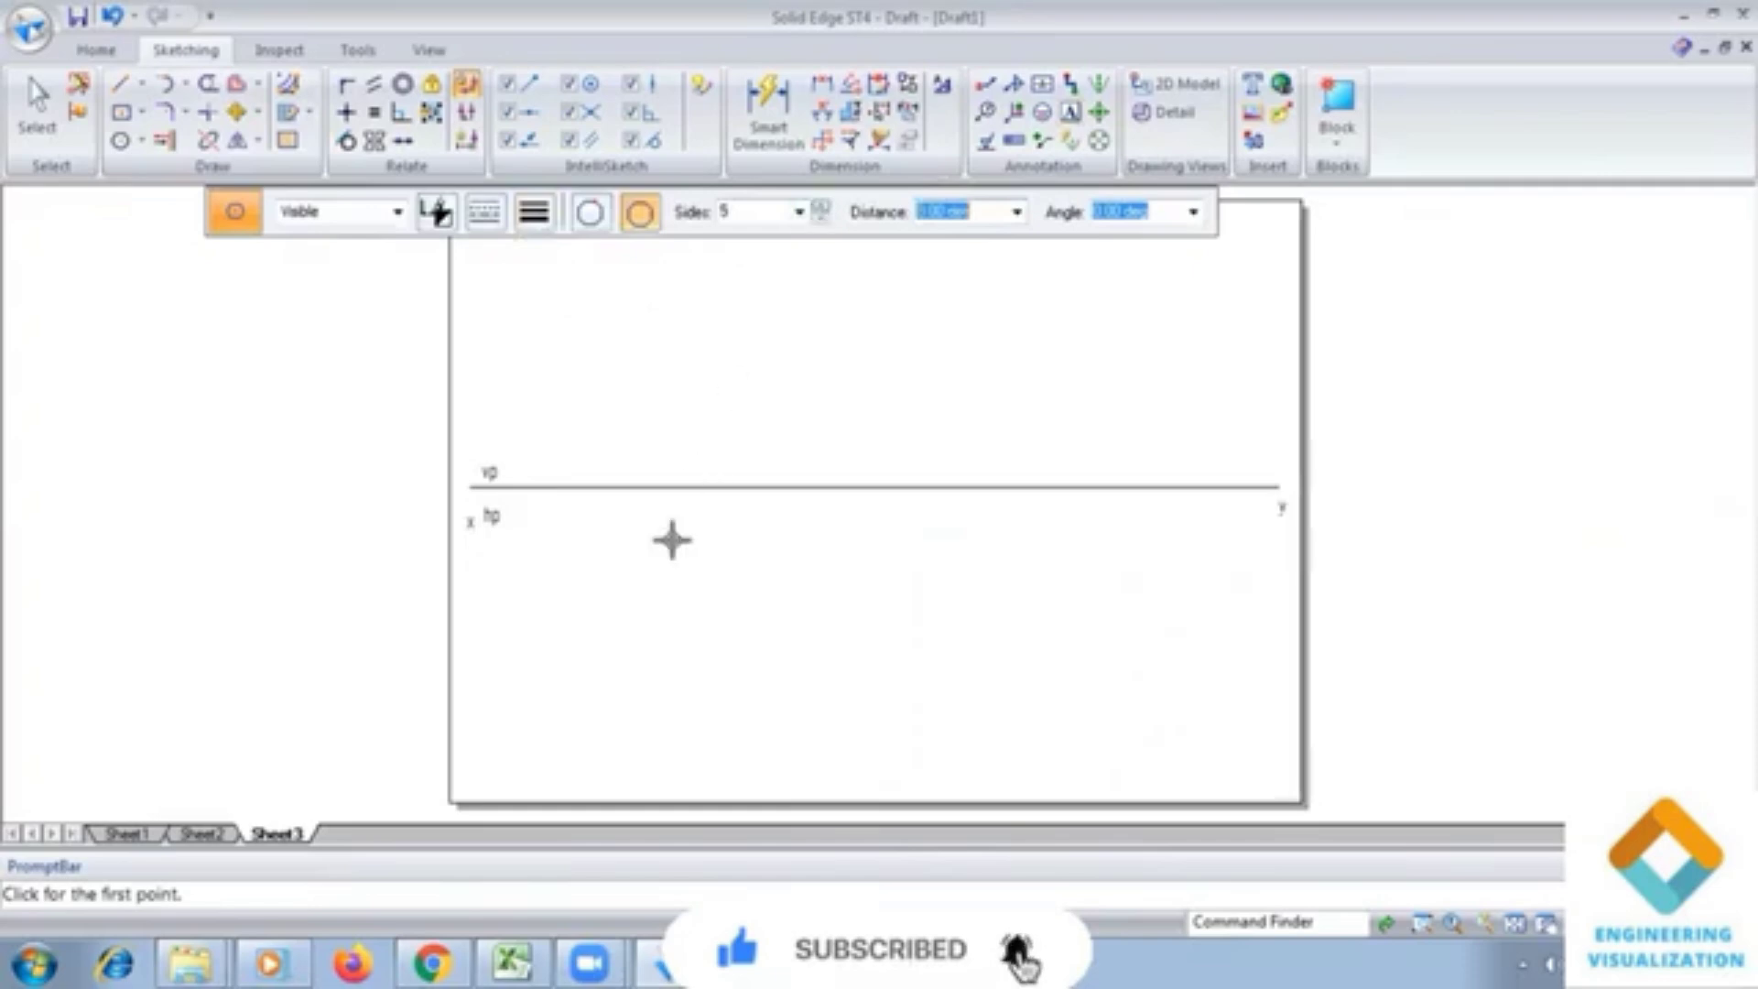
{"action": "left_click", "coordinate": [569, 661]}
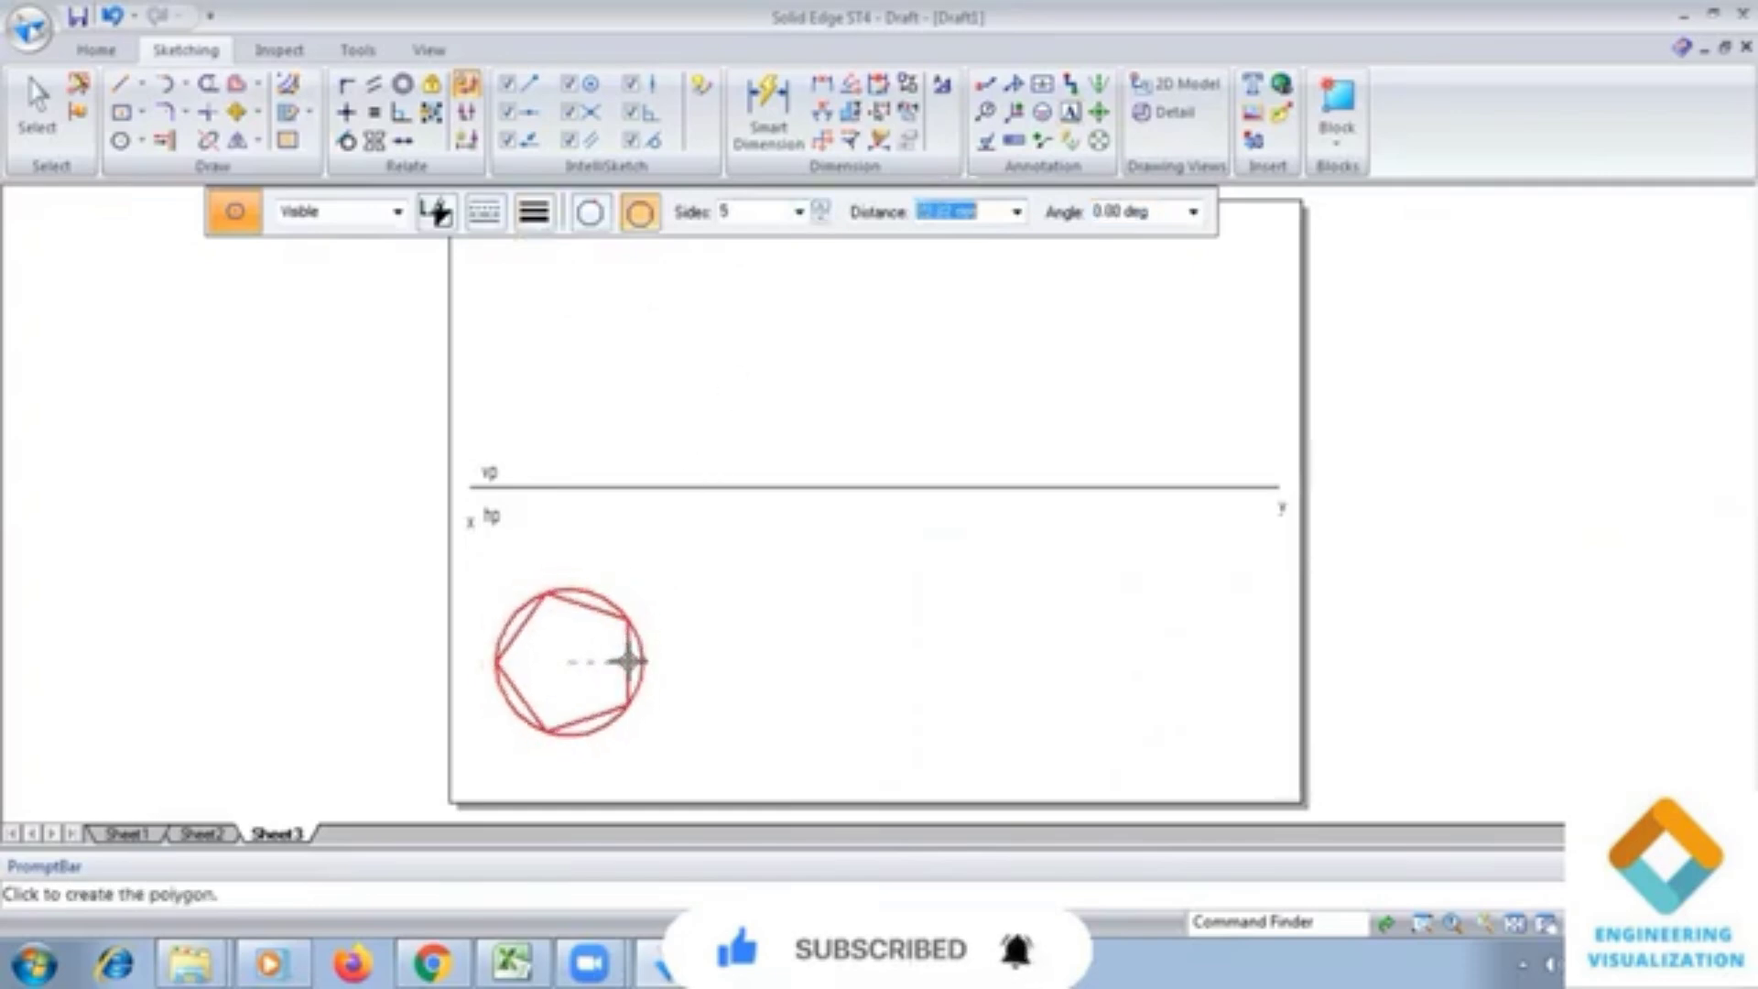
Step: Dimension a pentagon edge to 25 mm and shift the pentagon up and right
{"action": "left_click", "coordinate": [767, 115]}
{"action": "left_click", "coordinate": [613, 645]}
{"action": "left_click", "coordinate": [636, 651]}
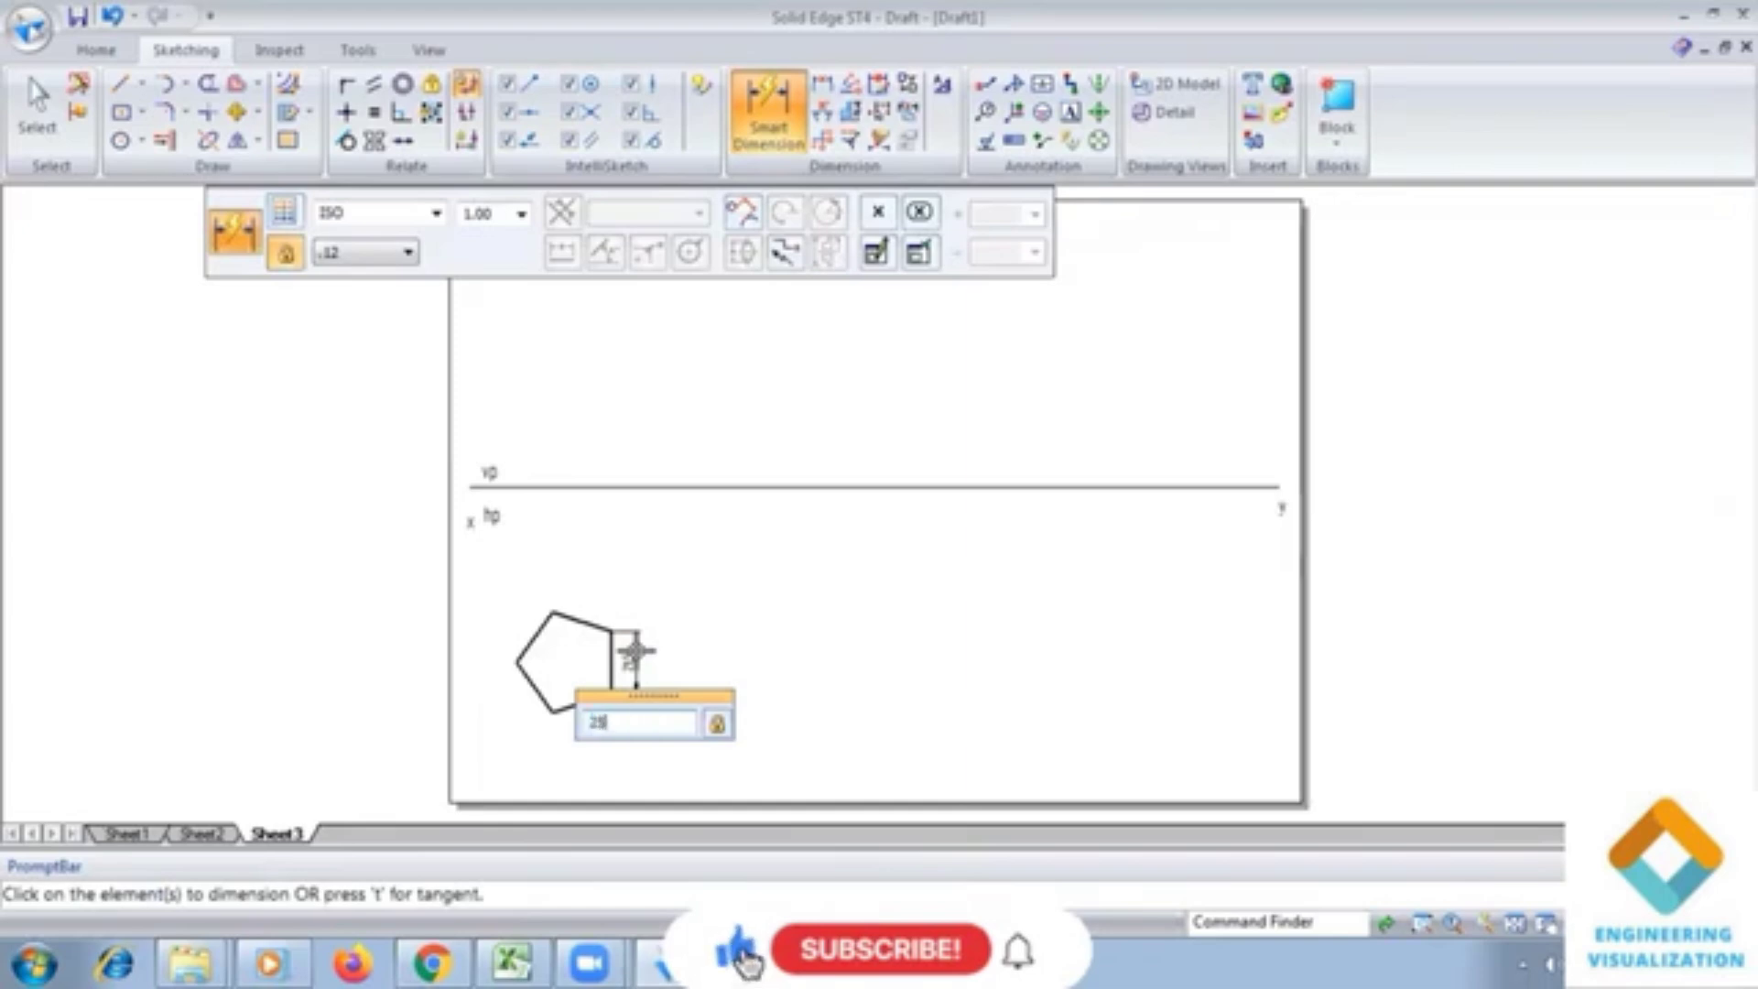
{"action": "key", "text": "Return"}
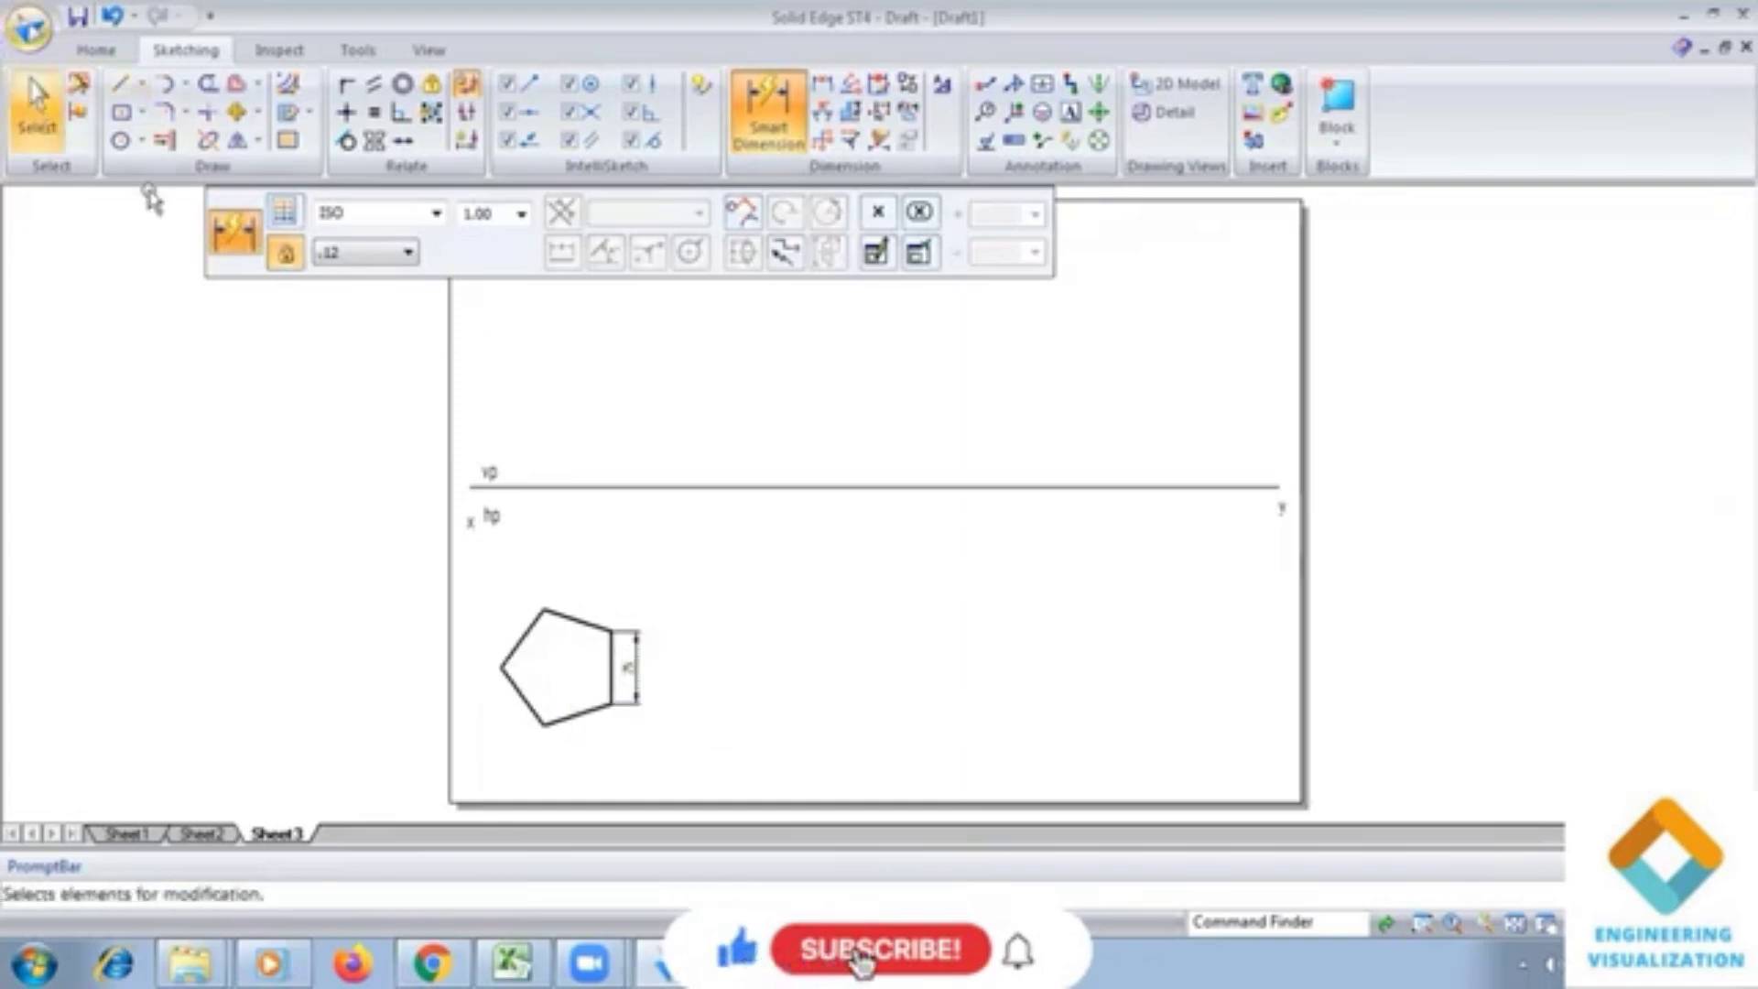
{"action": "left_click", "coordinate": [36, 103]}
{"action": "left_click_drag", "start_coordinate": [589, 623], "coordinate": [625, 561]}
Step: Add text labels to the pentagon corners, starting with 'd' at the top-right corner
{"action": "left_click", "coordinate": [696, 577]}
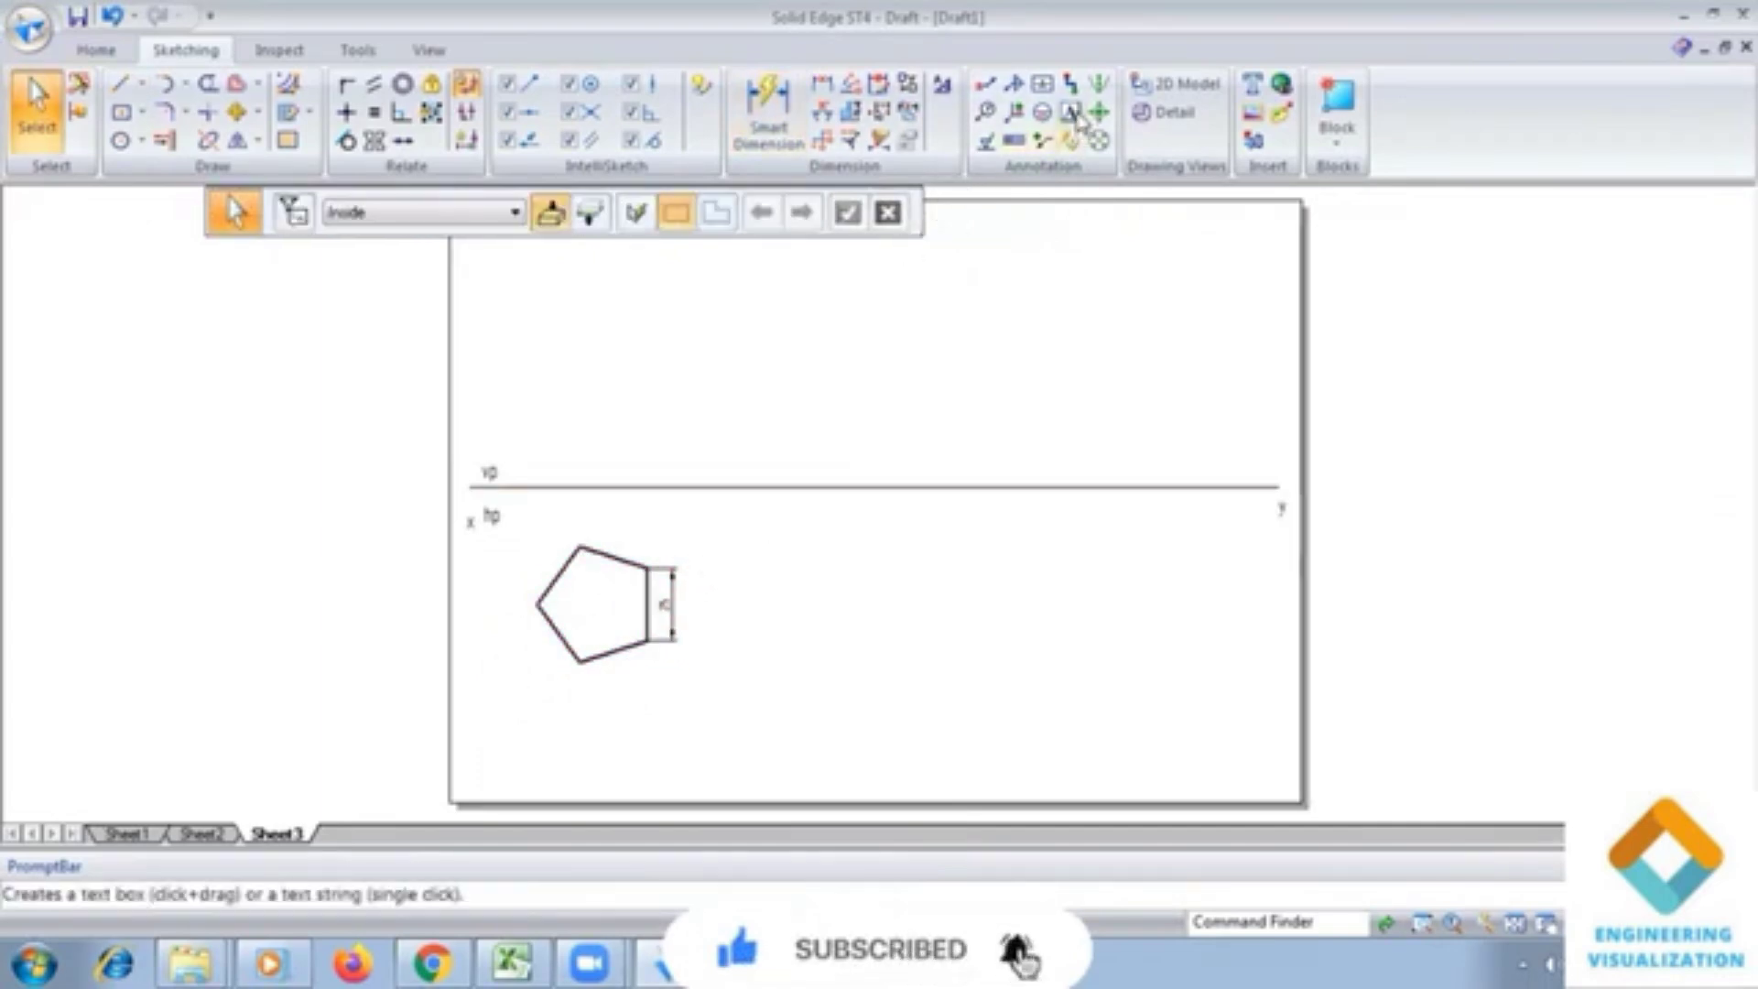
{"action": "left_click", "coordinate": [1070, 112]}
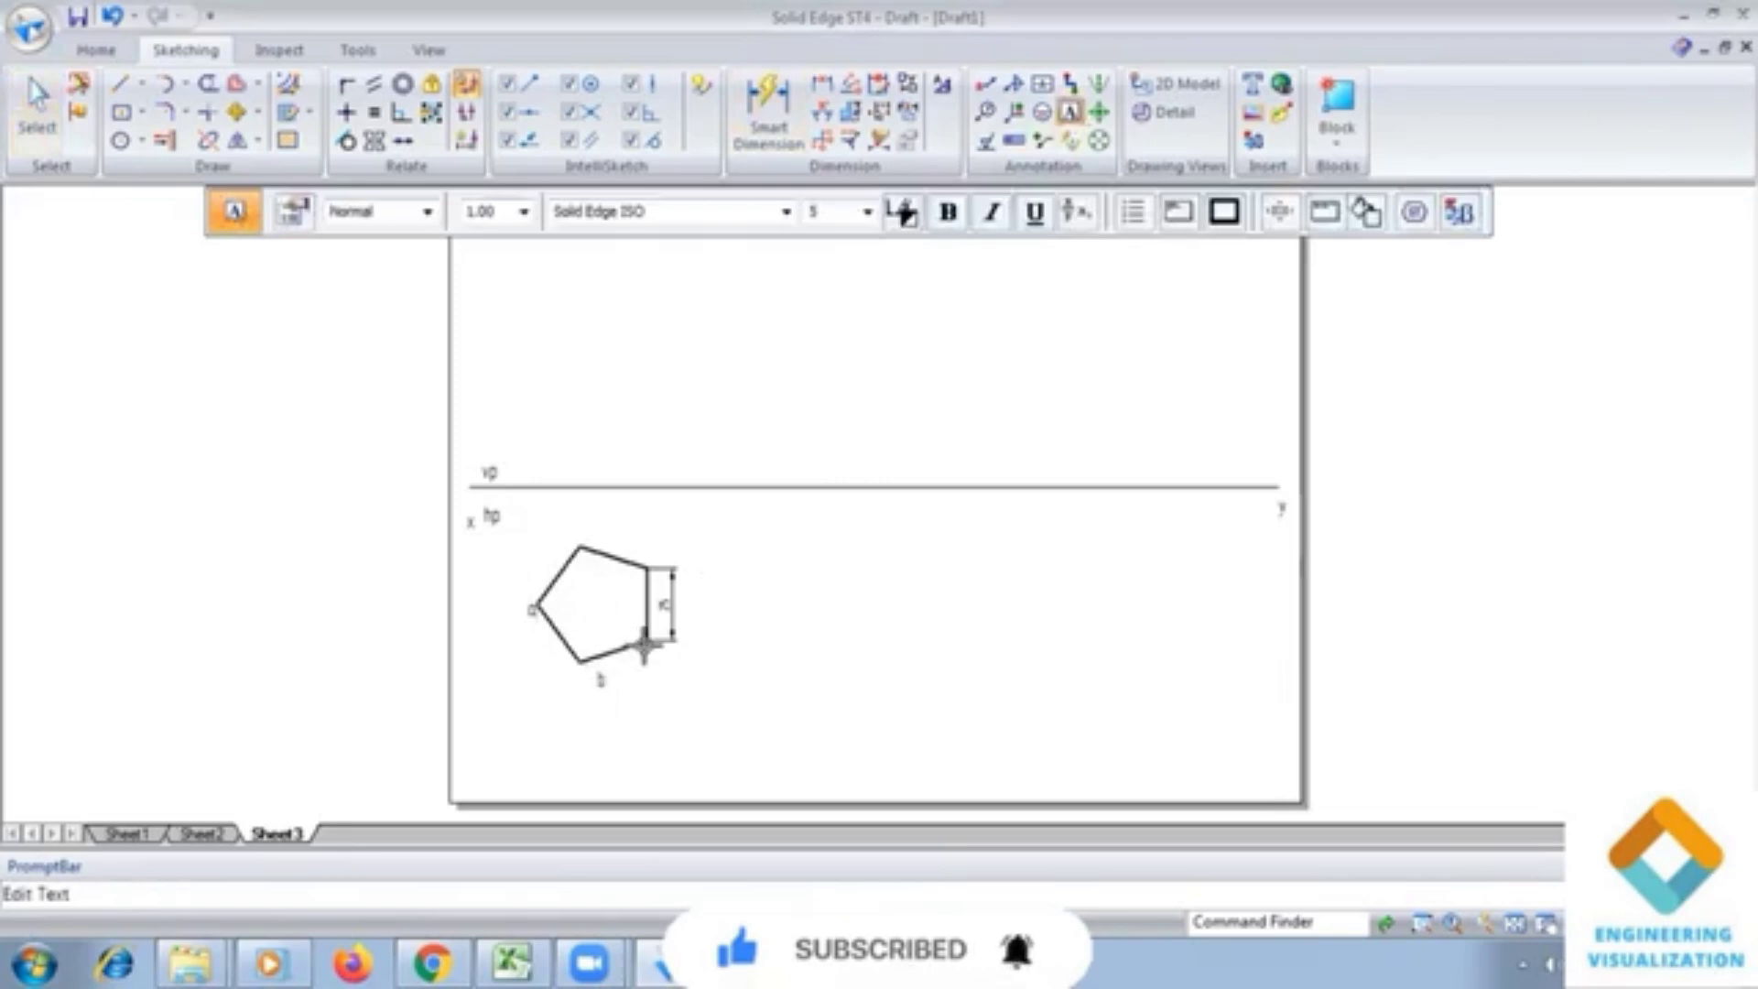
{"action": "left_click", "coordinate": [648, 531]}
{"action": "type", "text": "d"}
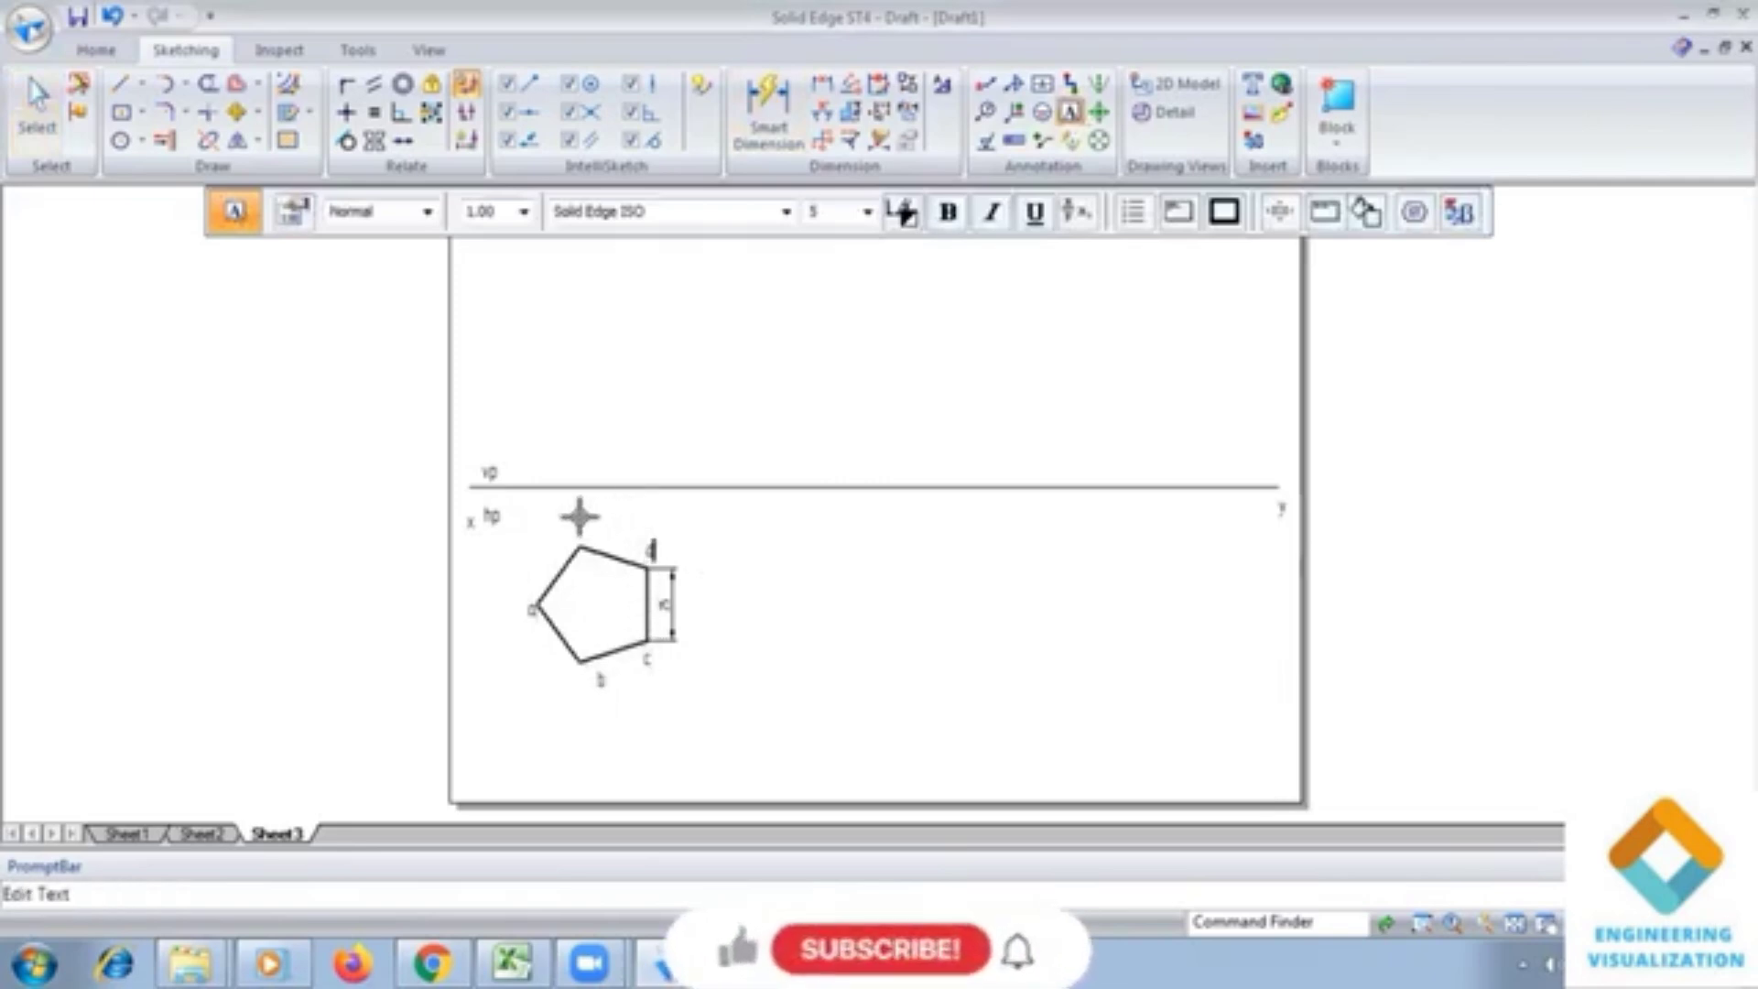
{"action": "left_click", "coordinate": [120, 84]}
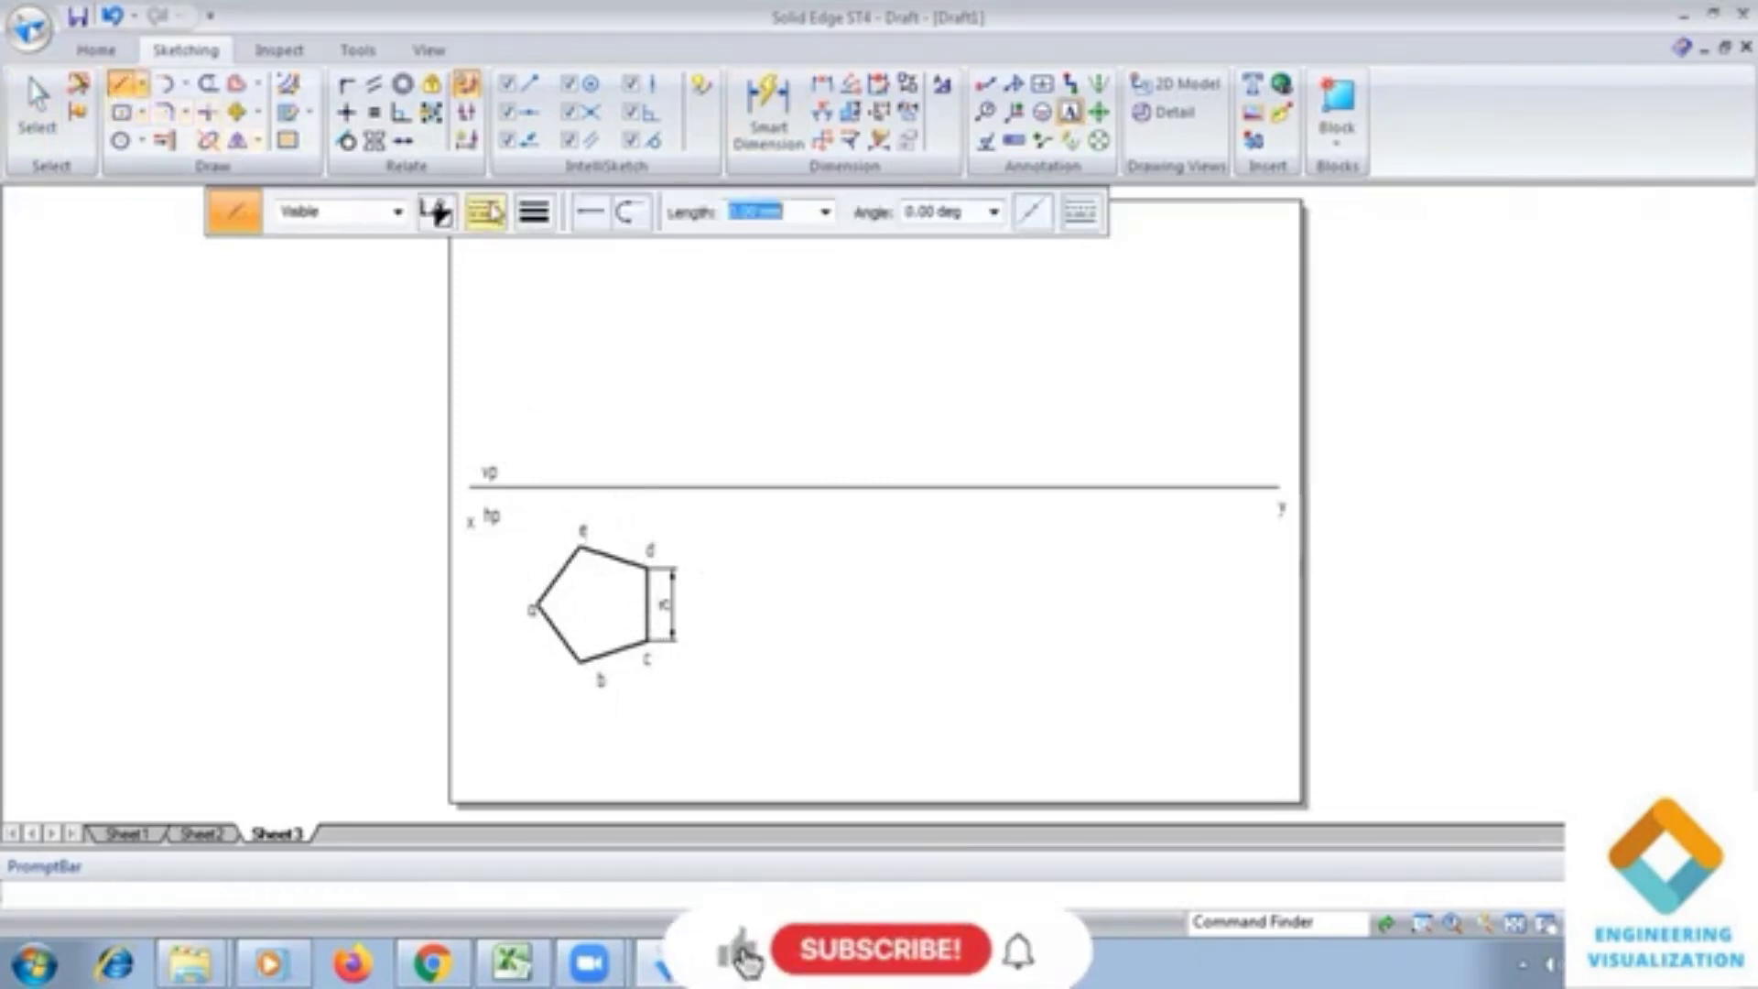
Step: Draw thin vertical projectors from corners a, b and d up to the XY line
{"action": "left_click", "coordinate": [534, 212]}
{"action": "left_click", "coordinate": [559, 263]}
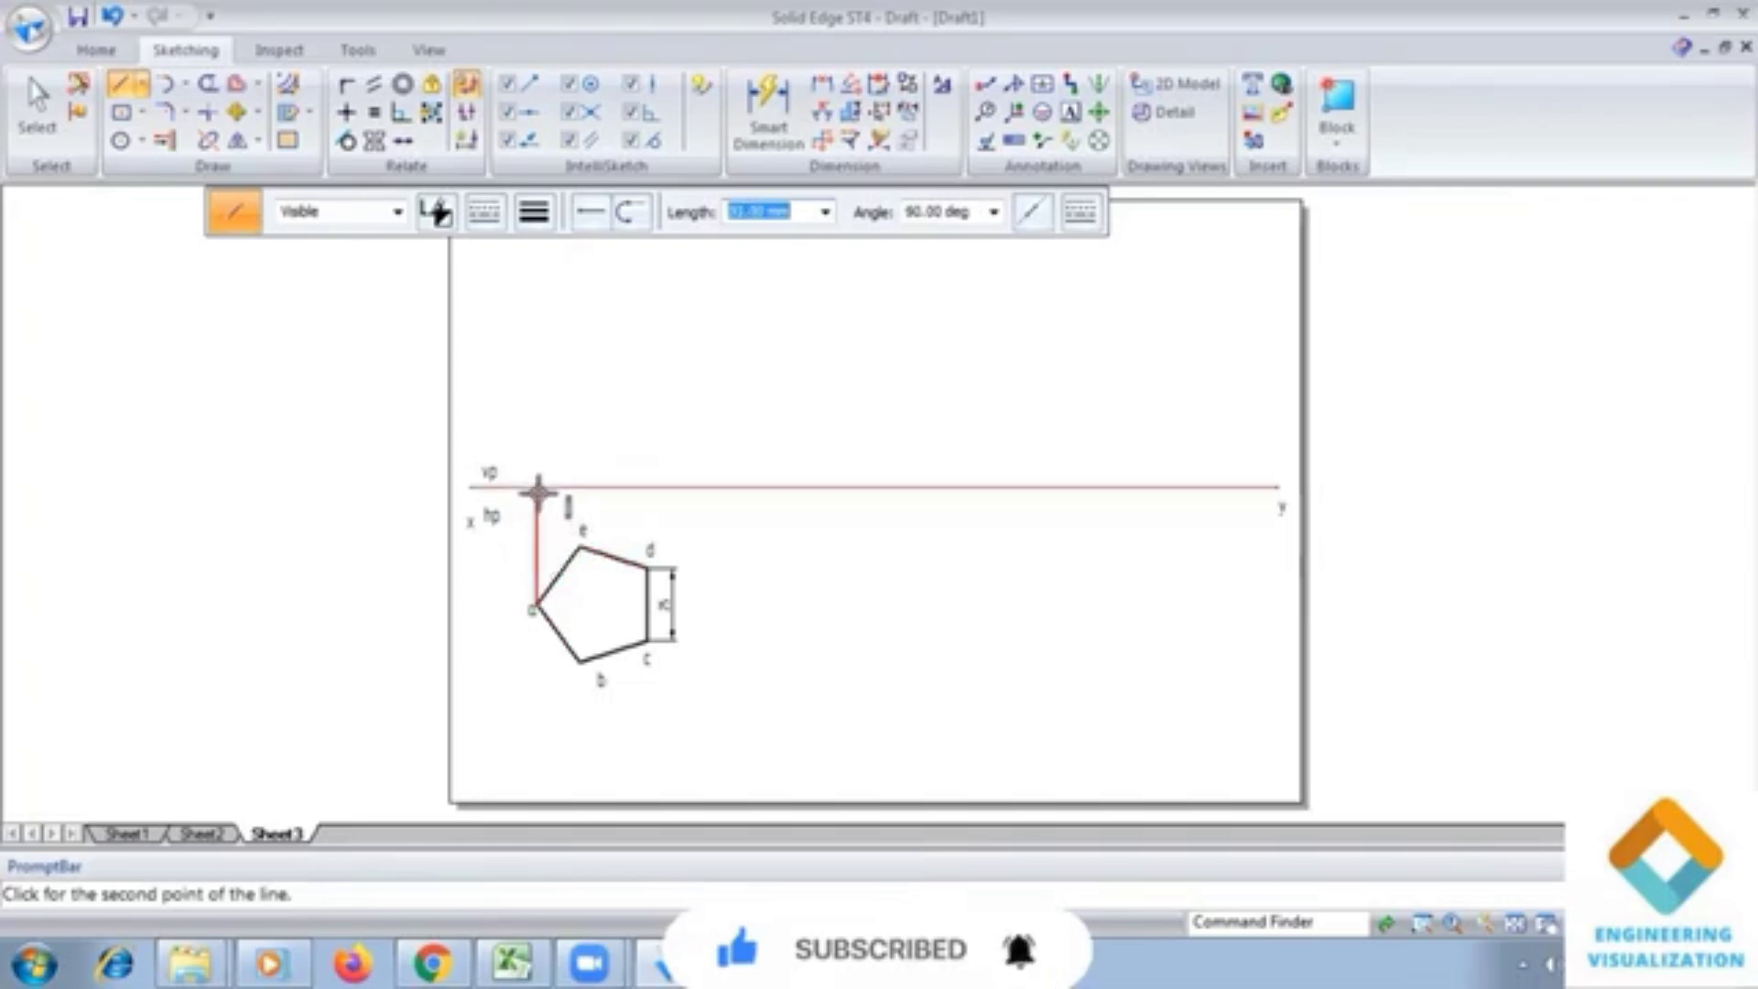
{"action": "left_click", "coordinate": [539, 489]}
{"action": "right_click", "coordinate": [579, 659]}
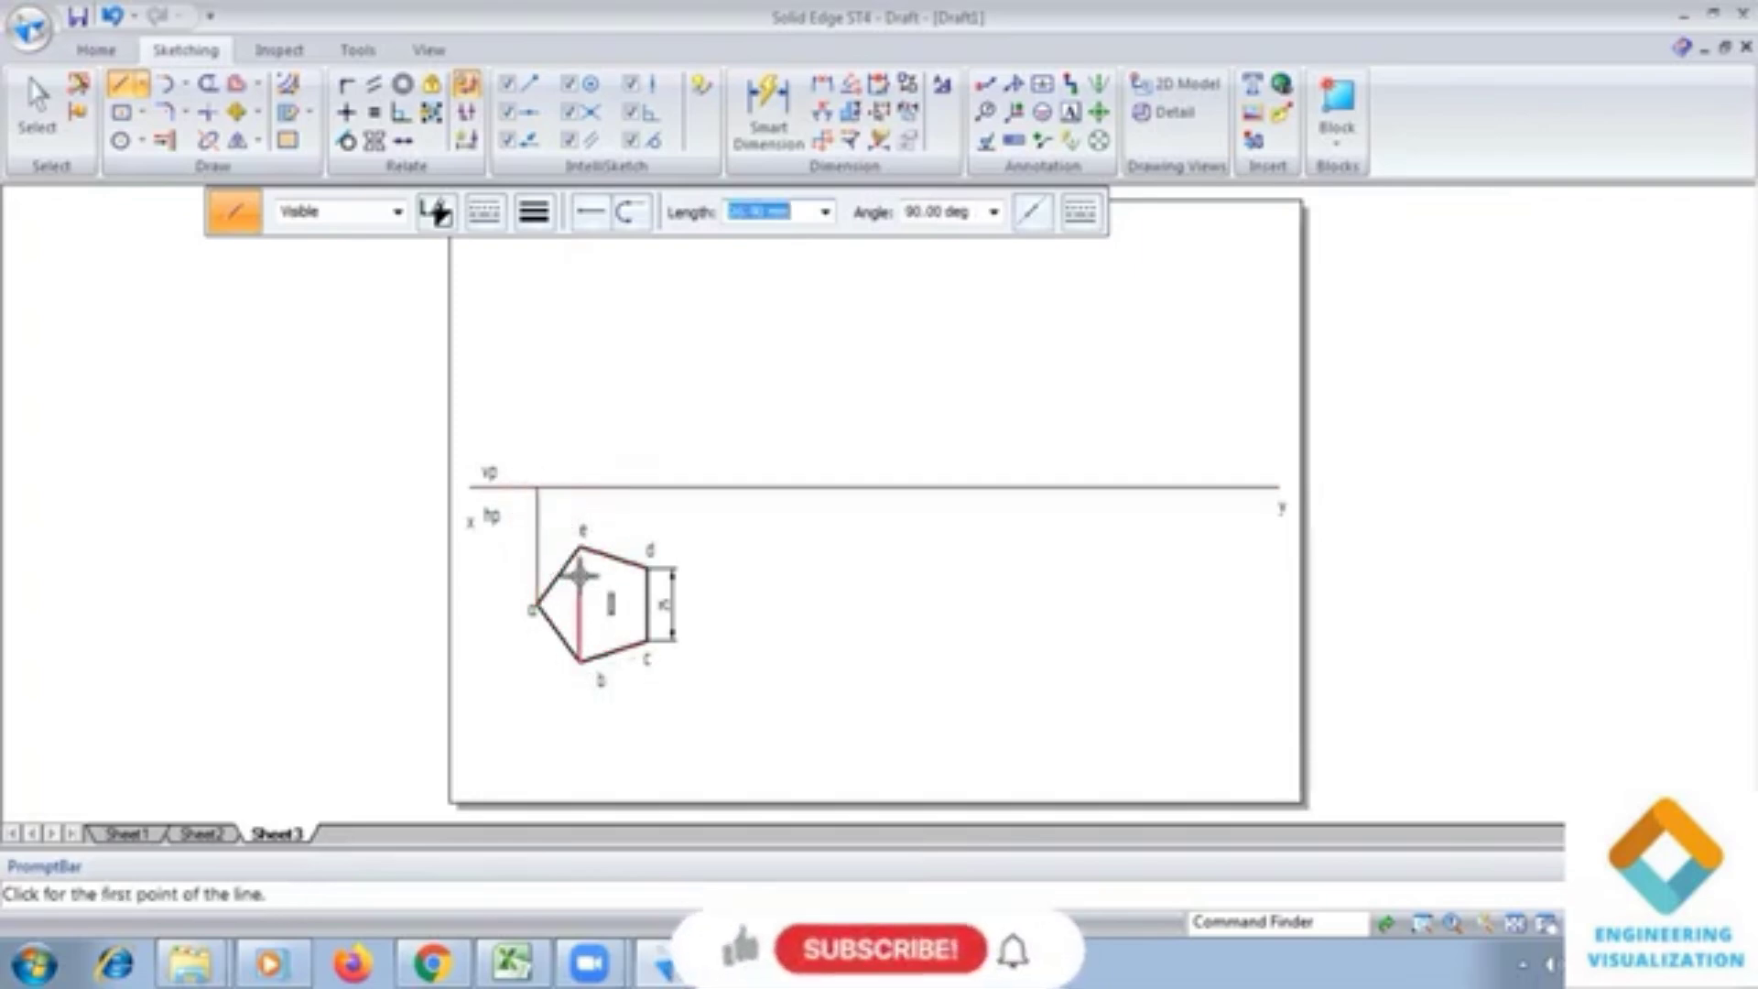
{"action": "left_click", "coordinate": [579, 660]}
{"action": "left_click", "coordinate": [579, 488]}
{"action": "right_click", "coordinate": [578, 488]}
{"action": "left_click", "coordinate": [649, 567]}
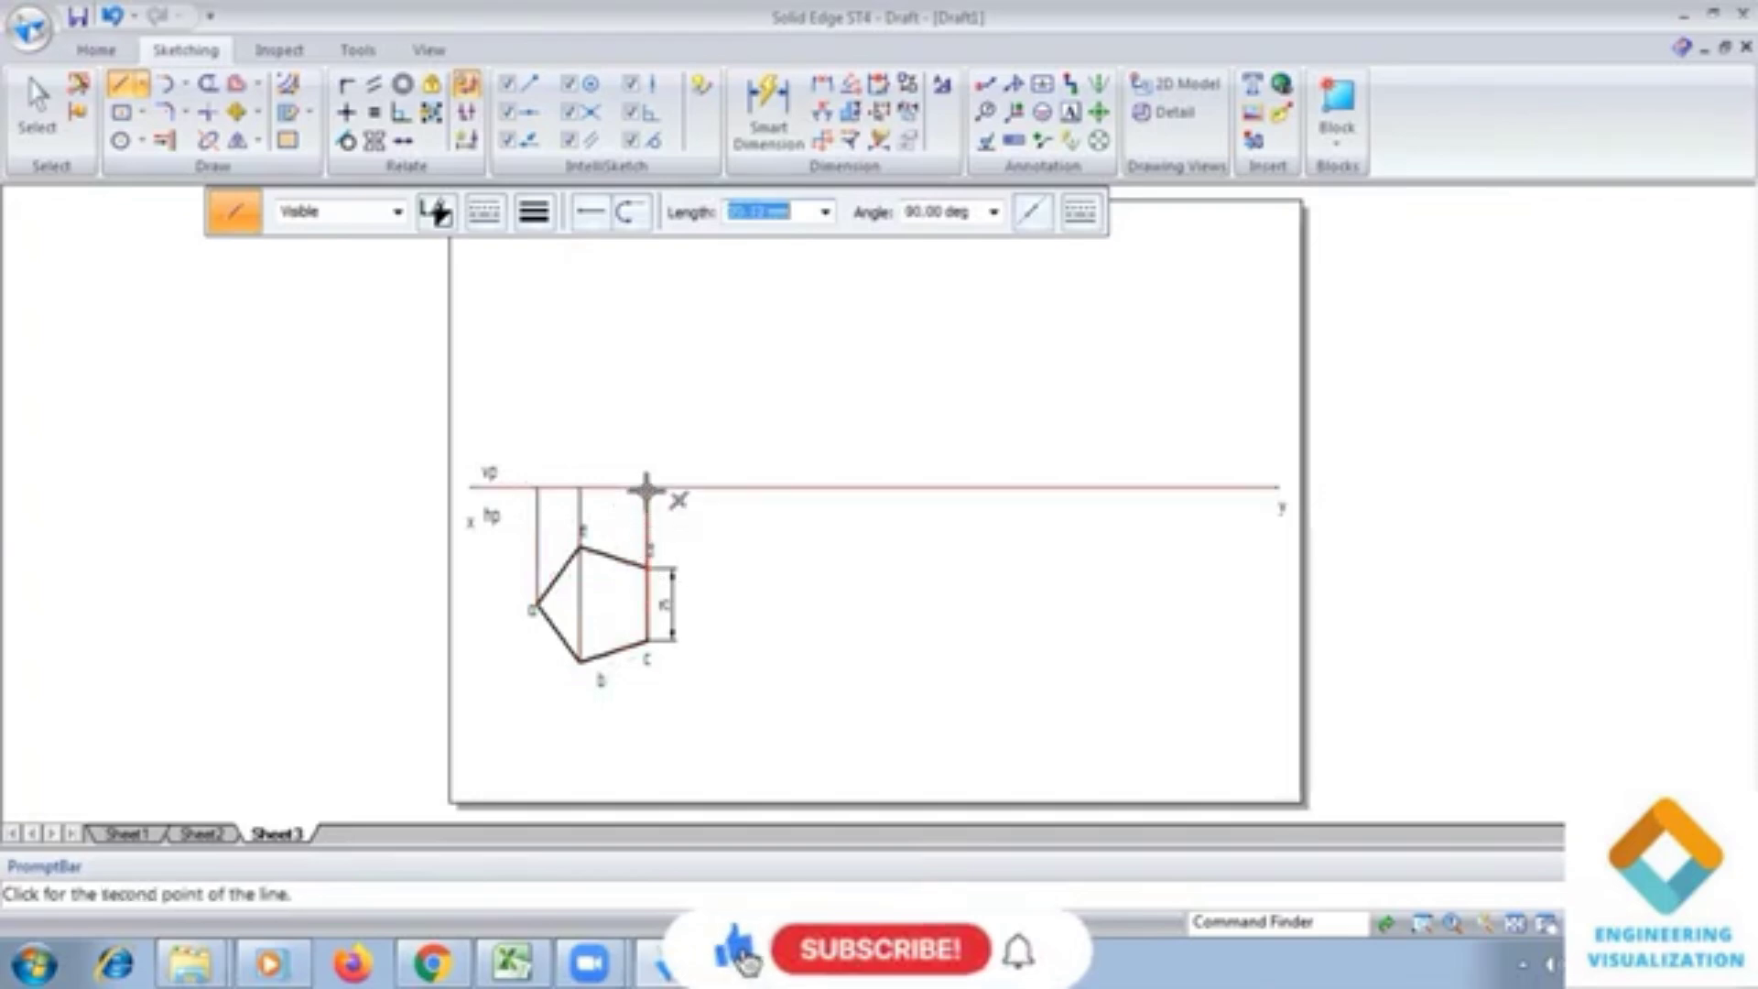
{"action": "left_click", "coordinate": [648, 488]}
Step: Set the edge-line width and add primed front-view labels such as b'
{"action": "left_click", "coordinate": [536, 214]}
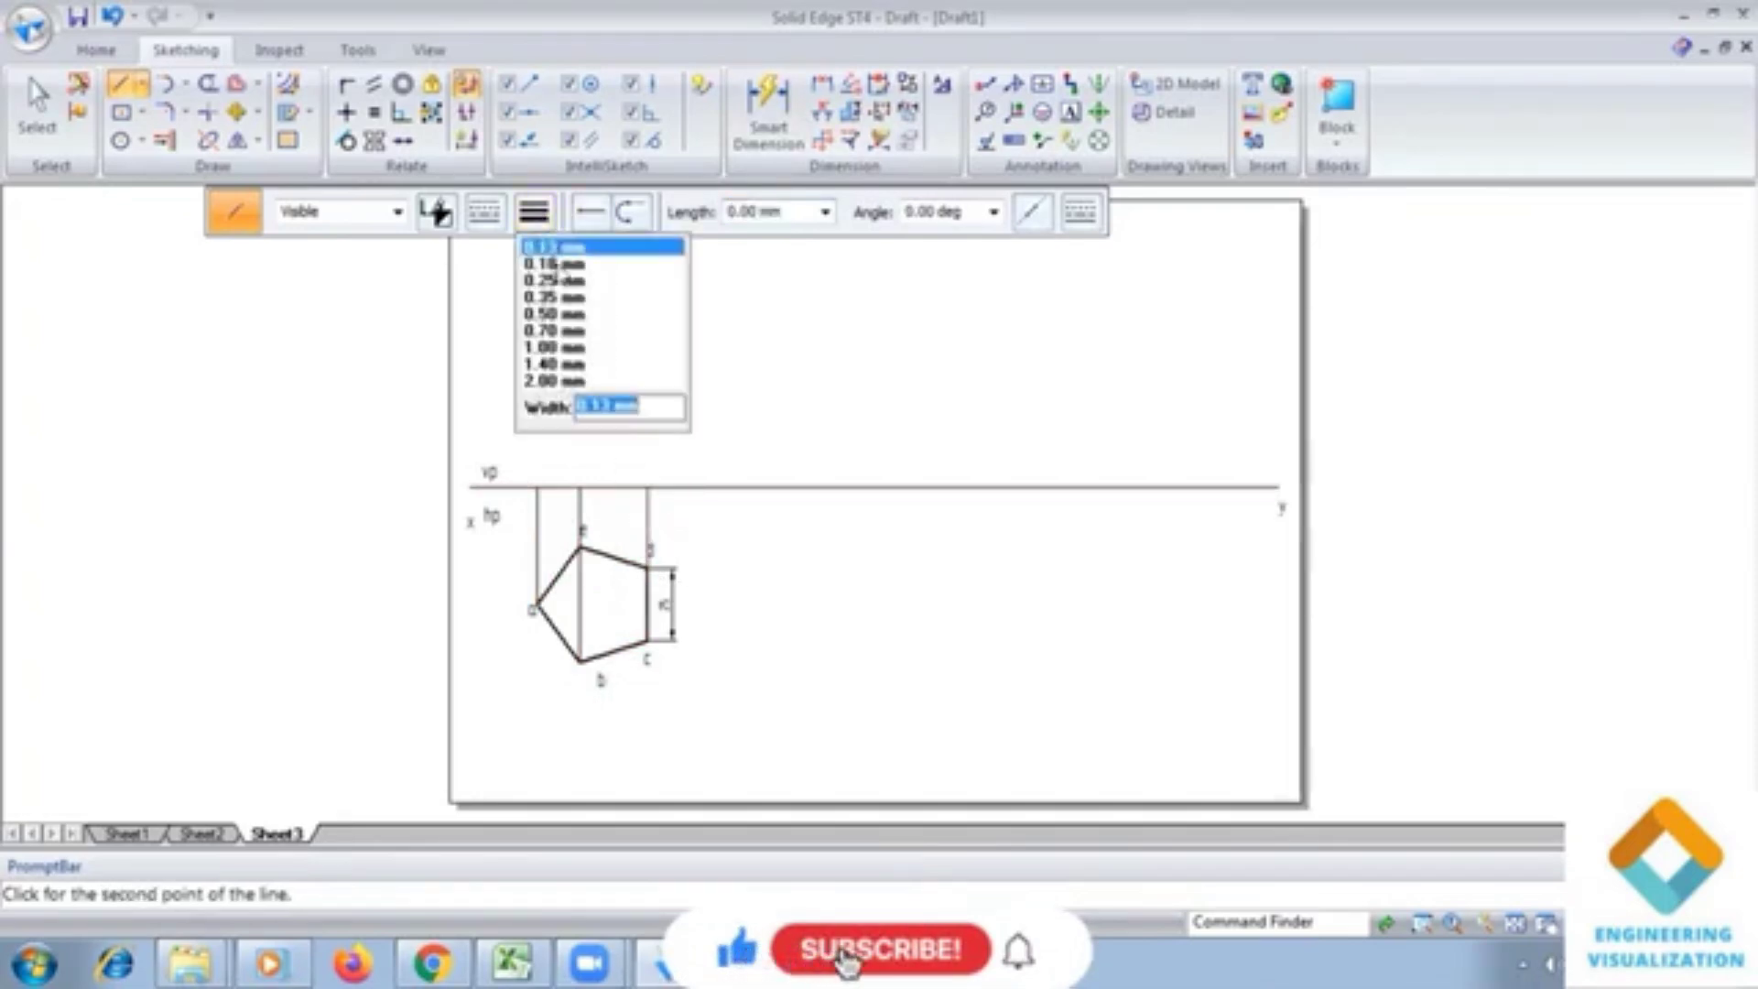
{"action": "left_click", "coordinate": [562, 316]}
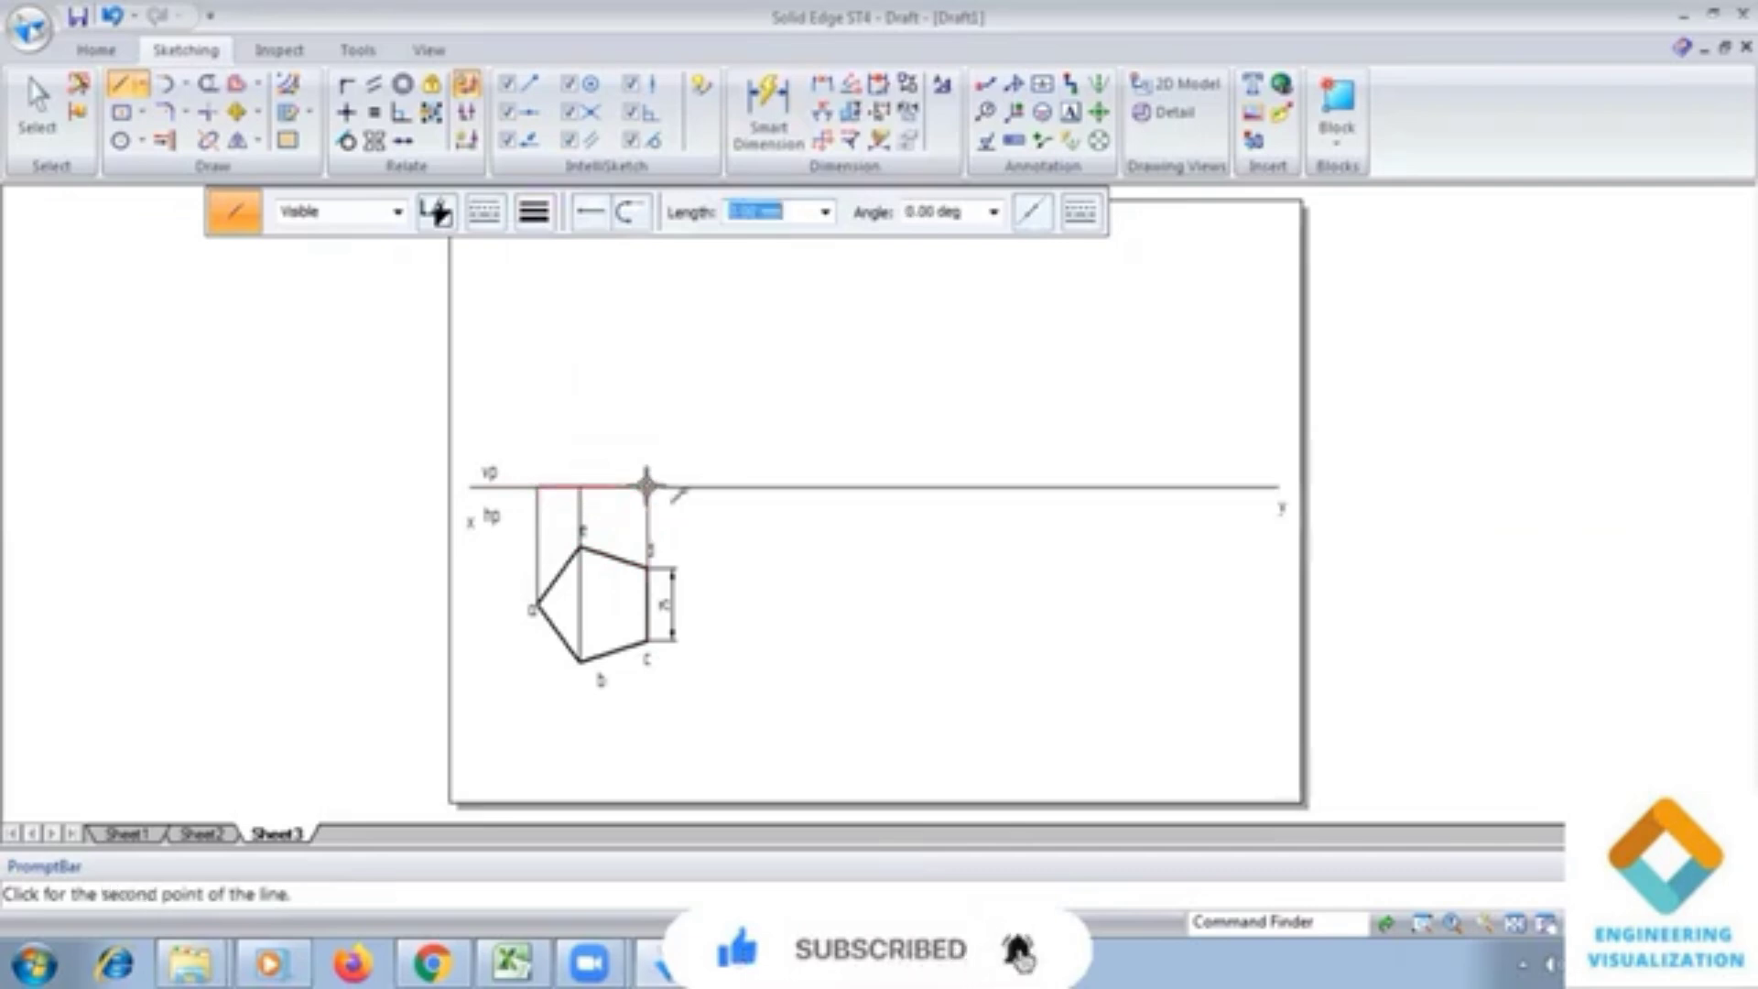
{"action": "left_click", "coordinate": [1069, 112]}
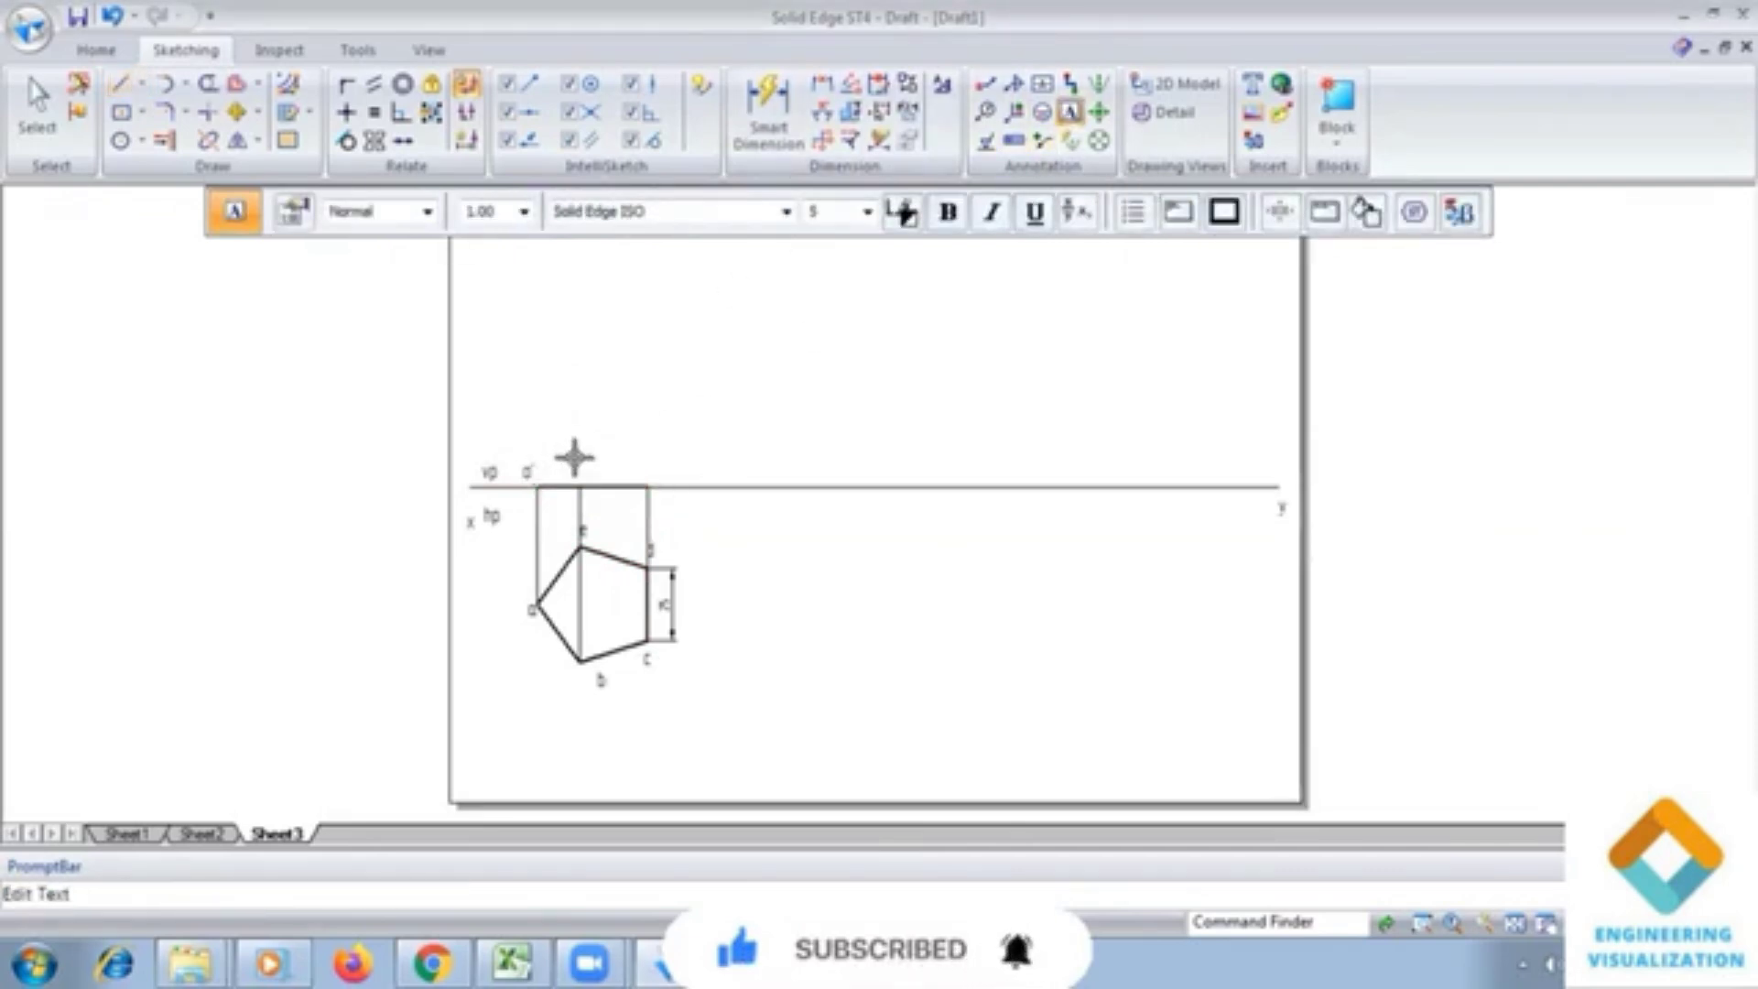
{"action": "type", "text": "b'"}
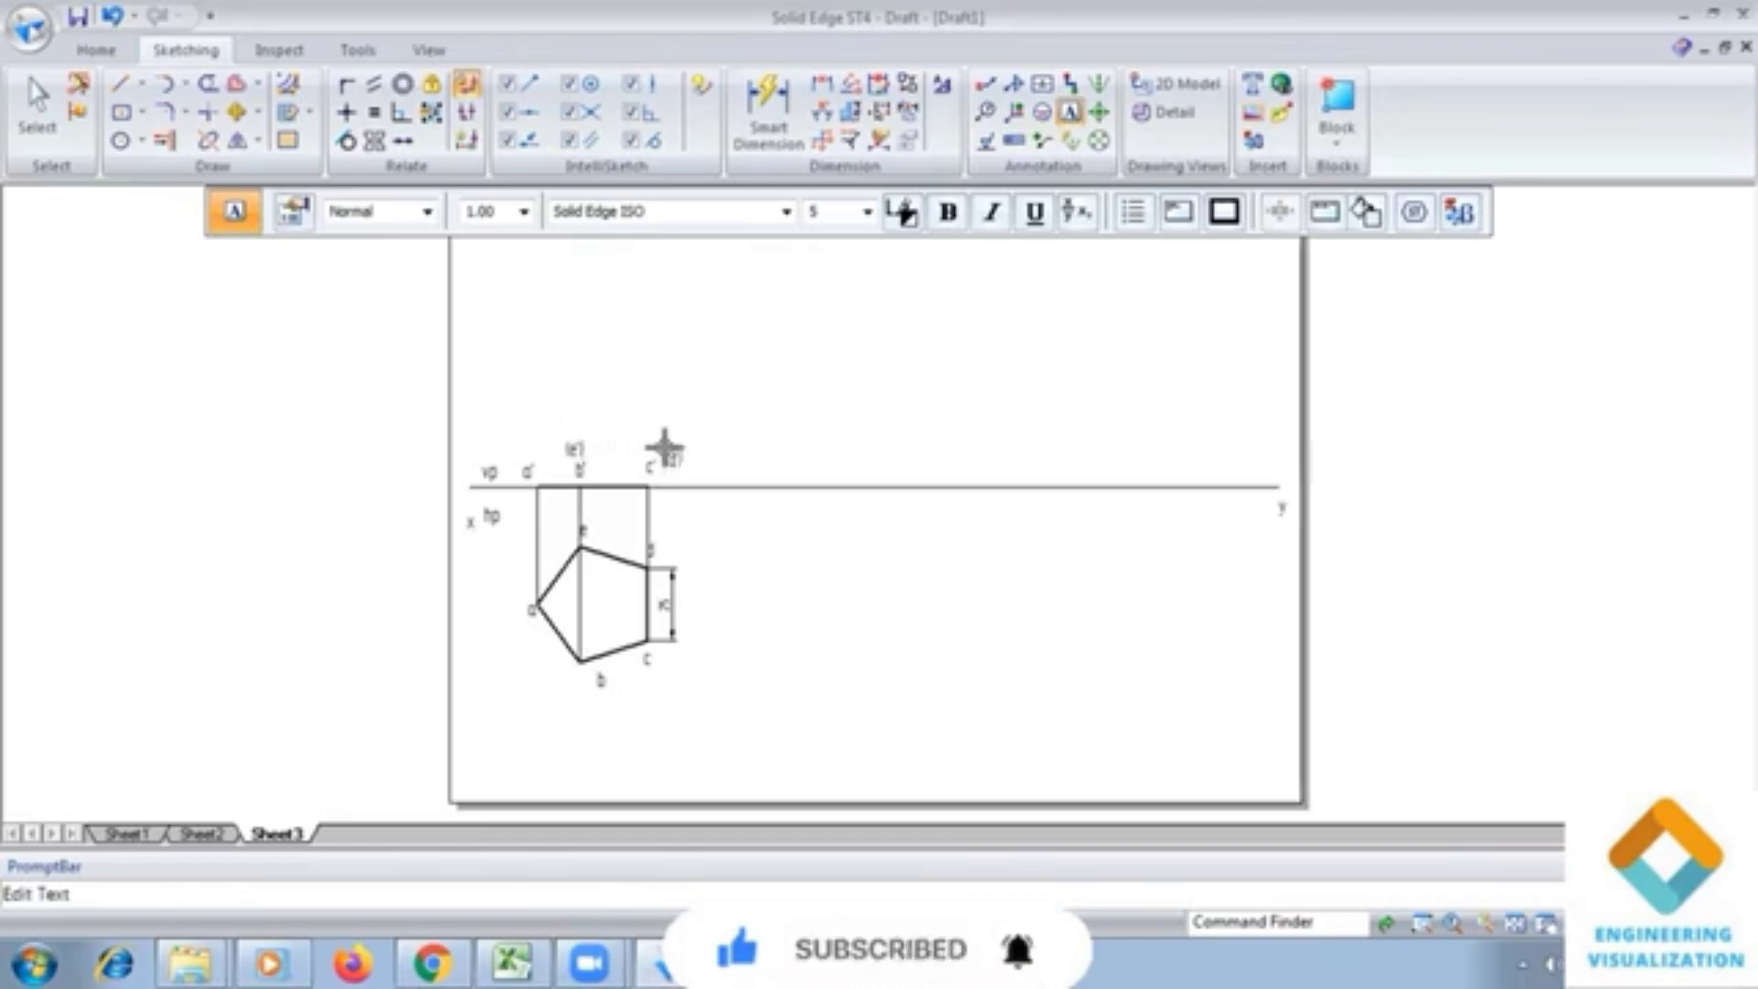
Step: Fence-select the front-view labels and edge line, then cancel the move and clear the selection
{"action": "left_click", "coordinate": [37, 105]}
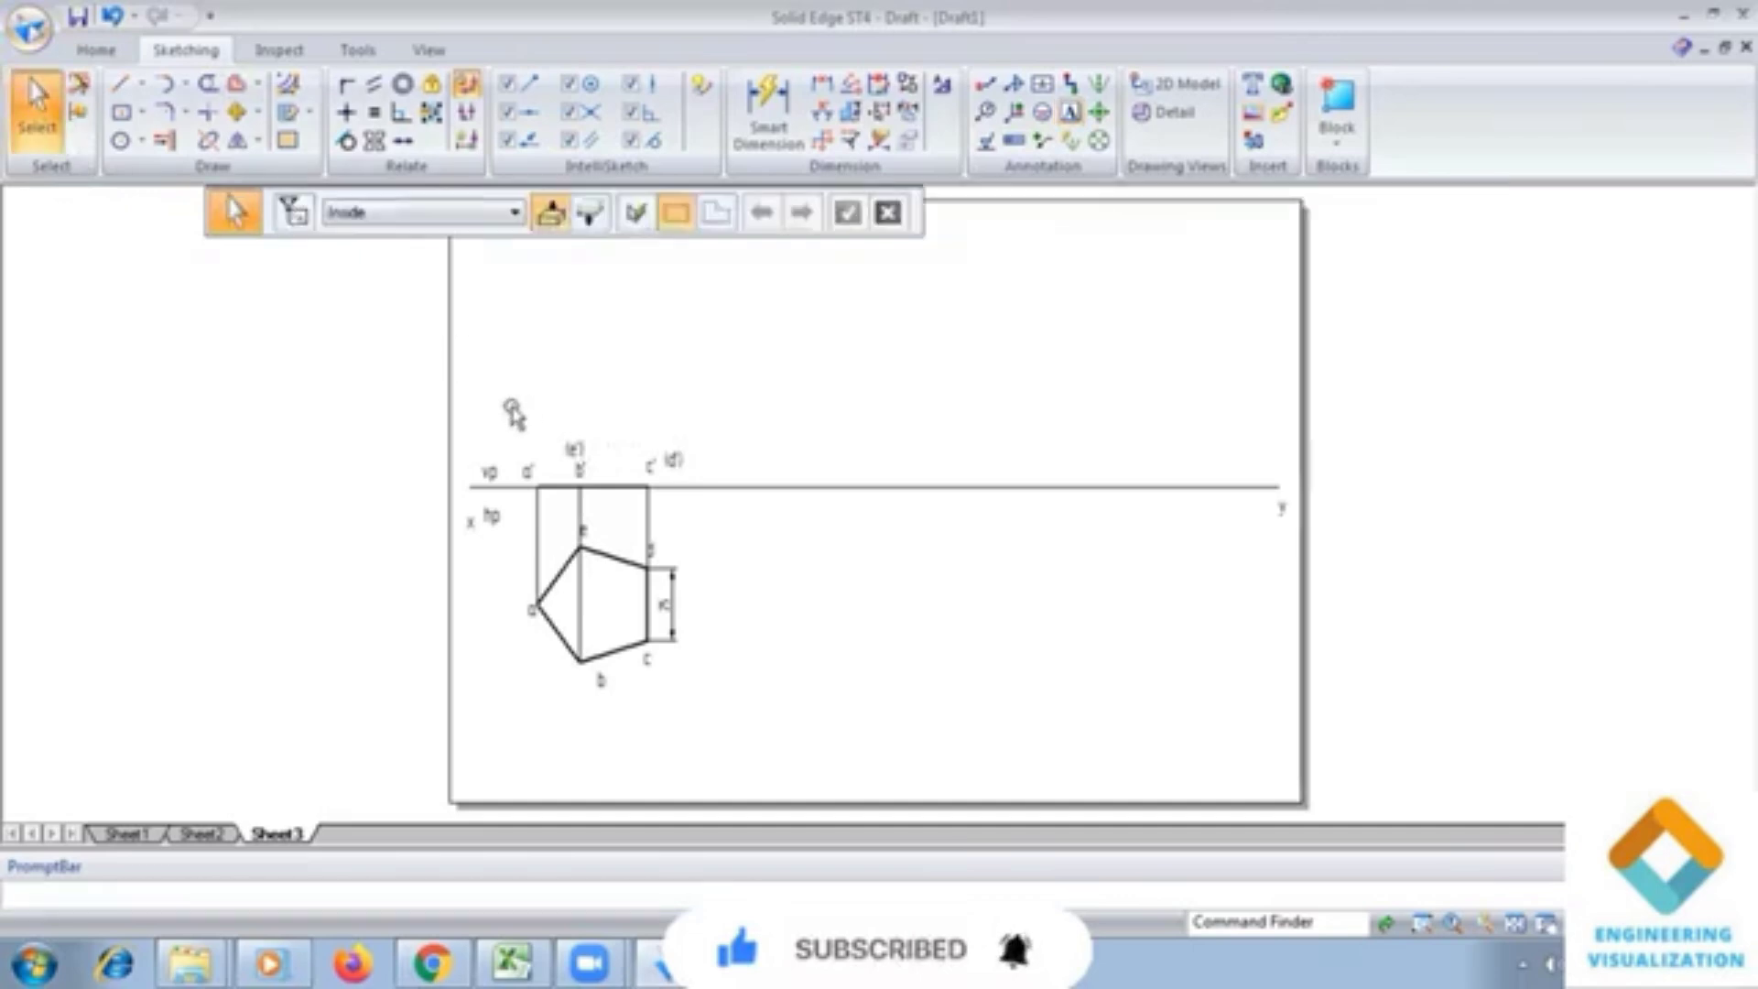
{"action": "left_click_drag", "start_coordinate": [511, 403], "coordinate": [723, 545]}
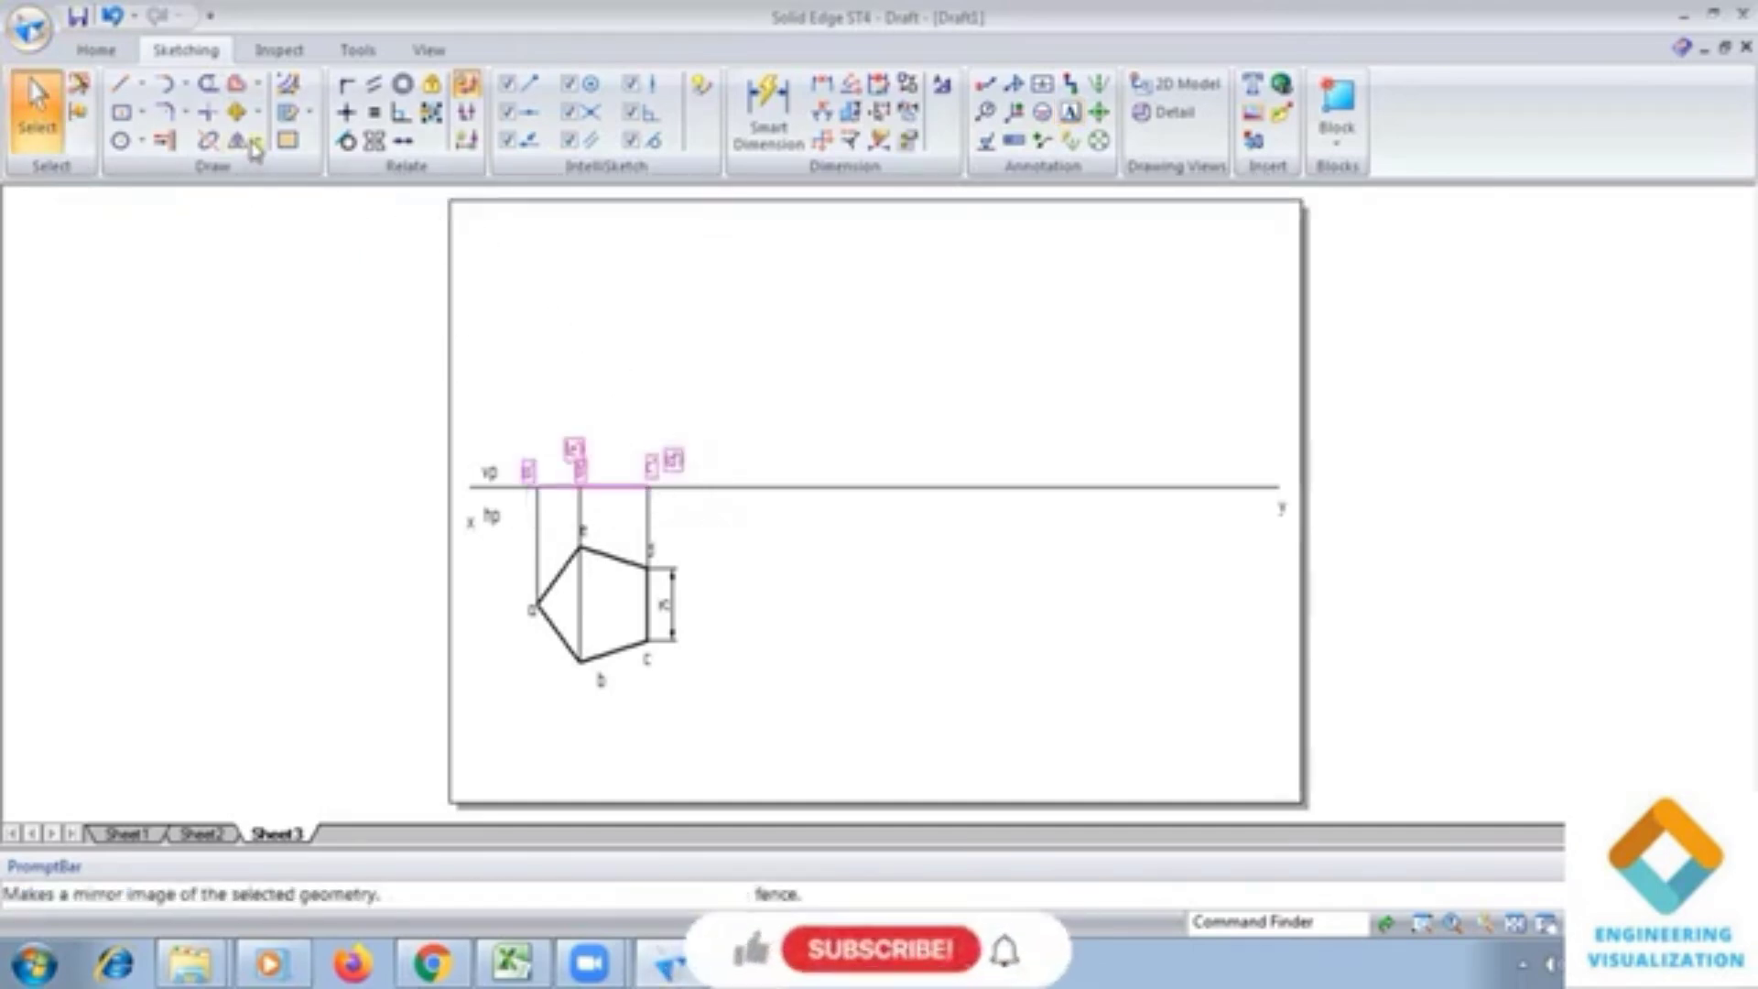
{"action": "left_click", "coordinate": [237, 112]}
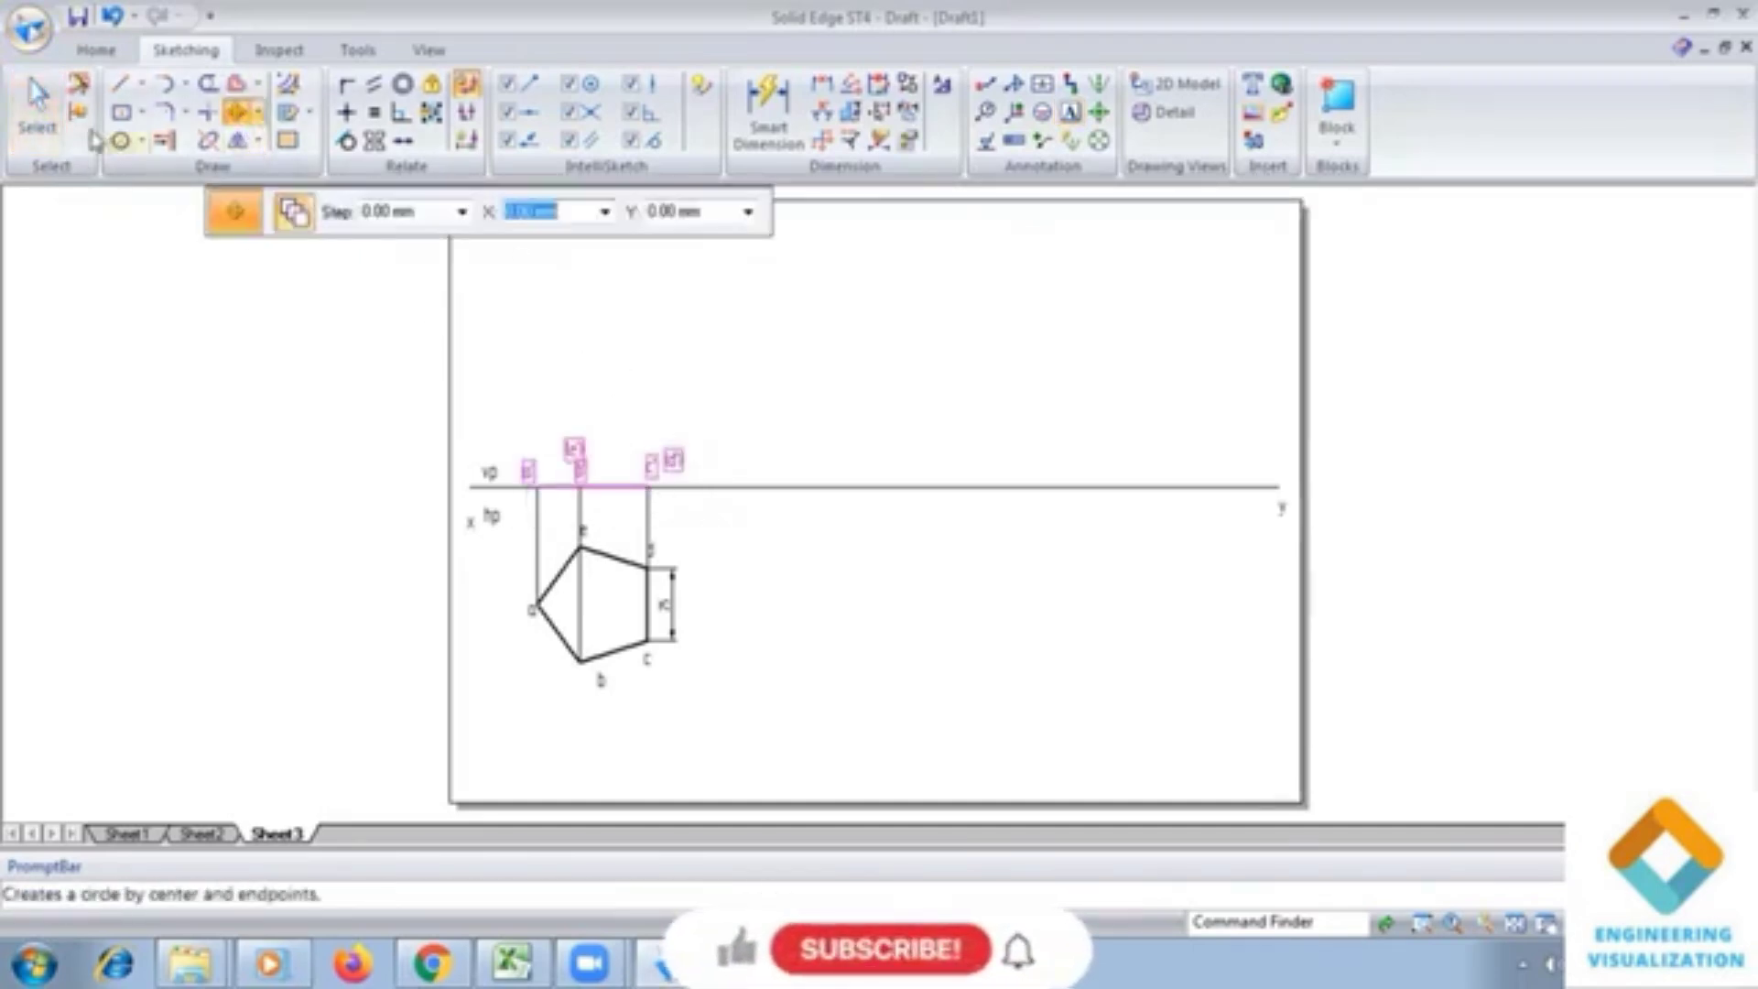
{"action": "left_click", "coordinate": [36, 106]}
{"action": "left_click", "coordinate": [836, 348]}
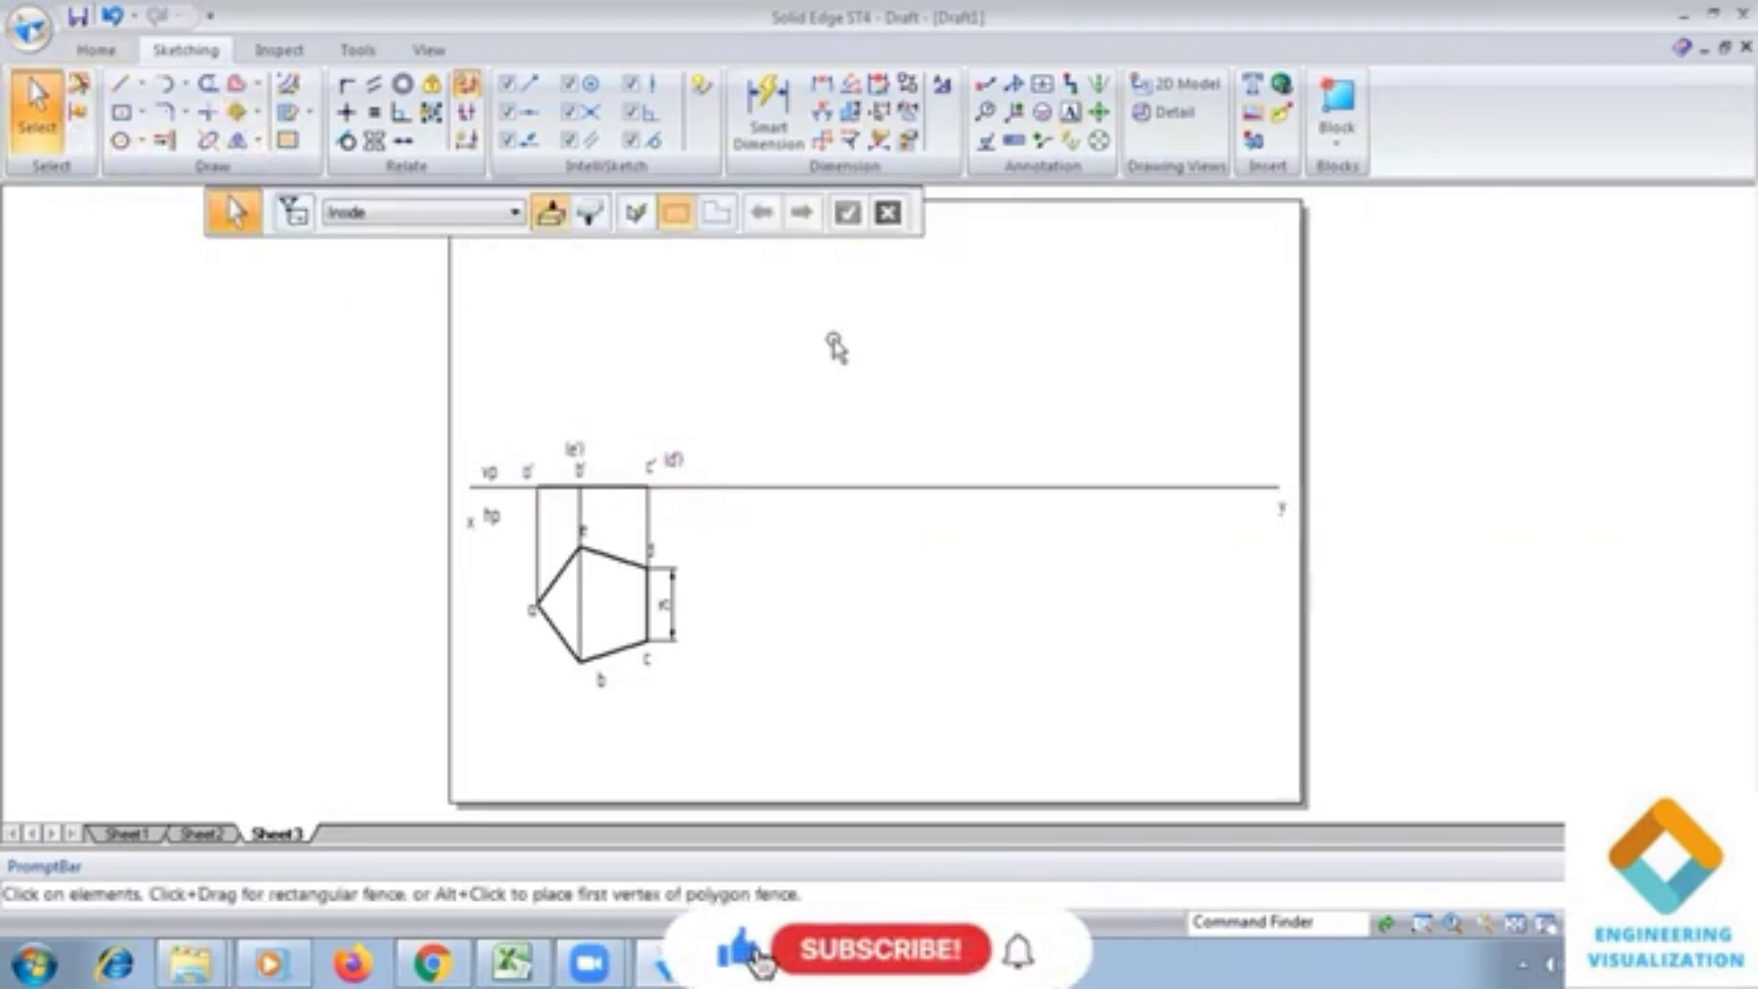
Step: Split the front-view edge line a'–c' at b'
{"action": "left_click", "coordinate": [164, 141]}
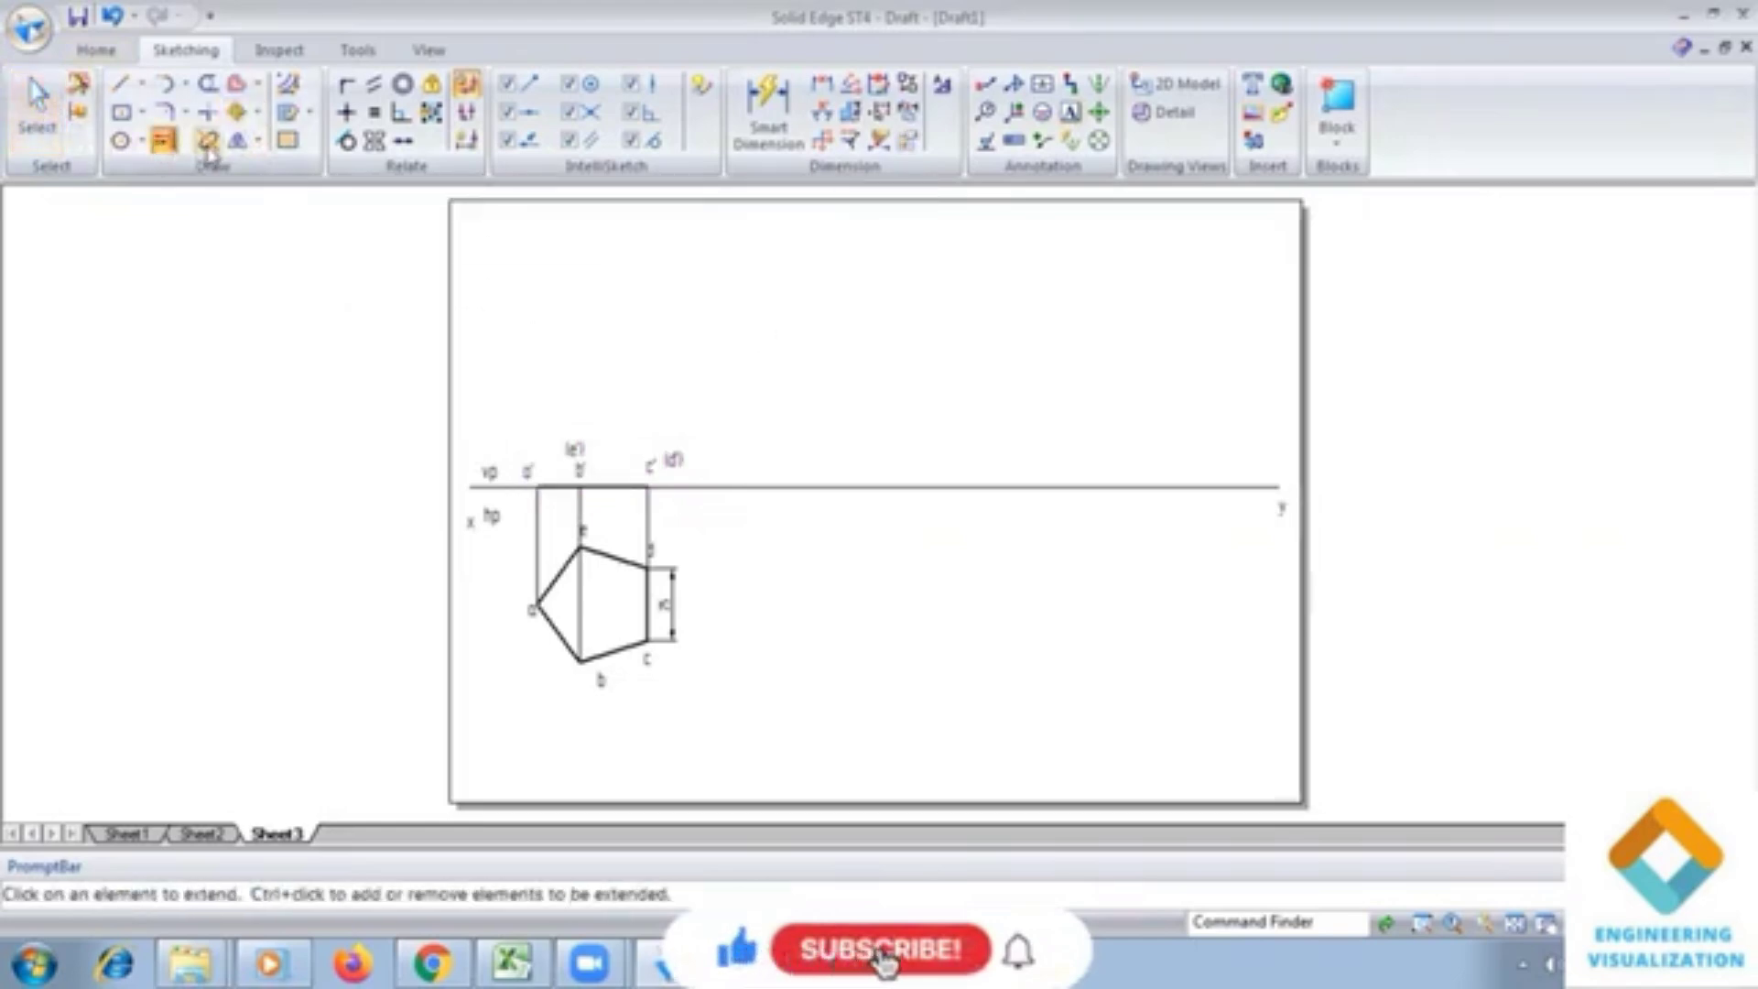
{"action": "left_click", "coordinate": [208, 142]}
{"action": "scroll", "coordinate": [698, 357], "scroll_direction": "up", "scroll_amount": 3}
{"action": "left_click", "coordinate": [504, 605]}
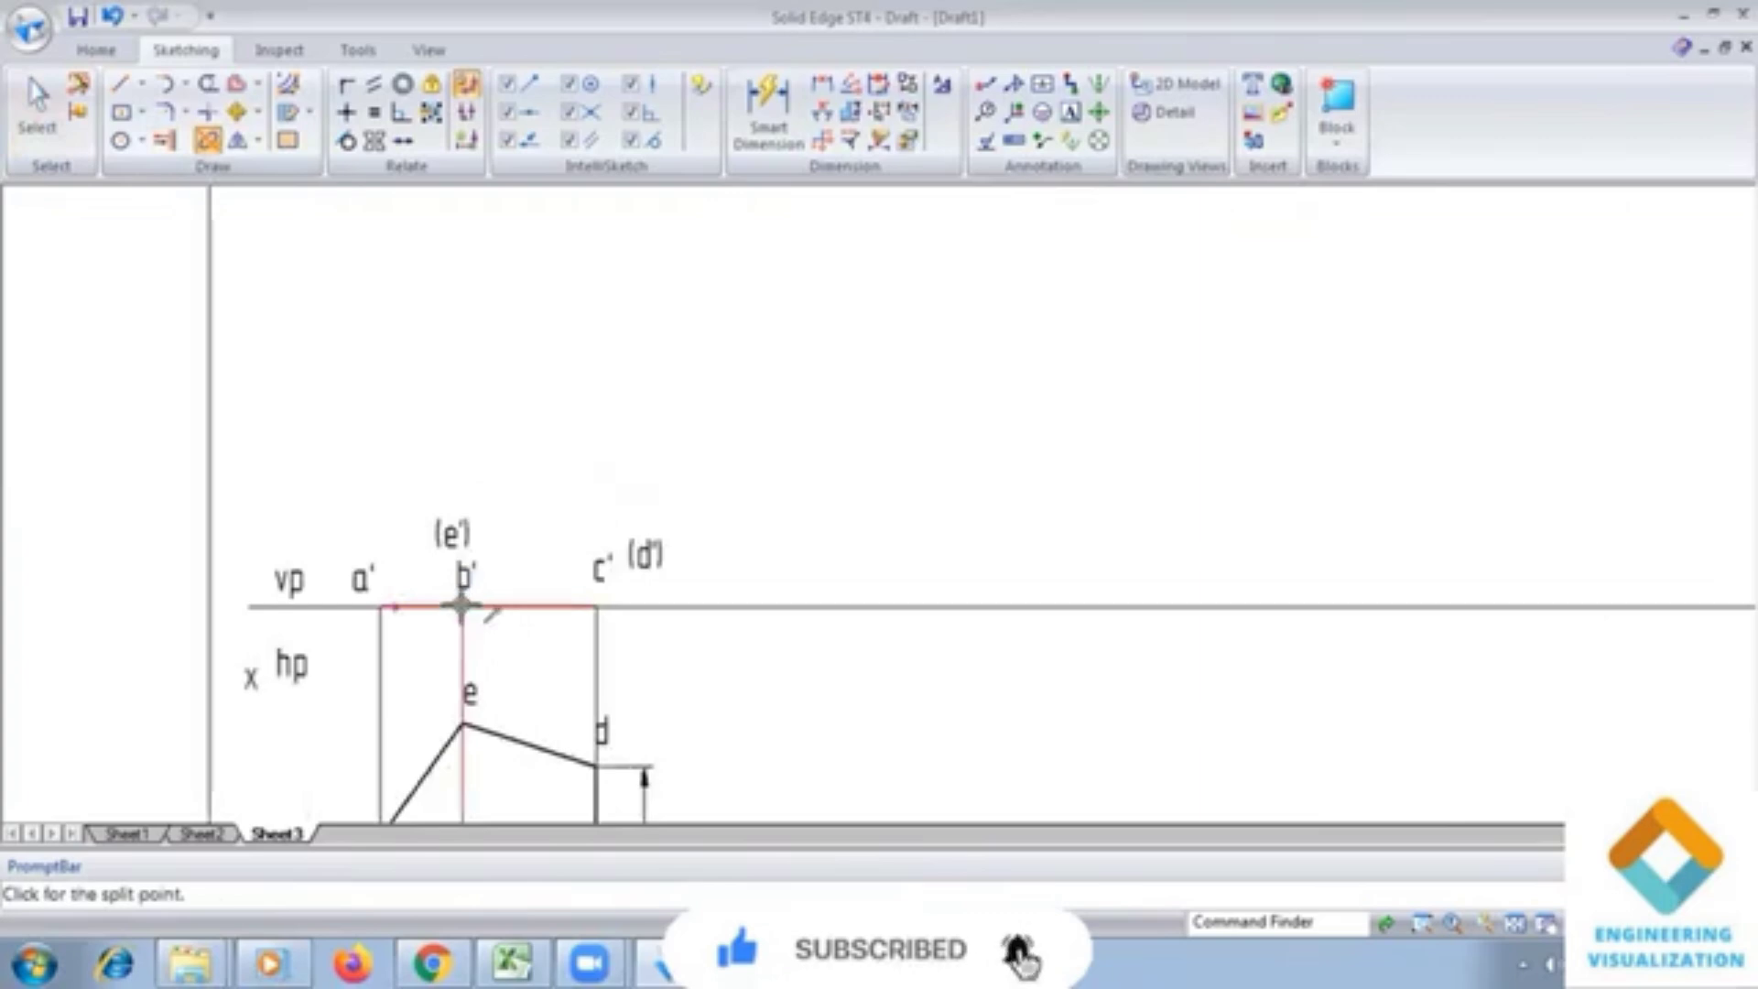
{"action": "left_click", "coordinate": [461, 605]}
{"action": "scroll", "coordinate": [756, 352], "scroll_direction": "down", "scroll_amount": 3}
{"action": "scroll", "coordinate": [665, 560], "scroll_direction": "up", "scroll_amount": 2}
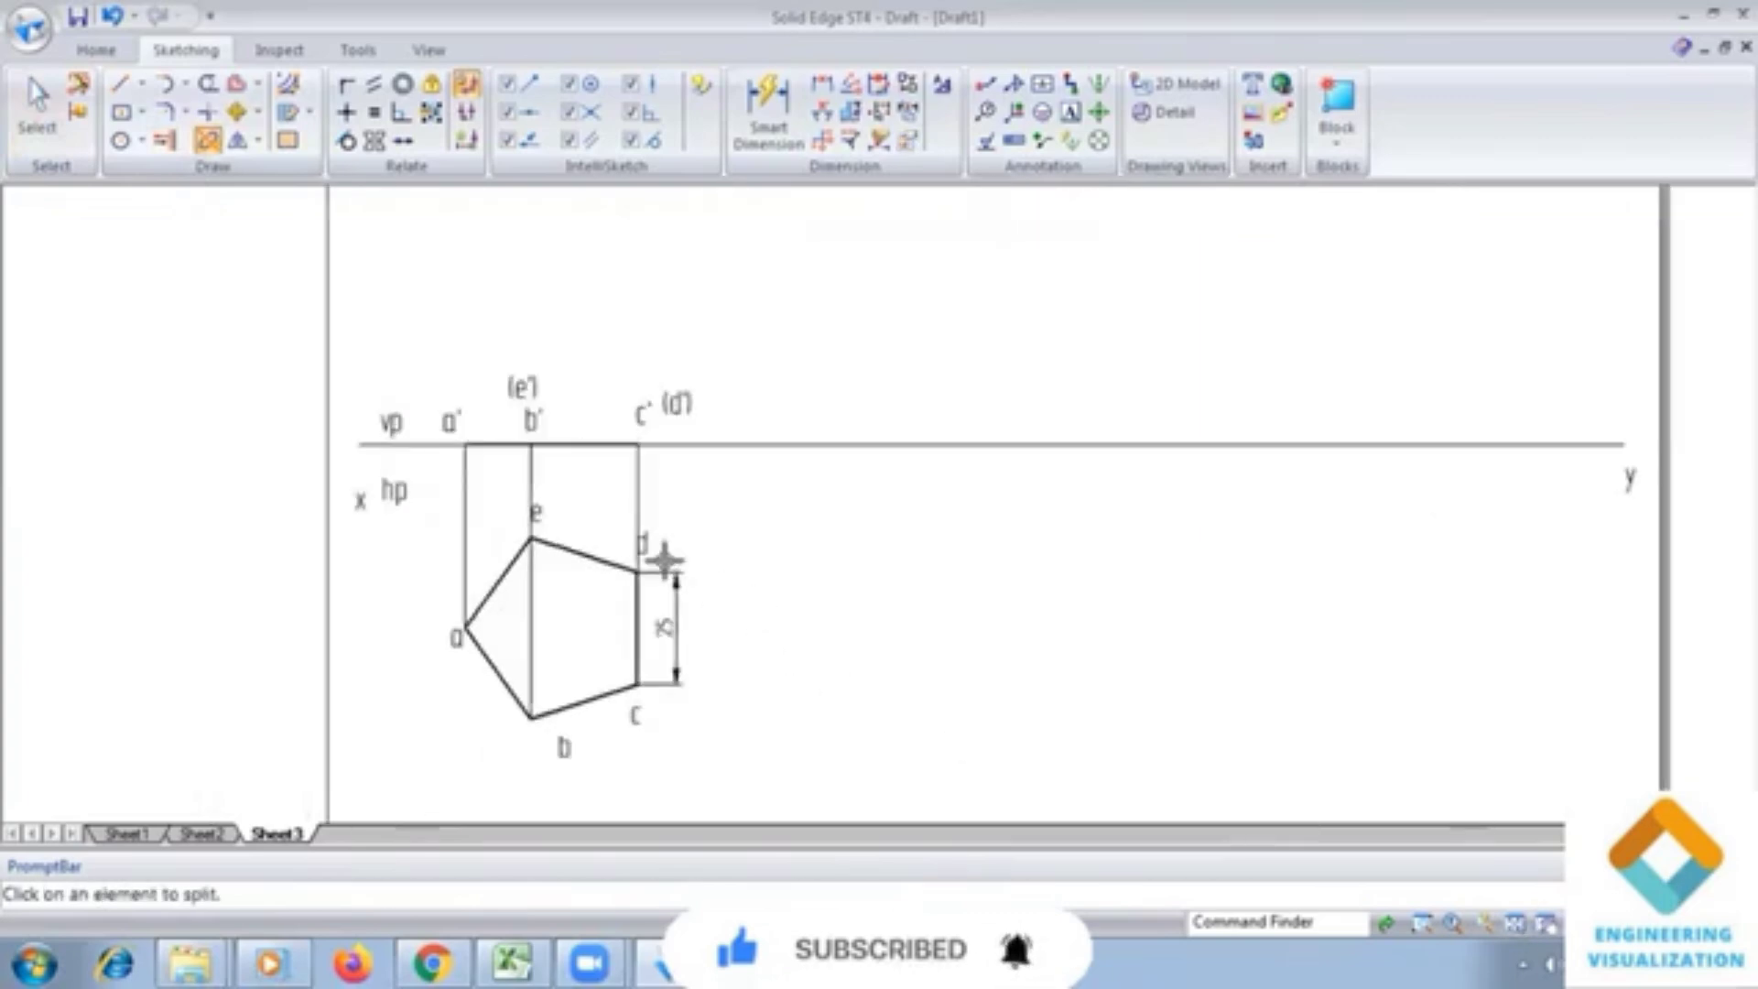
Step: Copy the fence-selected front-view labels and edge line further right along XY
{"action": "left_click", "coordinate": [39, 108]}
{"action": "left_click_drag", "start_coordinate": [403, 339], "coordinate": [719, 511]}
{"action": "left_click", "coordinate": [236, 111]}
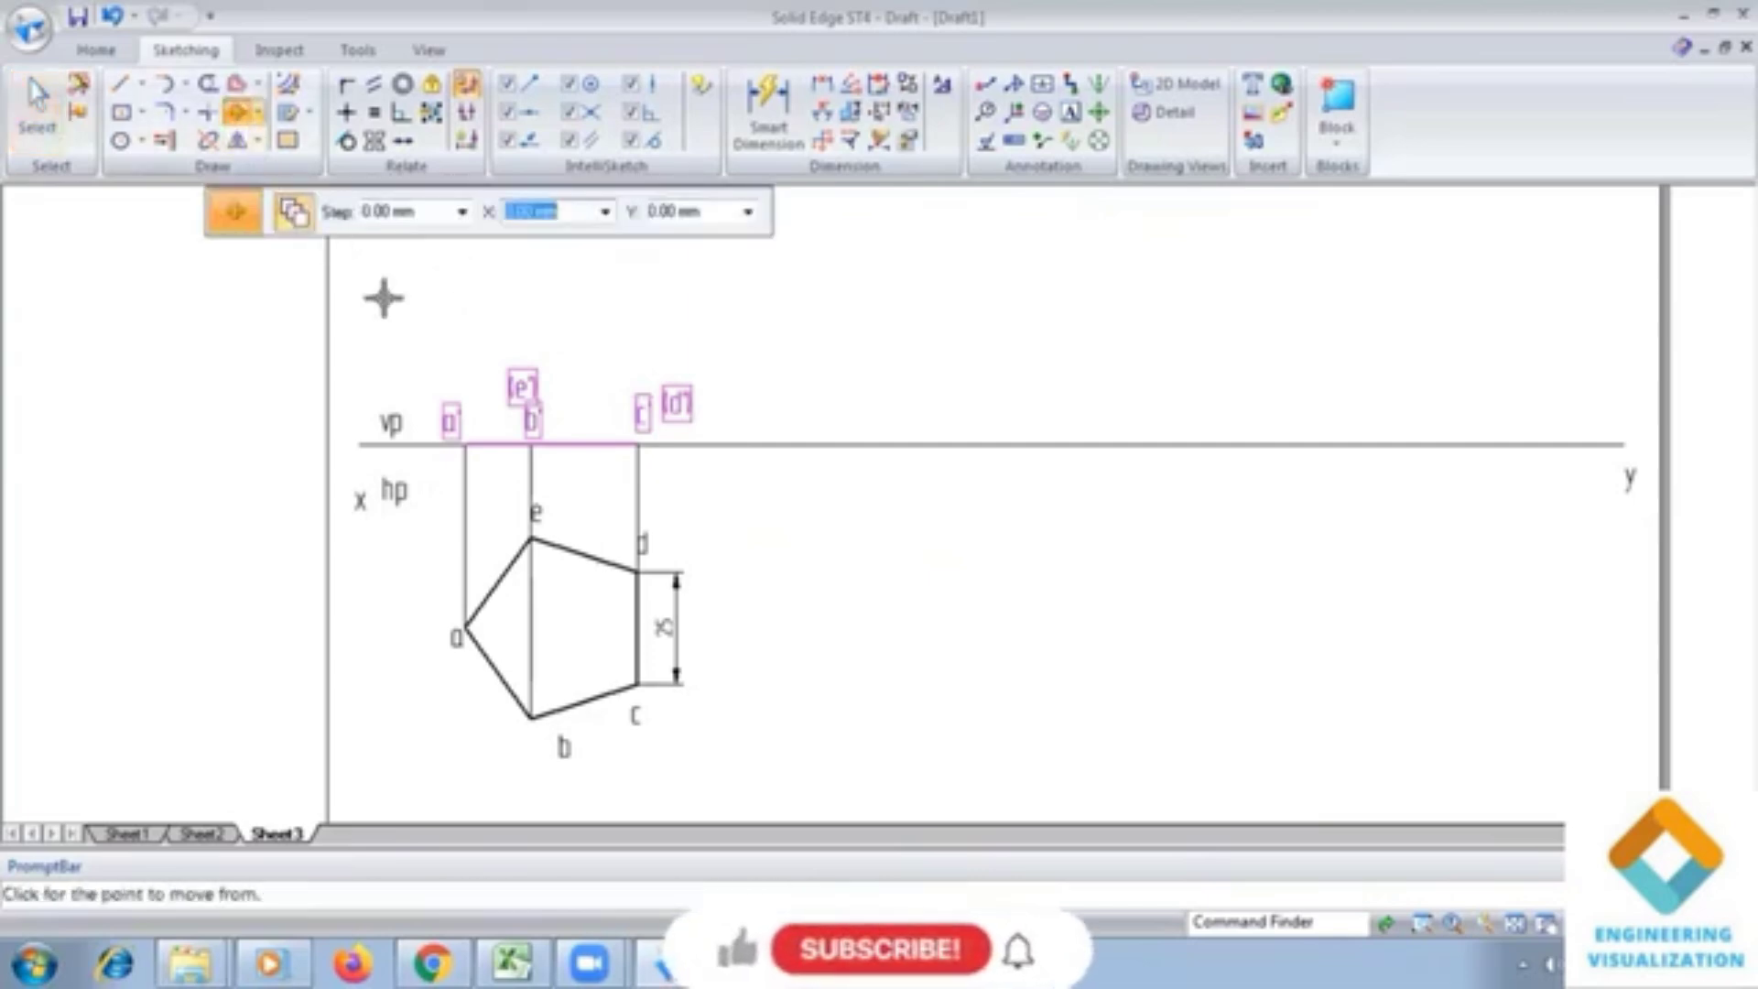
{"action": "left_click", "coordinate": [575, 446]}
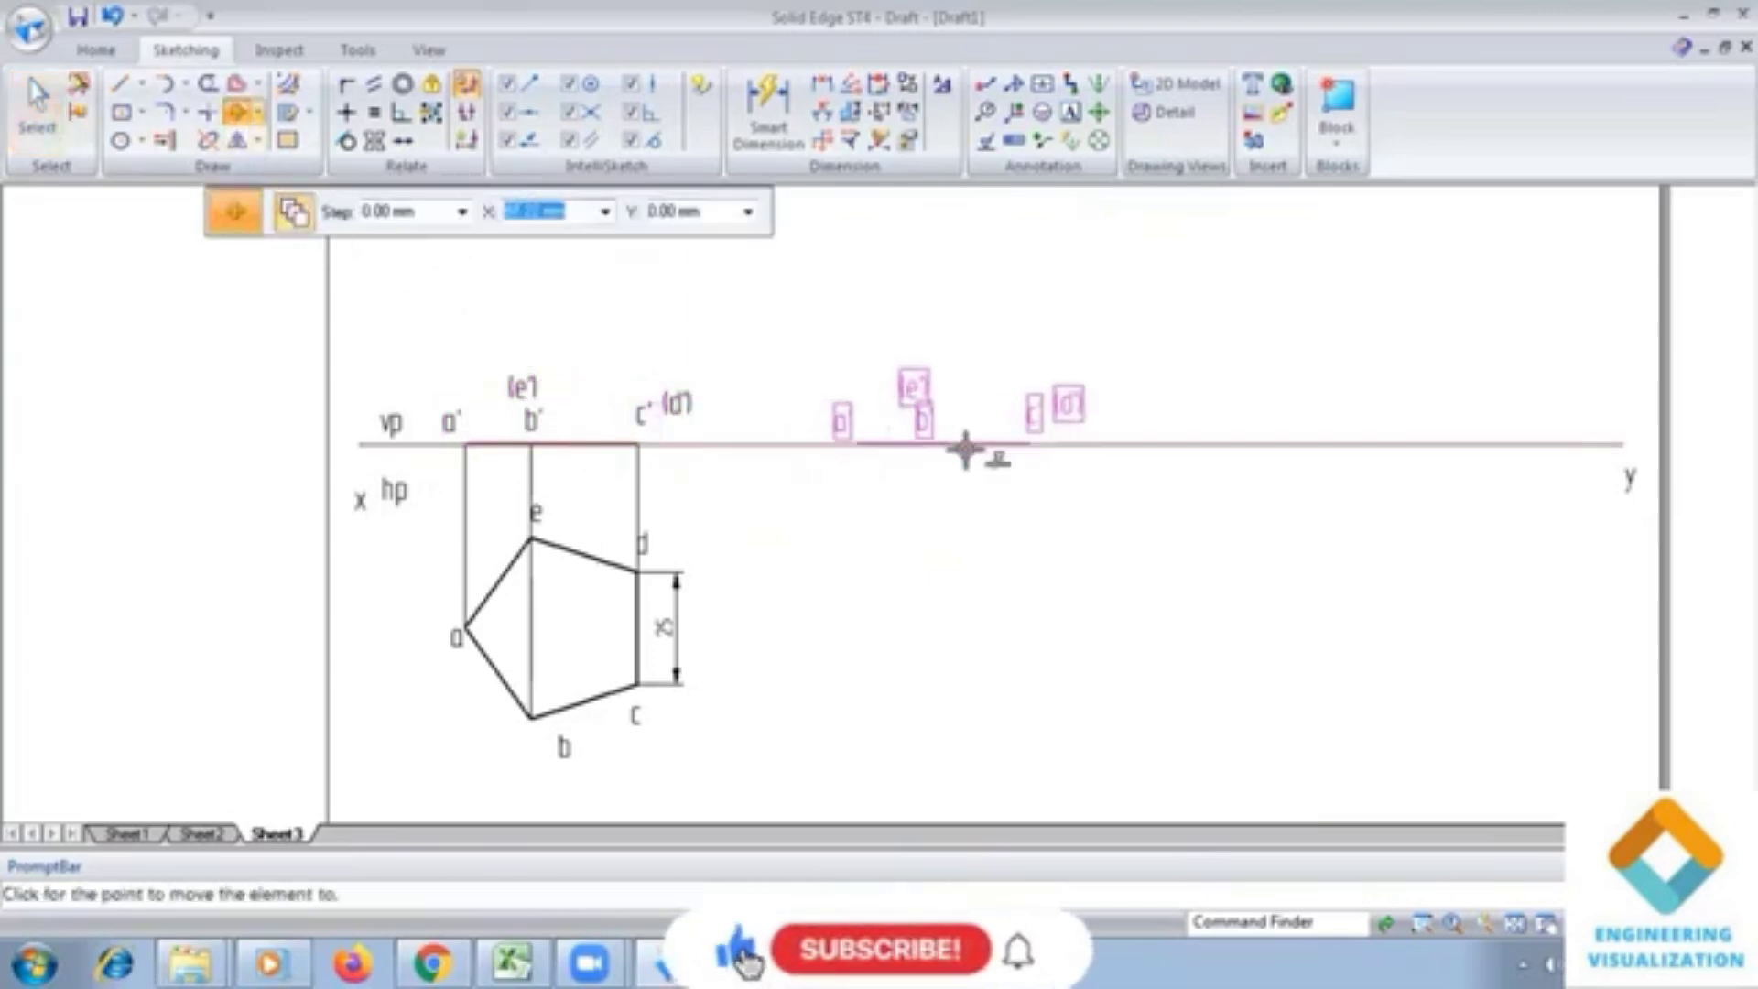
{"action": "left_click", "coordinate": [964, 446]}
Step: Rotate the copied edge view 30° about a'
{"action": "left_click", "coordinate": [258, 112]}
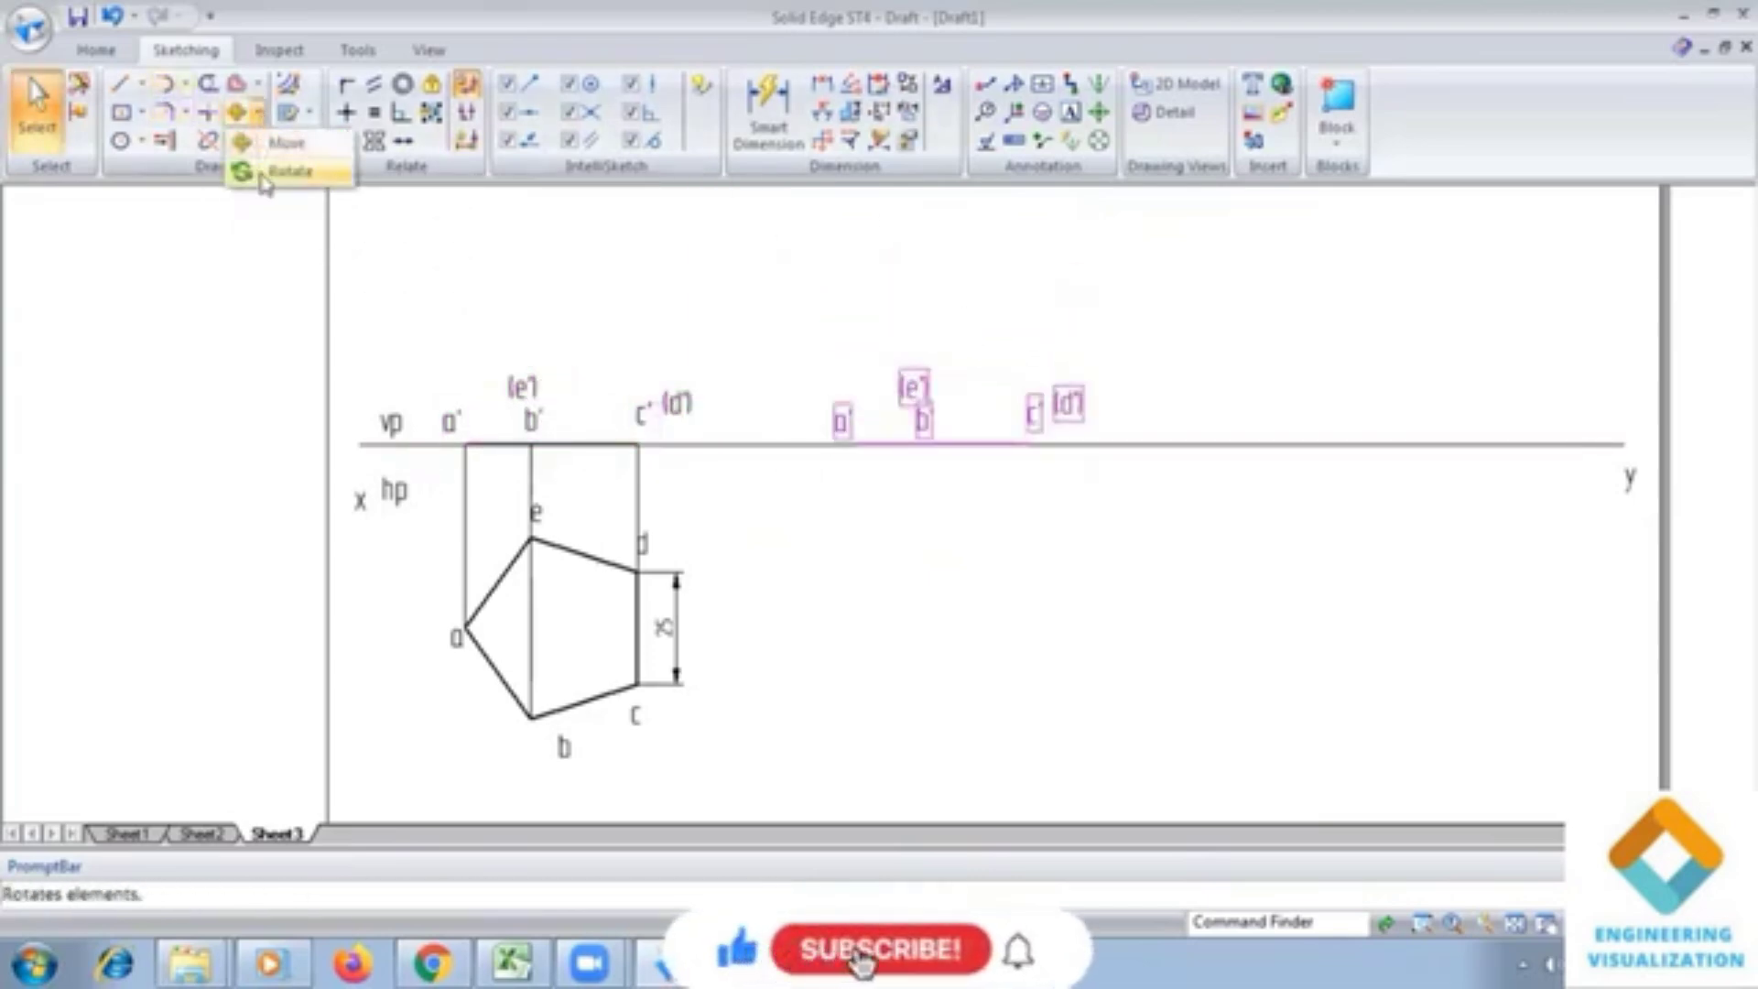
{"action": "left_click", "coordinate": [262, 174]}
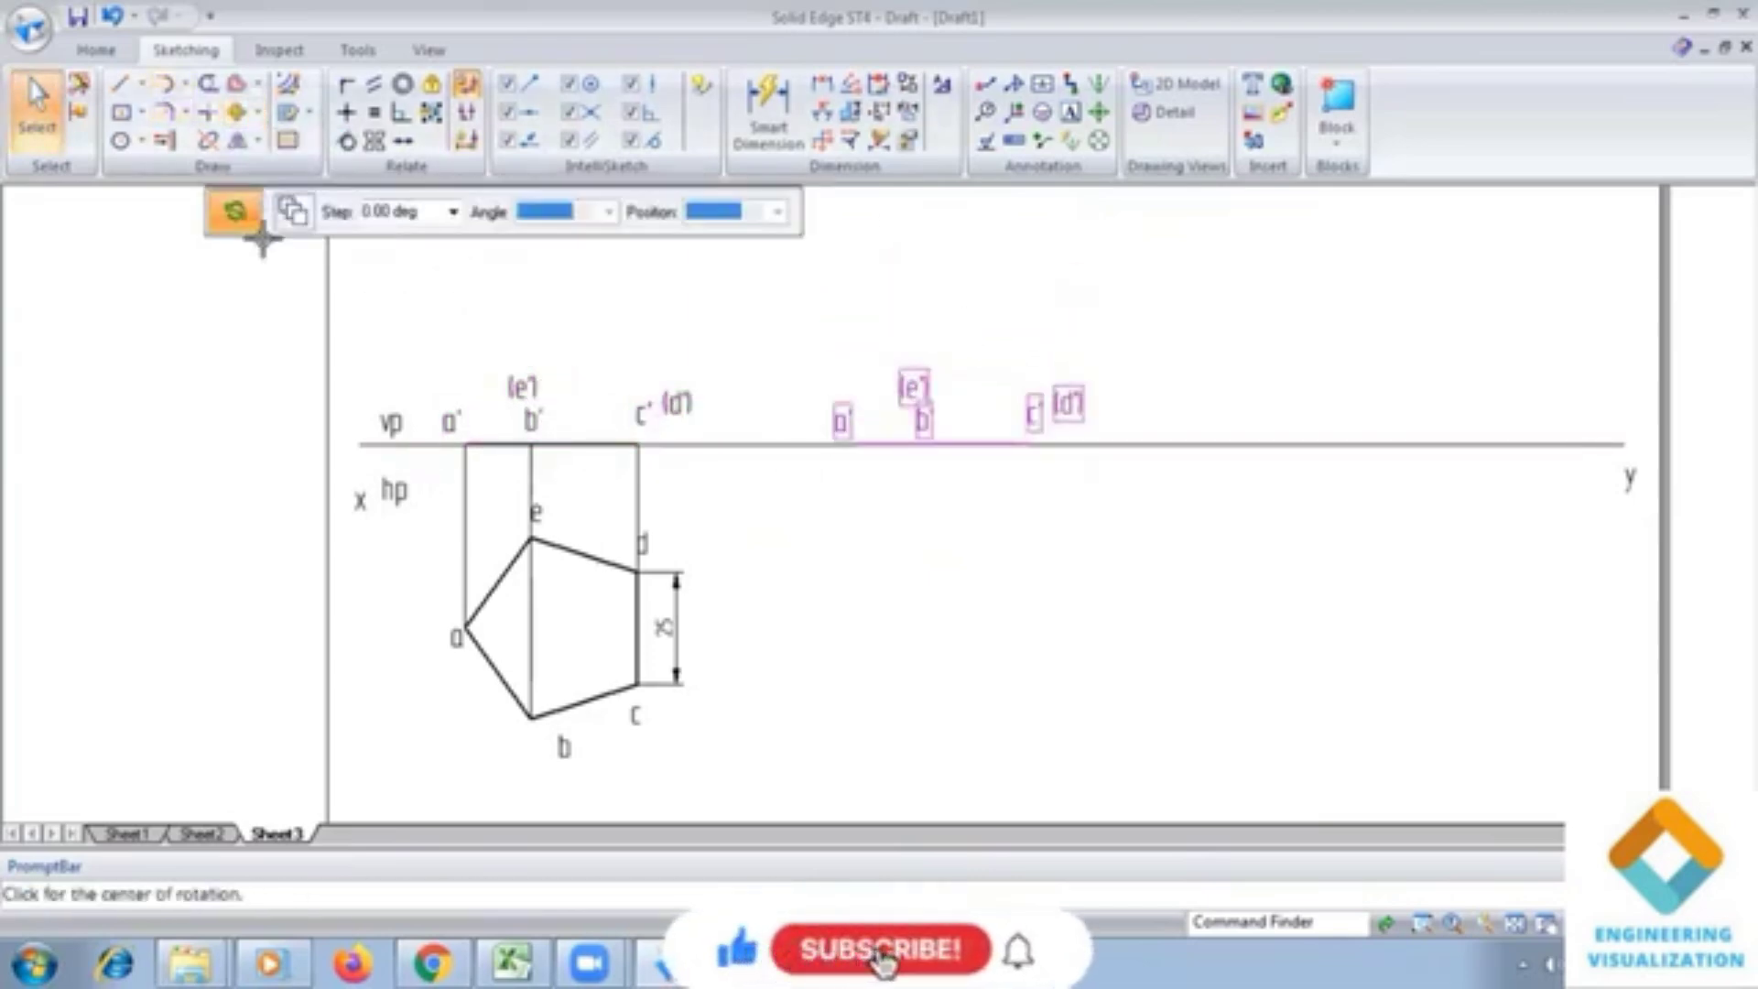
{"action": "left_click", "coordinate": [853, 446]}
{"action": "left_click", "coordinate": [1028, 445]}
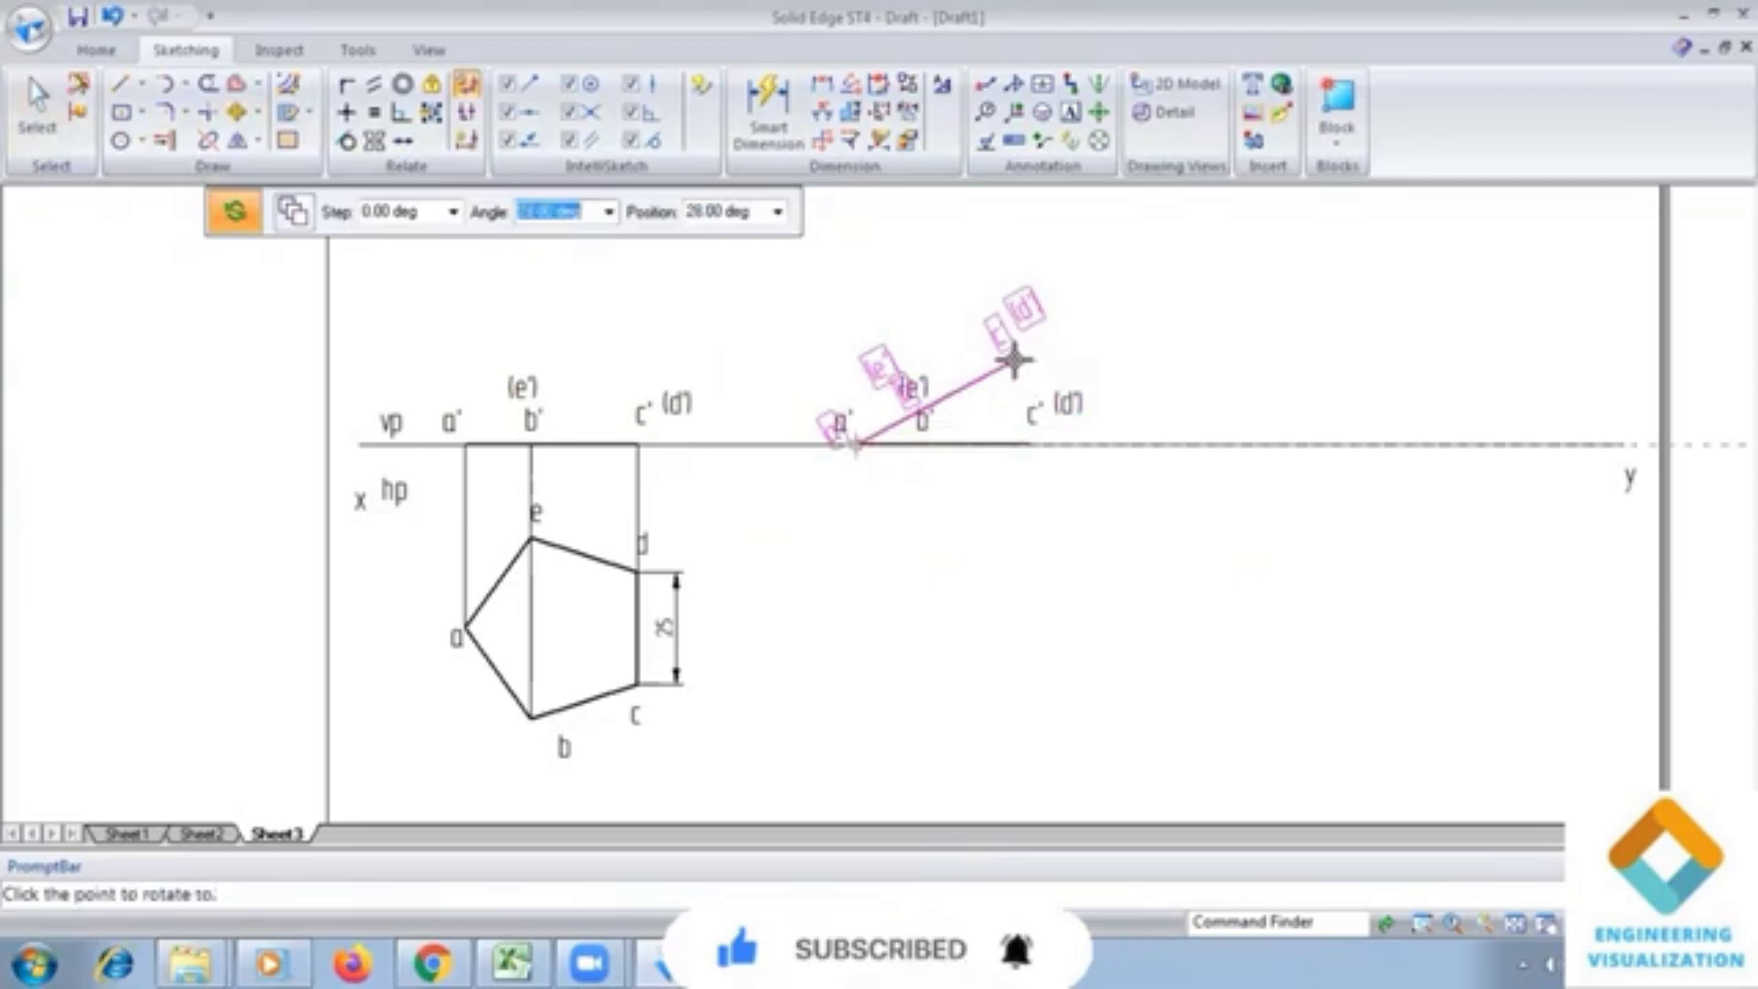
{"action": "type", "text": "30"}
{"action": "key", "text": "Return"}
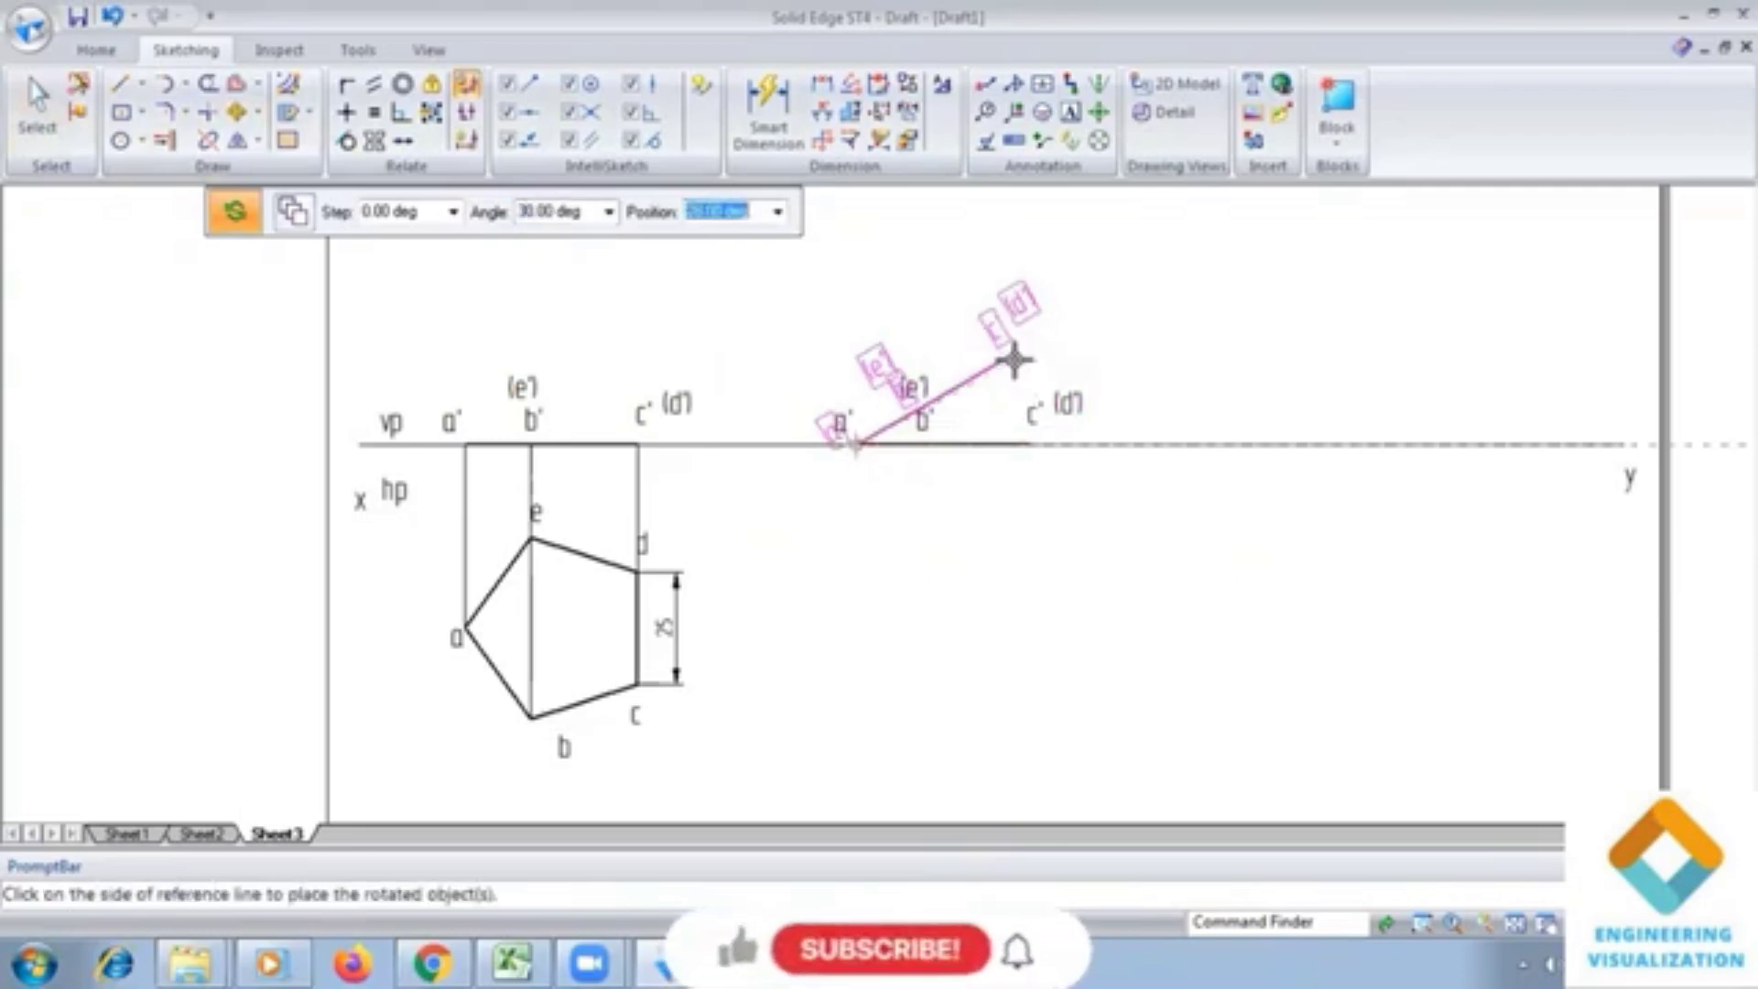
{"action": "left_click", "coordinate": [1014, 360]}
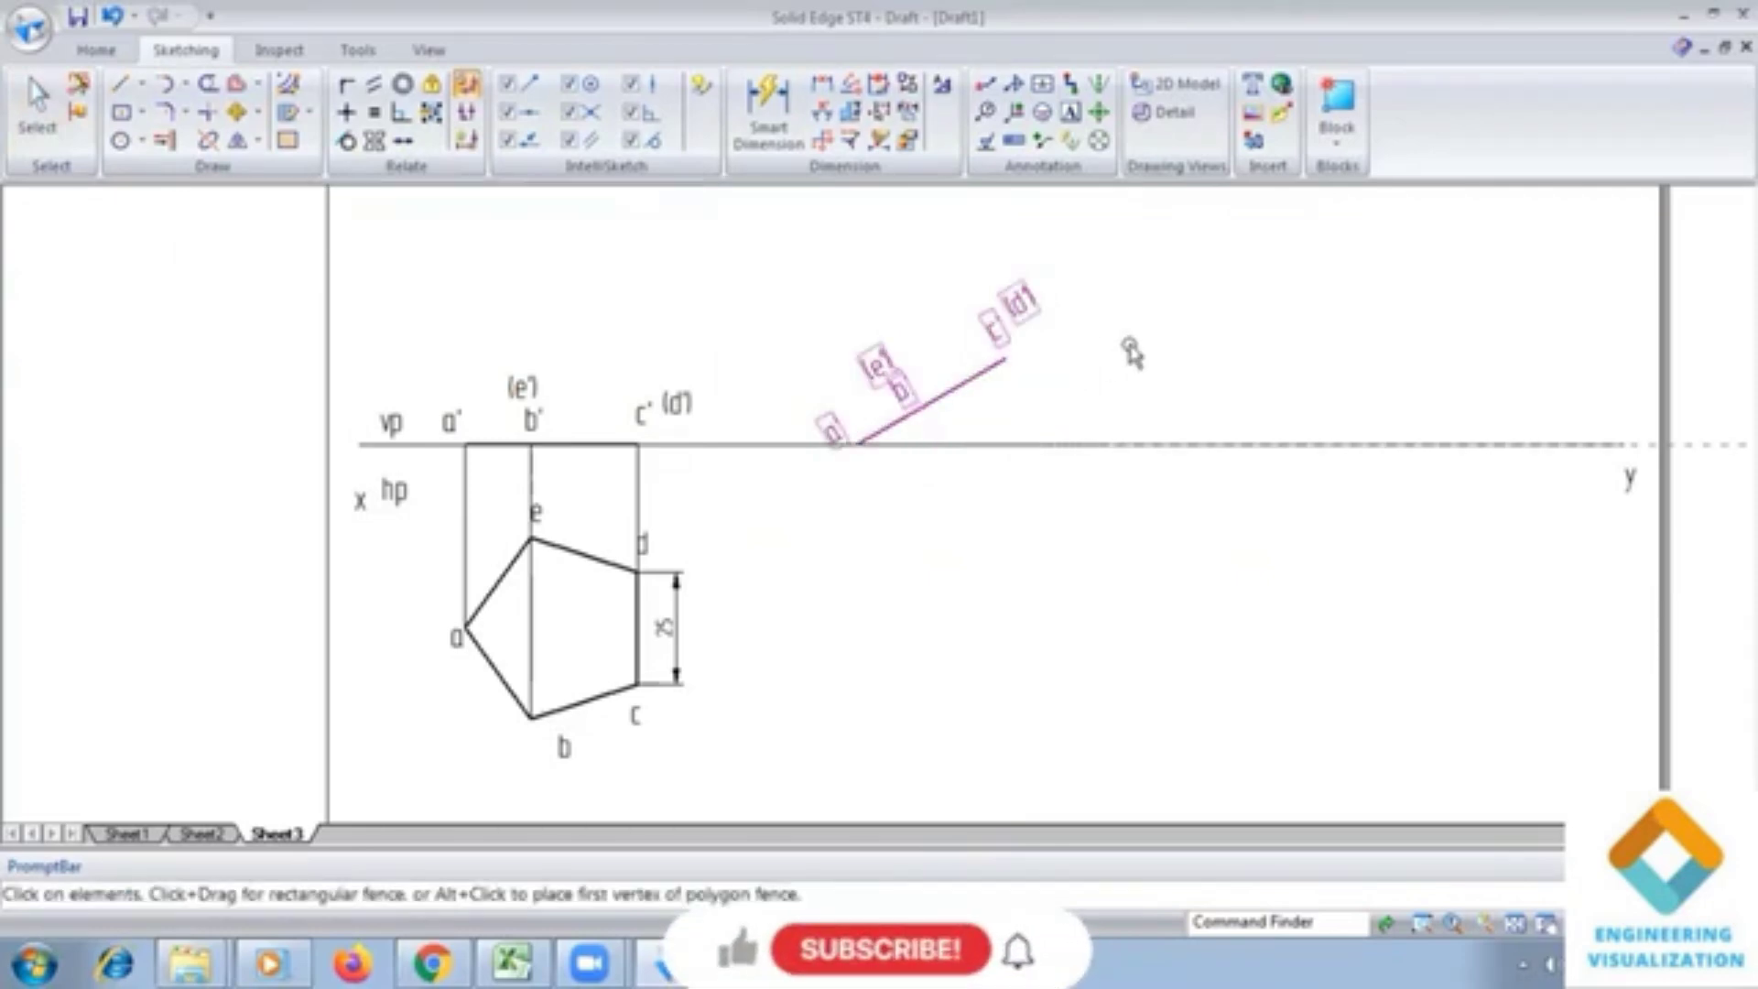
Step: Add an angle dimension between the inclined edge view and the xy line
{"action": "left_click", "coordinate": [821, 114]}
{"action": "left_click", "coordinate": [906, 414]}
{"action": "left_click", "coordinate": [920, 445]}
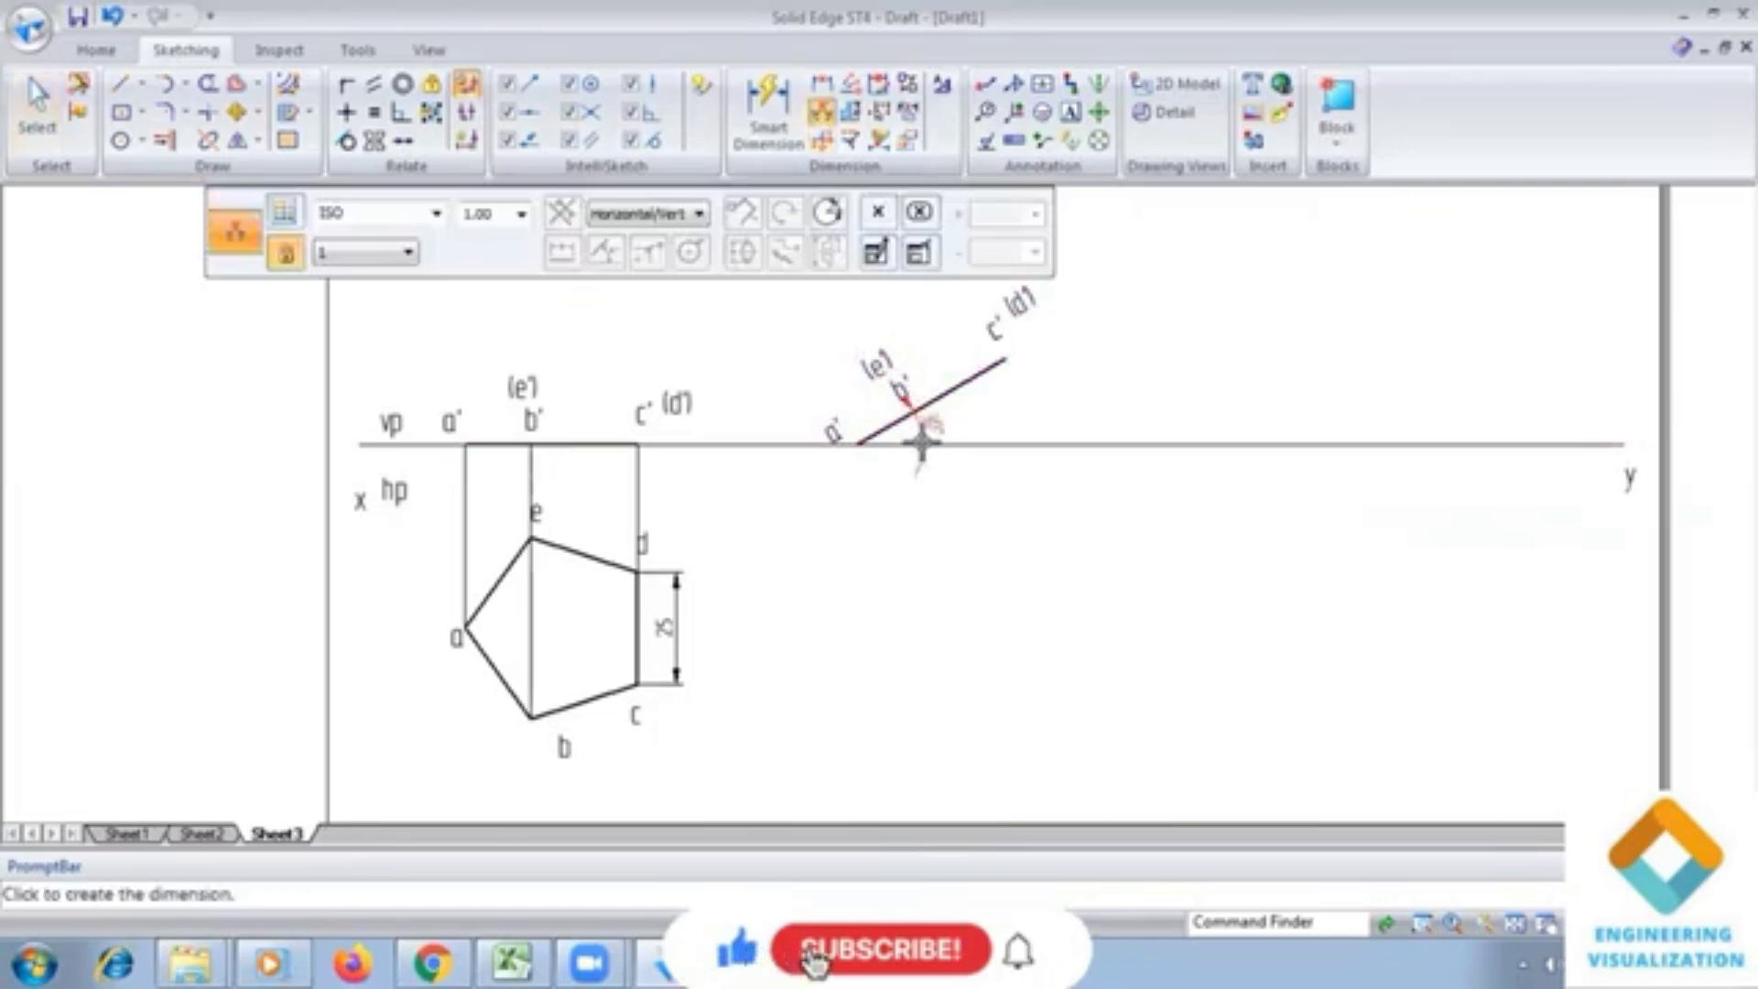
{"action": "left_click", "coordinate": [923, 443]}
{"action": "left_click", "coordinate": [122, 110]}
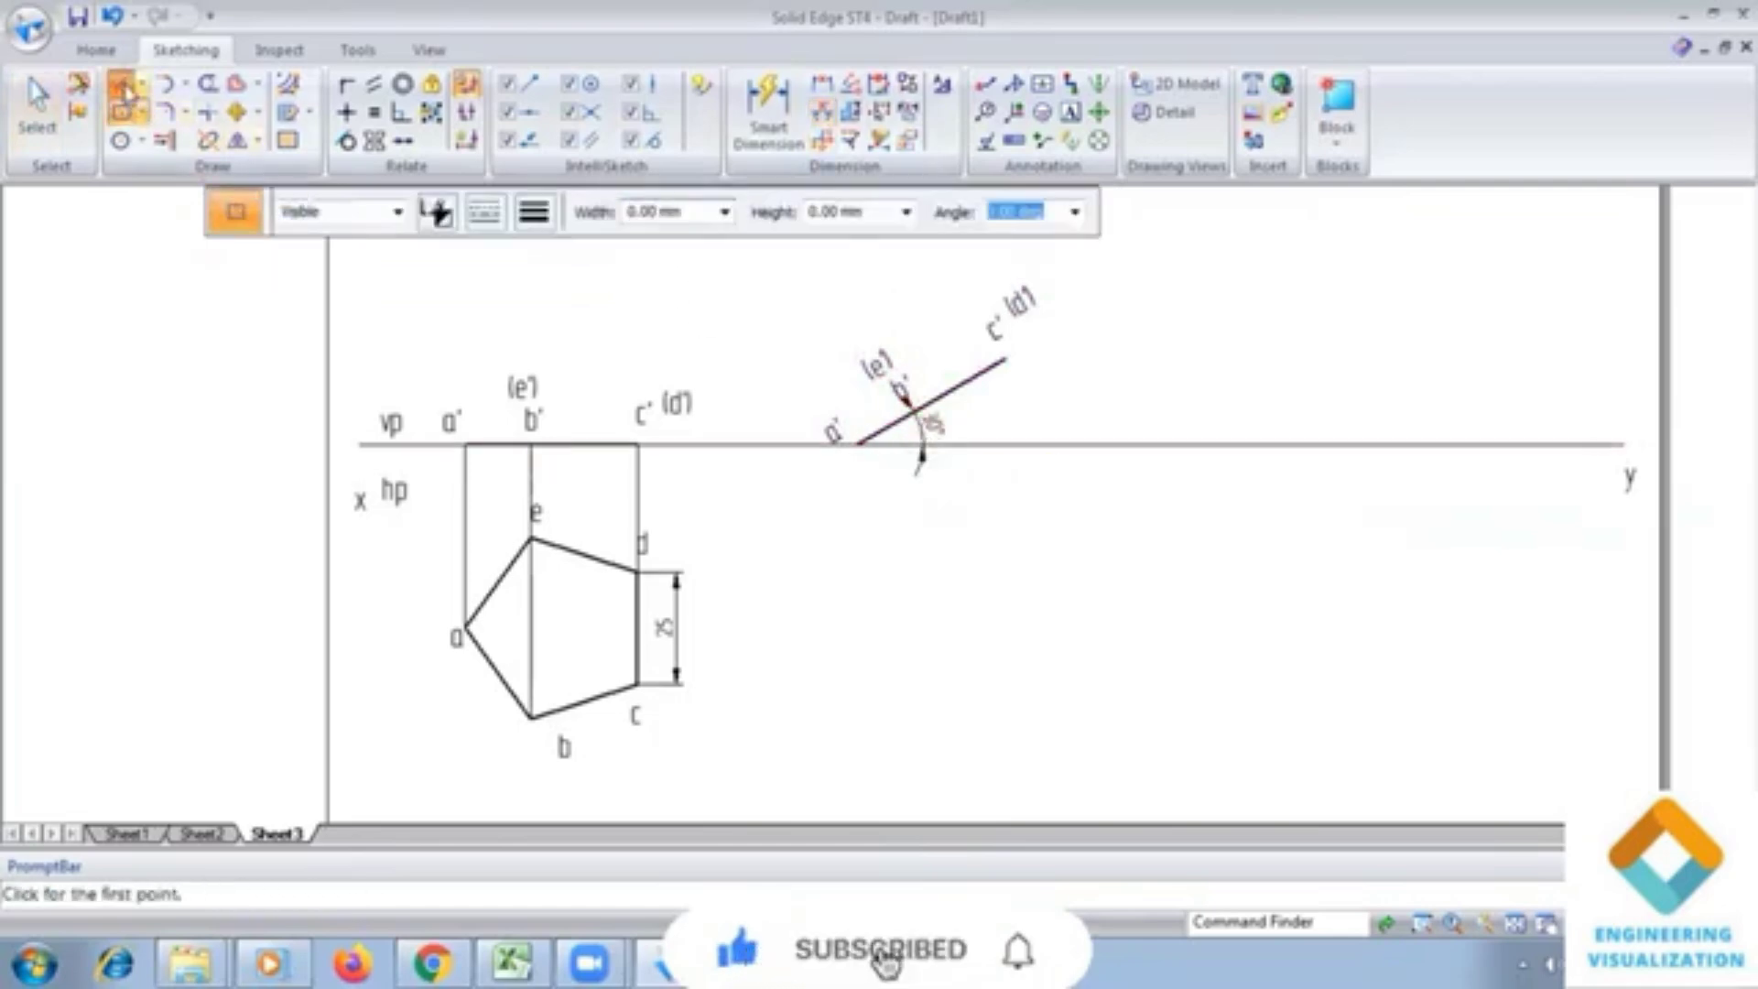
Step: Draw thin vertical projectors down from c', b' and a' below the view
{"action": "left_click", "coordinate": [125, 85]}
{"action": "left_click", "coordinate": [534, 211]}
{"action": "left_click", "coordinate": [567, 247]}
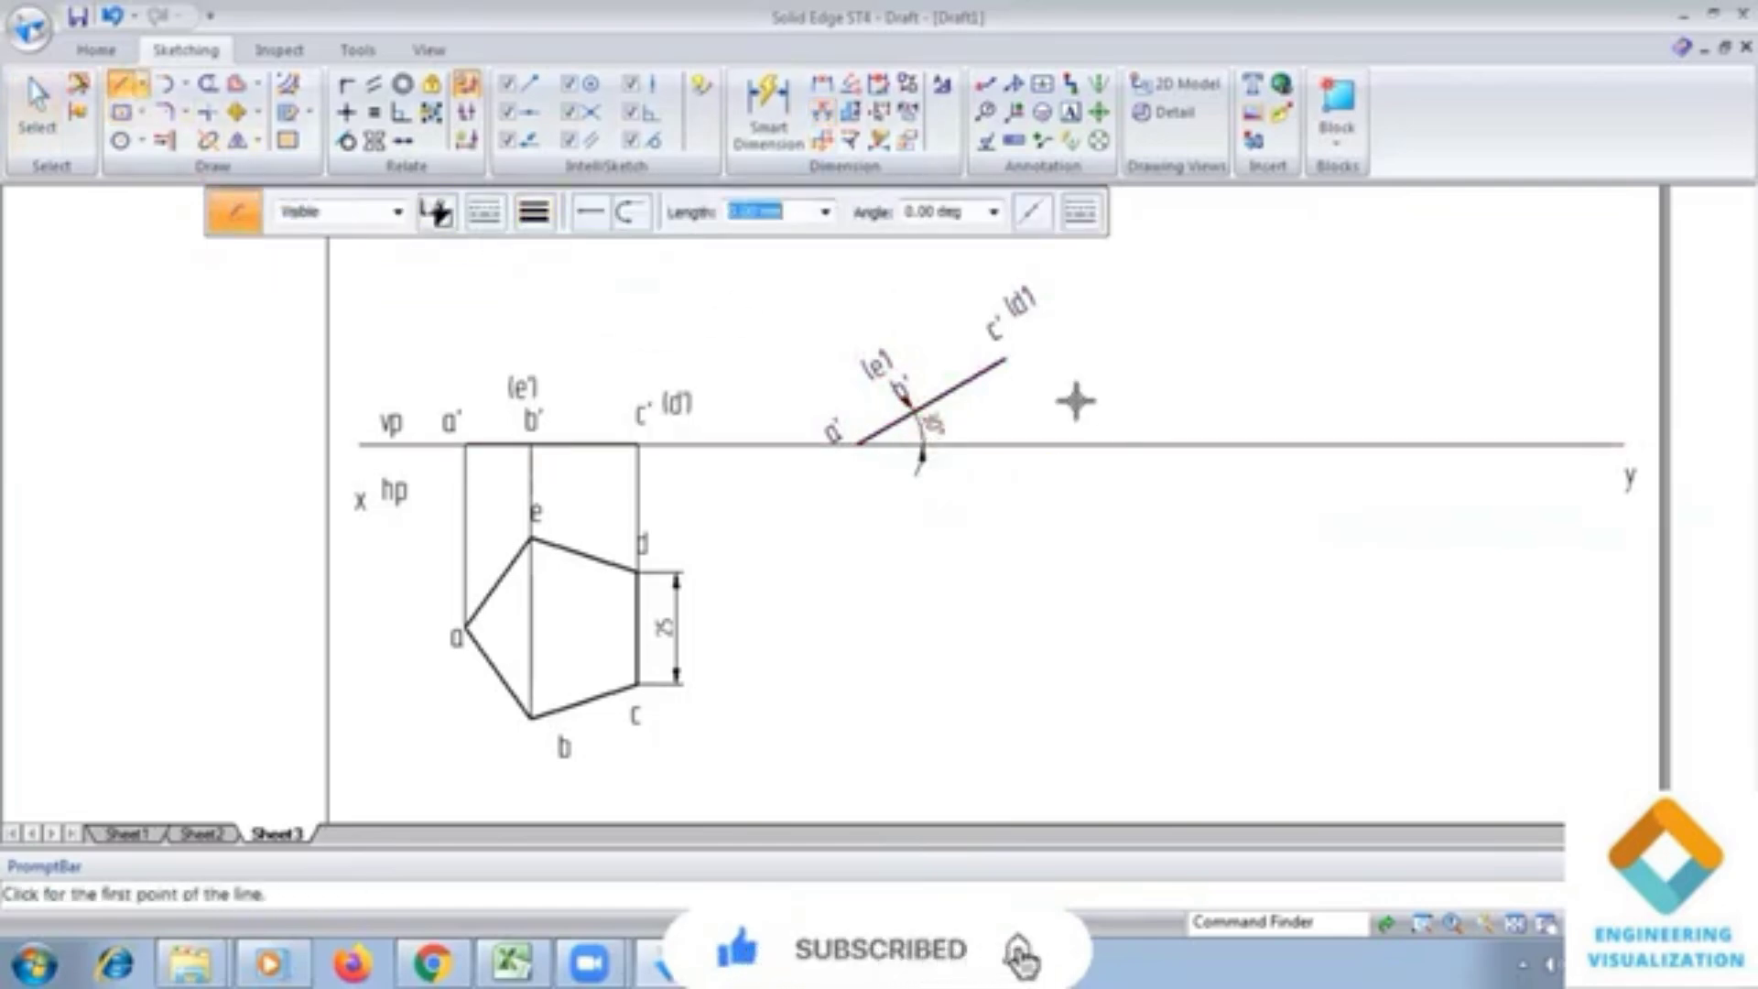
{"action": "left_click", "coordinate": [1007, 363]}
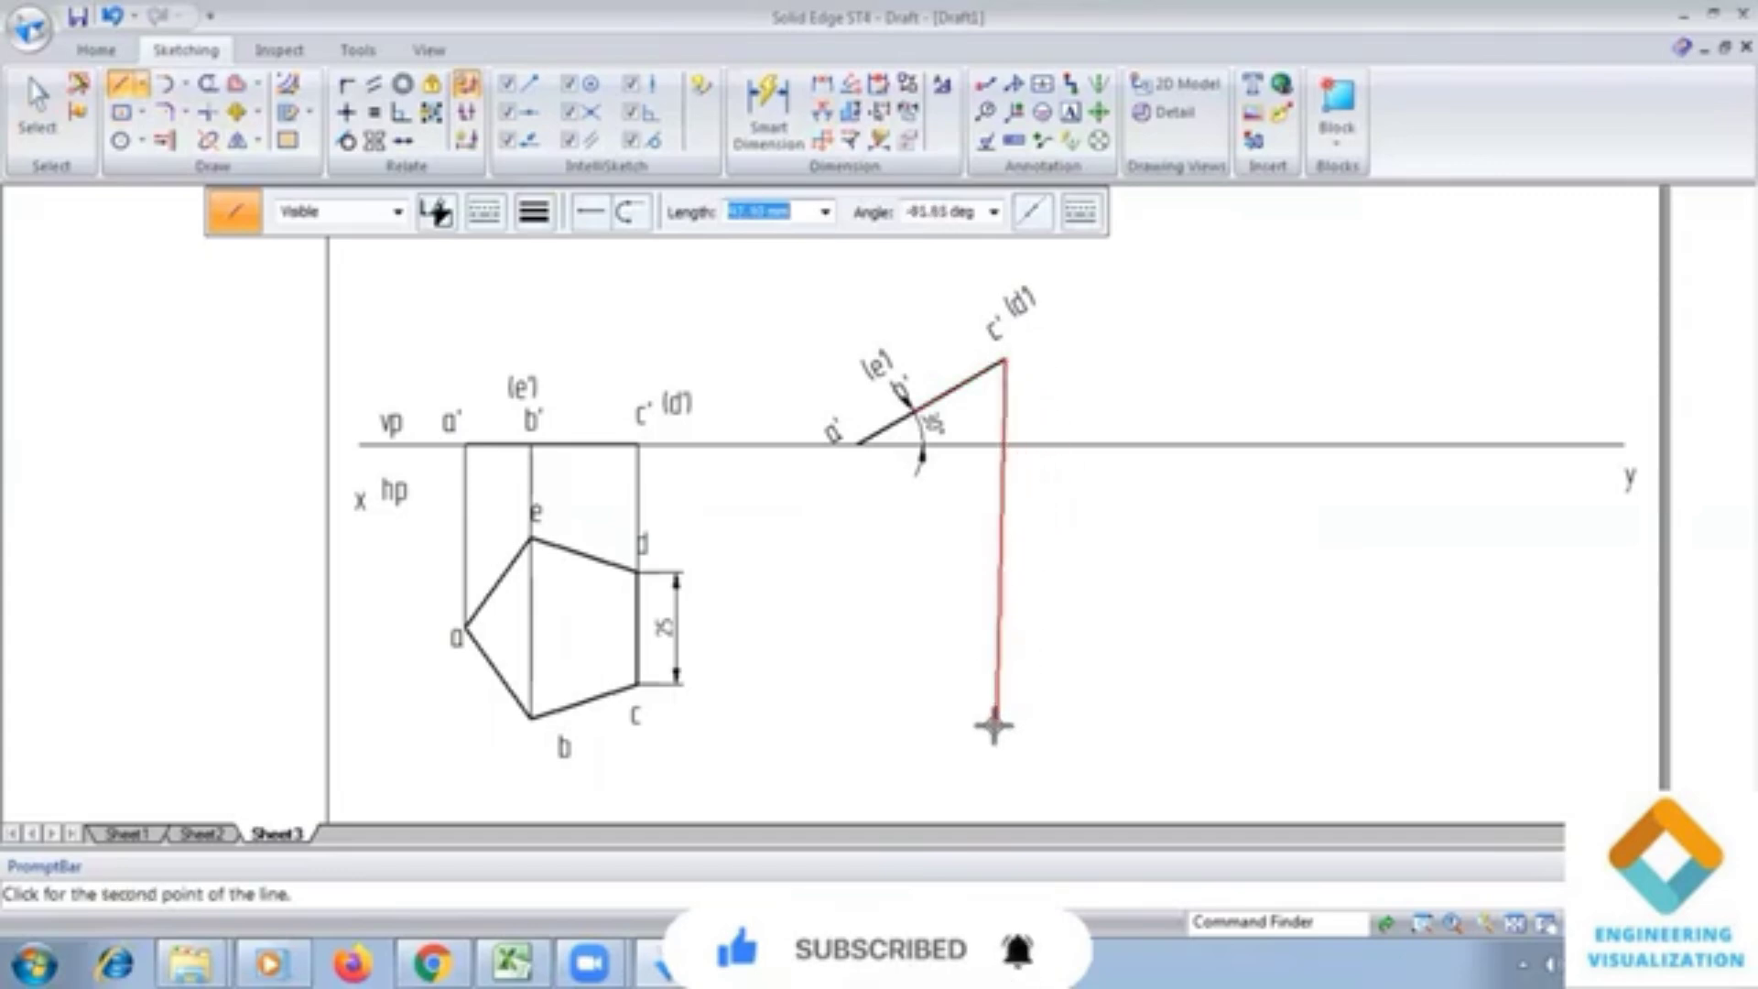
{"action": "left_click", "coordinate": [1008, 758]}
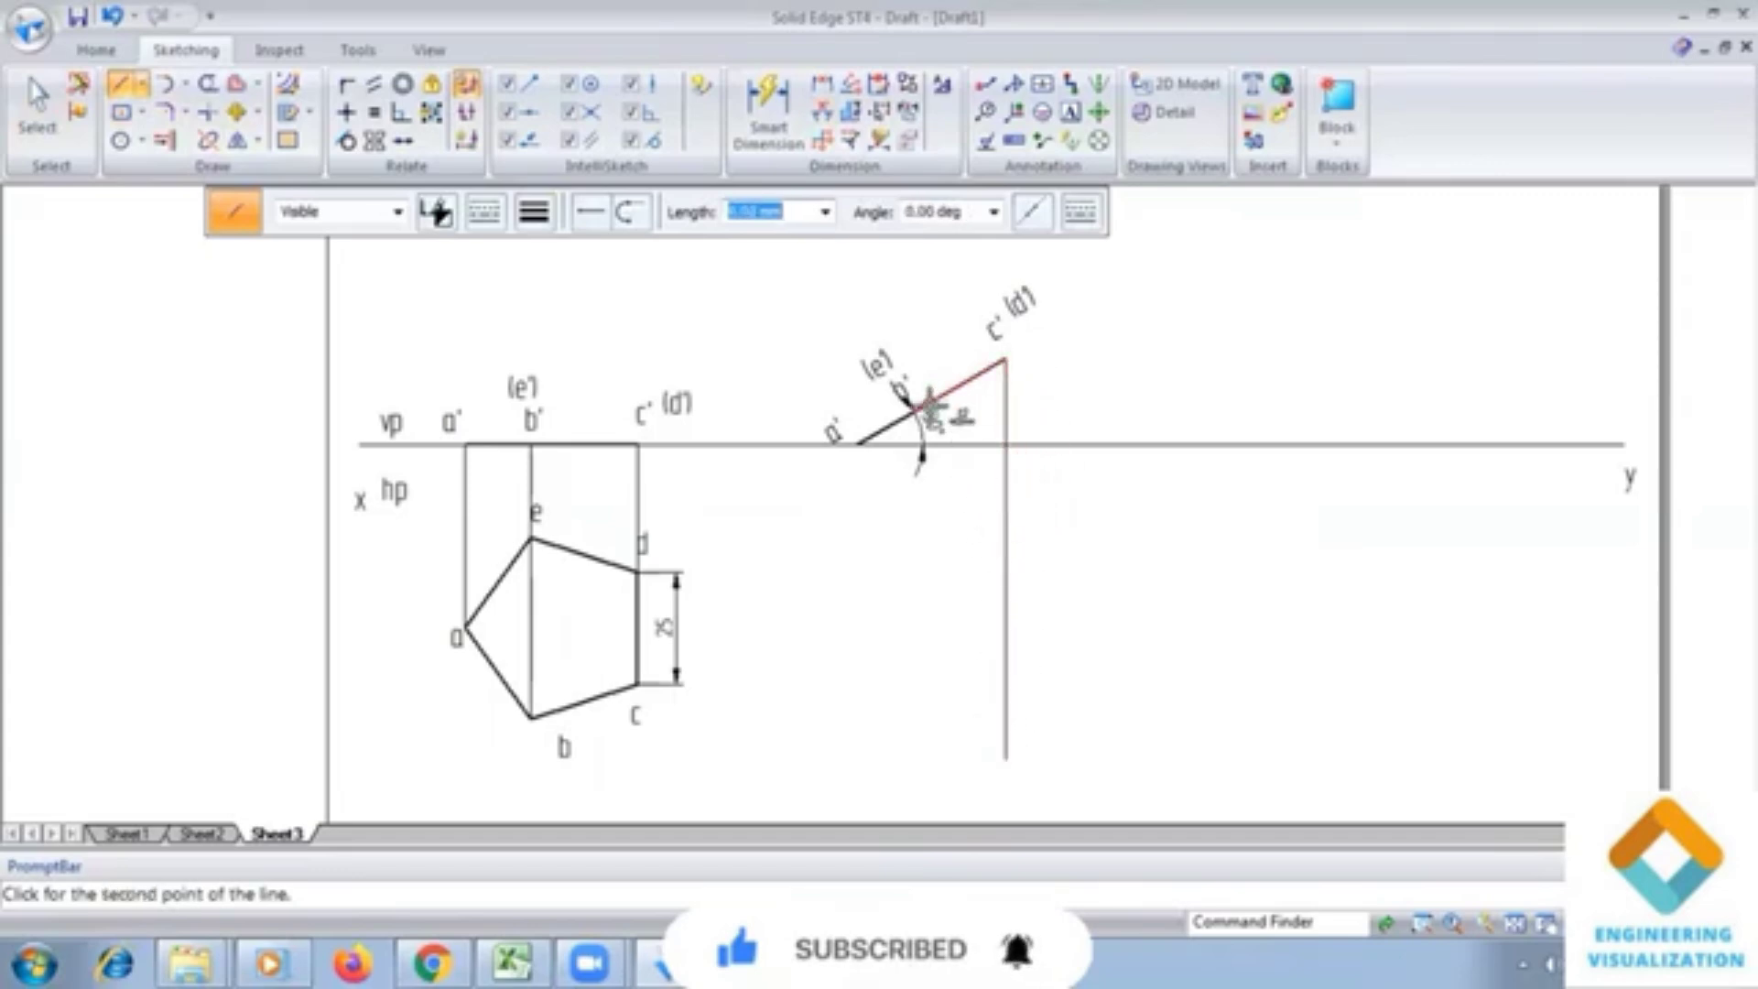
{"action": "left_click", "coordinate": [912, 411]}
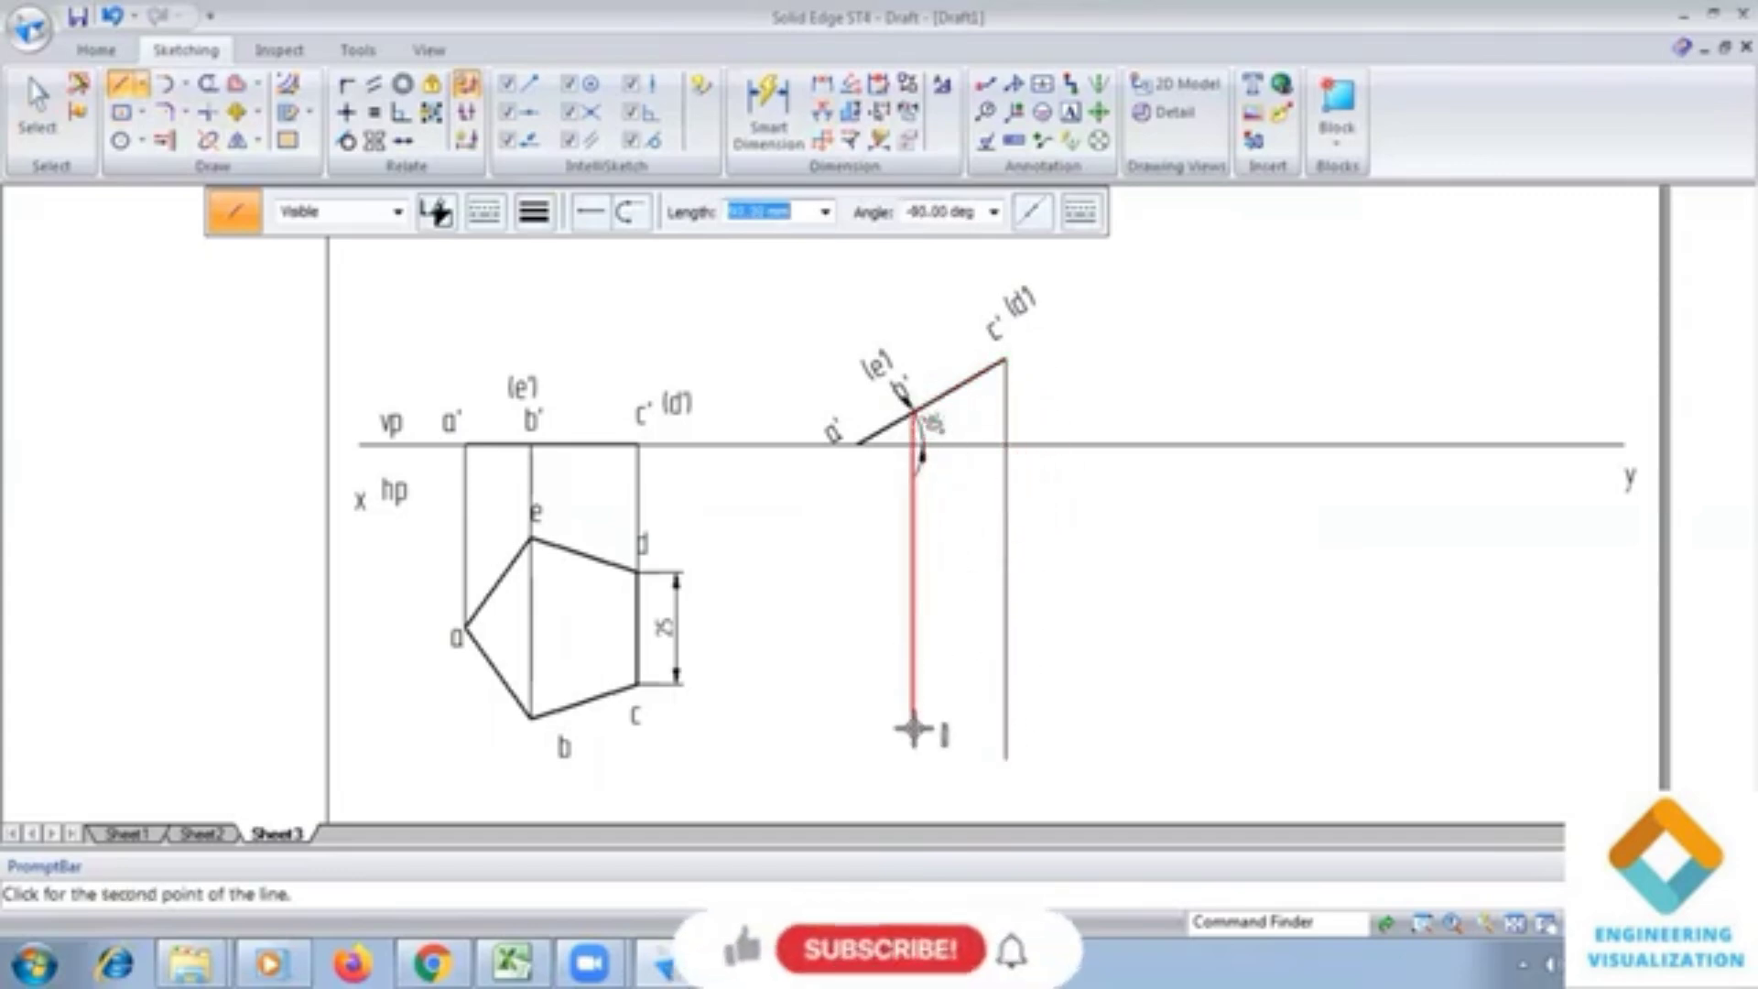
{"action": "left_click", "coordinate": [913, 762]}
{"action": "key", "text": "Escape"}
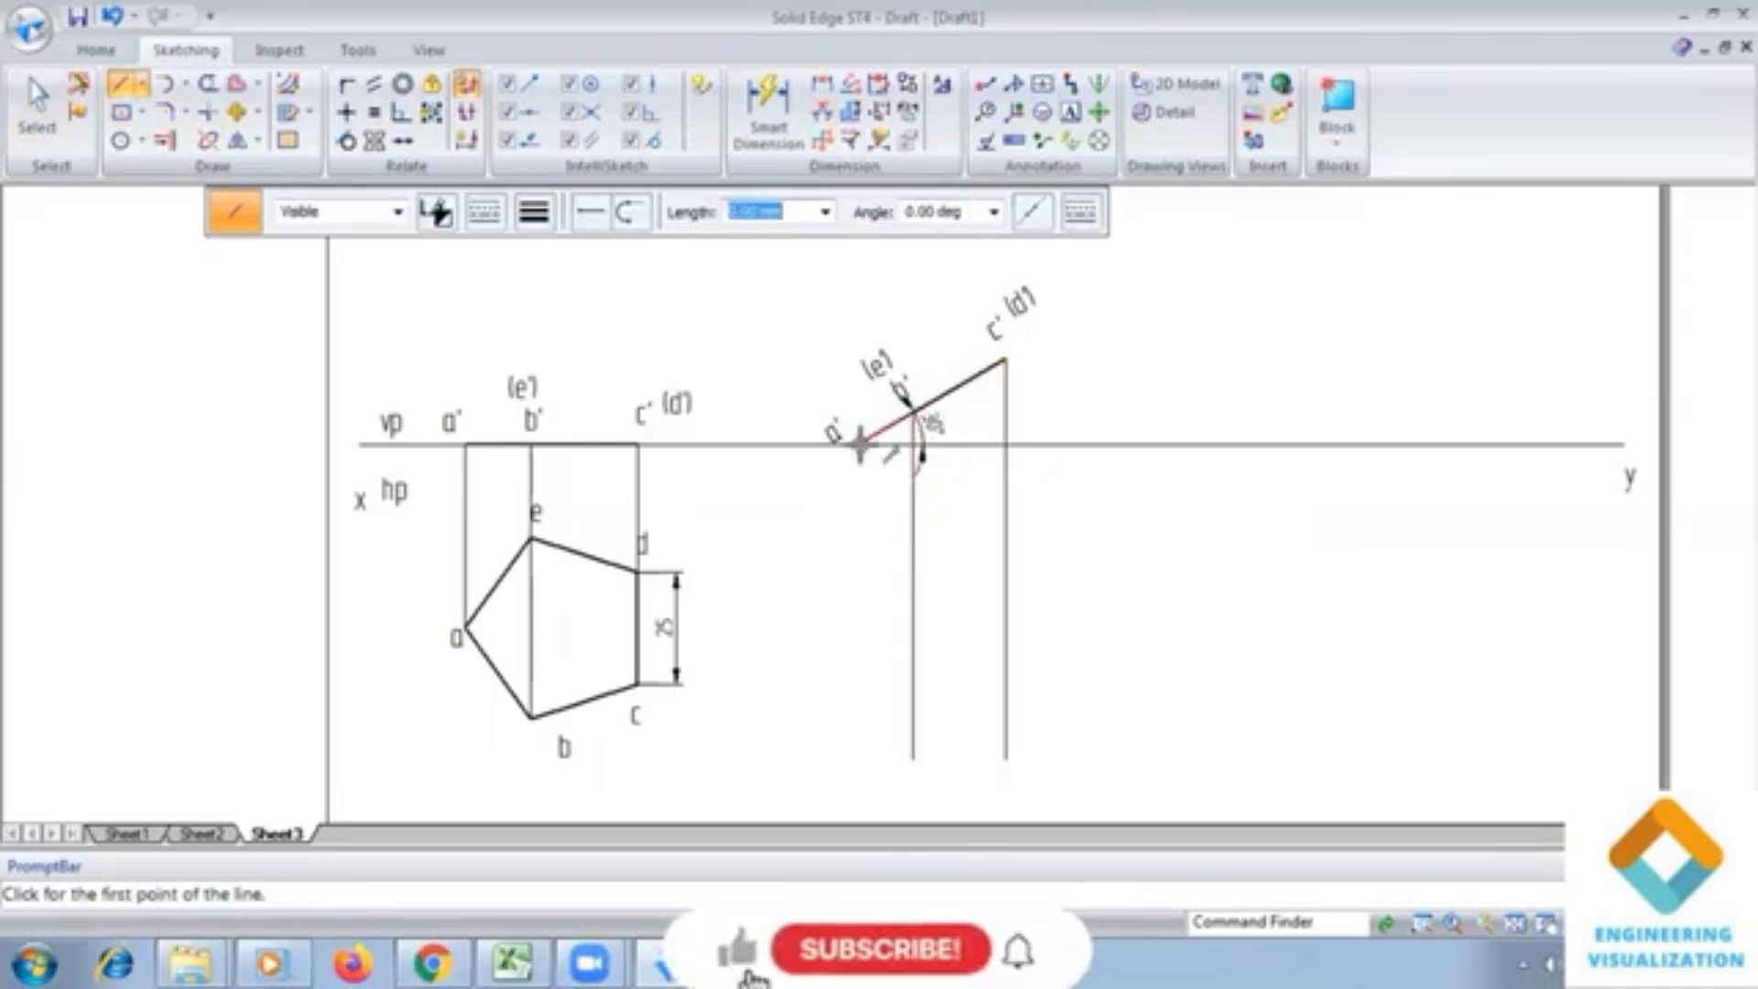
{"action": "left_click", "coordinate": [859, 445]}
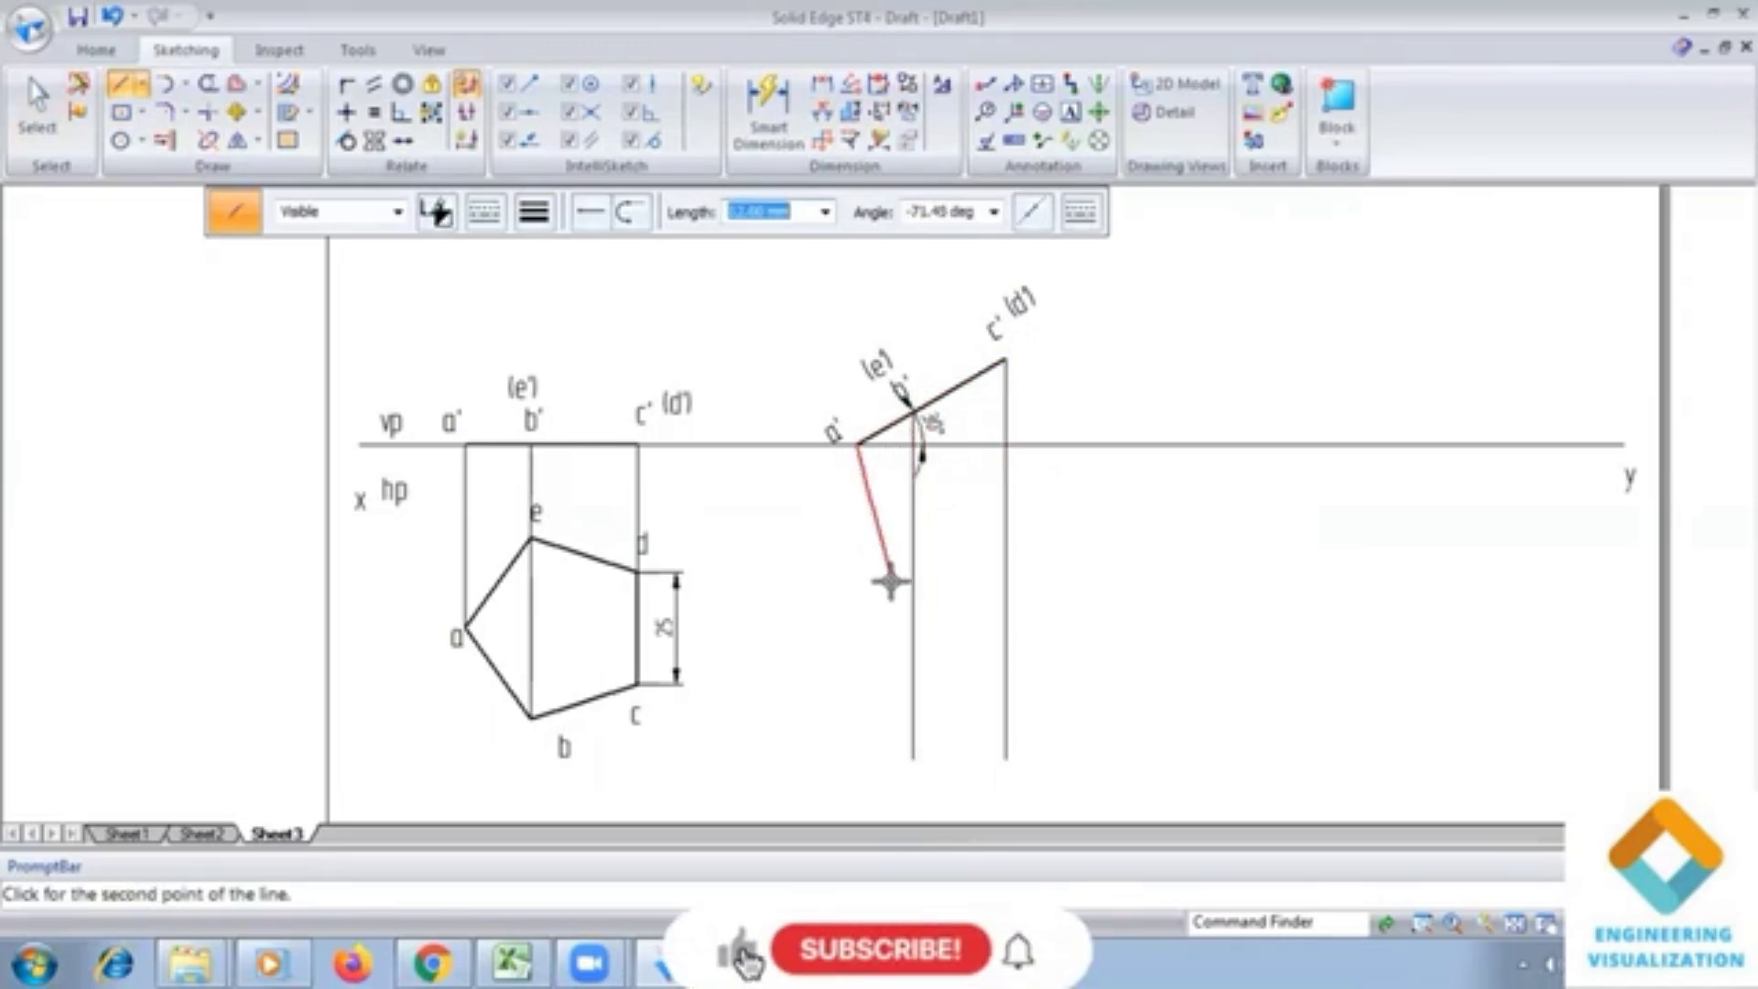
{"action": "left_click", "coordinate": [857, 762]}
{"action": "key", "text": "Escape"}
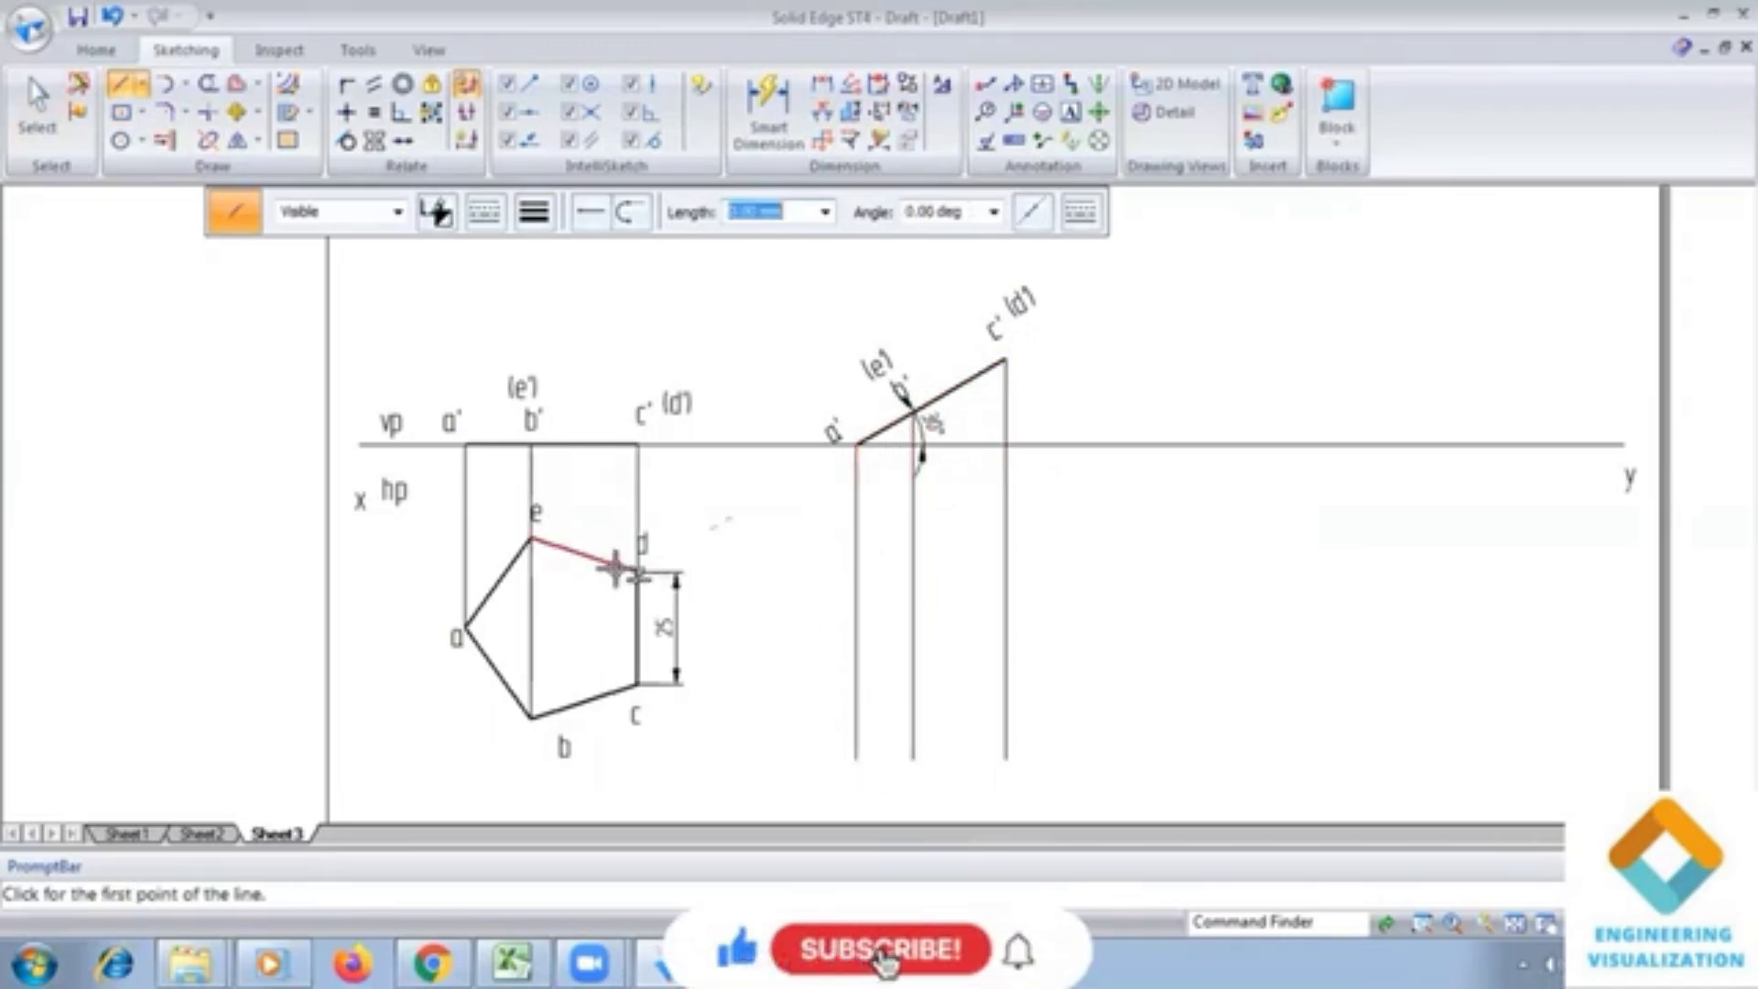
Step: Draw horizontal projectors from plan corners d, e, a, c and b past the verticals
{"action": "left_click", "coordinate": [638, 573]}
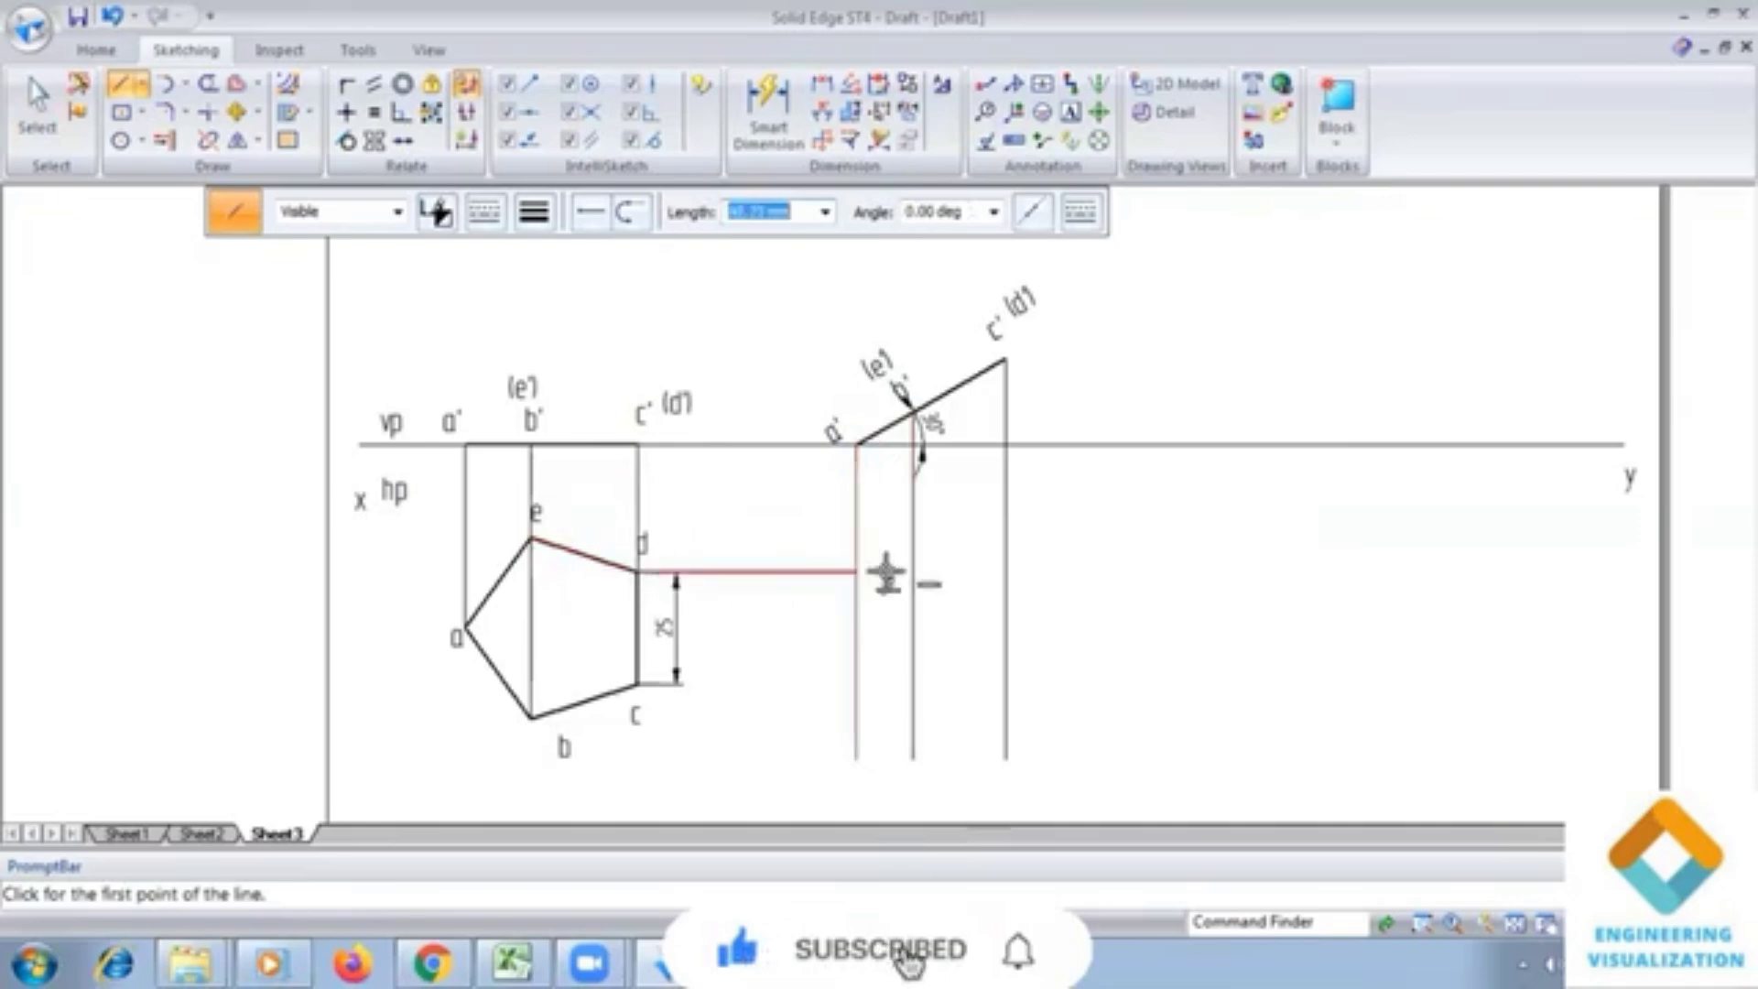
{"action": "left_click", "coordinate": [1060, 572]}
{"action": "key", "text": "Escape"}
{"action": "left_click", "coordinate": [530, 539]}
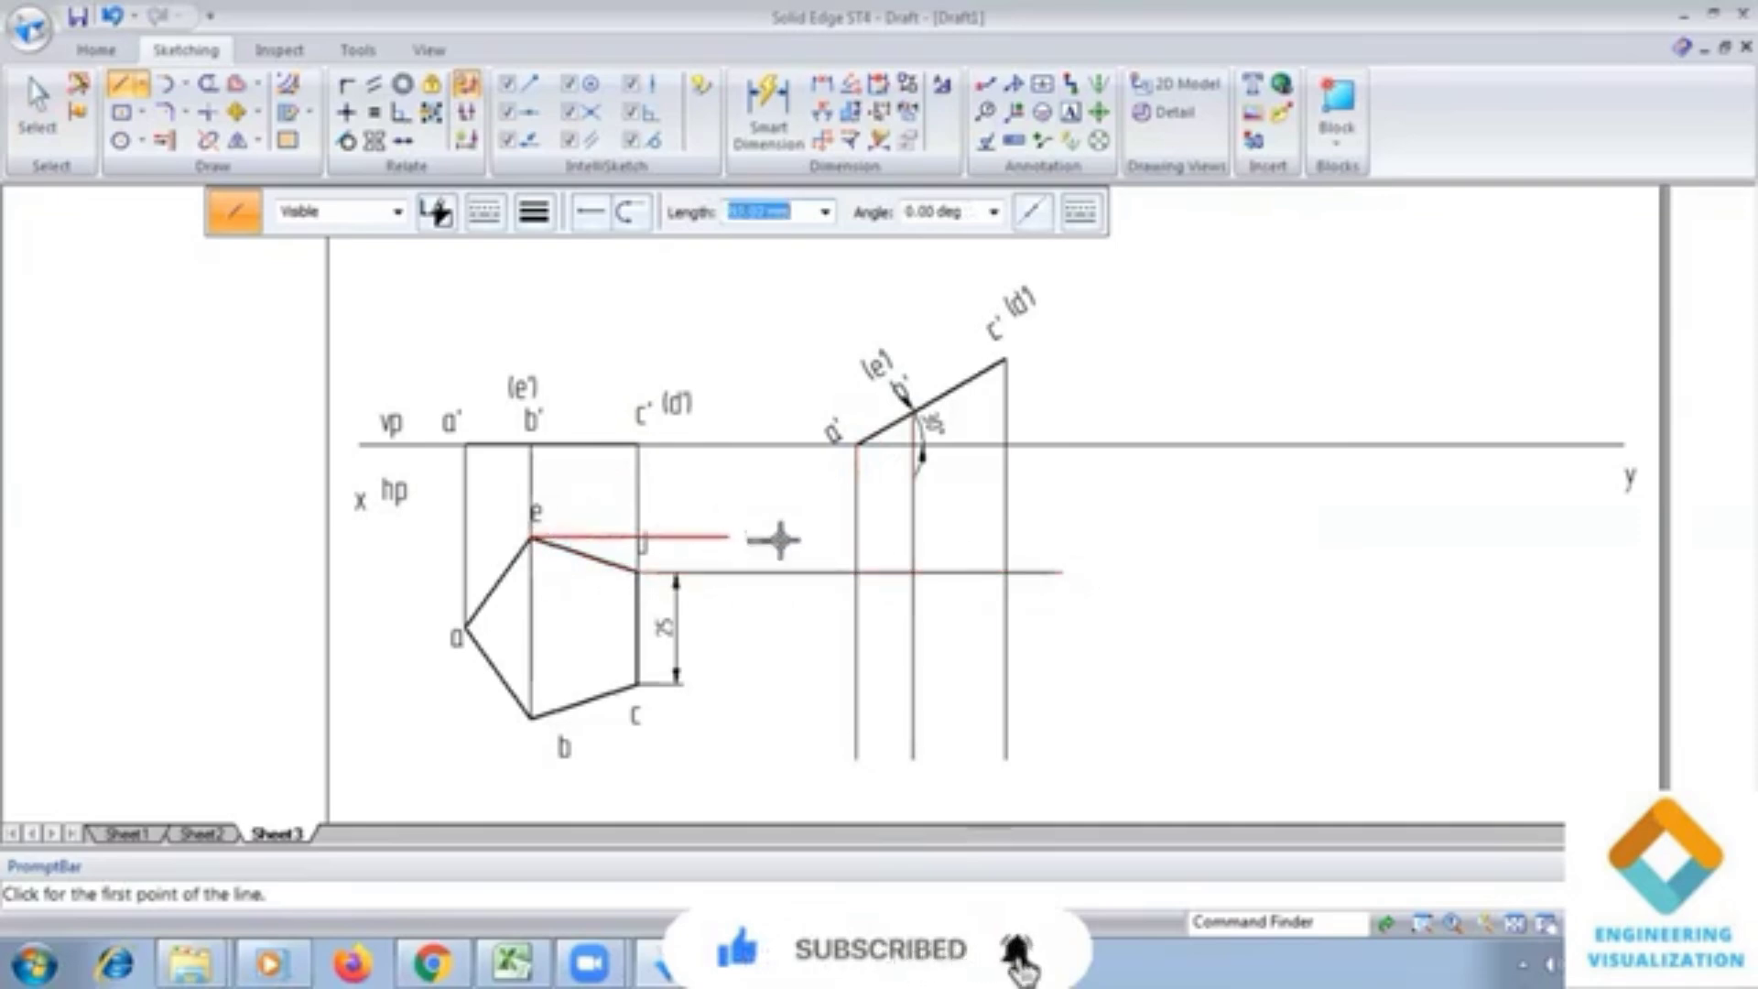
{"action": "left_click", "coordinate": [1060, 538]}
{"action": "key", "text": "Escape"}
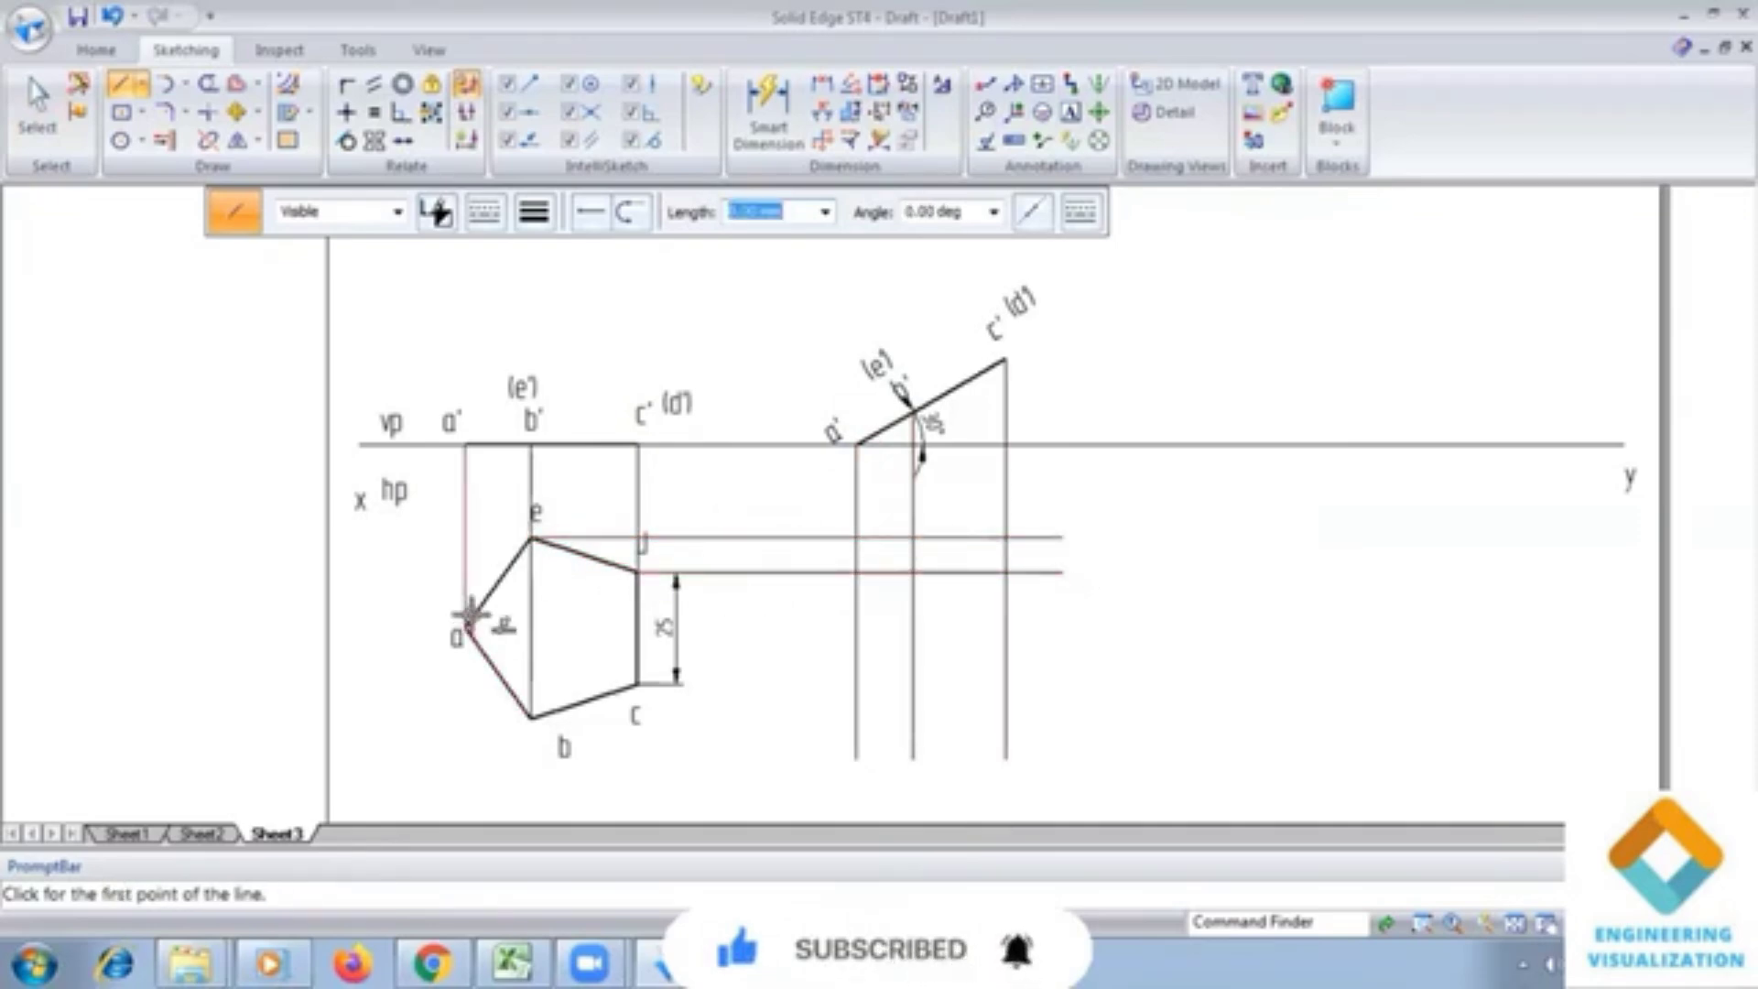
{"action": "left_click", "coordinate": [465, 628]}
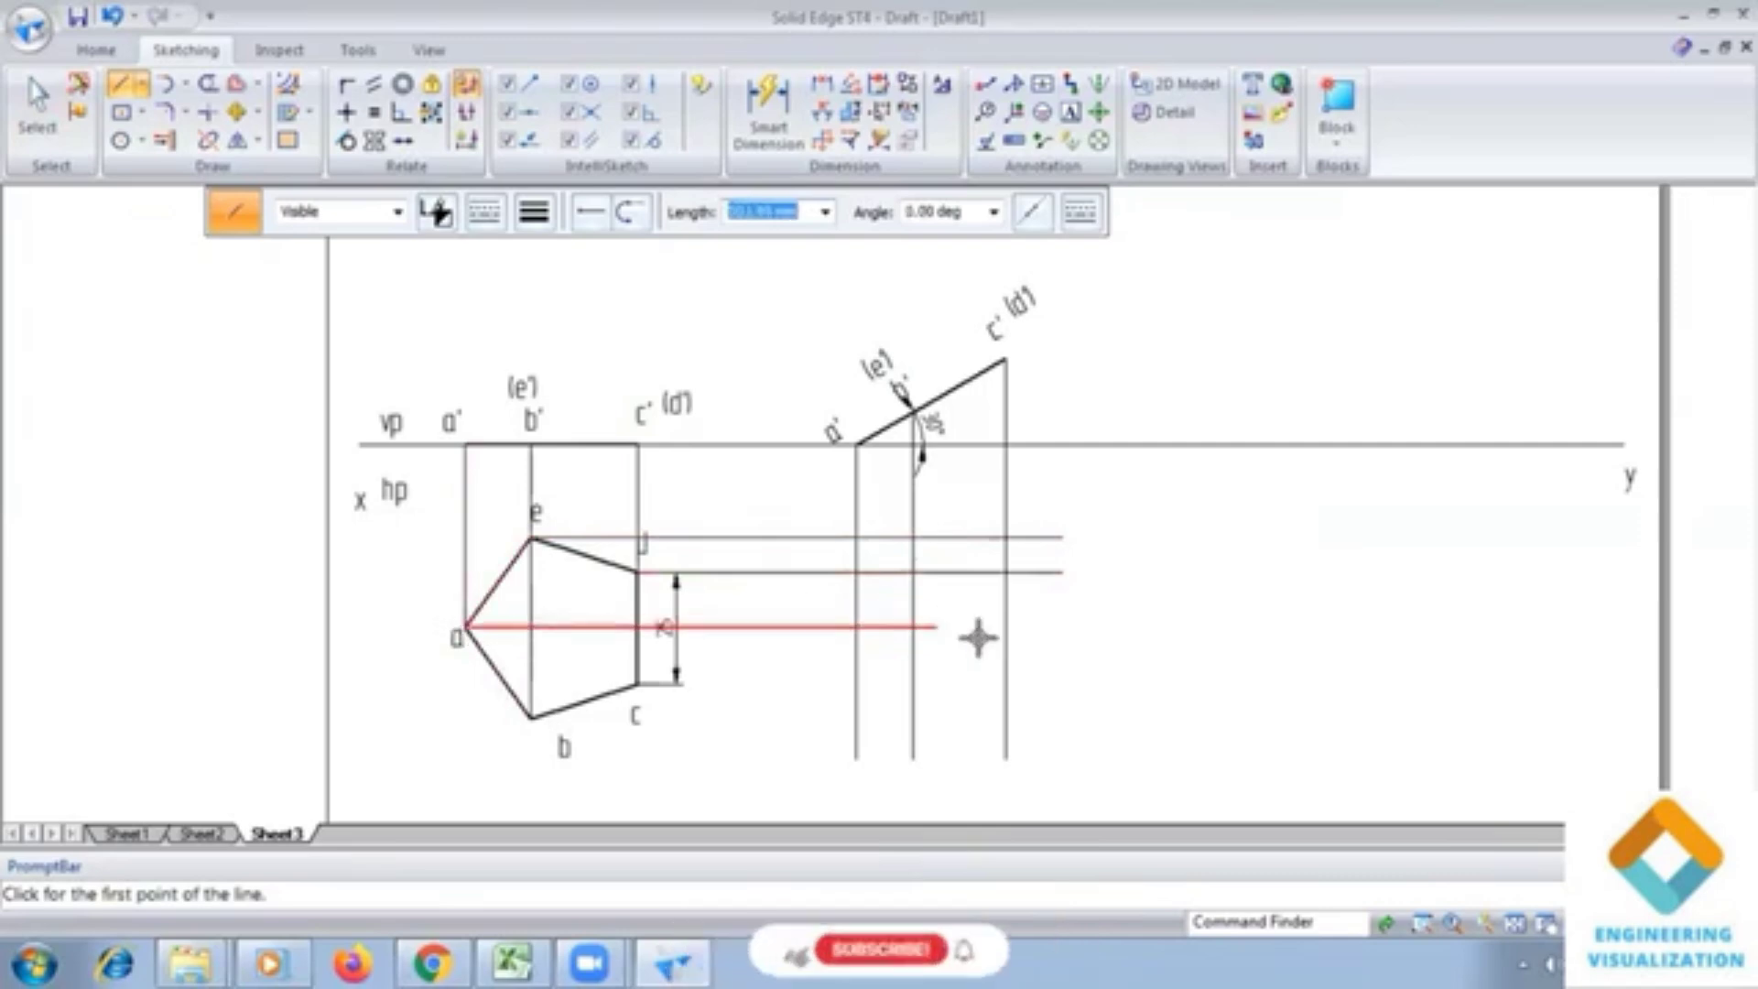
{"action": "left_click", "coordinate": [1069, 628]}
{"action": "key", "text": "Escape"}
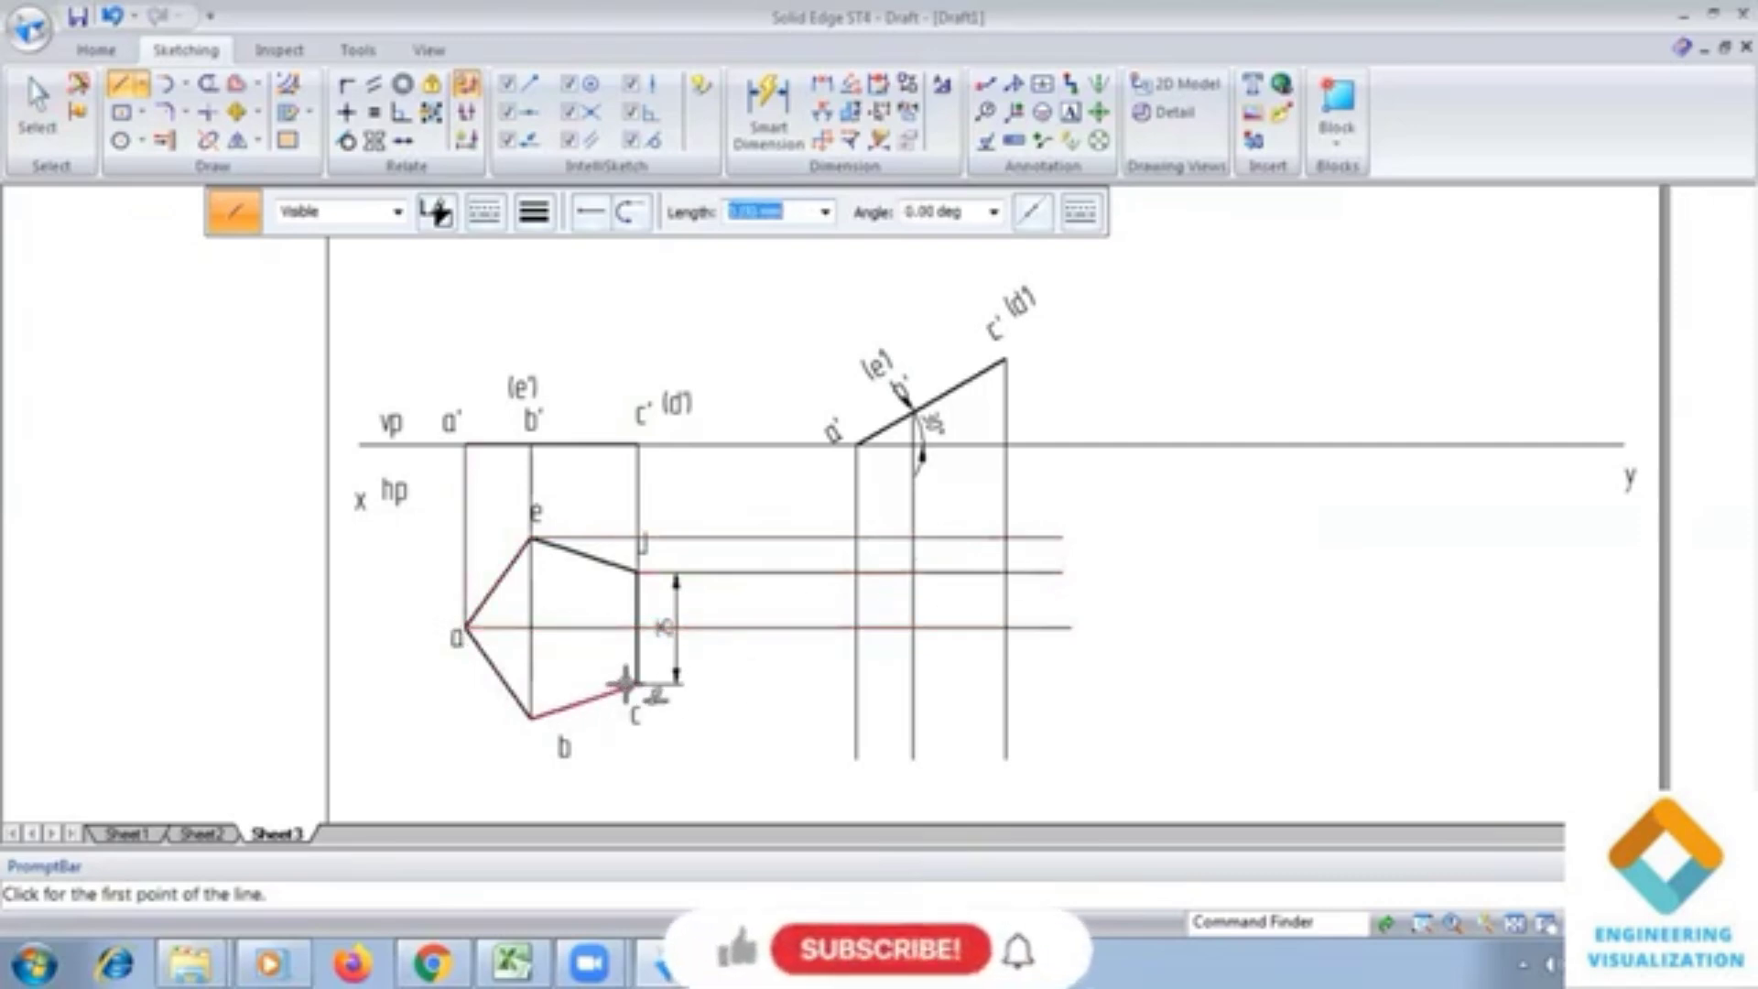
{"action": "left_click", "coordinate": [637, 683]}
{"action": "left_click", "coordinate": [1080, 683]}
{"action": "key", "text": "Escape"}
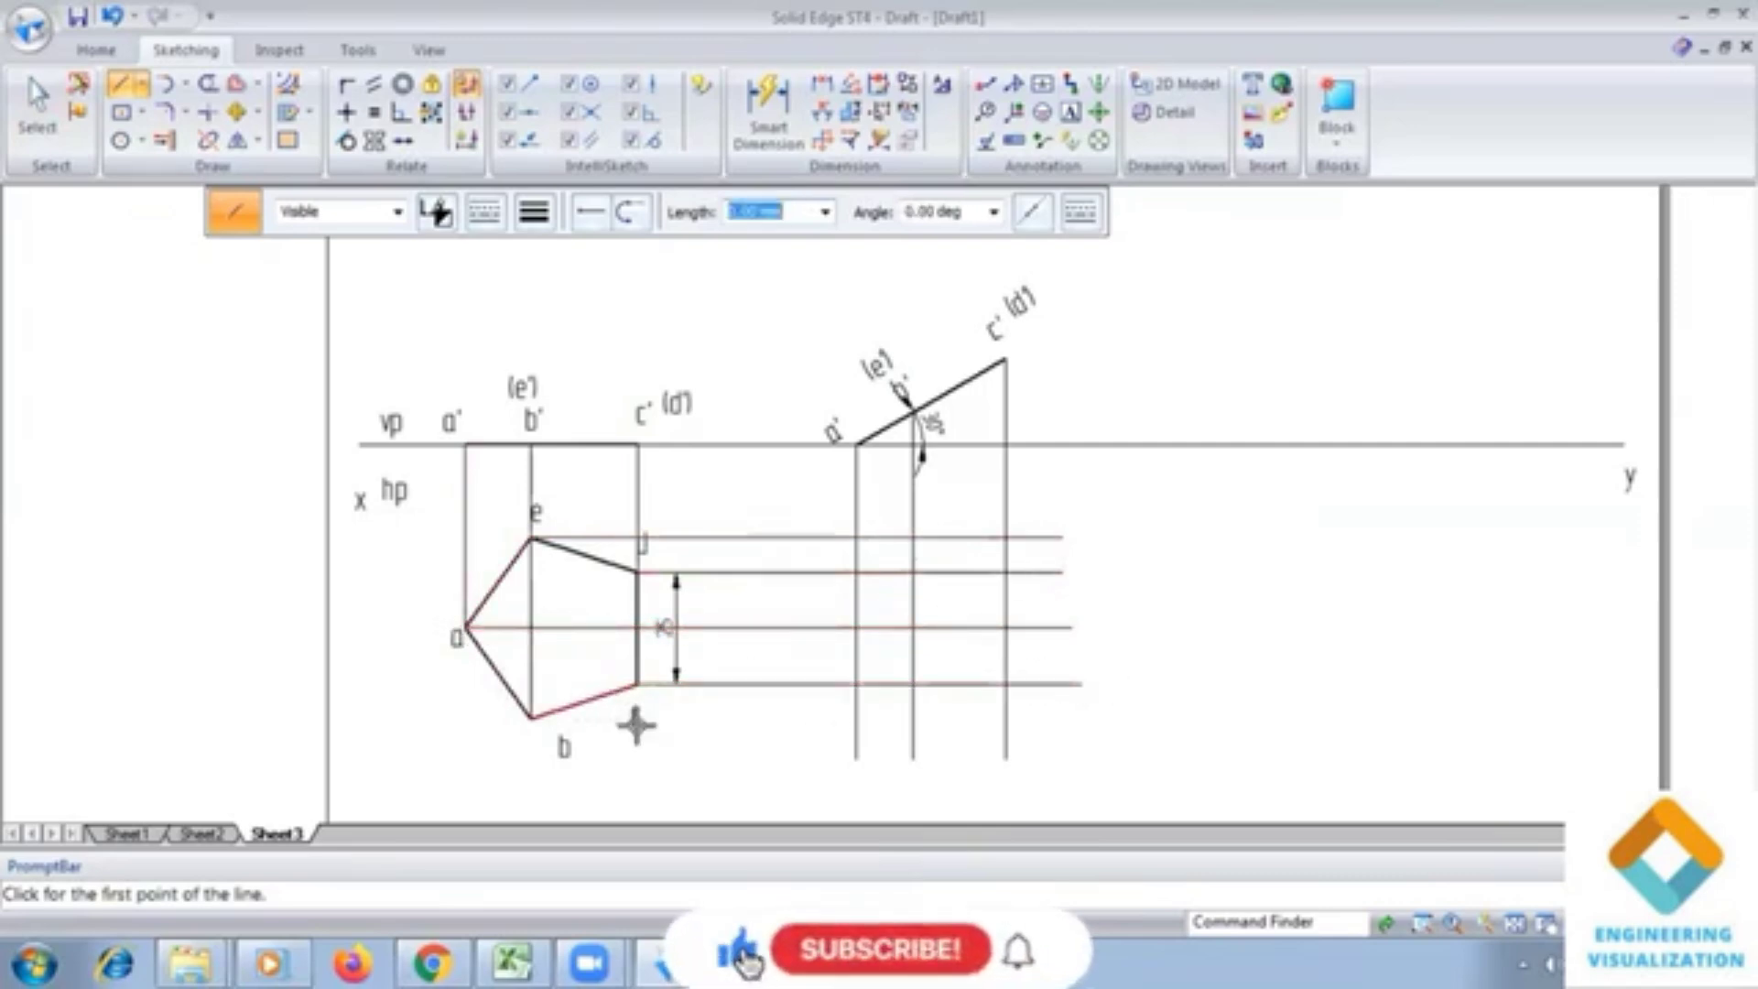
{"action": "left_click", "coordinate": [529, 719]}
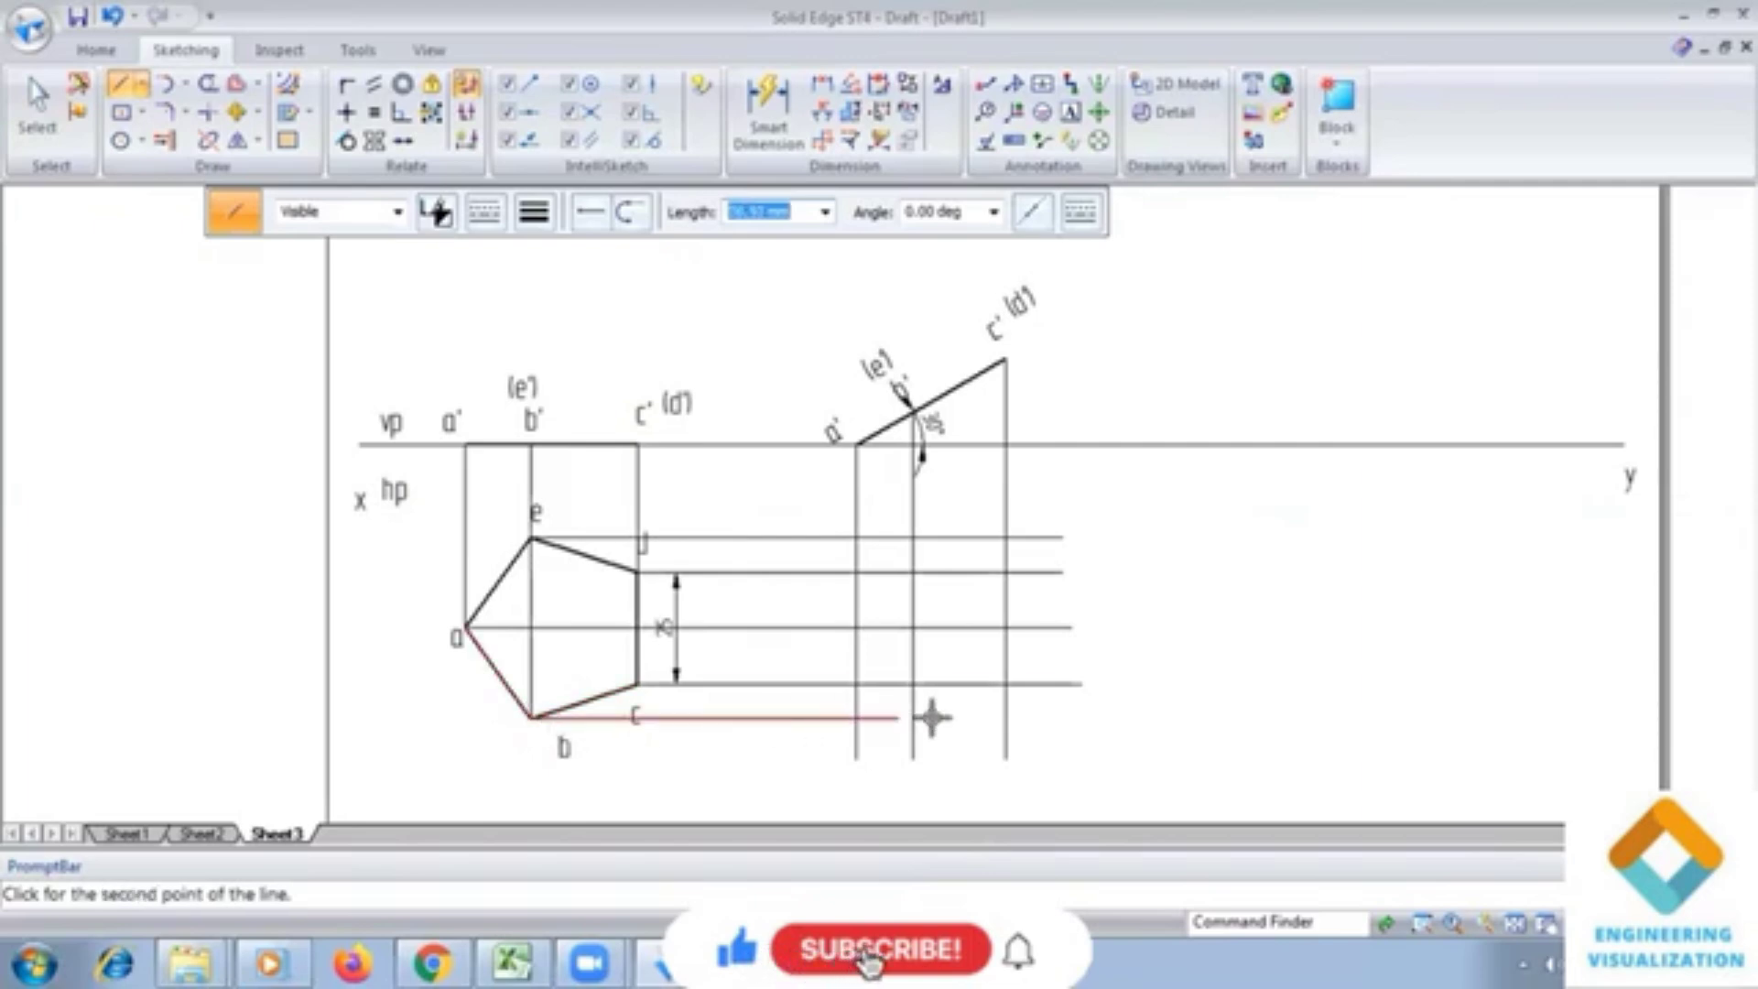
{"action": "left_click", "coordinate": [1059, 718]}
{"action": "key", "text": "Escape"}
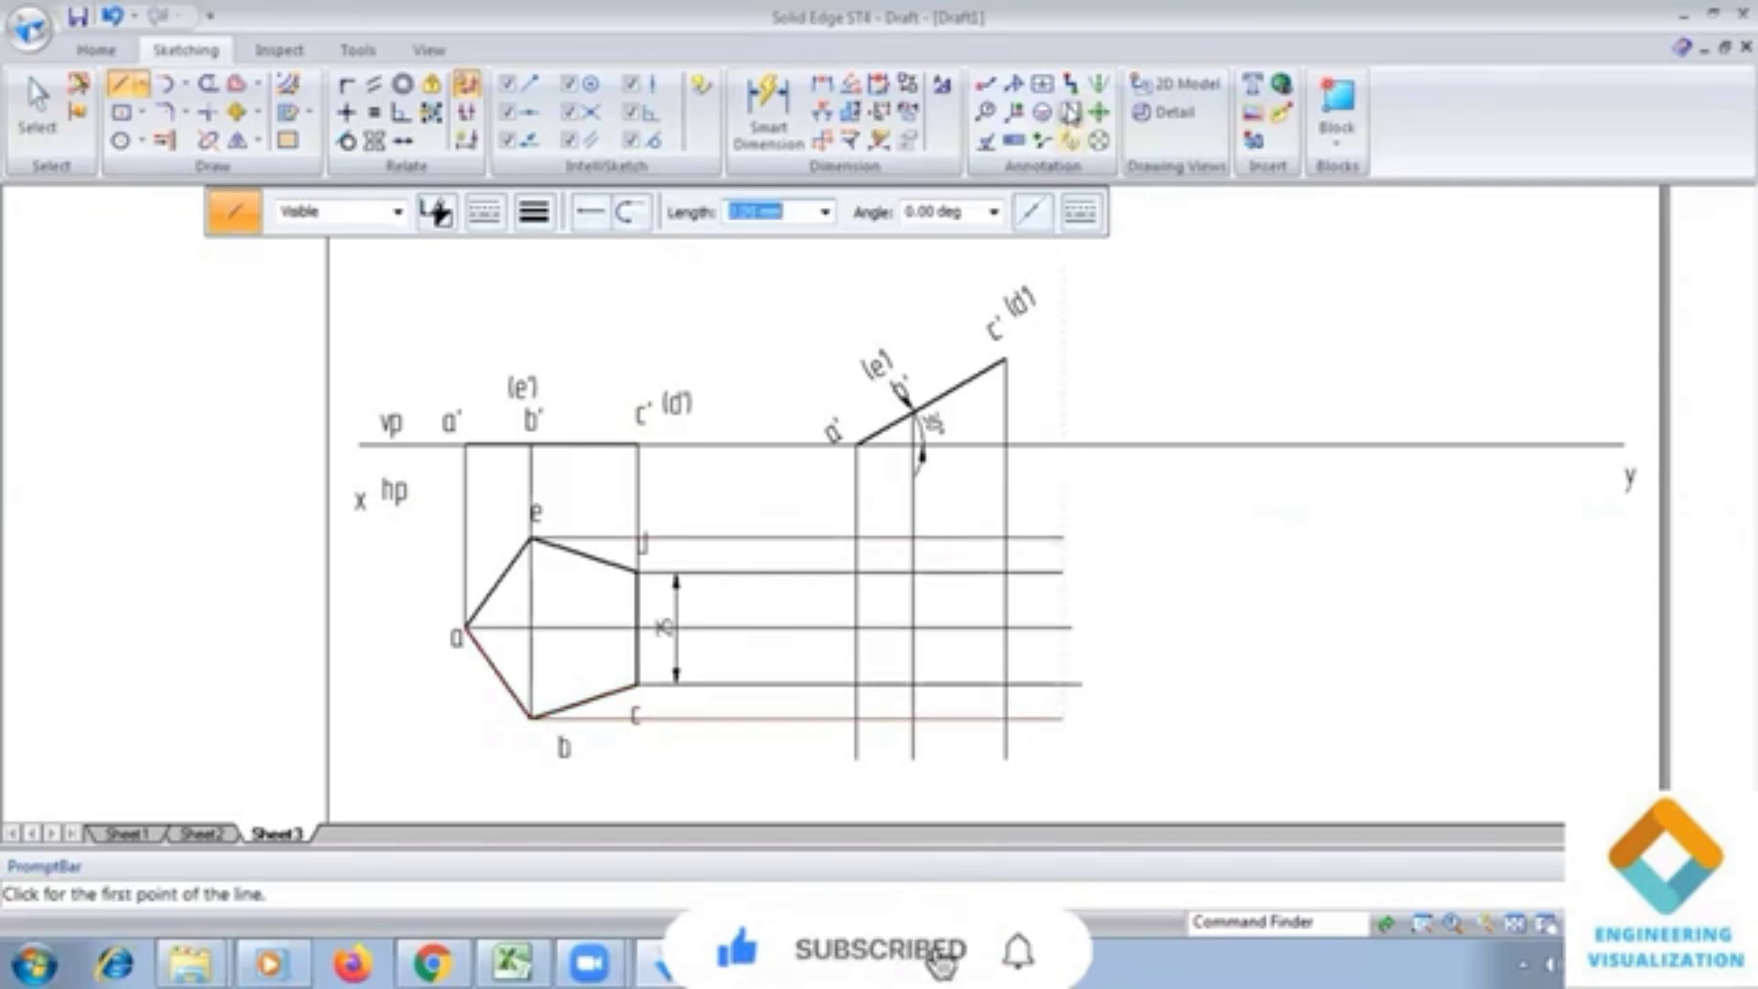
{"action": "left_click", "coordinate": [1069, 112]}
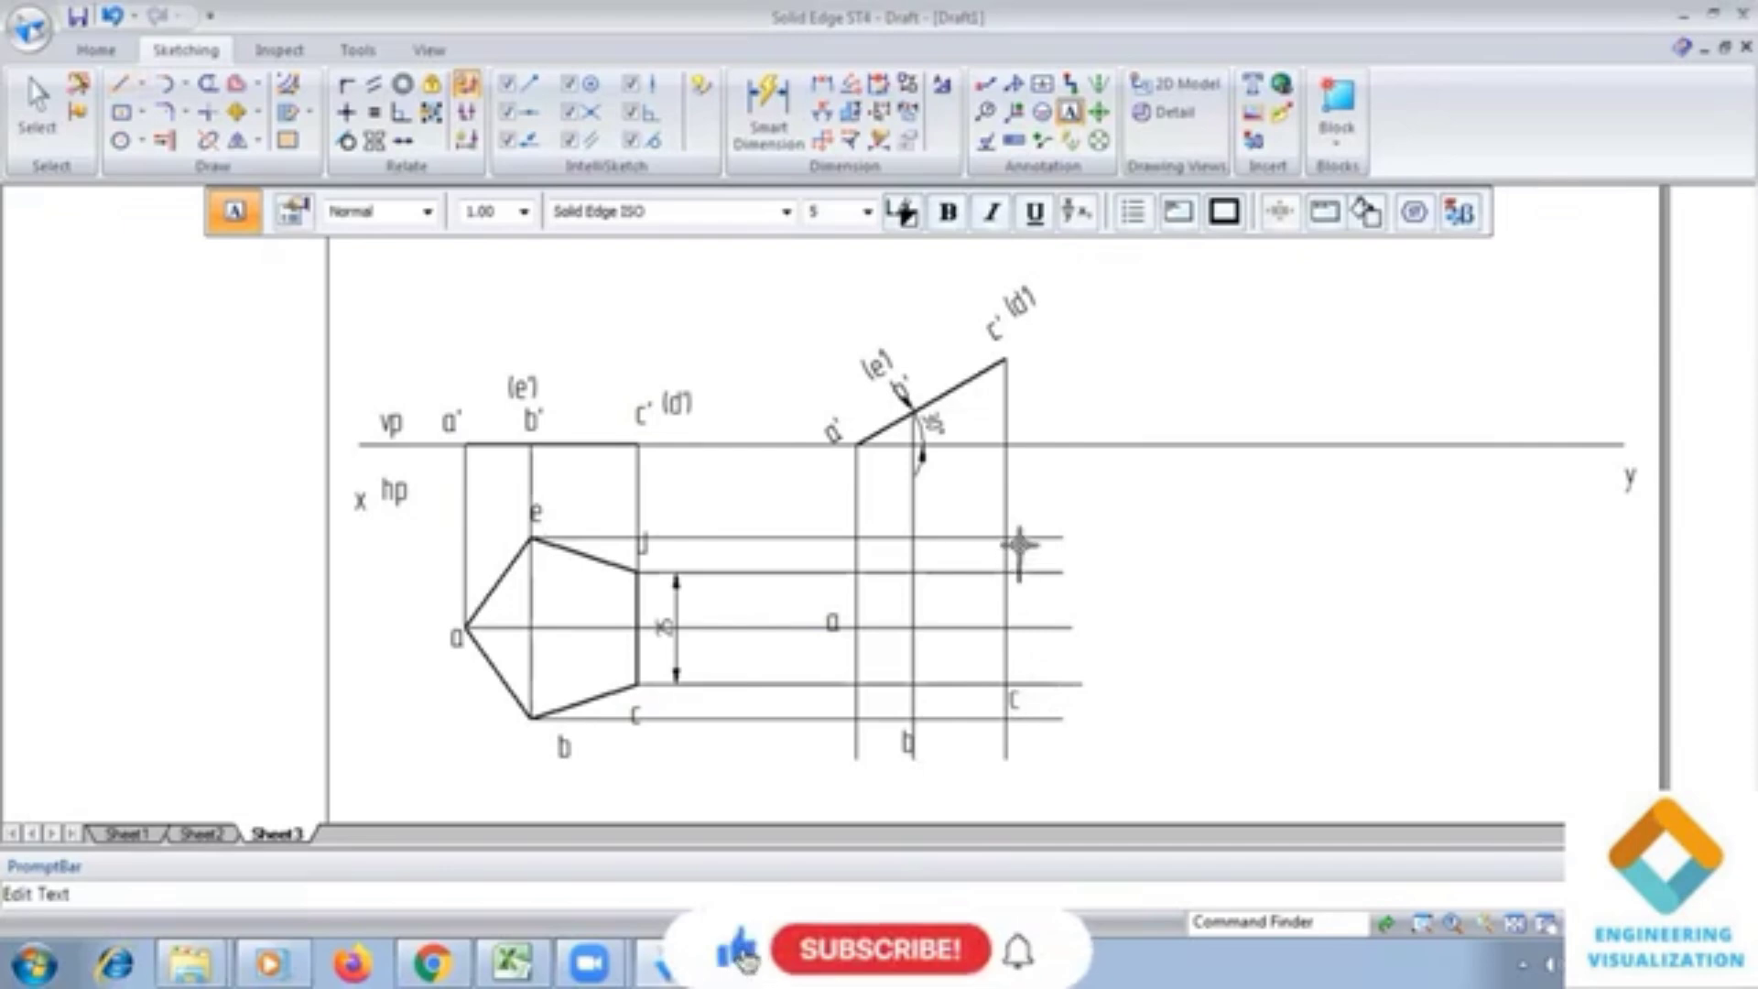
Step: Label point e and outline the new plan as closed pentagon a-b-c-d-e
{"action": "left_click", "coordinate": [916, 501]}
{"action": "left_click", "coordinate": [121, 84]}
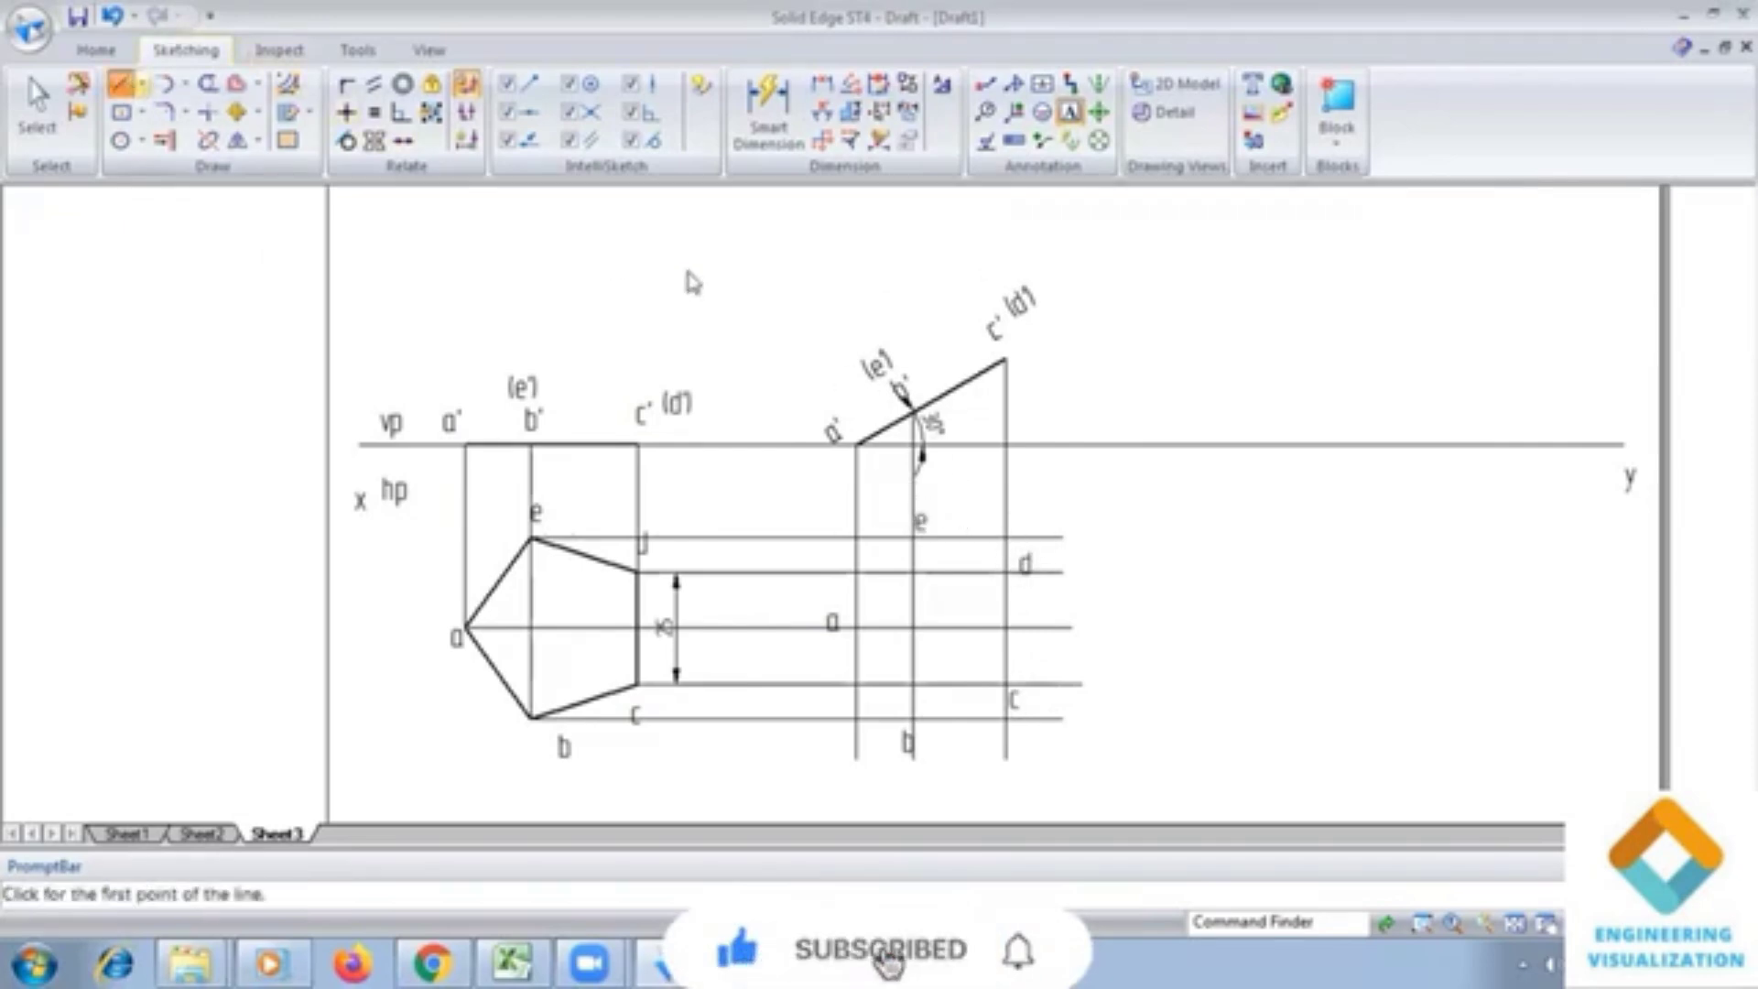
{"action": "left_click", "coordinate": [534, 213]}
{"action": "left_click", "coordinate": [565, 314]}
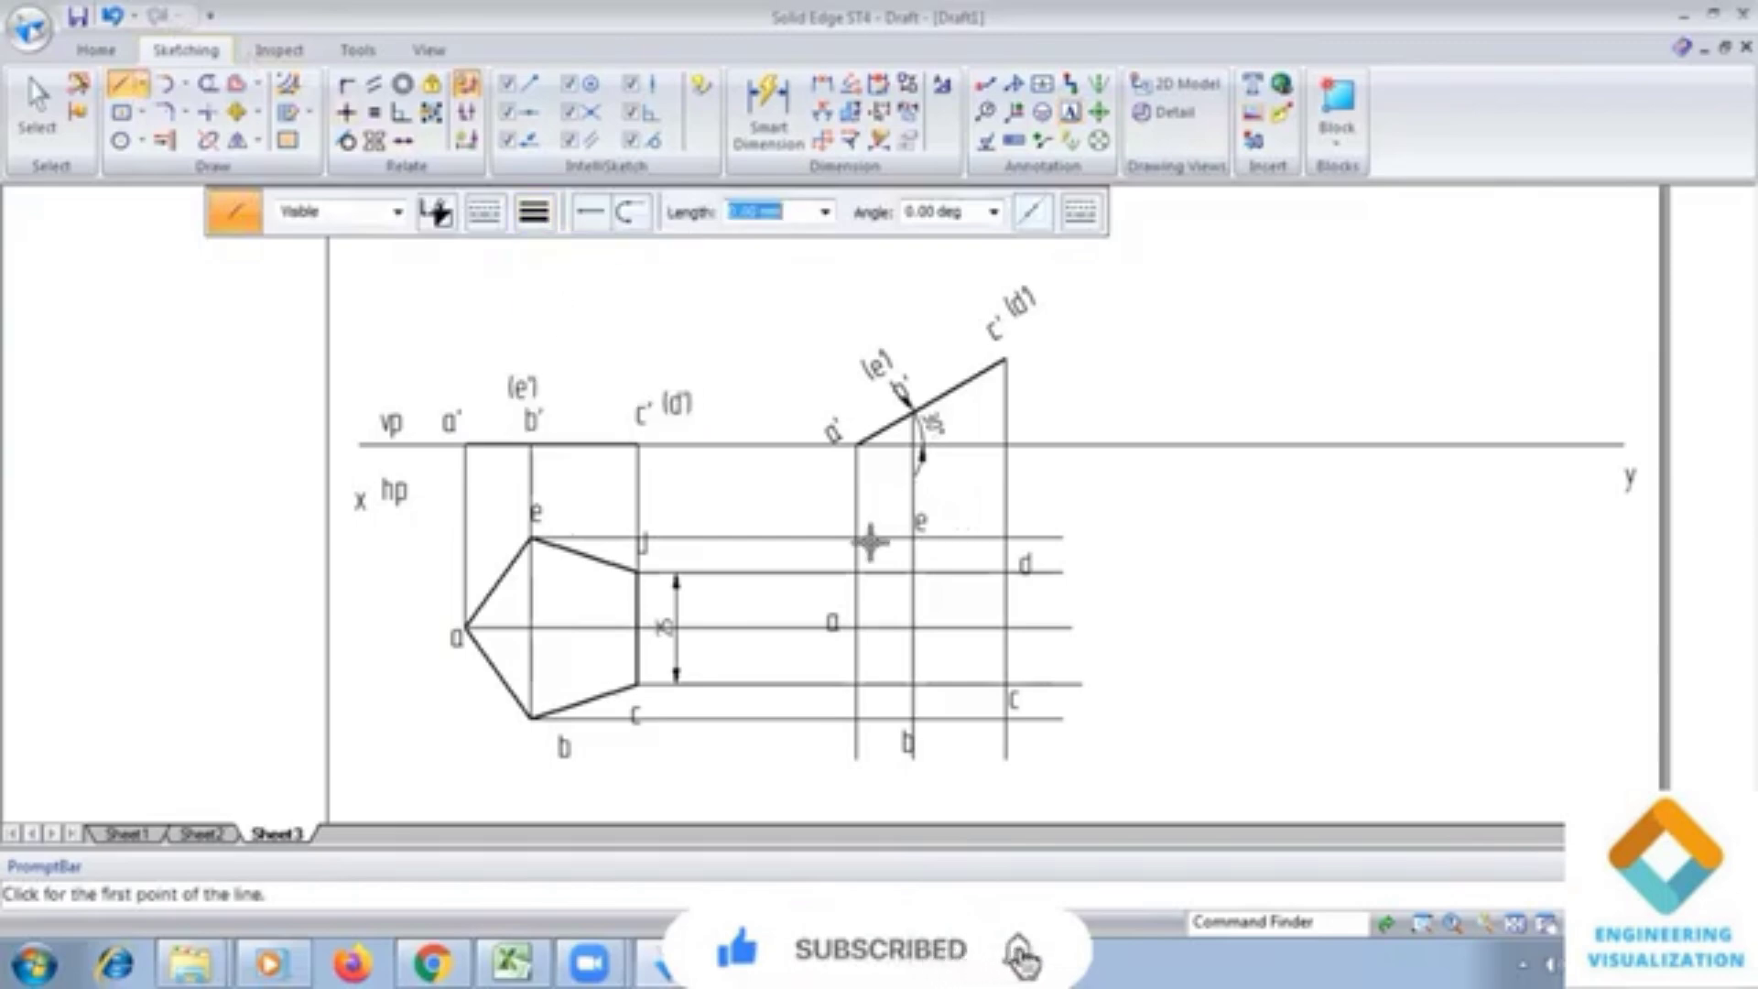
{"action": "left_click", "coordinate": [856, 628]}
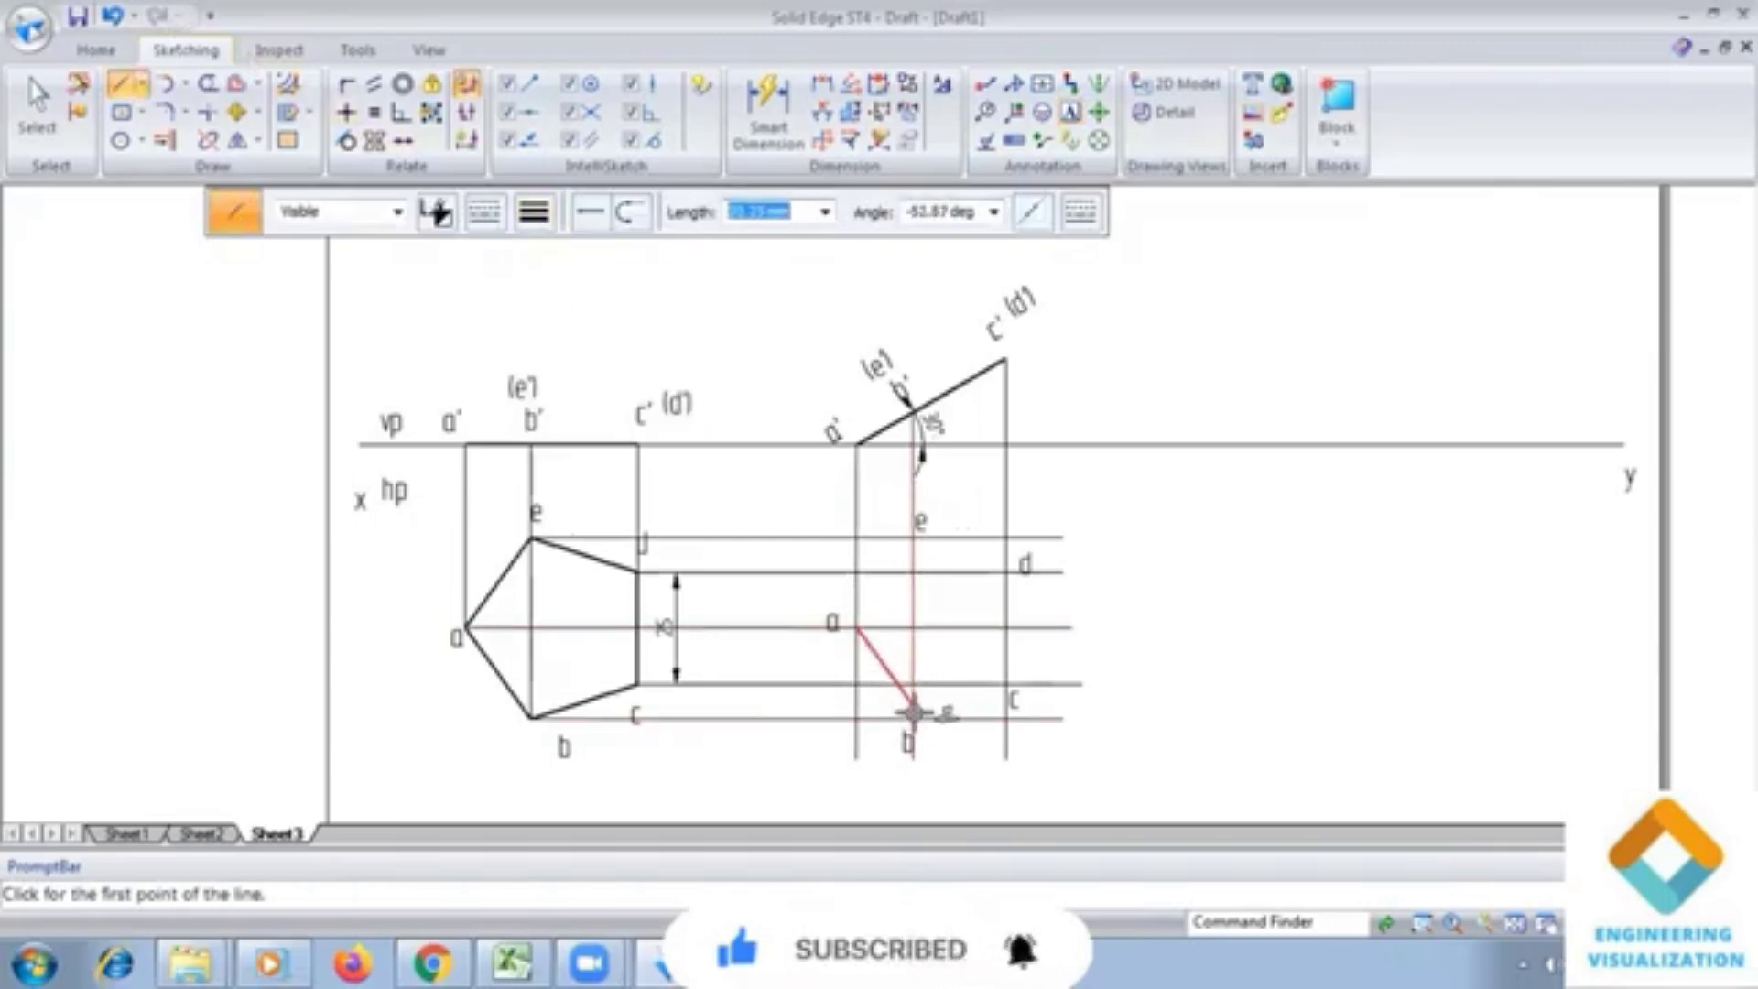
{"action": "left_click", "coordinate": [913, 715]}
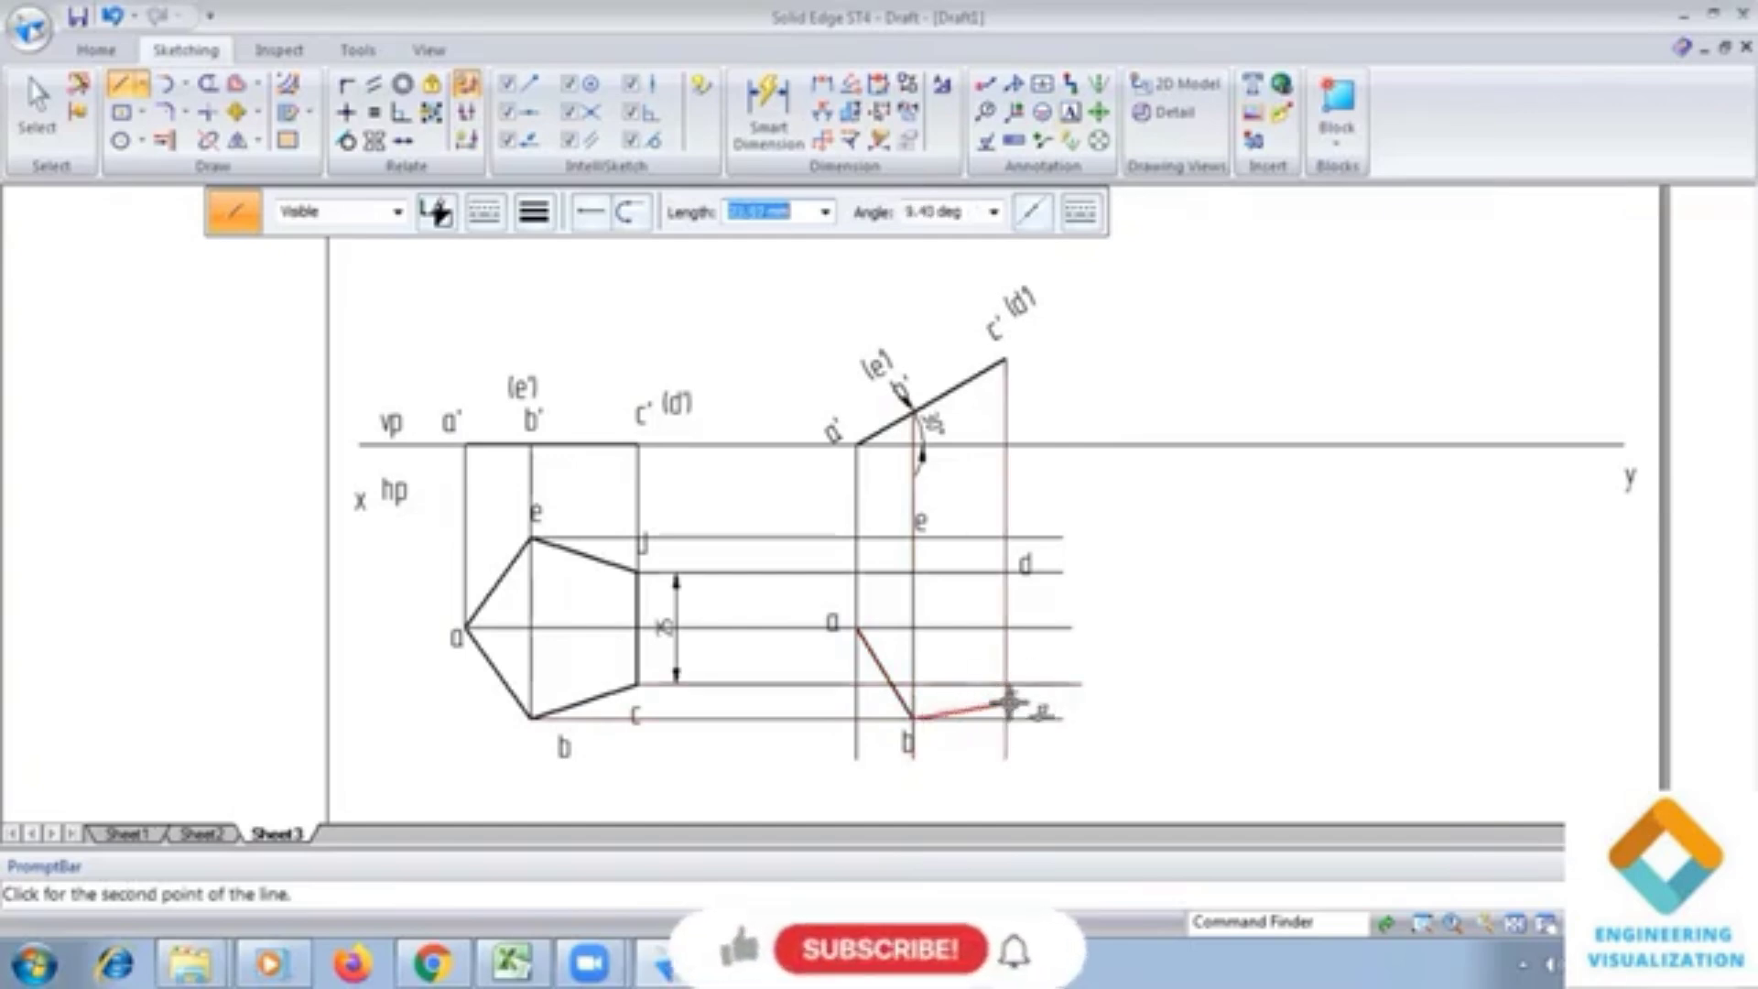
{"action": "left_click", "coordinate": [1005, 684]}
{"action": "left_click", "coordinate": [1006, 569]}
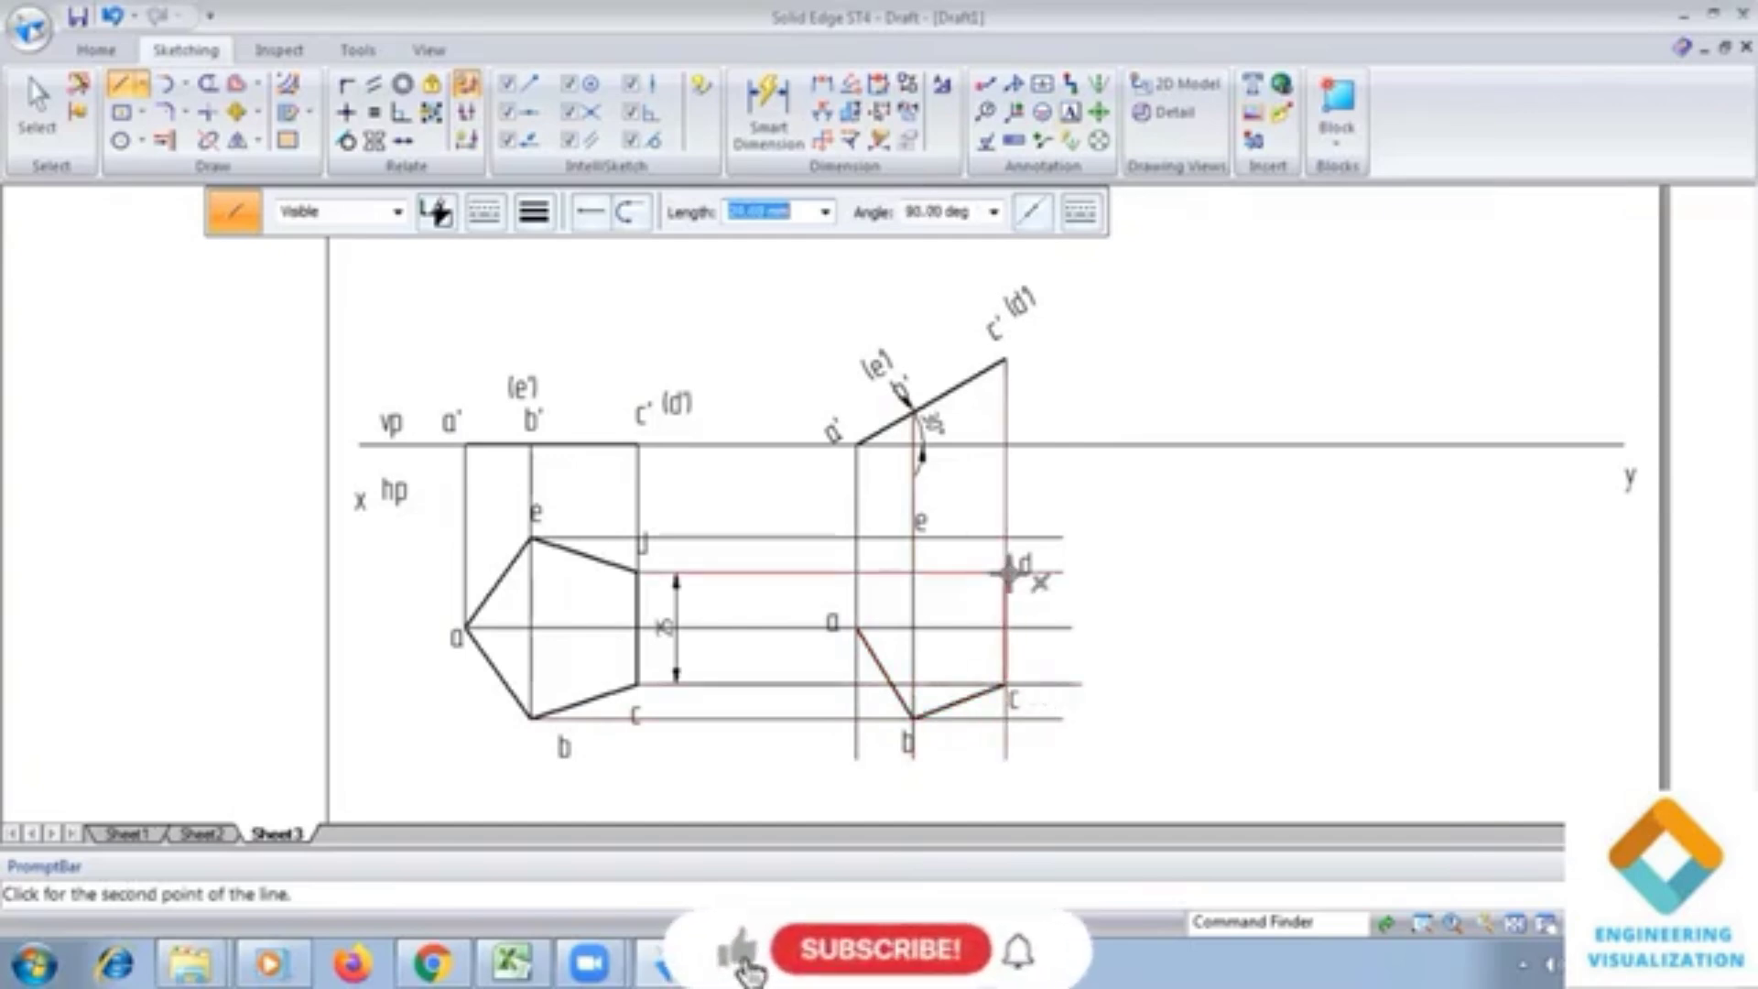
{"action": "left_click", "coordinate": [913, 539]}
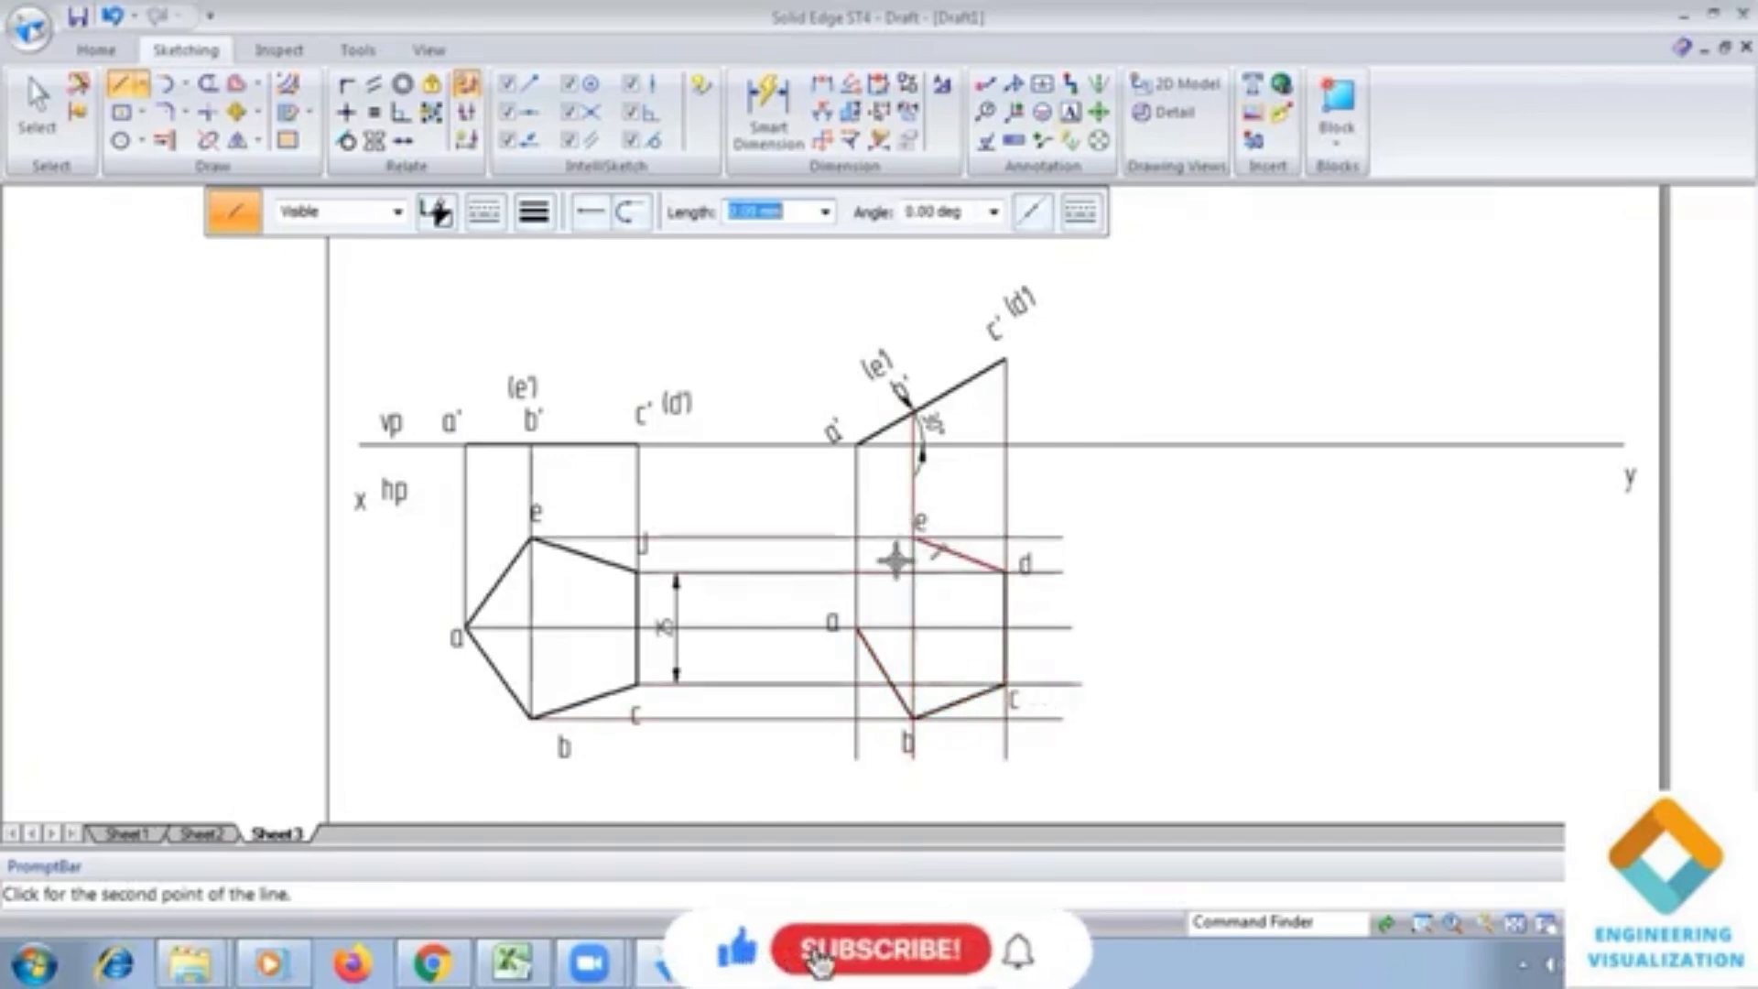
{"action": "left_click", "coordinate": [859, 628]}
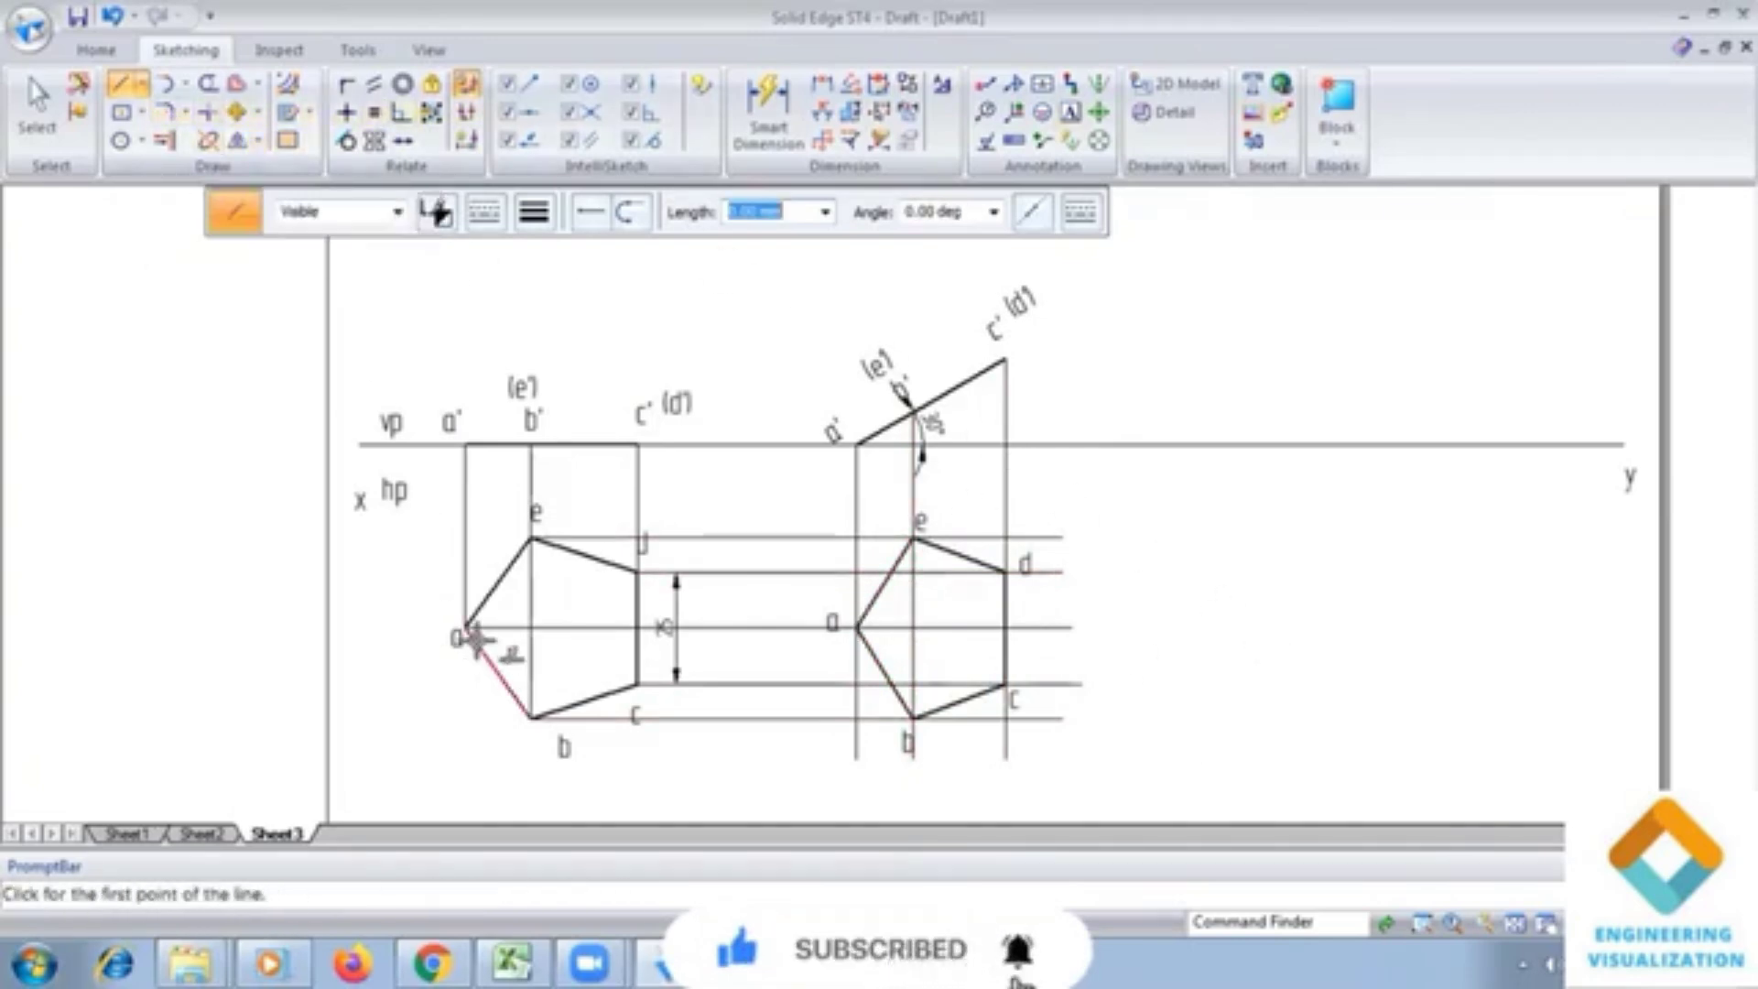
Step: Draw a horizontal line from plan vertex a to edge cd
{"action": "left_click", "coordinate": [462, 628]}
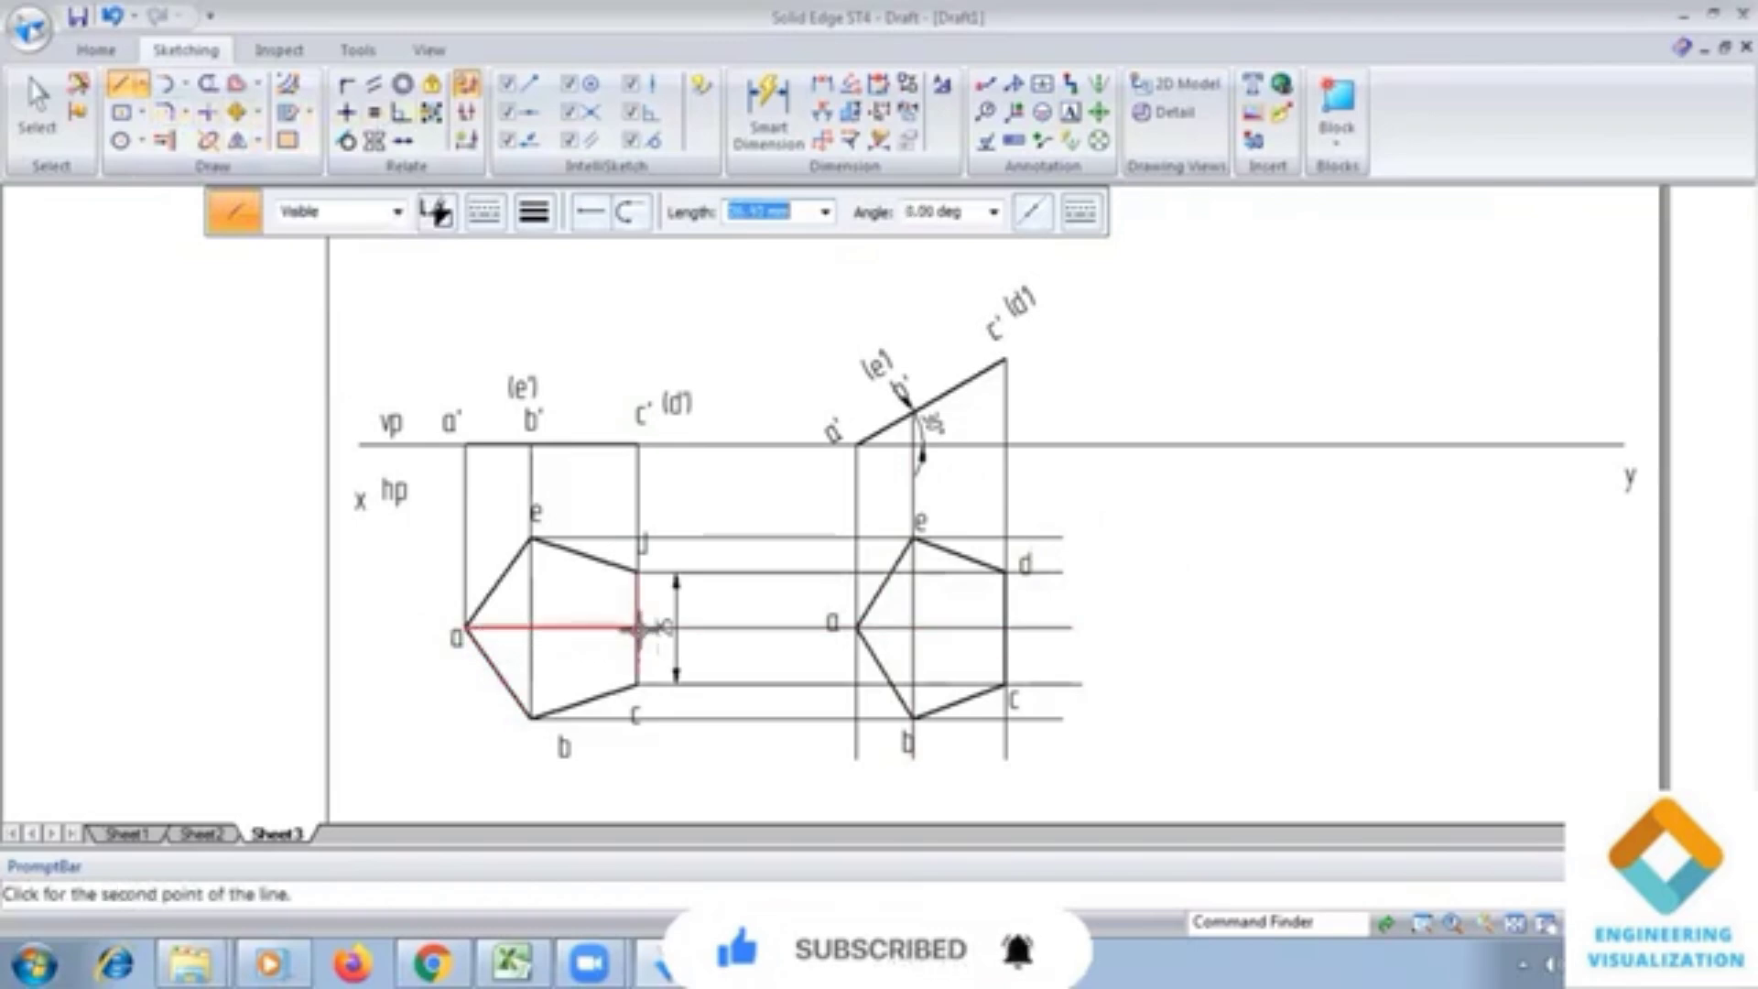
{"action": "left_click", "coordinate": [639, 628]}
{"action": "left_click", "coordinate": [857, 628]}
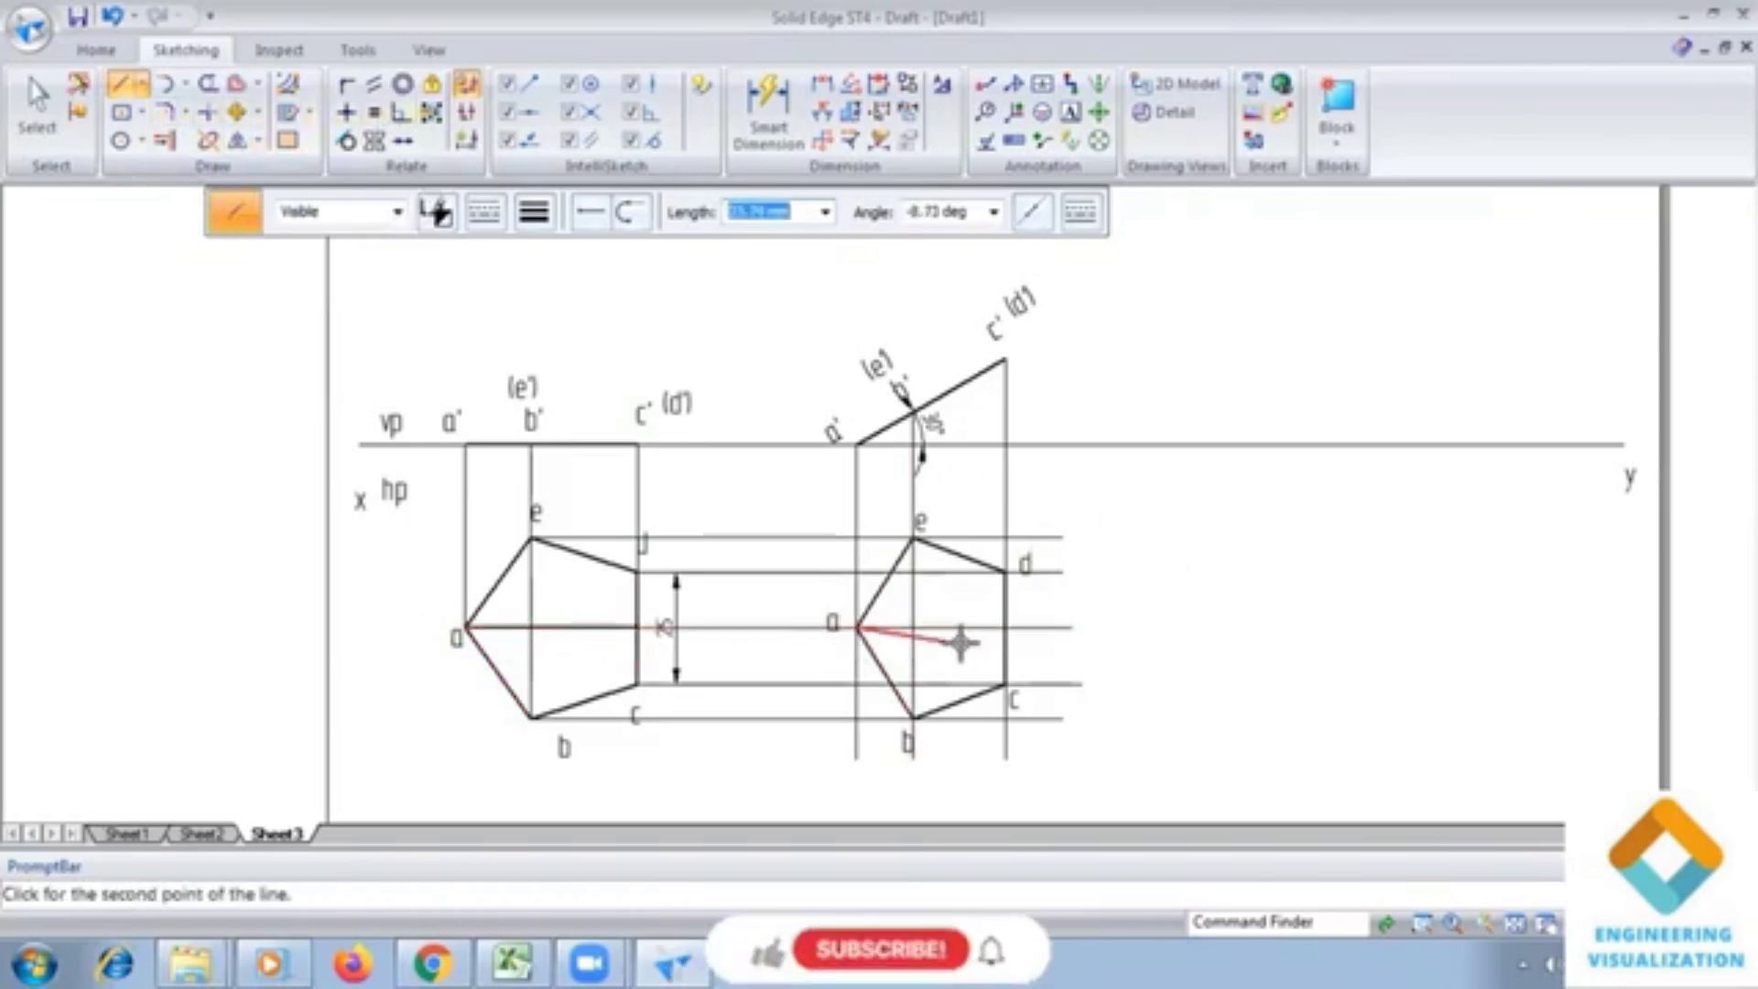
Step: Dimension the plan's horizontal line (38.47) and the right view's a–d width (33.32)
{"action": "left_click", "coordinate": [767, 110]}
{"action": "left_click", "coordinate": [588, 629]}
{"action": "left_click", "coordinate": [605, 785]}
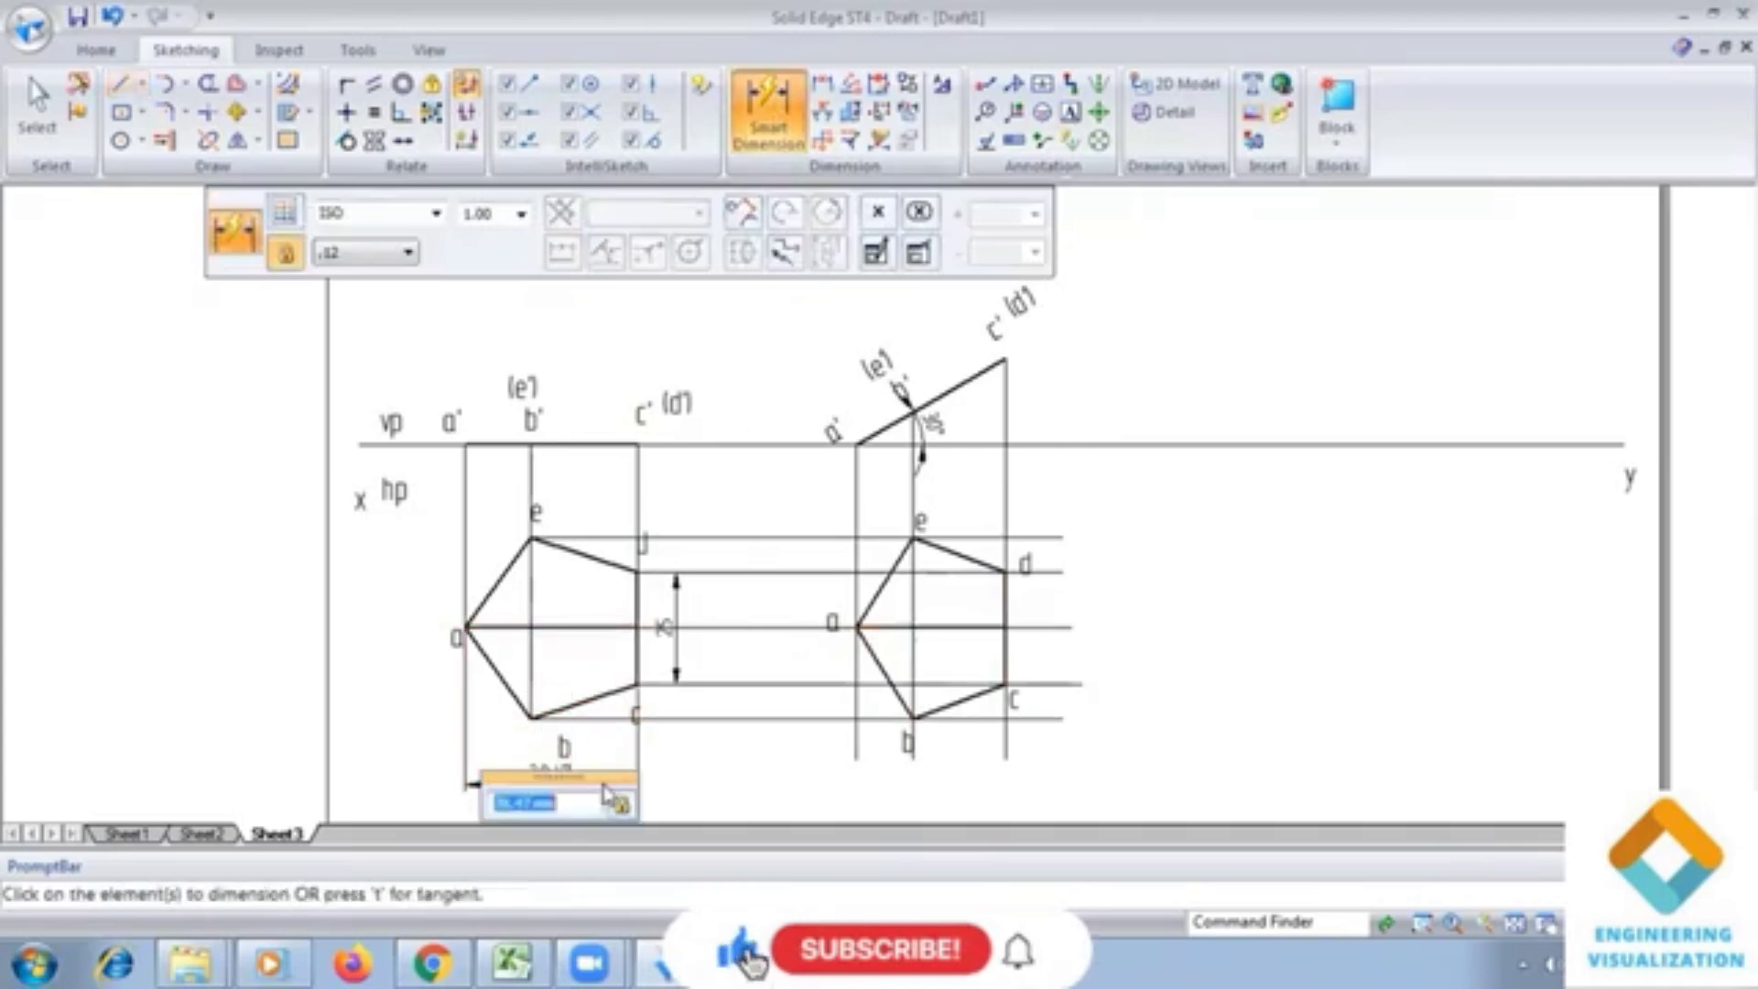
{"action": "left_click", "coordinate": [958, 626]}
{"action": "left_click", "coordinate": [953, 777]}
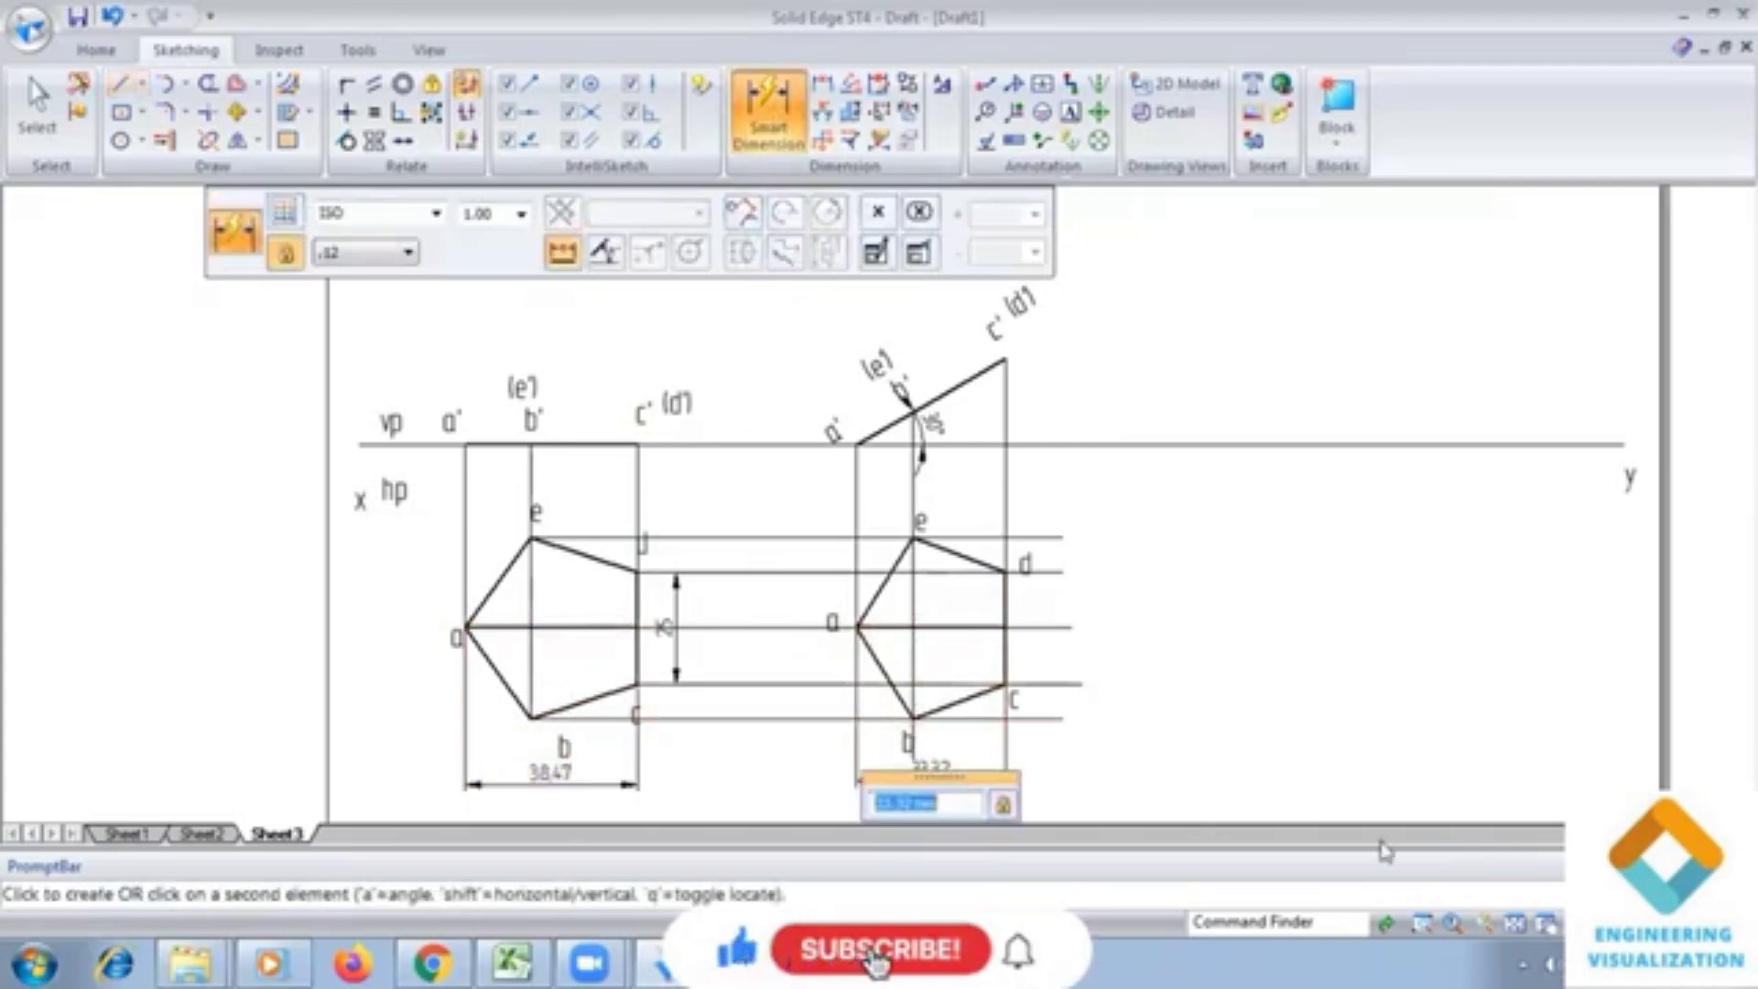
{"action": "left_click", "coordinate": [1516, 923]}
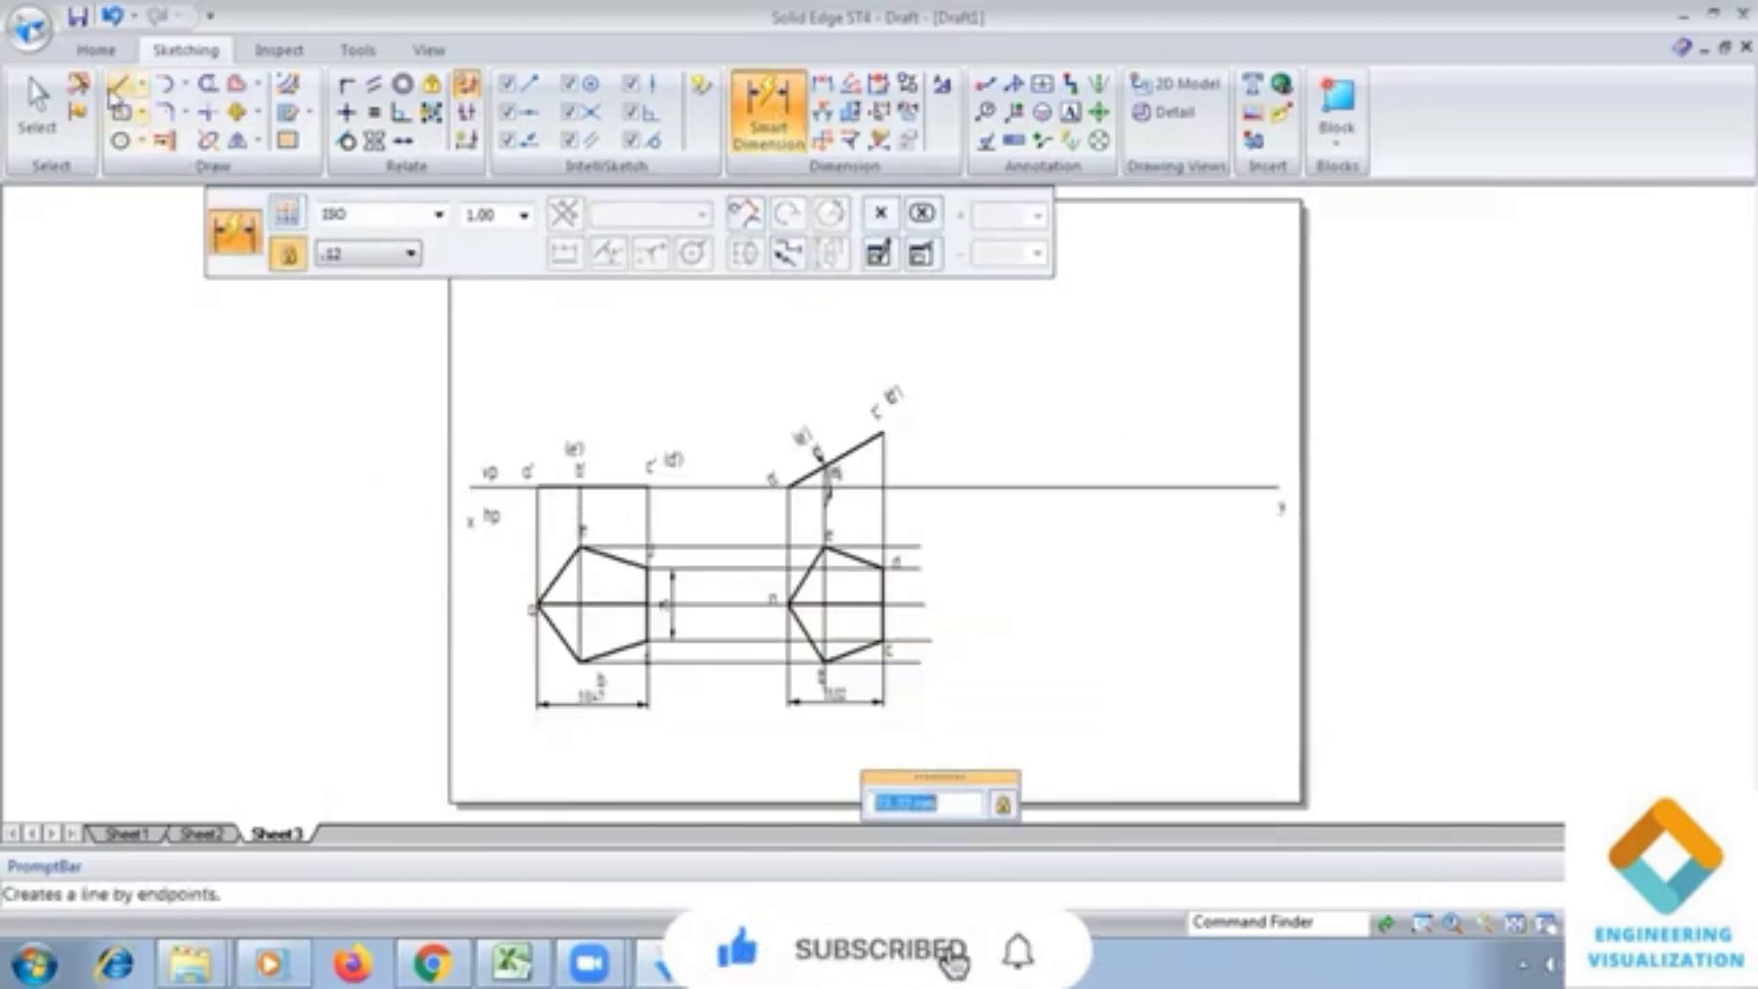
Step: Draw a line at -45° down from the xy line to the right of the views
{"action": "left_click", "coordinate": [120, 83]}
{"action": "left_click", "coordinate": [534, 212]}
{"action": "left_click", "coordinate": [588, 314]}
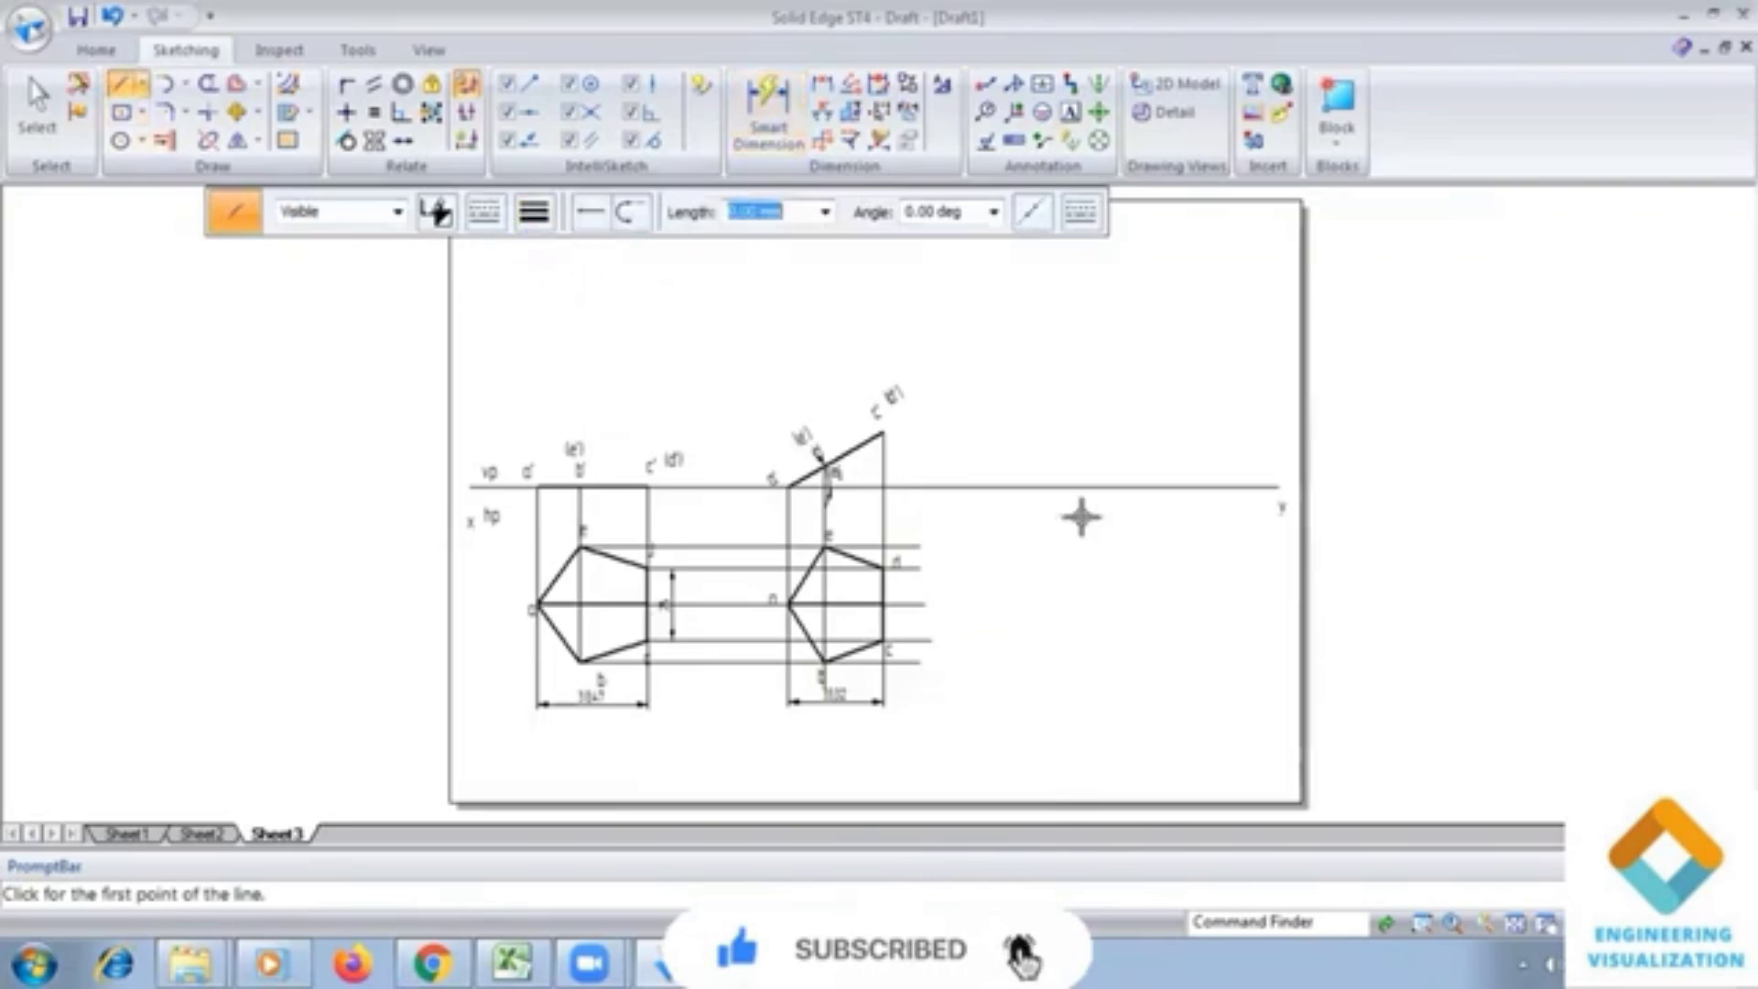
{"action": "scroll", "coordinate": [1079, 510], "scroll_direction": "up", "scroll_amount": 2}
{"action": "left_click", "coordinate": [945, 473]}
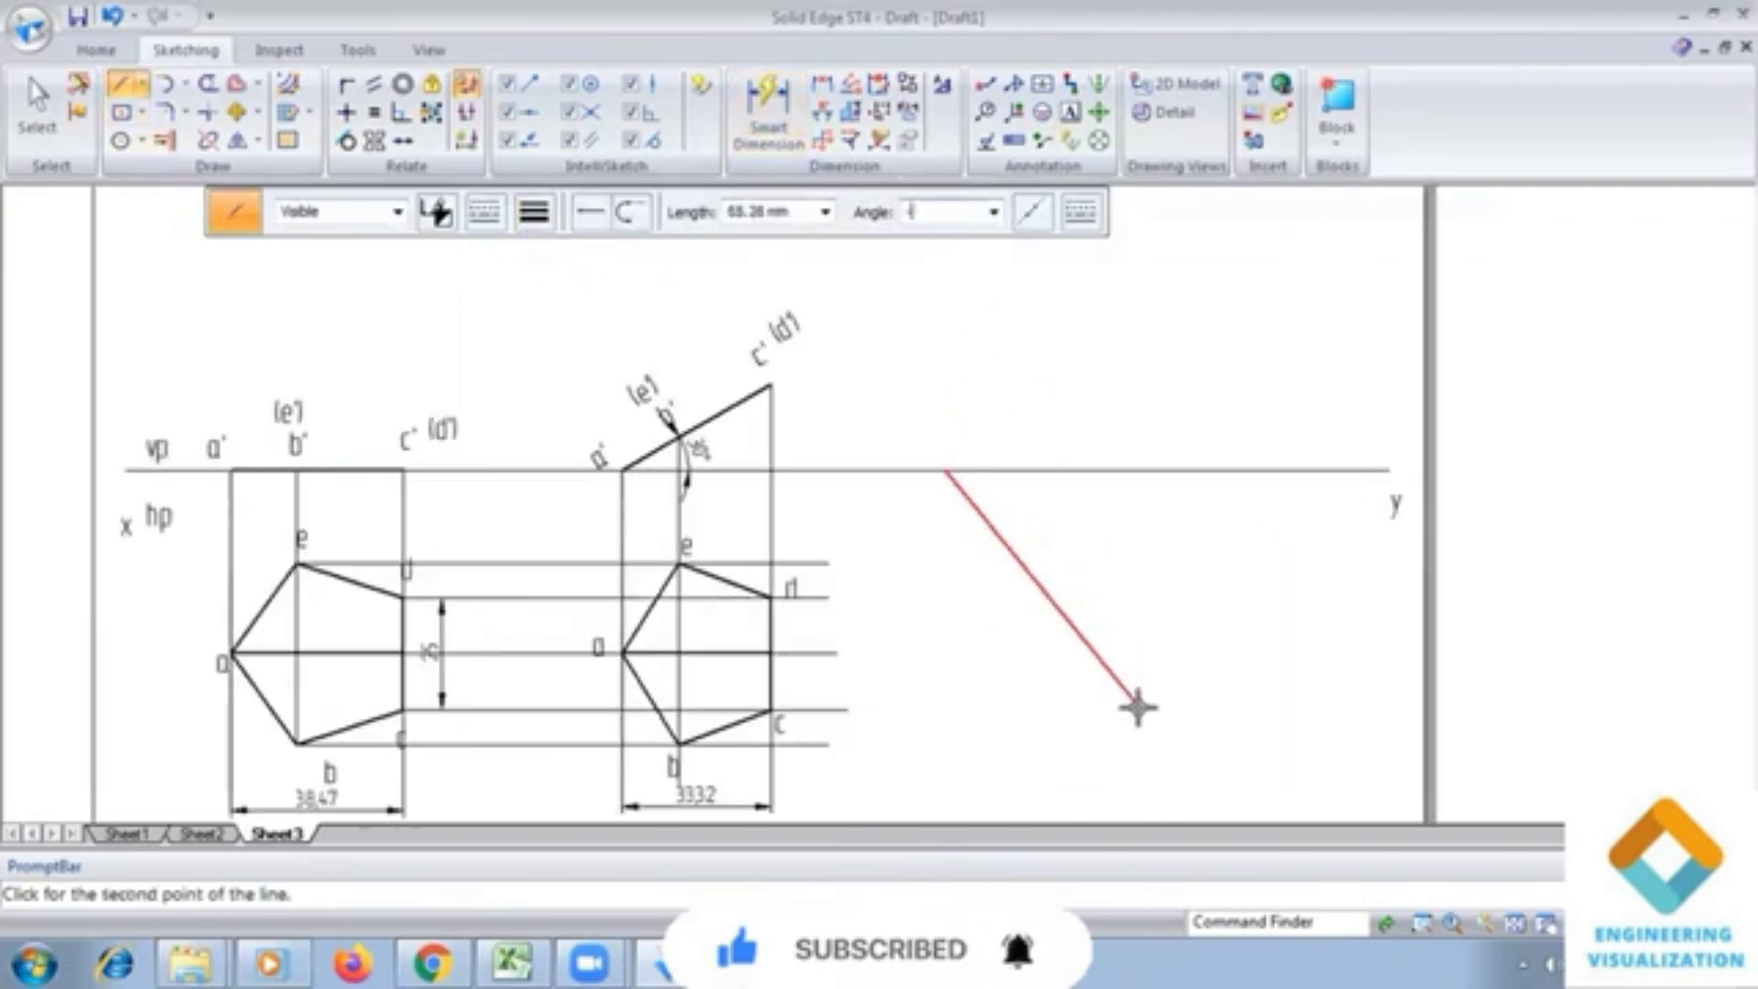
{"action": "type", "text": "-45"}
{"action": "key", "text": "Tab"}
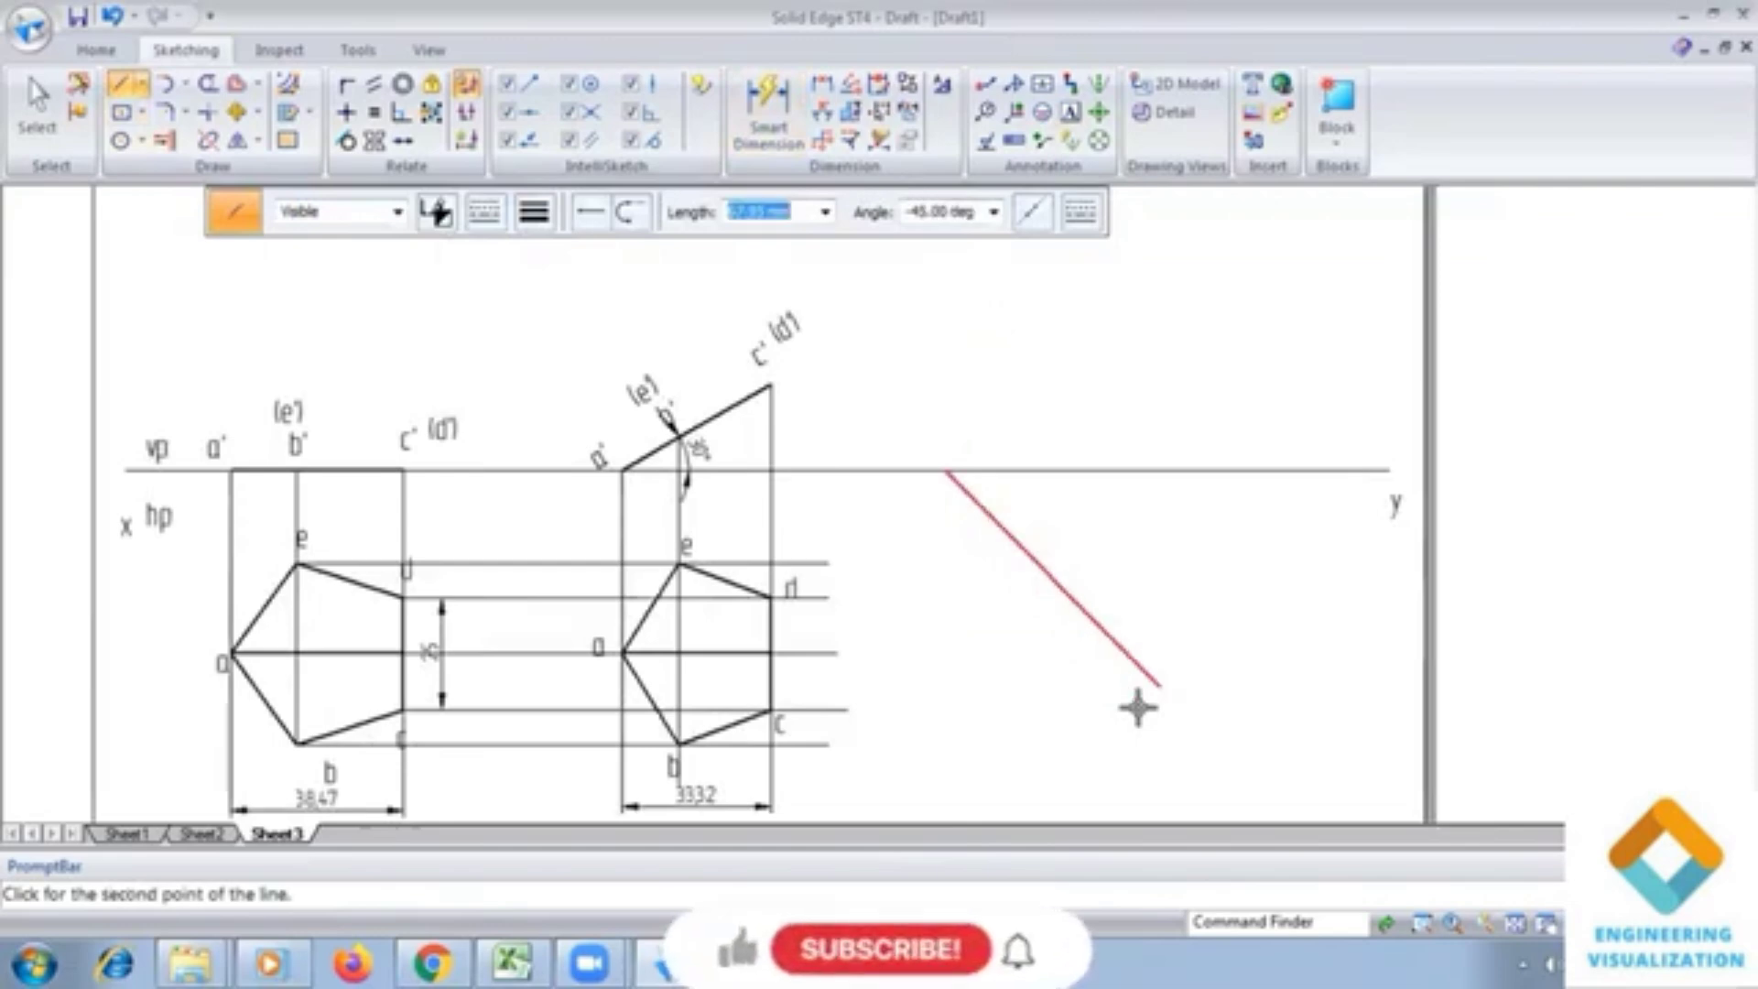
{"action": "left_click", "coordinate": [1192, 751]}
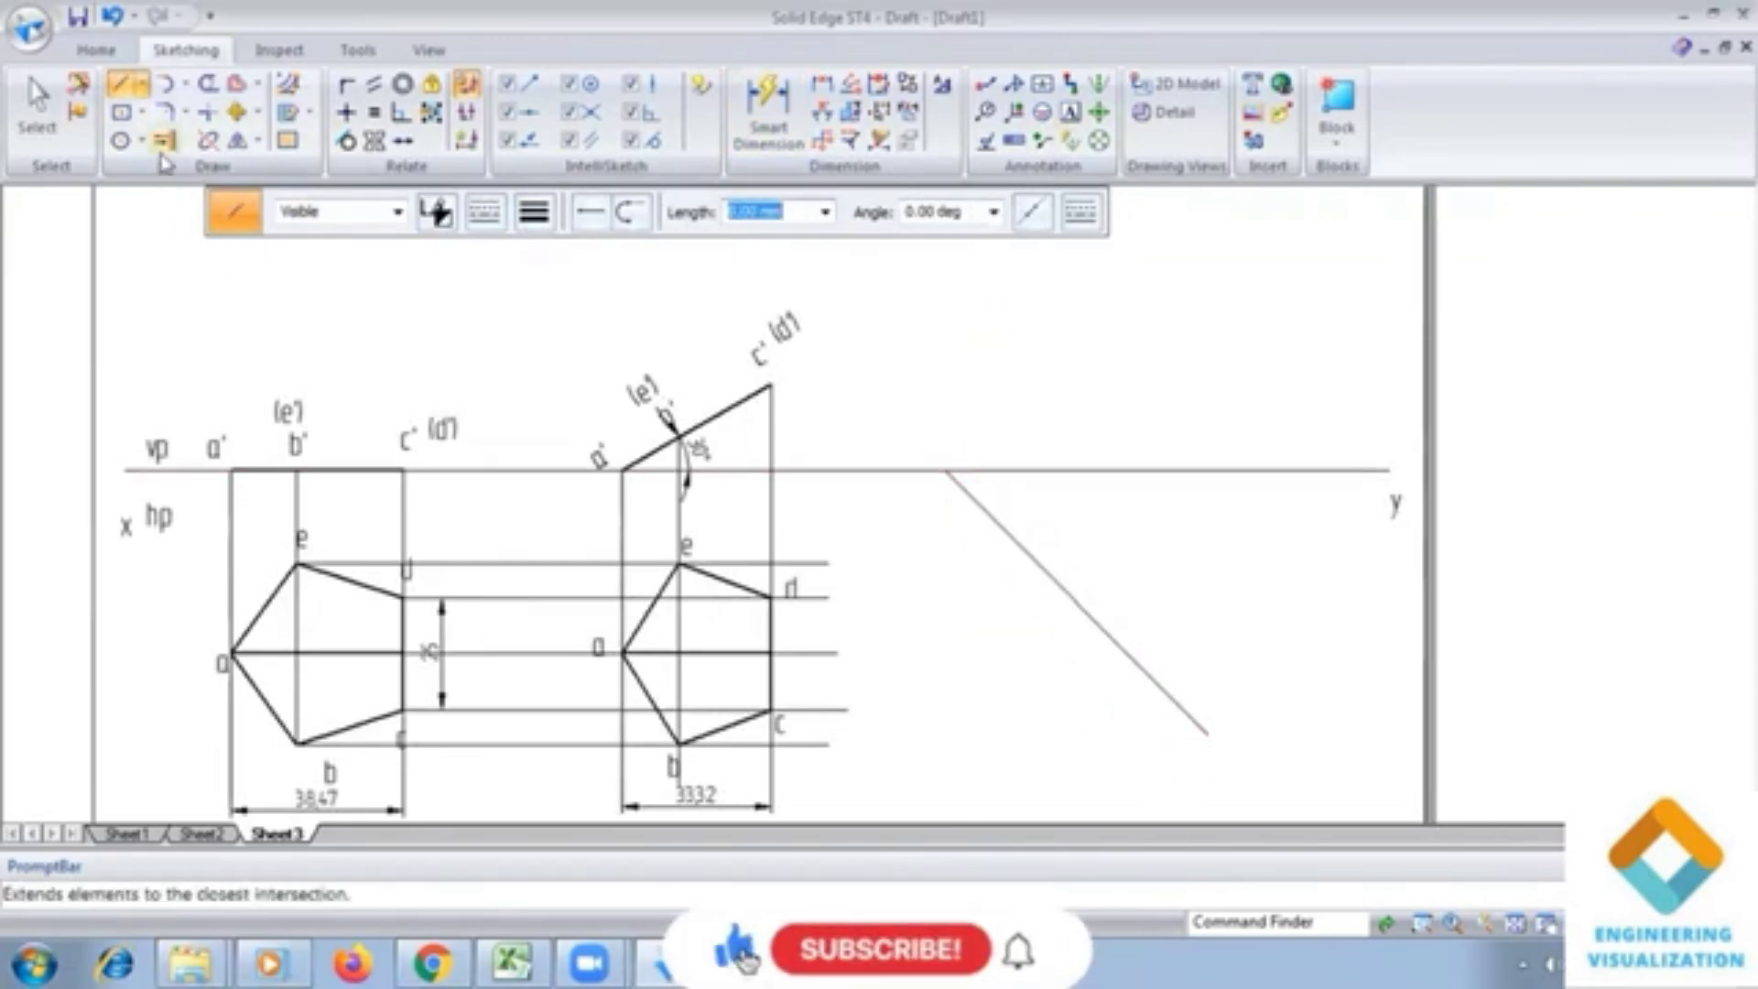
Step: Draw a thin 38.47 arc centred on the 45° line so it crosses that line
{"action": "left_click", "coordinate": [185, 83]}
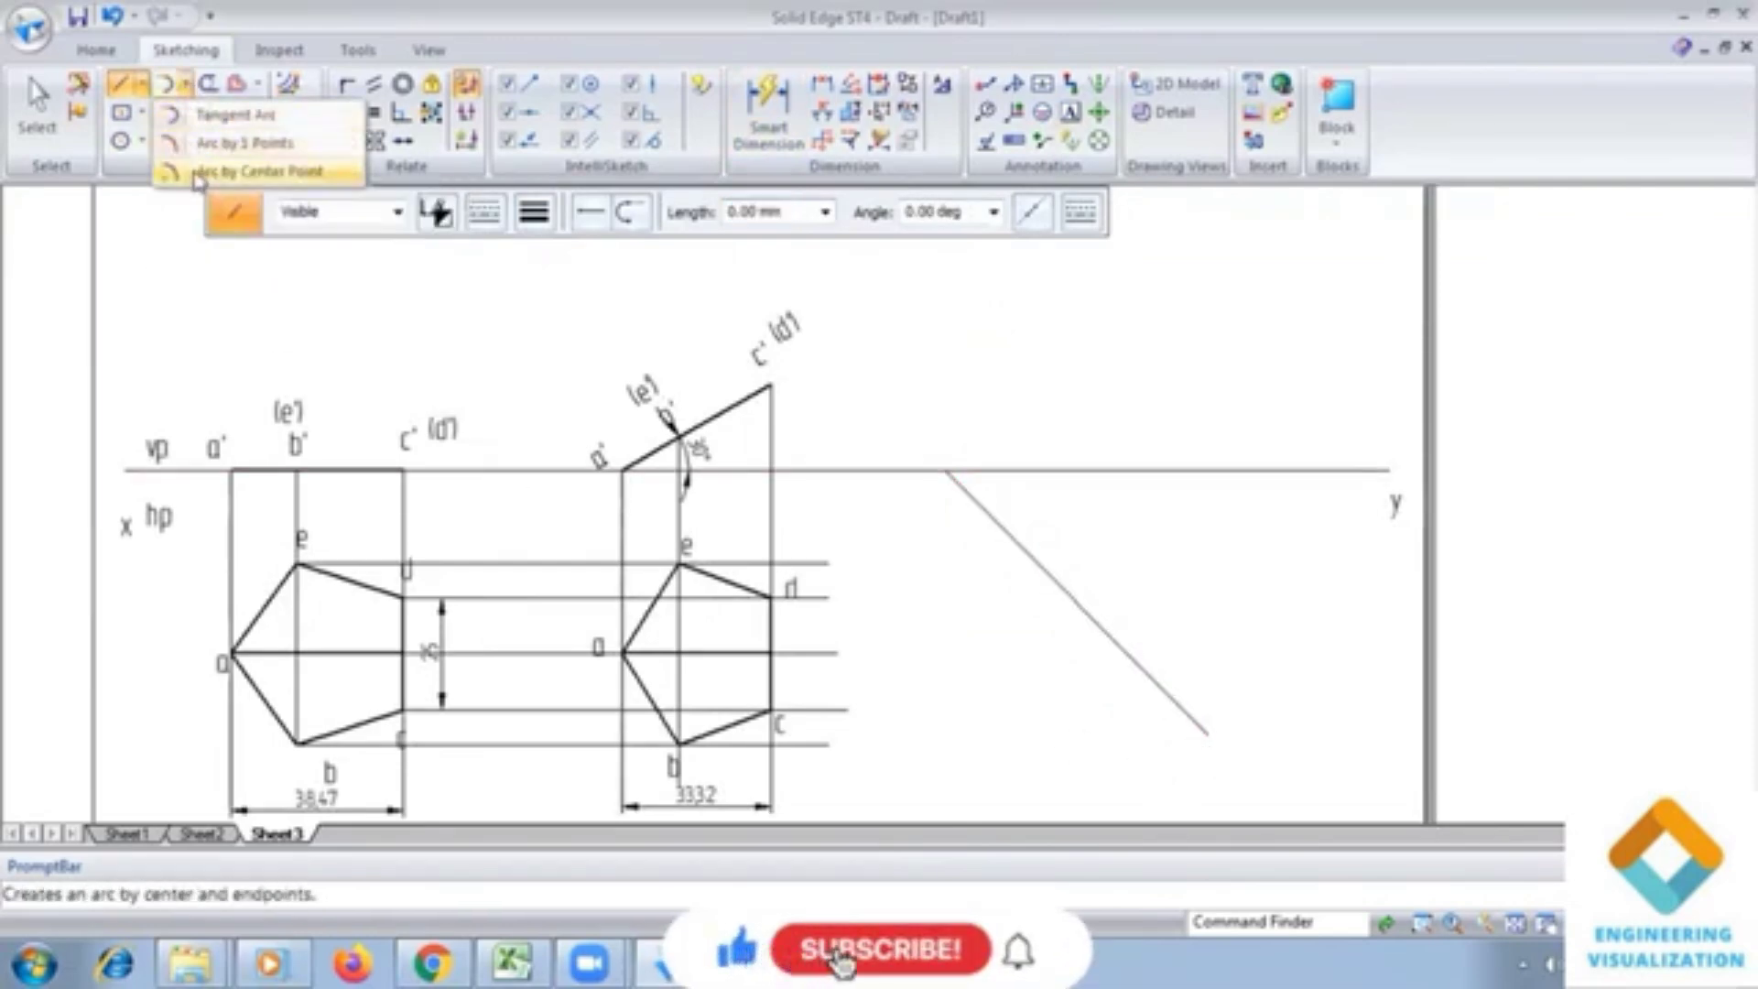
{"action": "left_click", "coordinate": [229, 172]}
{"action": "left_click", "coordinate": [530, 216]}
{"action": "left_click", "coordinate": [548, 245]}
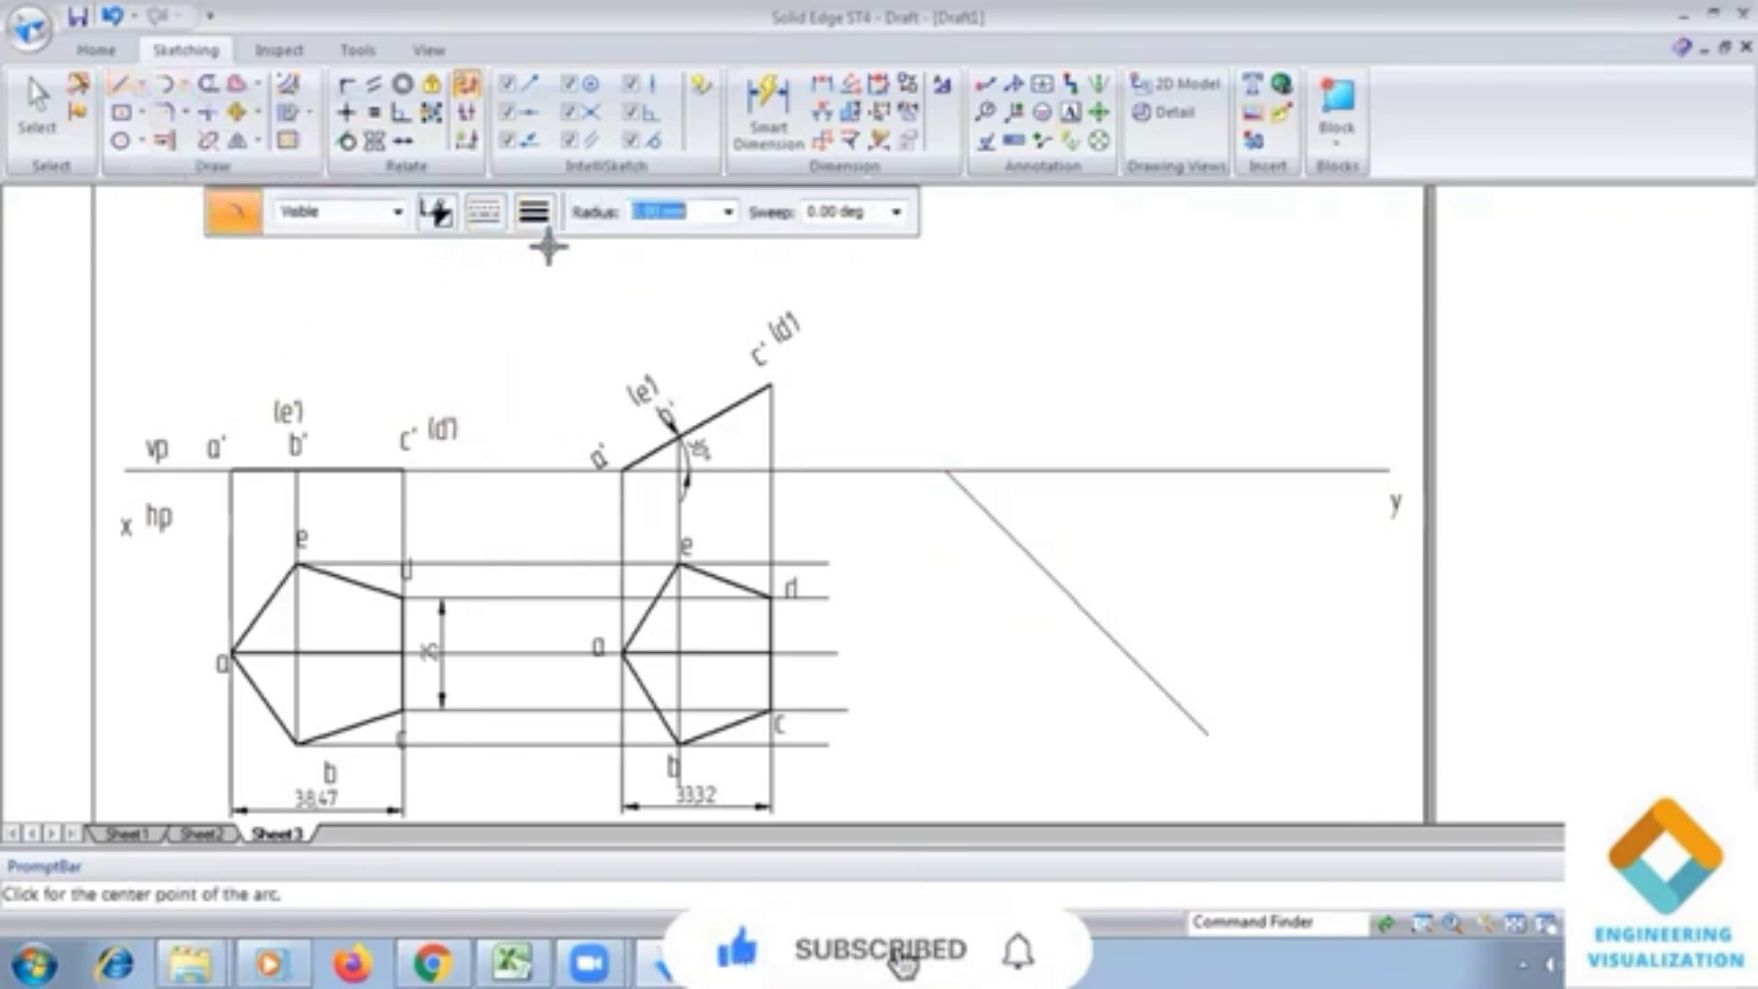
{"action": "left_click", "coordinate": [1052, 576]}
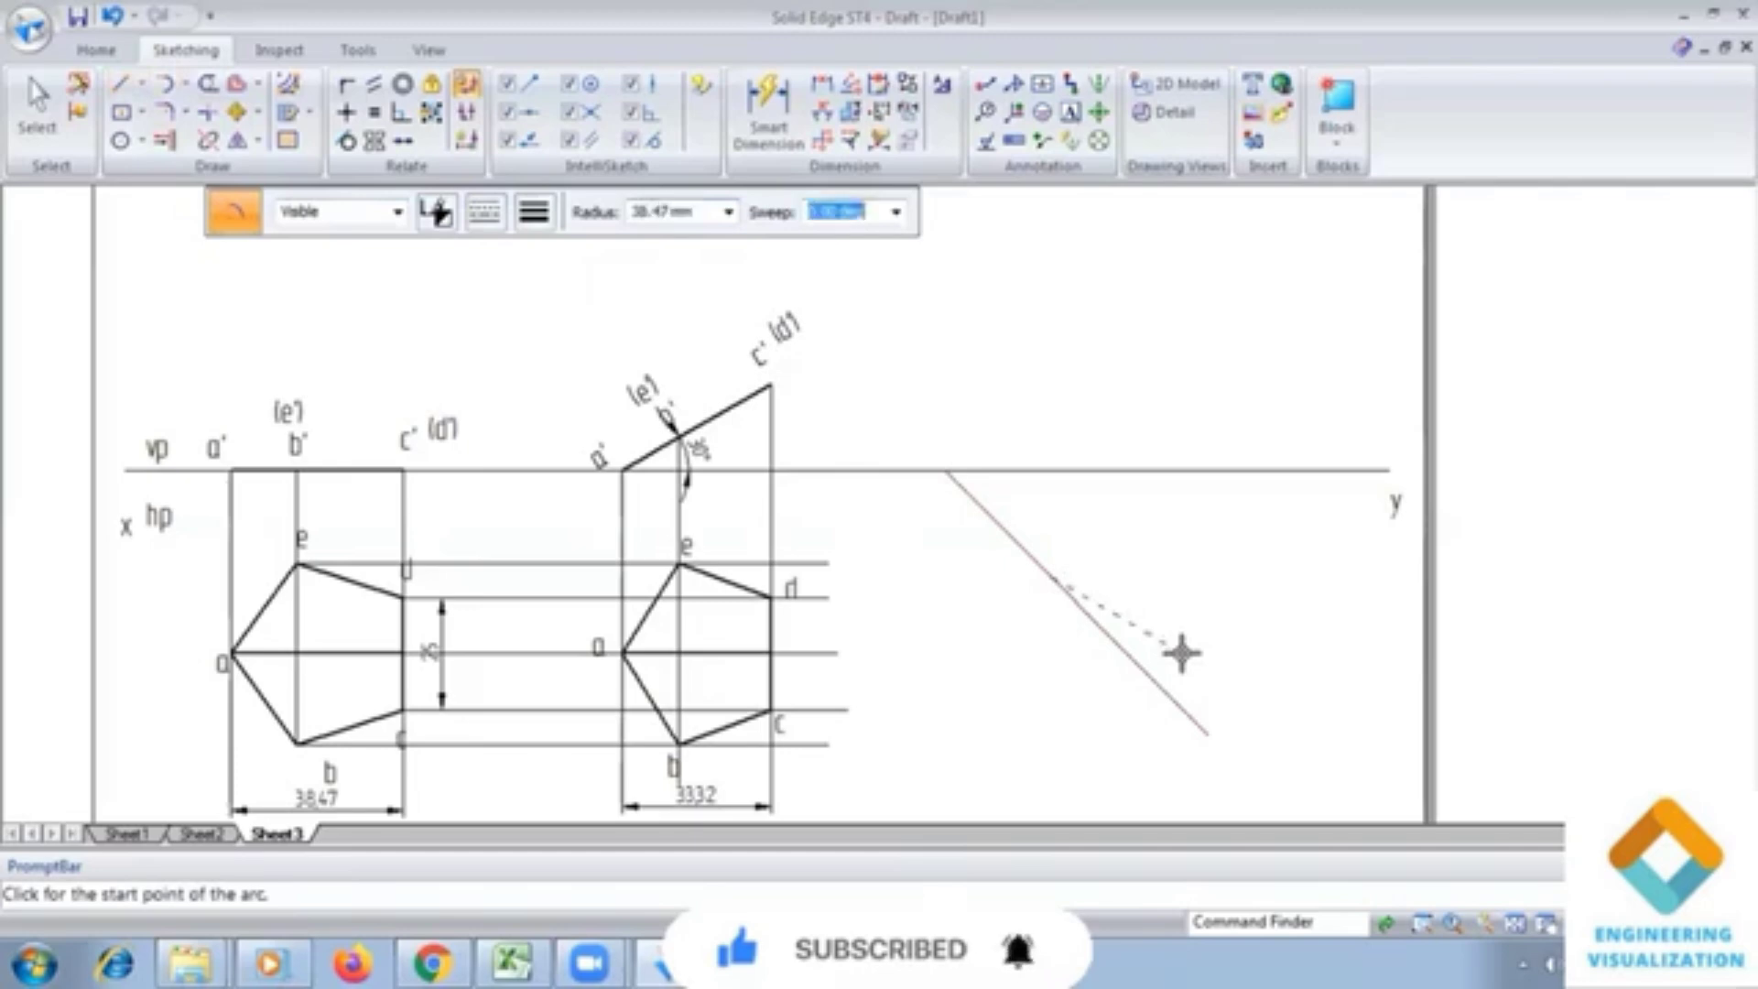
{"action": "left_click", "coordinate": [1195, 668]}
{"action": "left_click", "coordinate": [1156, 705]}
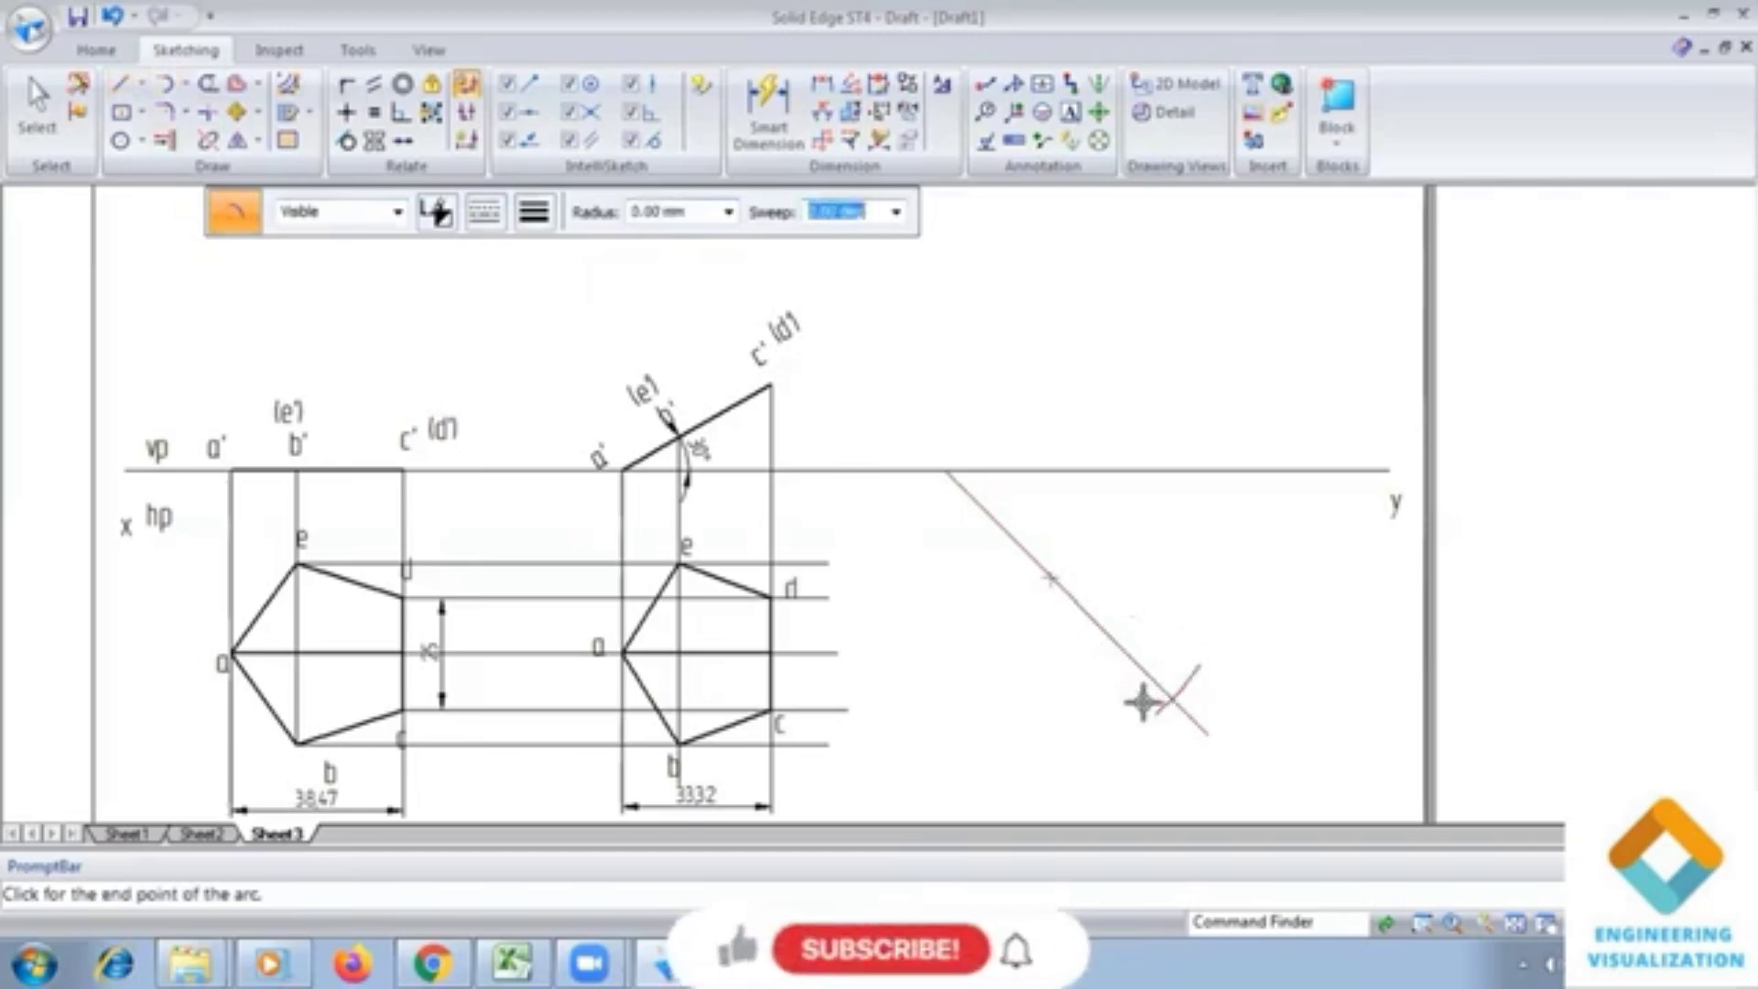
Step: Draw a dashed horizontal line leftward from the arc's crossing point
{"action": "left_click", "coordinate": [142, 83]}
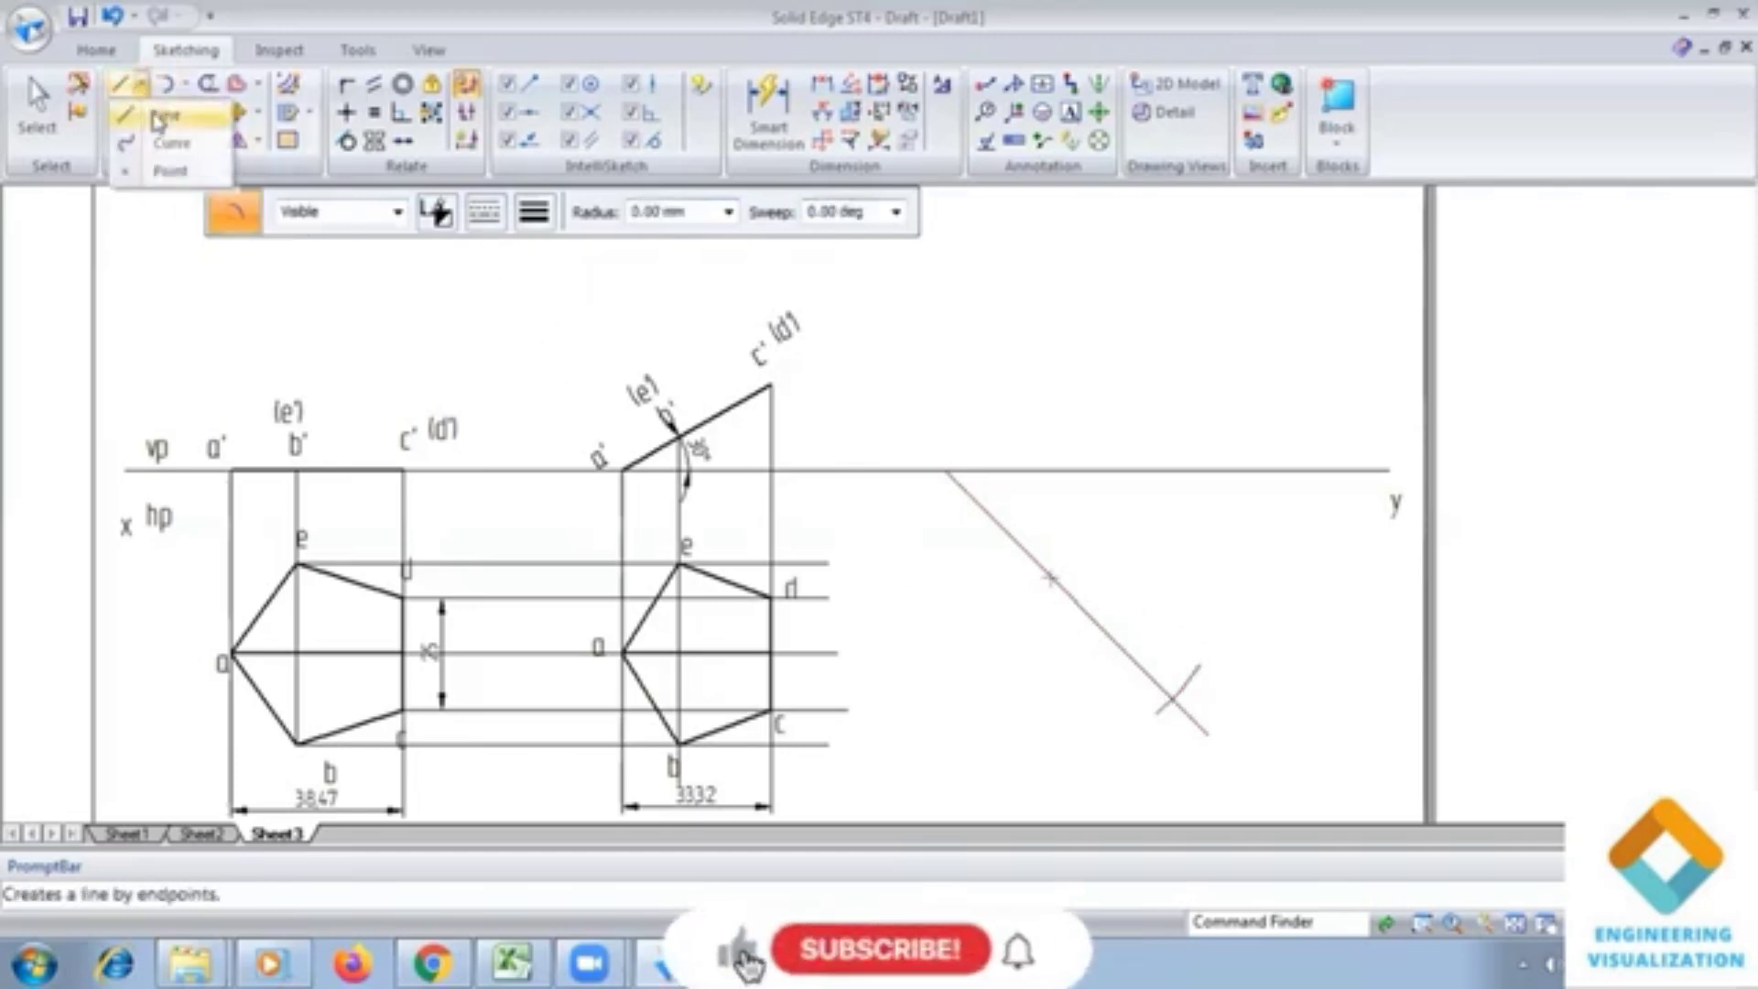
{"action": "left_click", "coordinate": [157, 114]}
{"action": "left_click", "coordinate": [184, 90]}
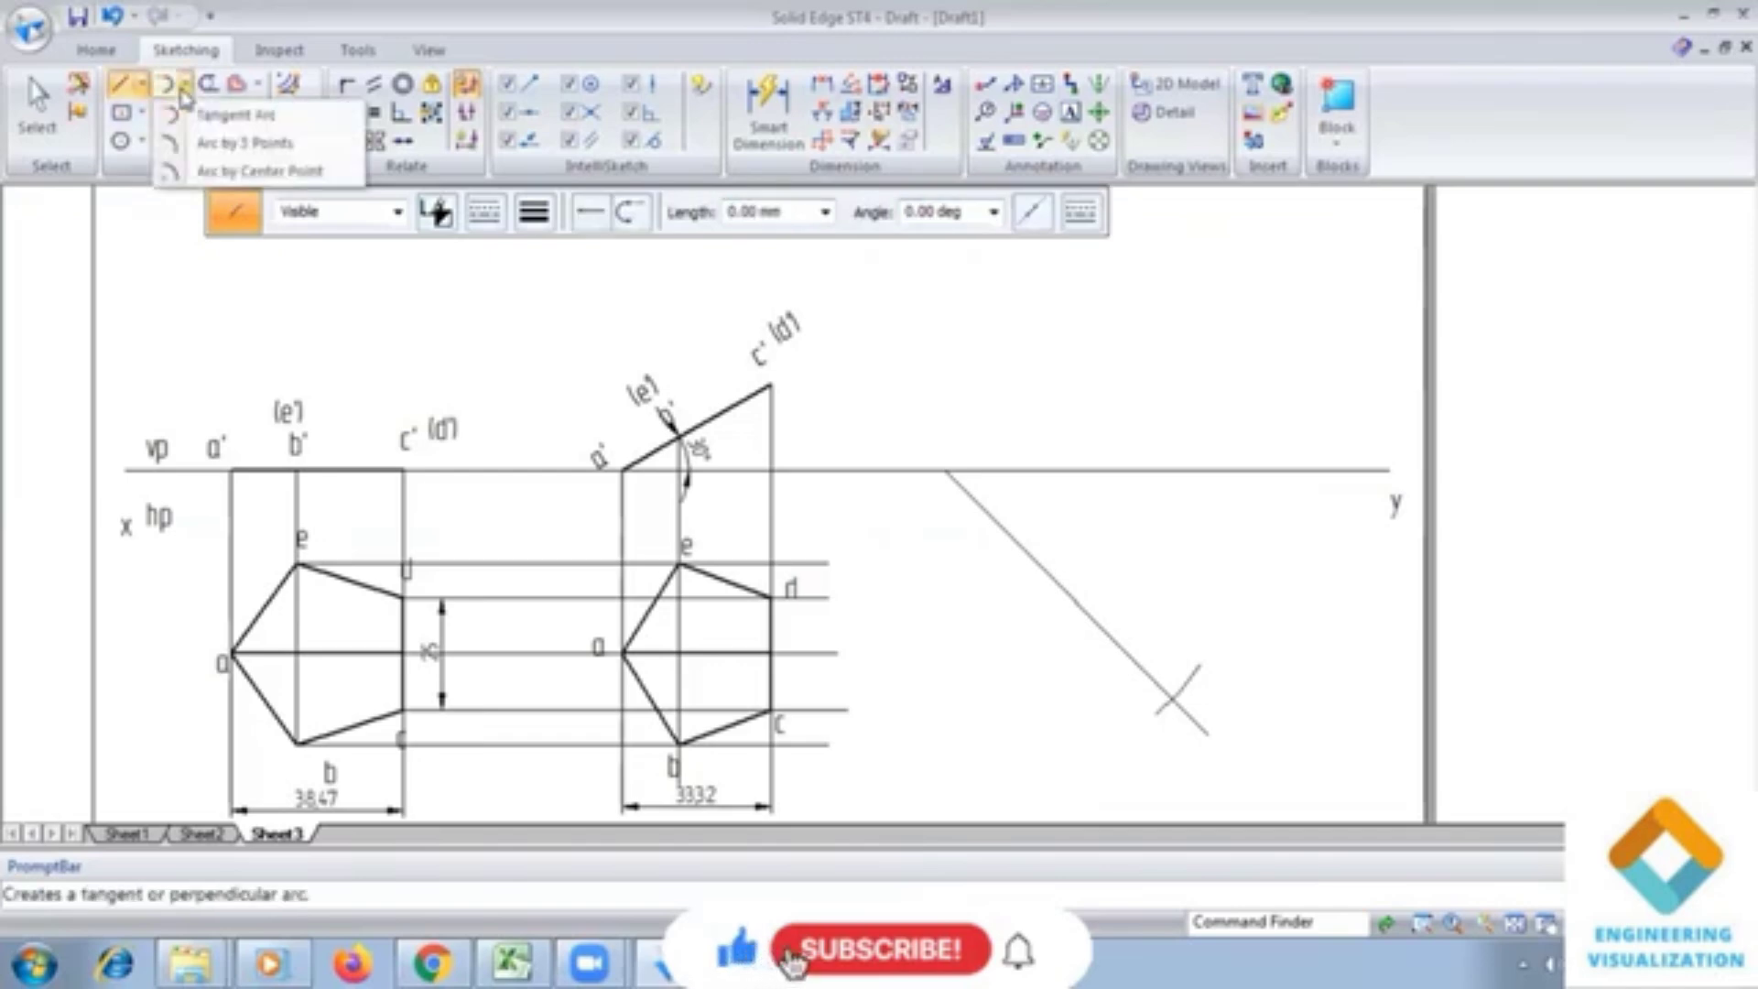
{"action": "left_click", "coordinate": [502, 225]}
{"action": "left_click", "coordinate": [531, 279]}
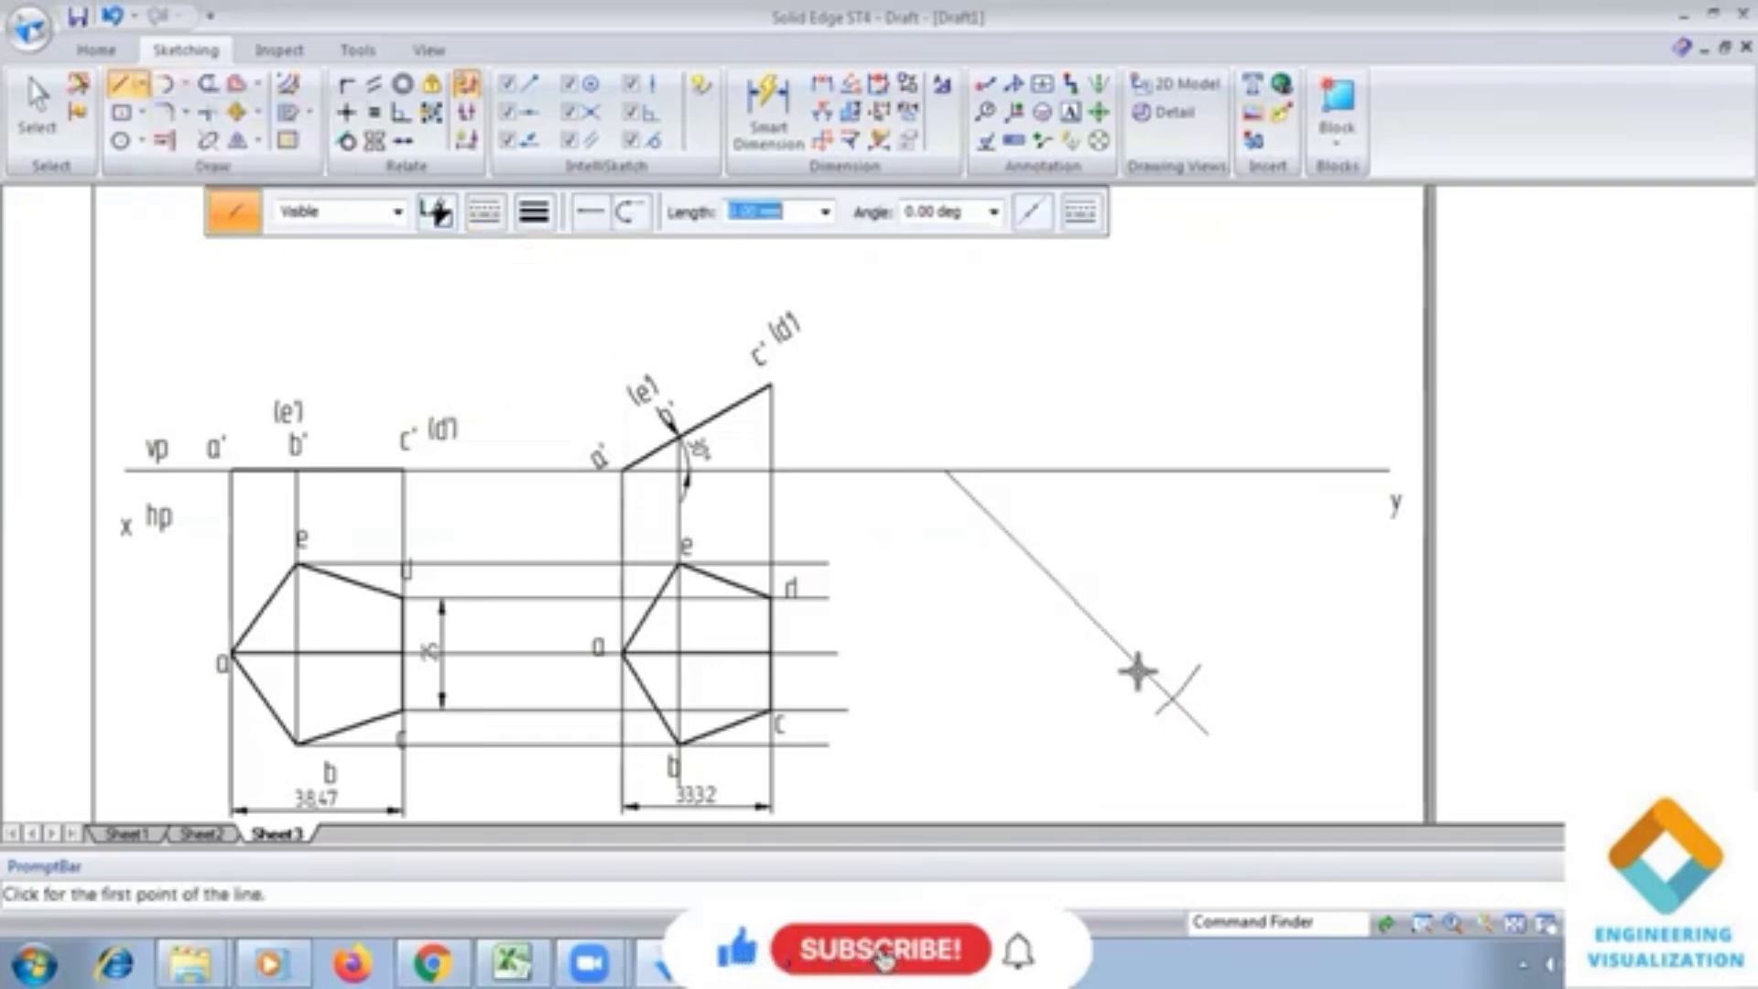
{"action": "scroll", "coordinate": [1157, 703], "scroll_direction": "up", "scroll_amount": 5}
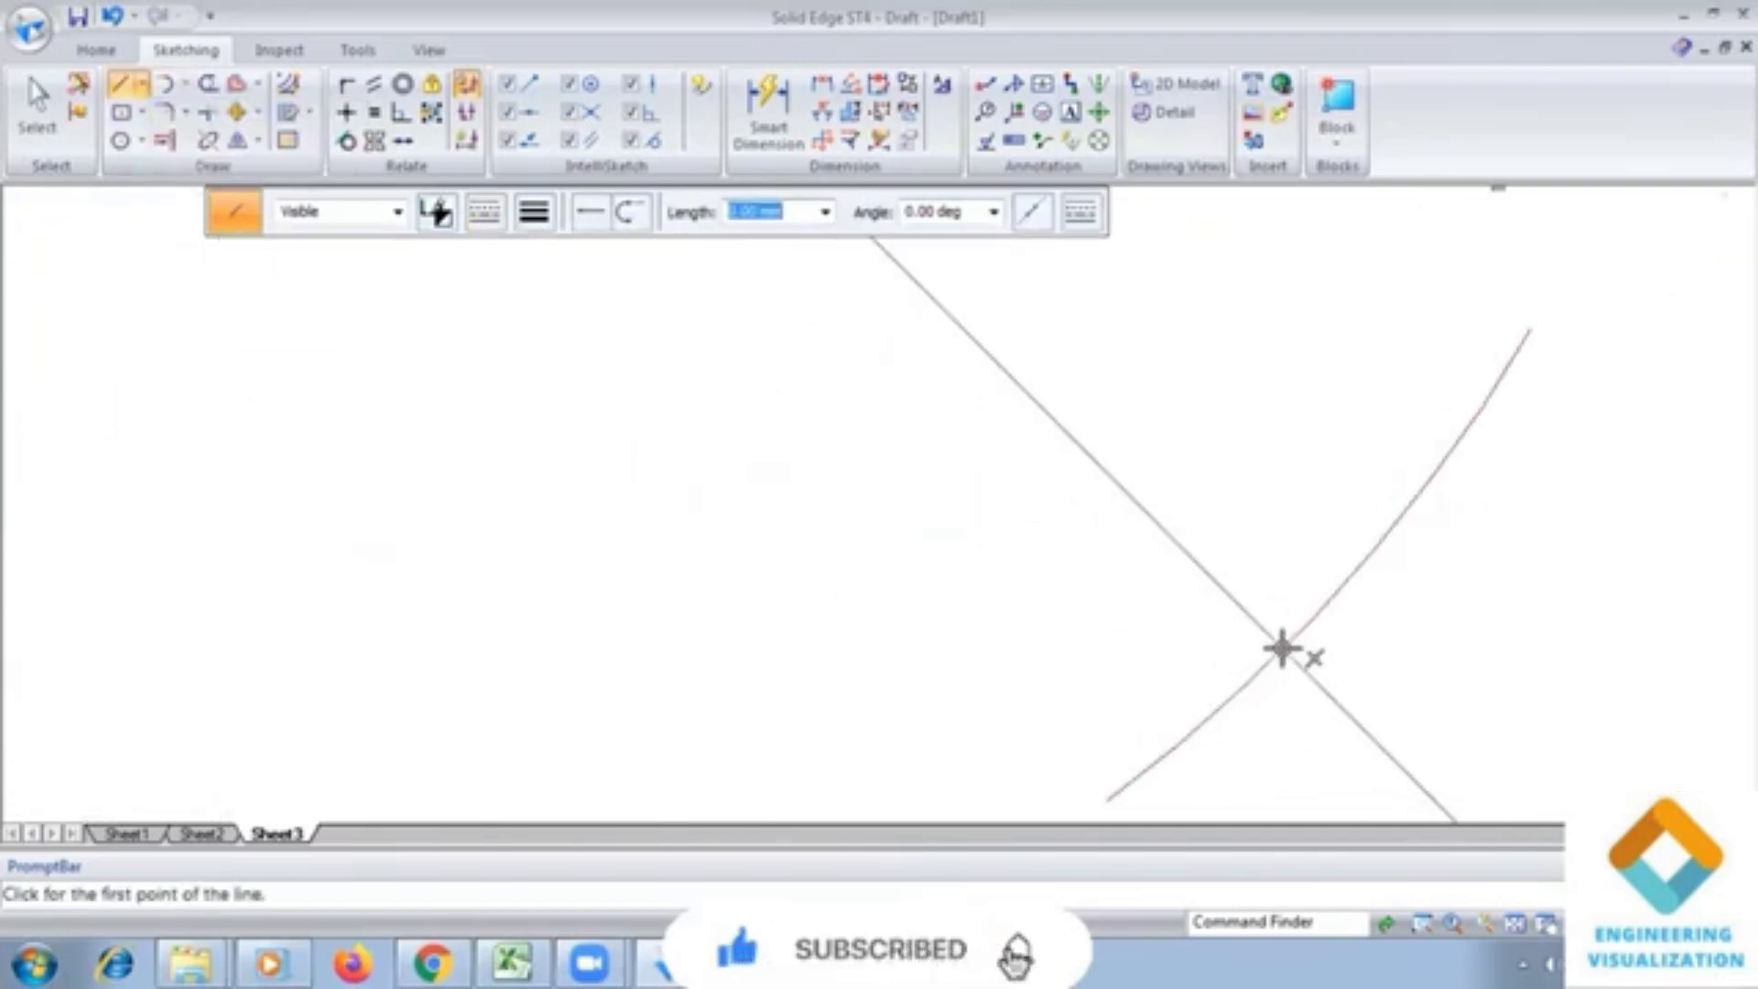
{"action": "left_click", "coordinate": [1282, 648]}
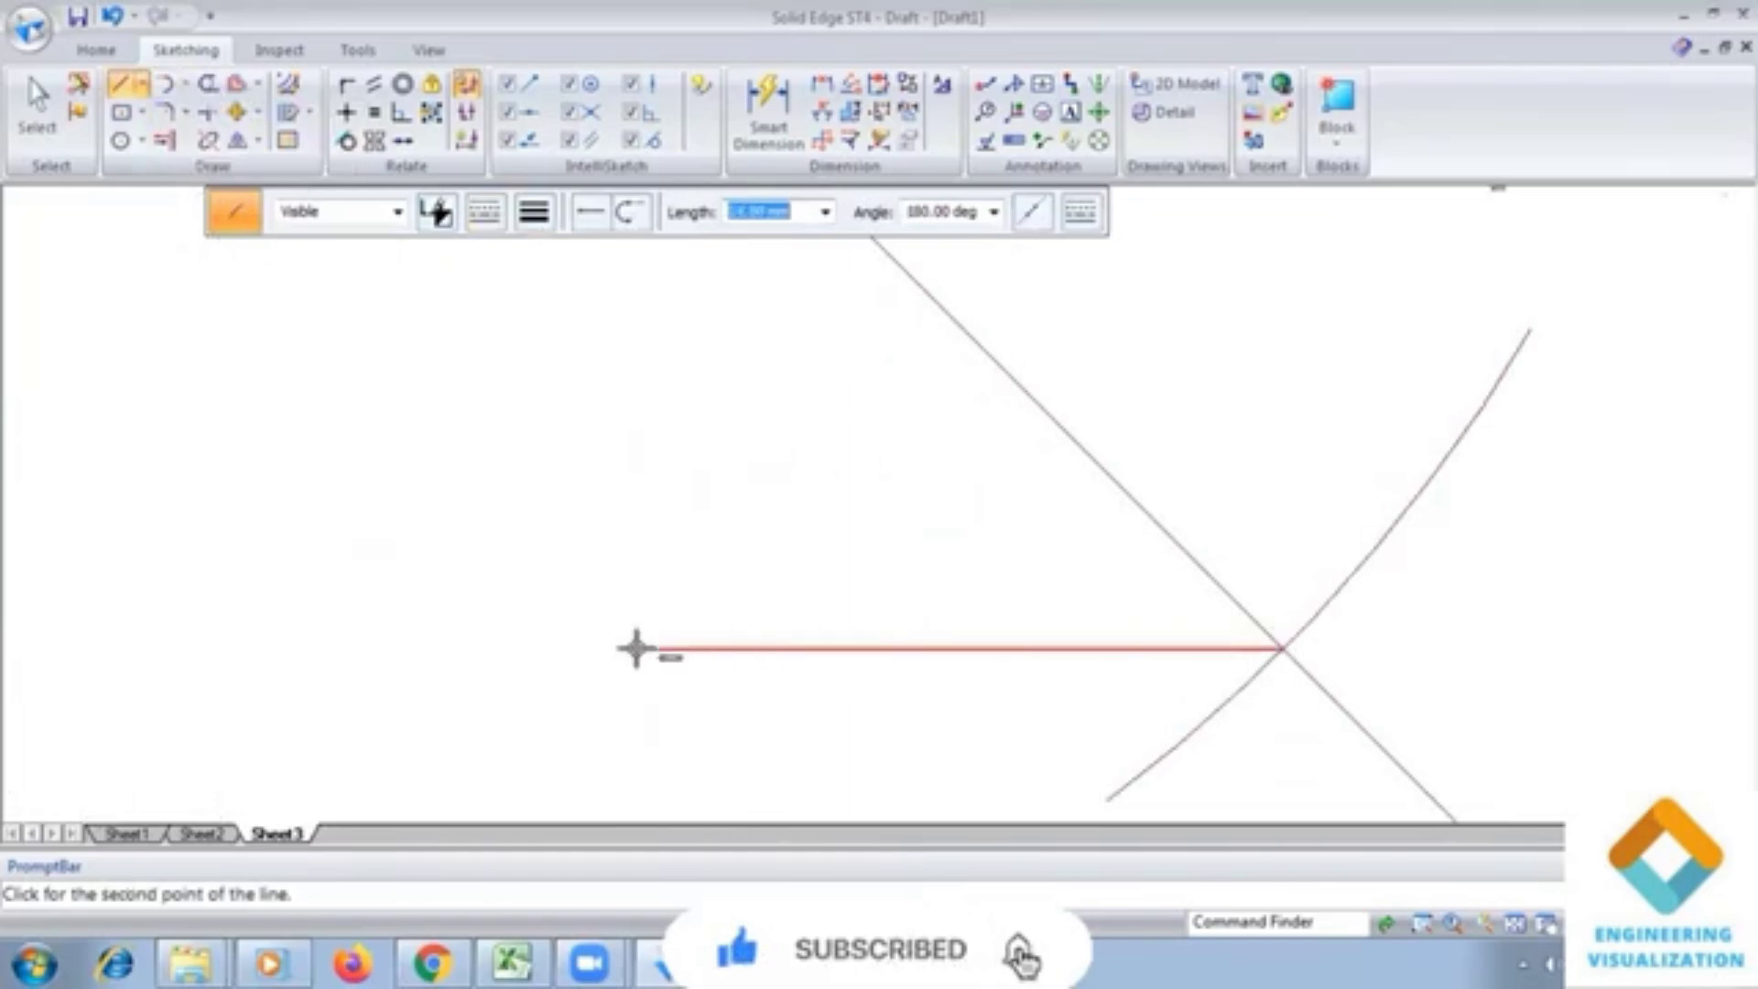
{"action": "left_click", "coordinate": [439, 649]}
{"action": "scroll", "coordinate": [1327, 729], "scroll_direction": "down", "scroll_amount": 5}
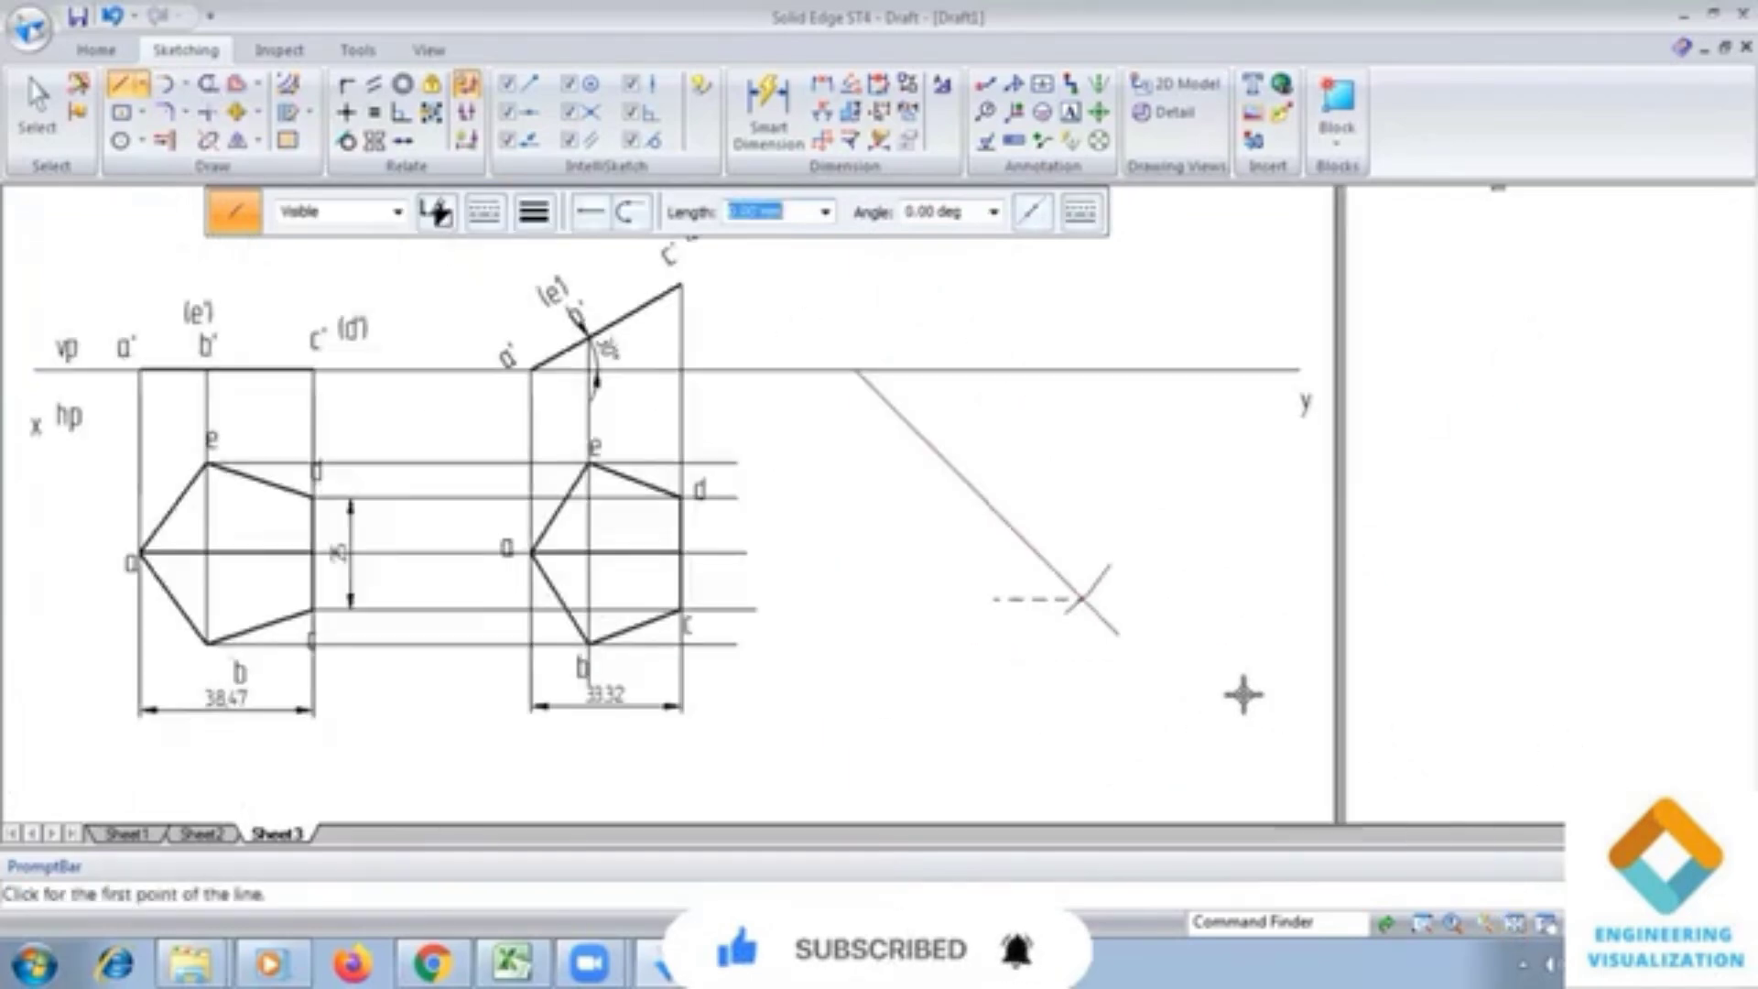
Step: Draw a 0.13 mm arc of radius 33.32, centred on the 45° line, across the dashed line
{"action": "left_click", "coordinate": [185, 84]}
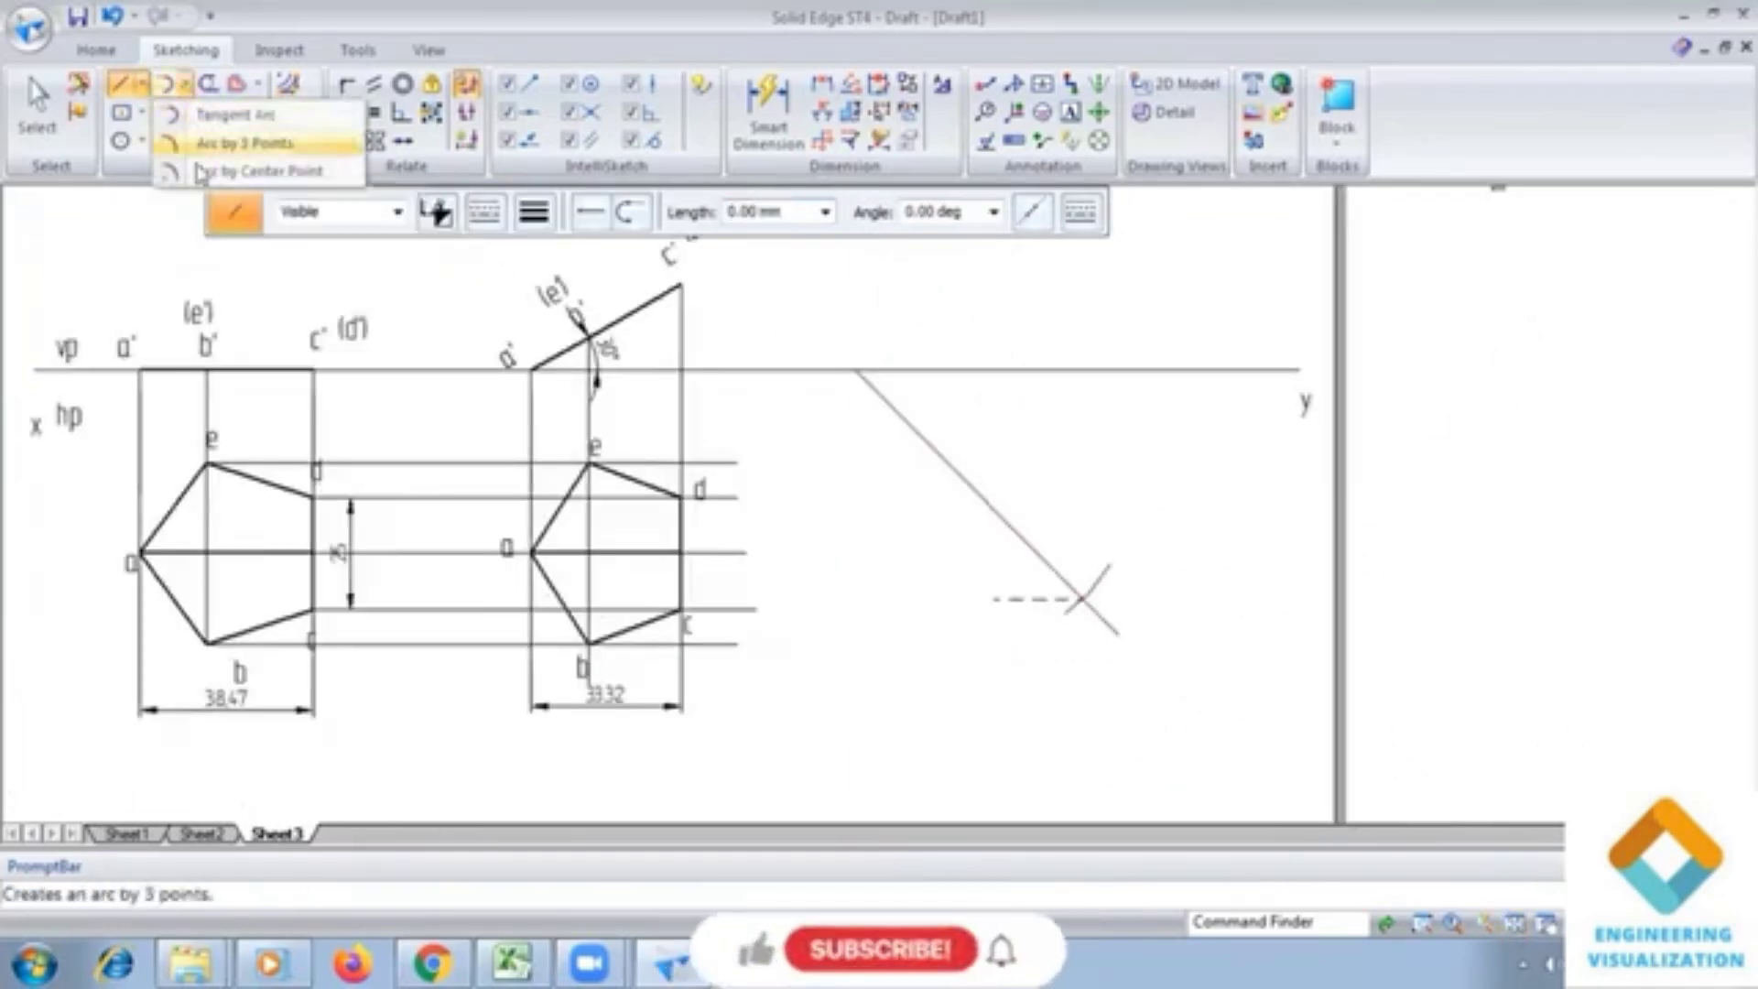
{"action": "left_click", "coordinate": [243, 173]}
{"action": "left_click", "coordinate": [484, 211]}
{"action": "left_click", "coordinate": [534, 212]}
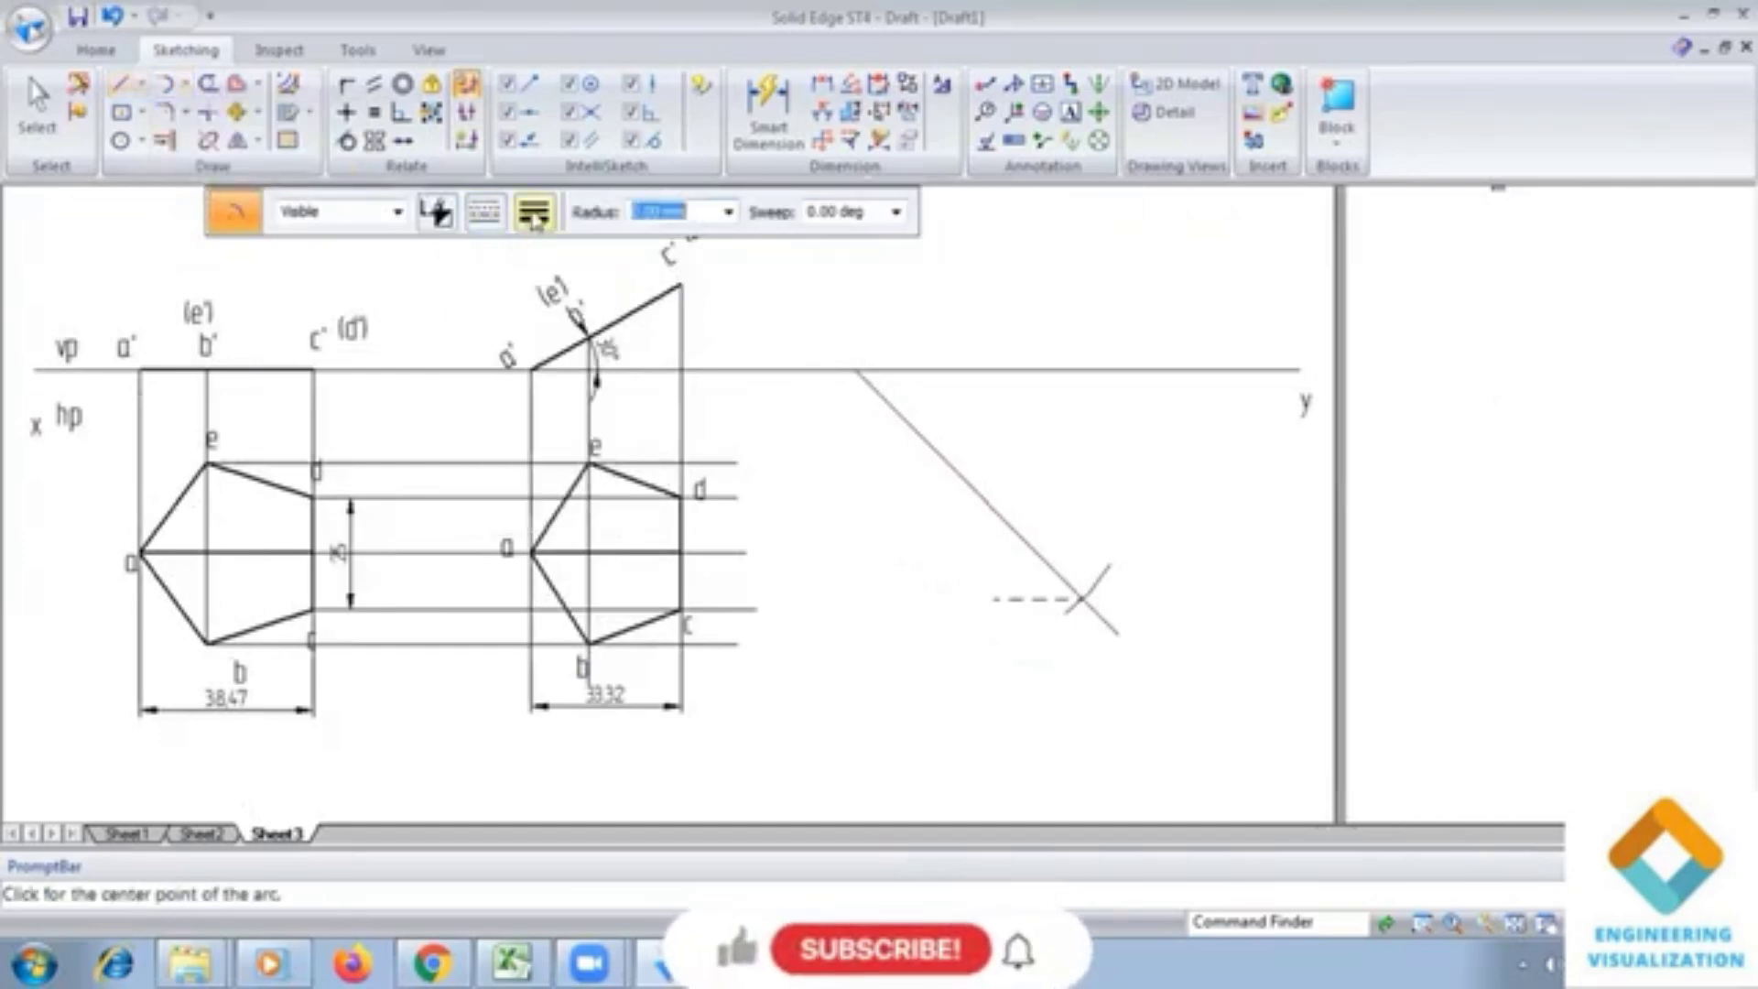
{"action": "left_click", "coordinate": [534, 211]}
{"action": "left_click", "coordinate": [543, 247]}
{"action": "scroll", "coordinate": [1185, 553], "scroll_direction": "up", "scroll_amount": 3}
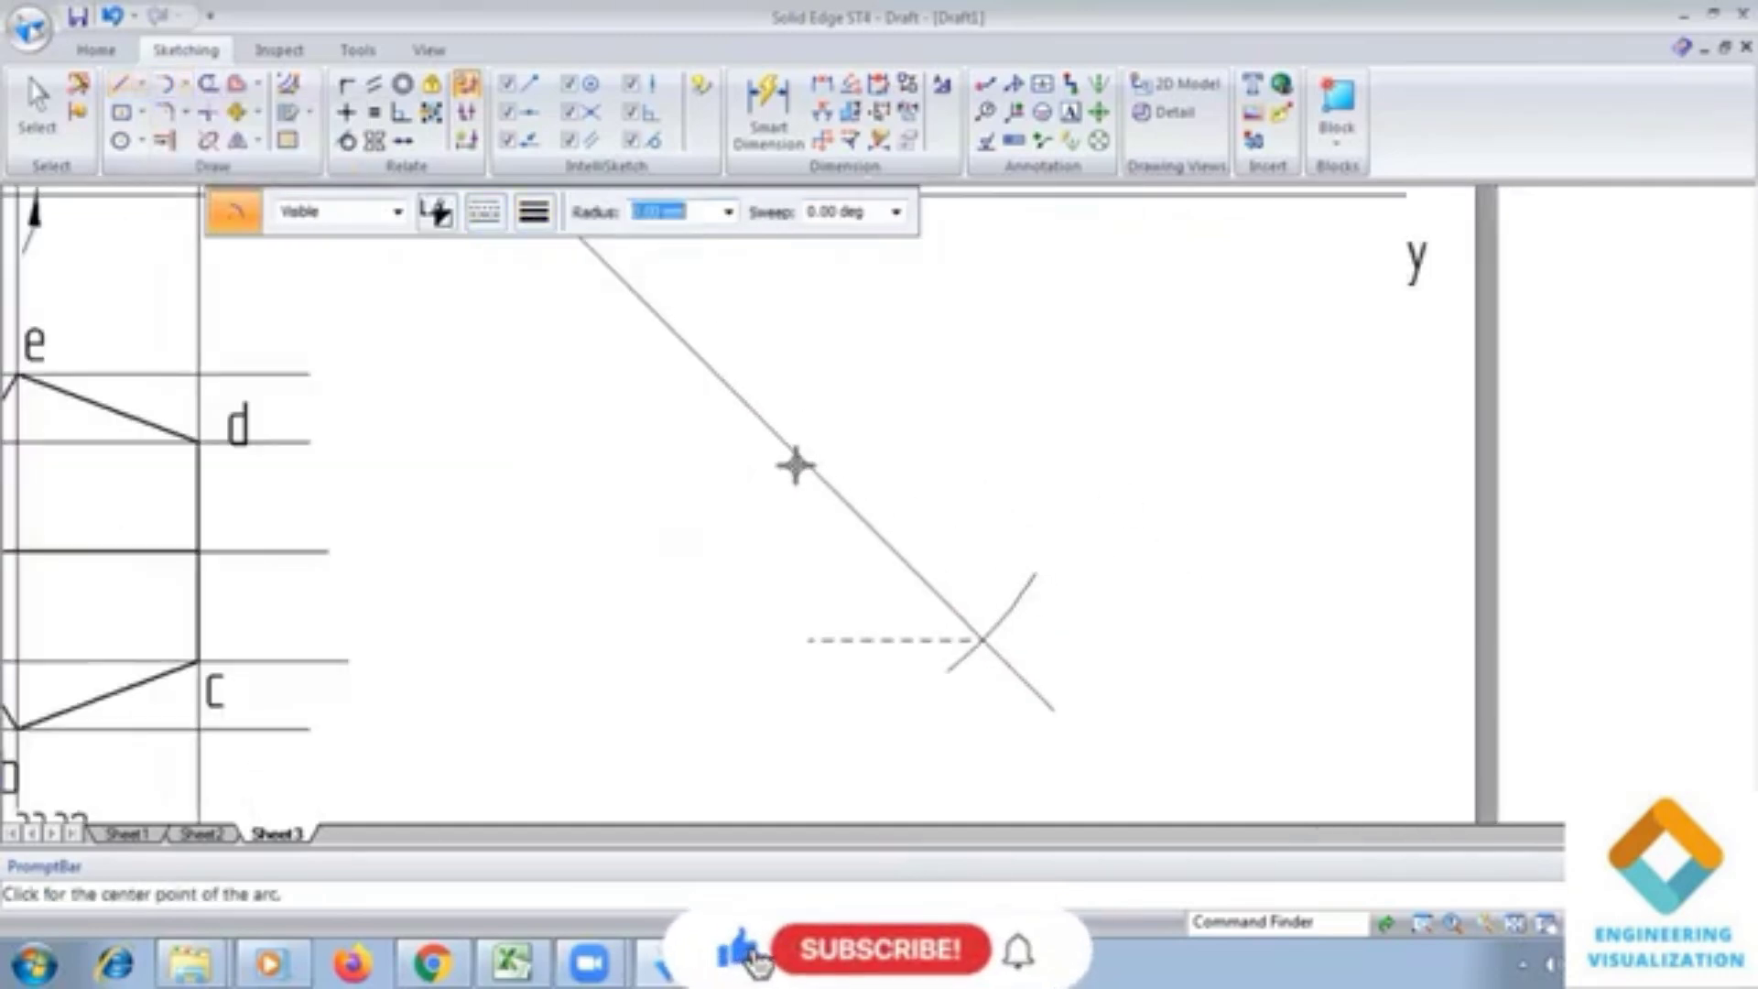
{"action": "left_click", "coordinate": [742, 402]}
{"action": "scroll", "coordinate": [1102, 648], "scroll_direction": "down", "scroll_amount": 5}
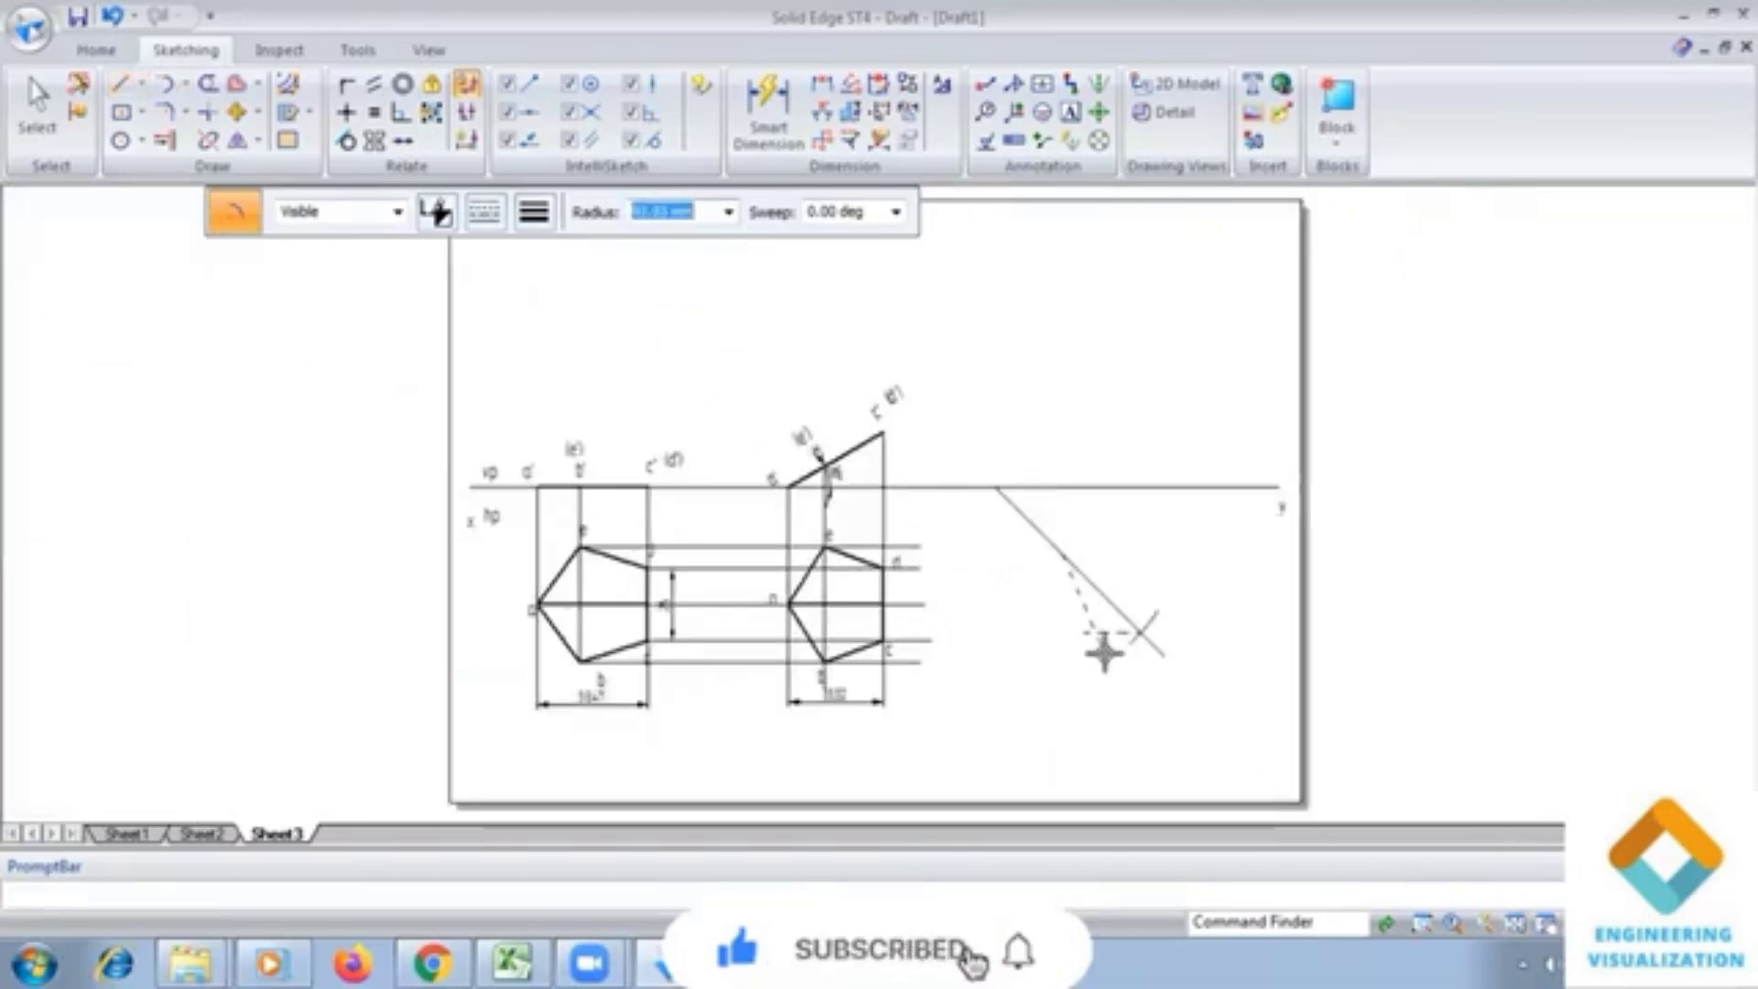
{"action": "scroll", "coordinate": [1102, 632], "scroll_direction": "up", "scroll_amount": 2}
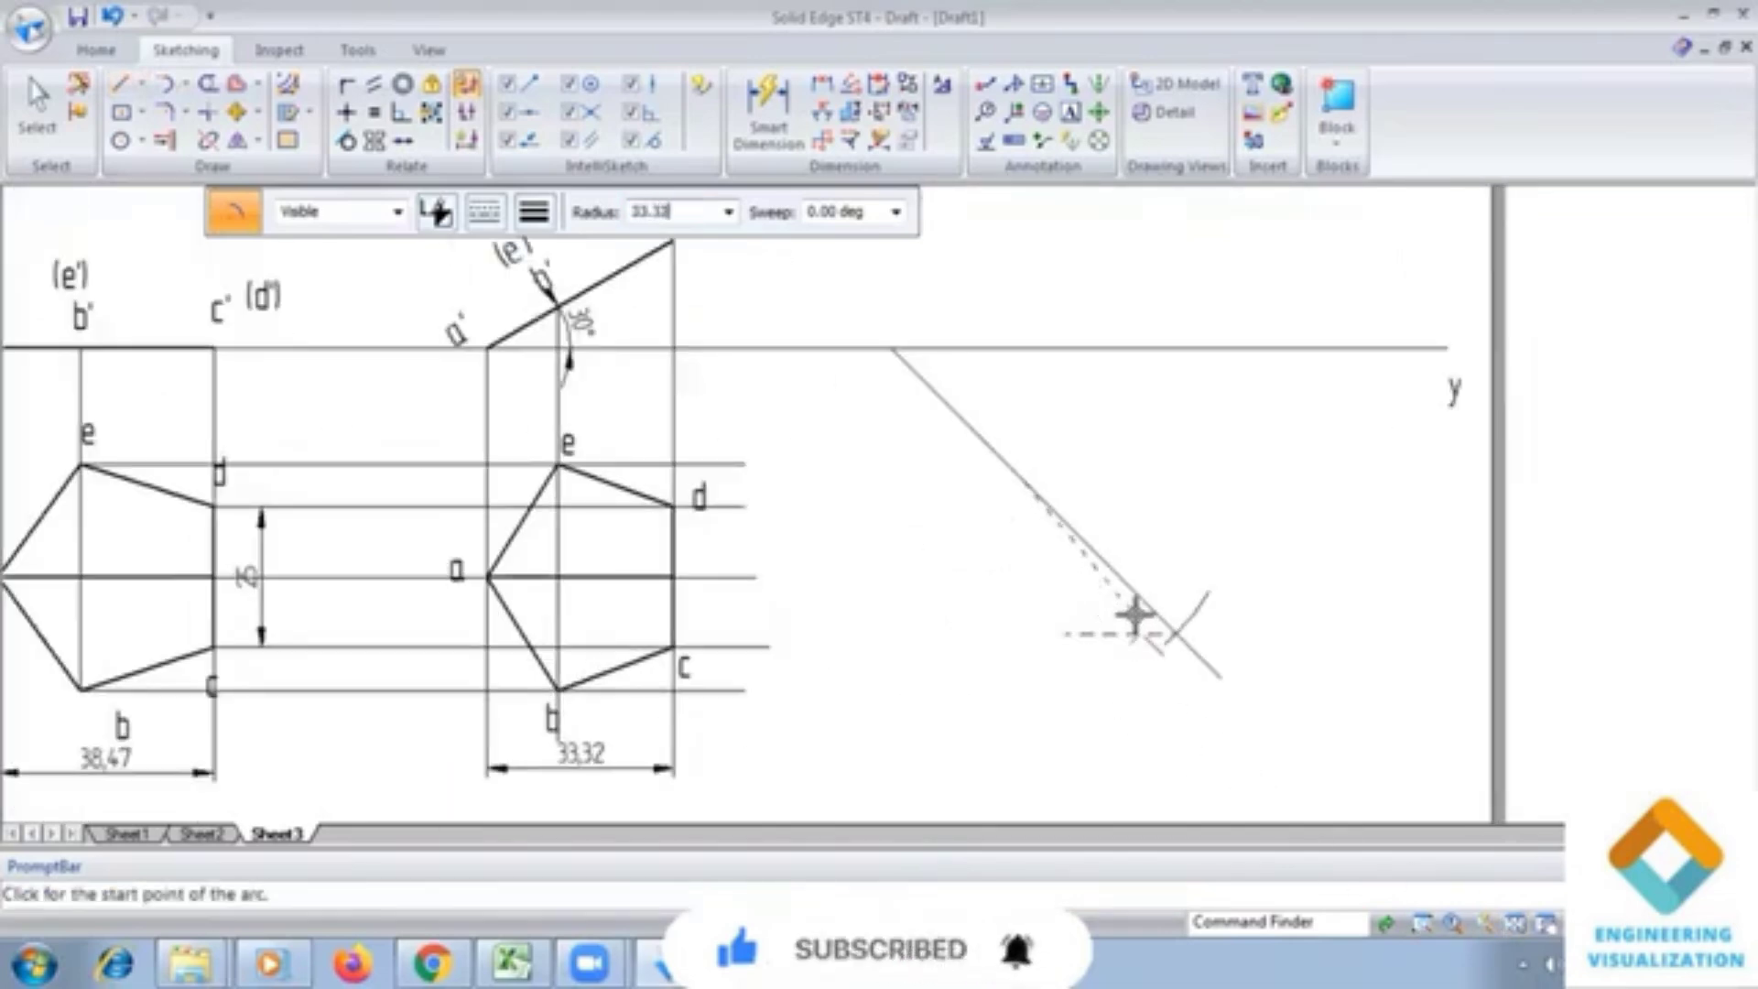
{"action": "scroll", "coordinate": [1136, 615], "scroll_direction": "up", "scroll_amount": 3}
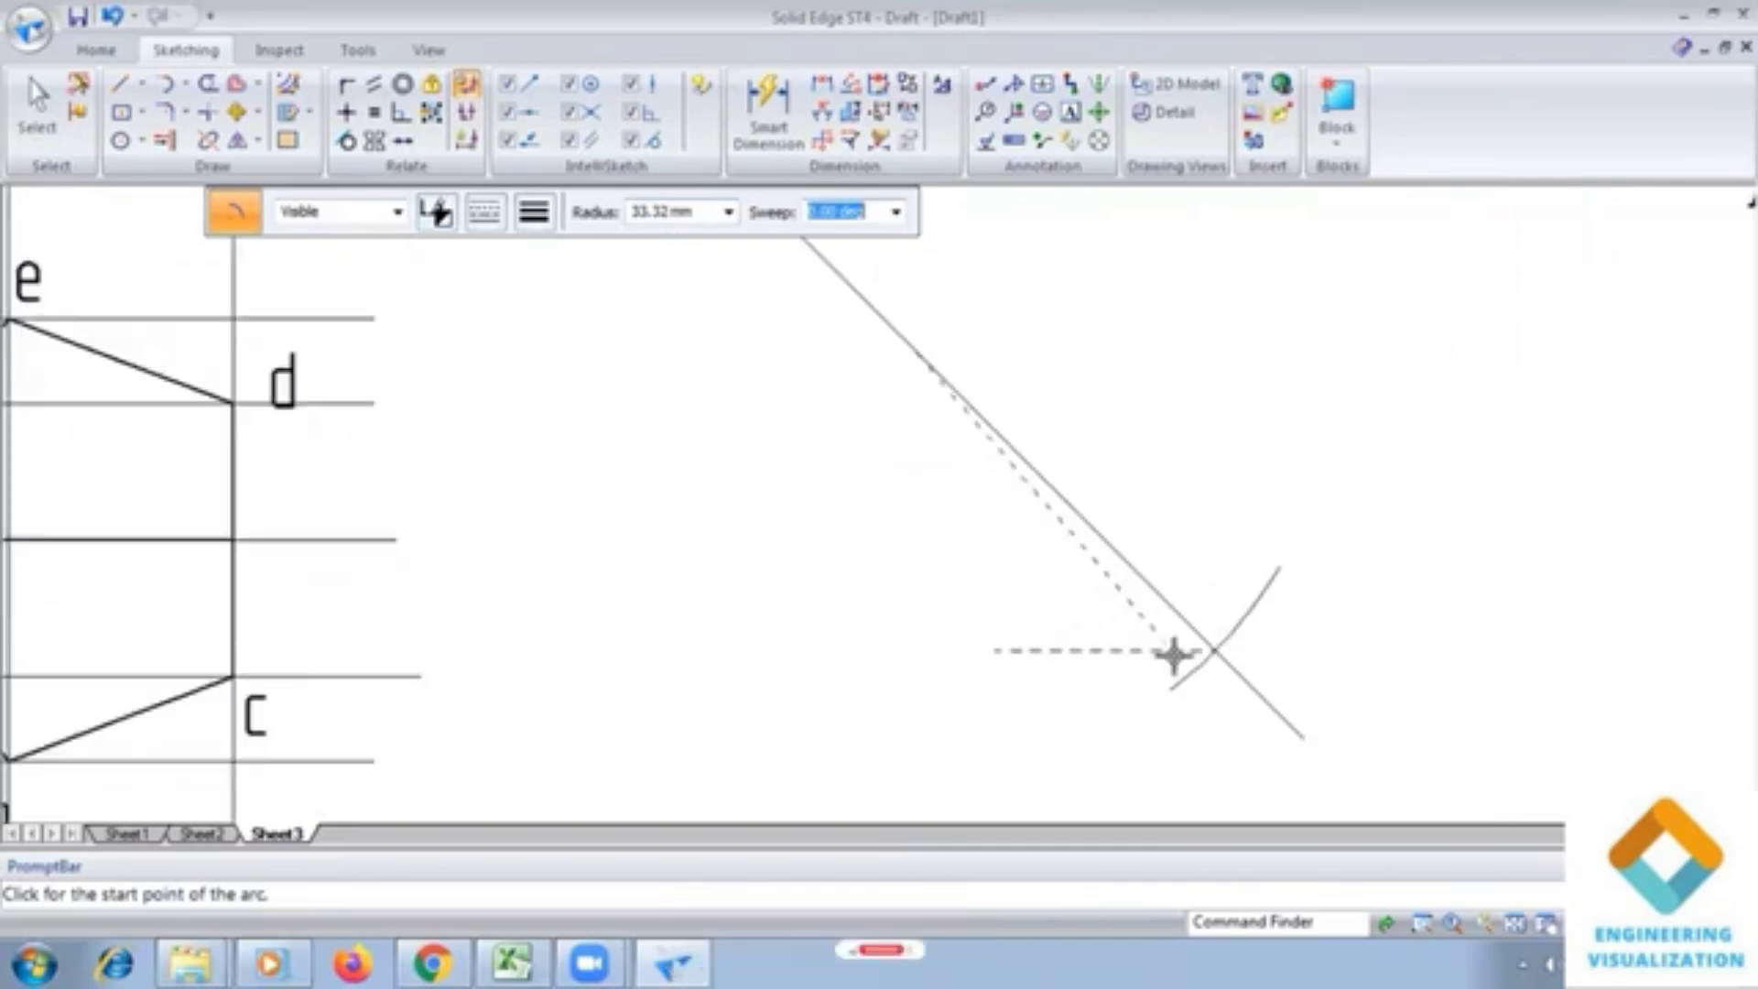
{"action": "left_click", "coordinate": [1163, 628]}
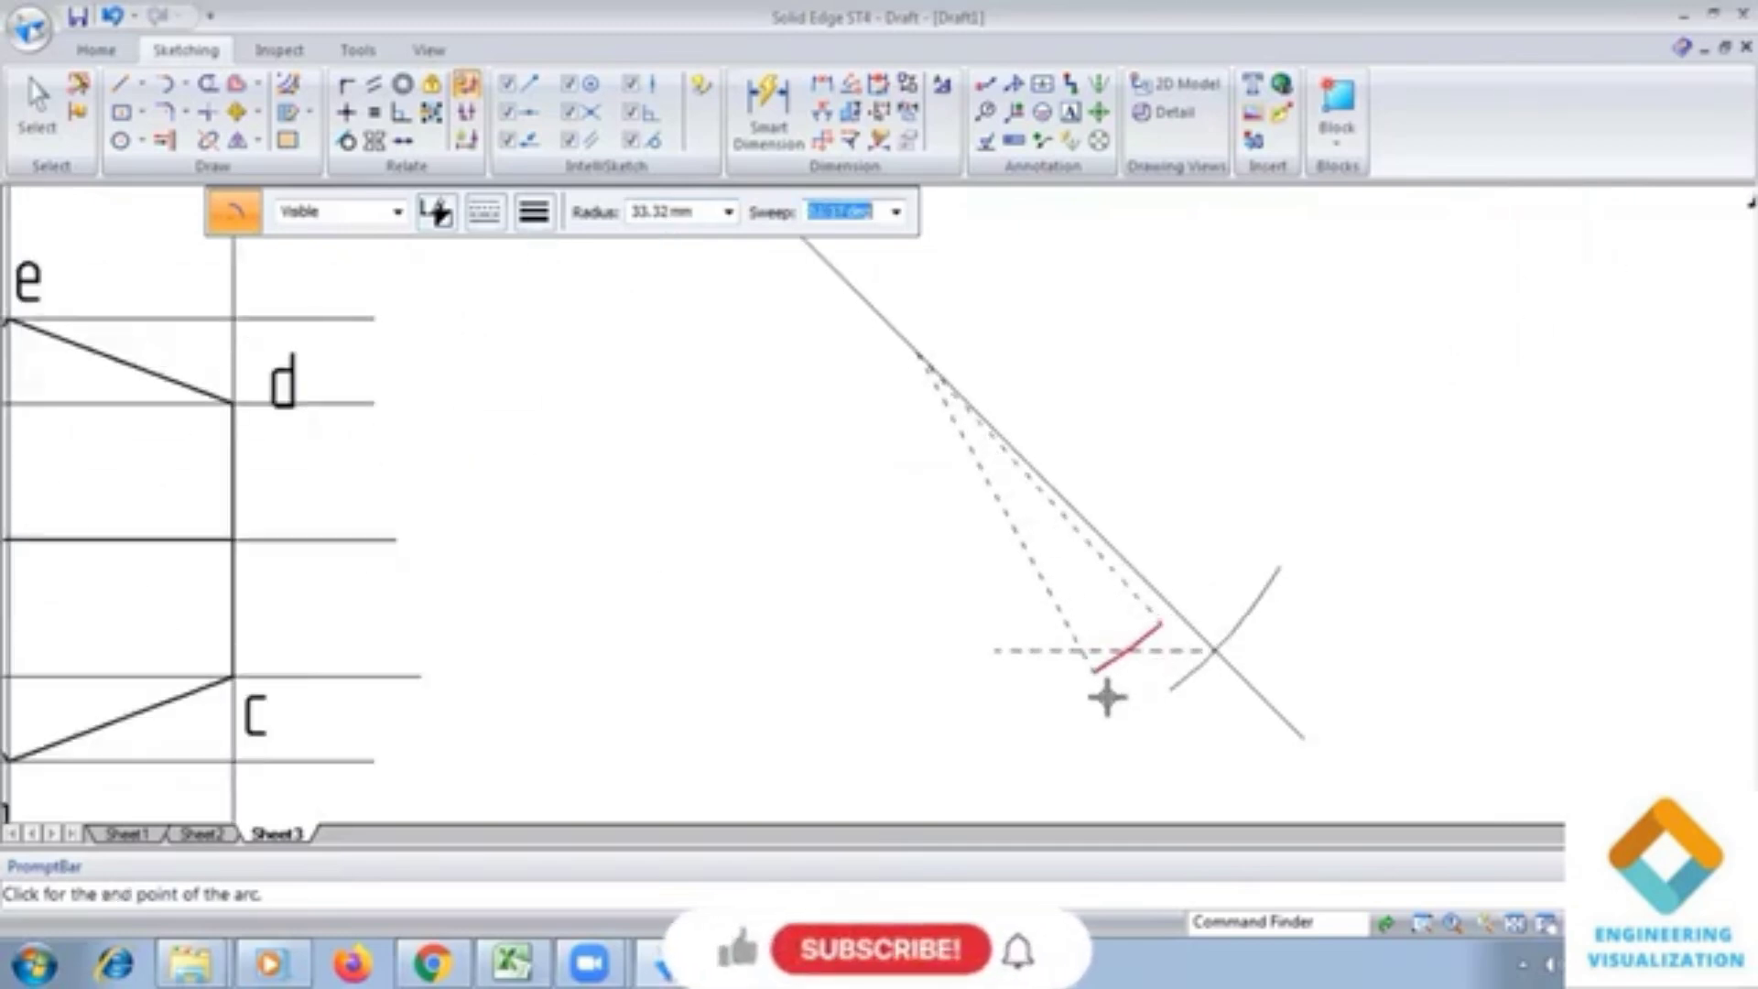
{"action": "left_click", "coordinate": [1107, 698]}
{"action": "scroll", "coordinate": [978, 723], "scroll_direction": "down", "scroll_amount": 3}
{"action": "scroll", "coordinate": [978, 723], "scroll_direction": "up", "scroll_amount": 3}
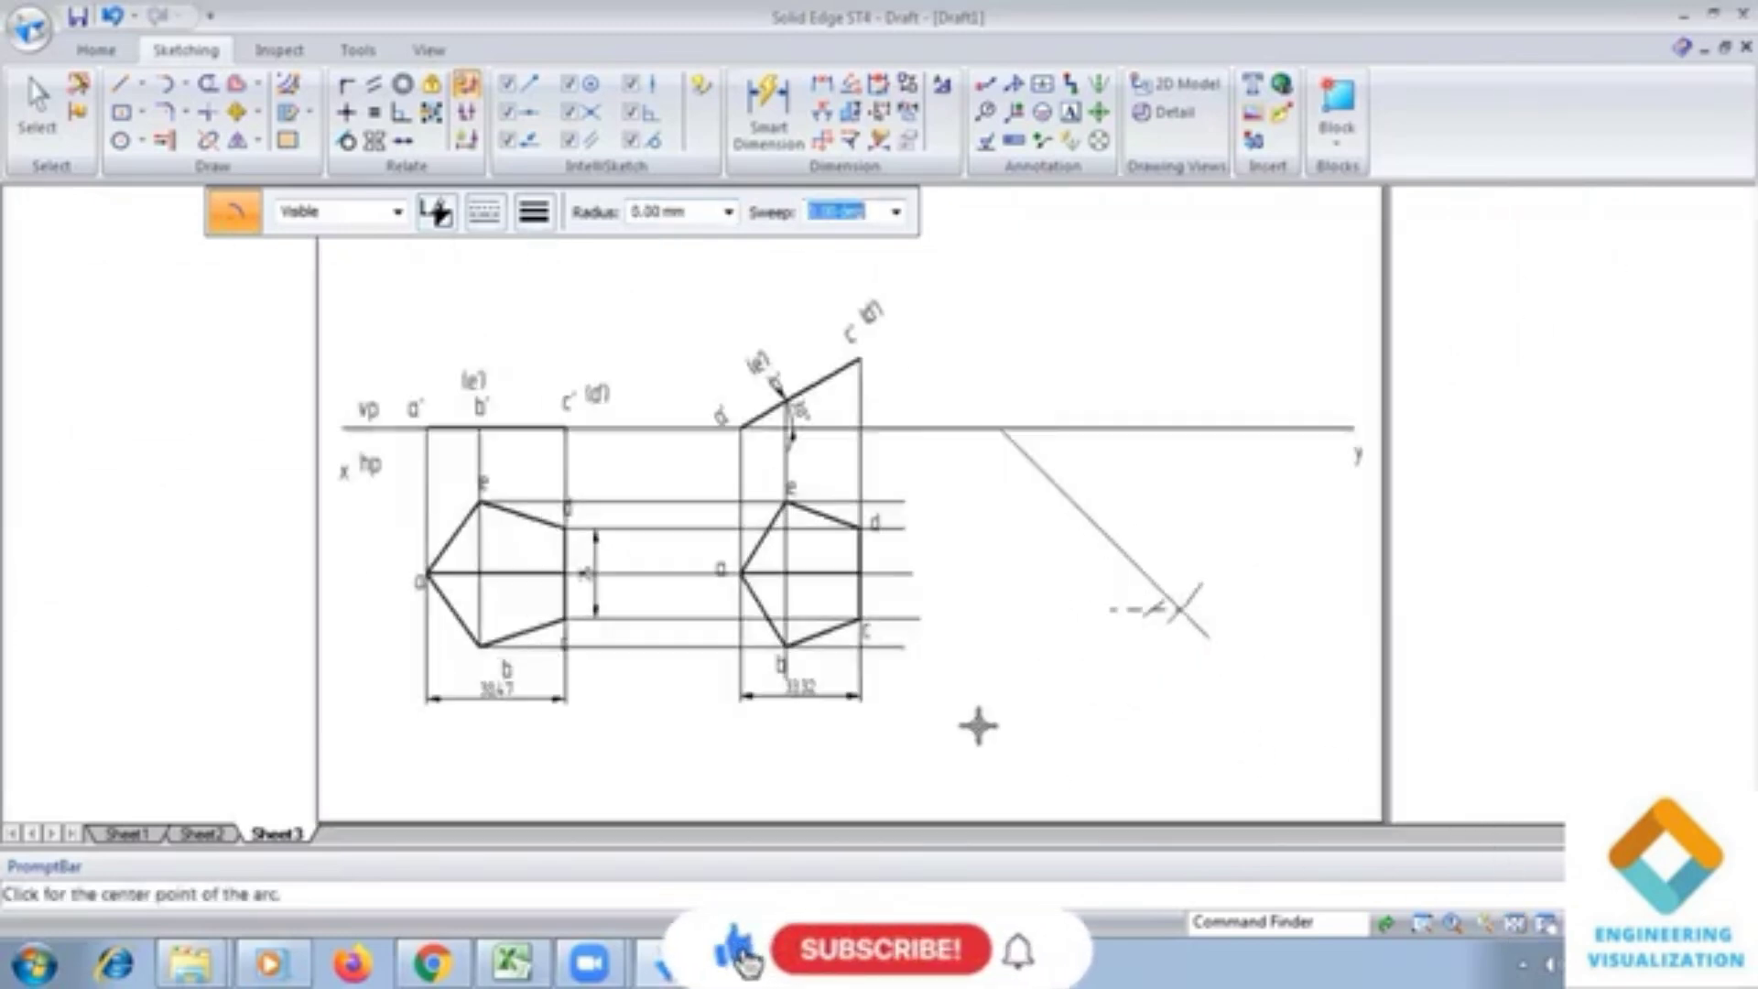
Step: Move the right view's pentagon so its corner a sits on the 45° line
{"action": "key", "text": "Escape"}
{"action": "key", "text": "Escape"}
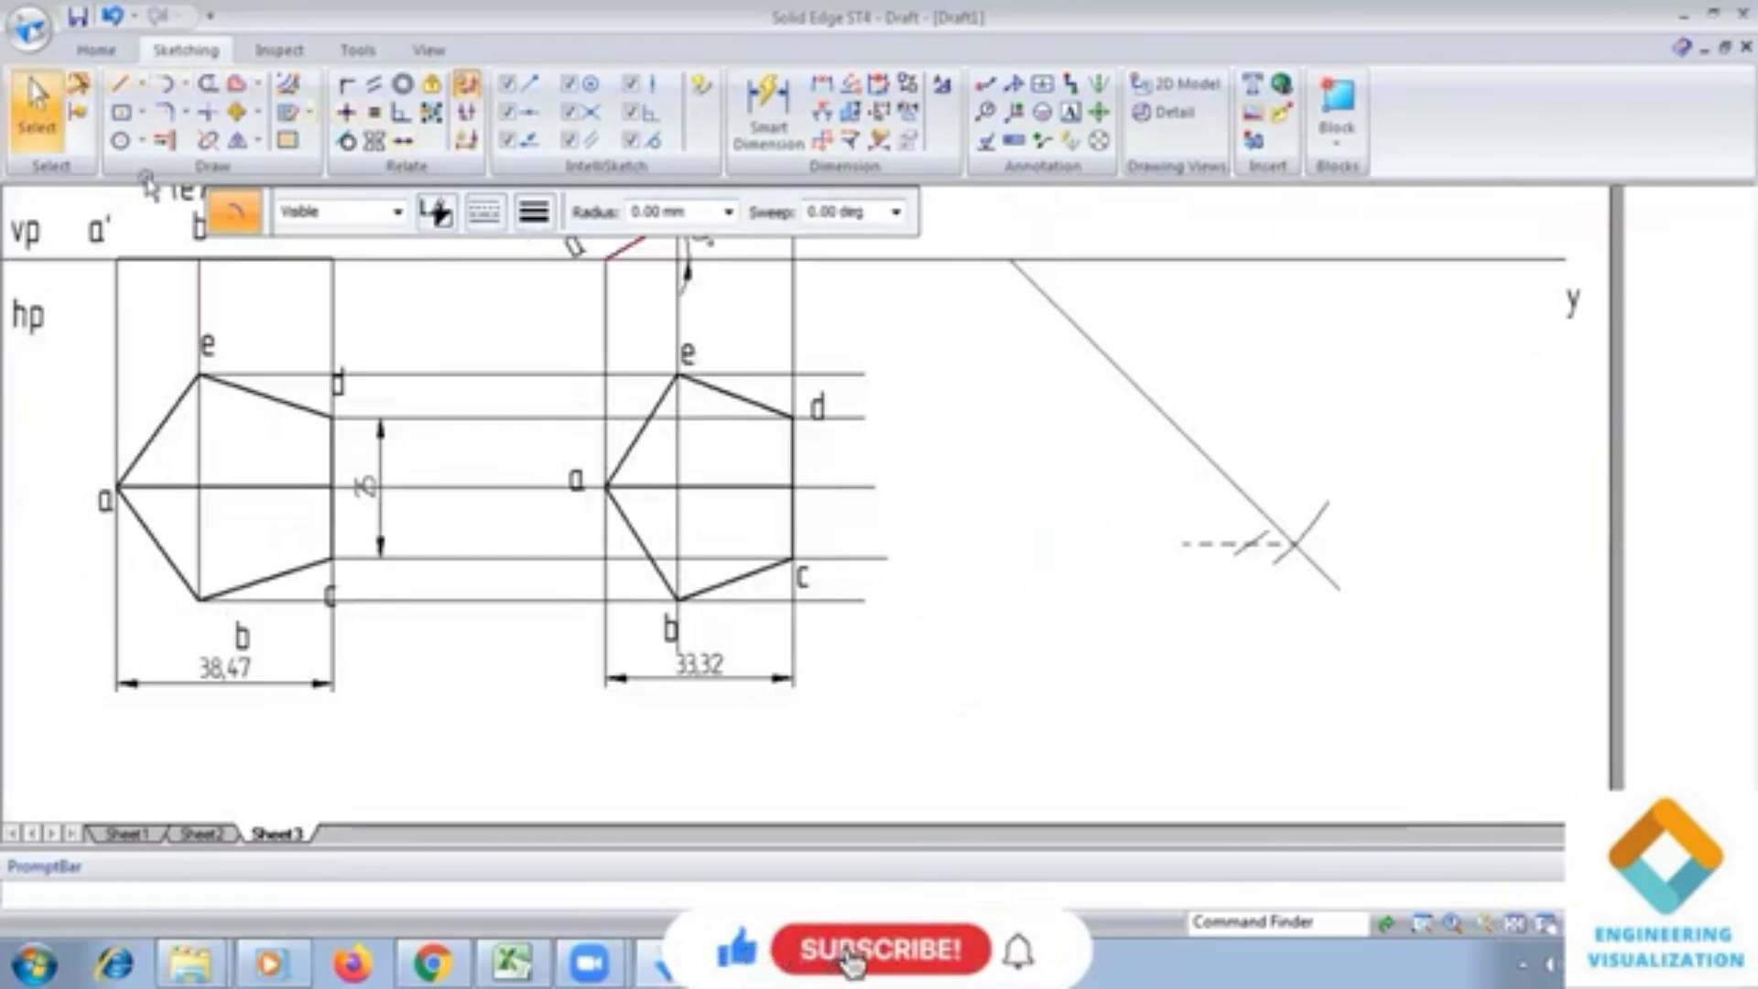
{"action": "left_click_drag", "start_coordinate": [494, 285], "coordinate": [896, 657]}
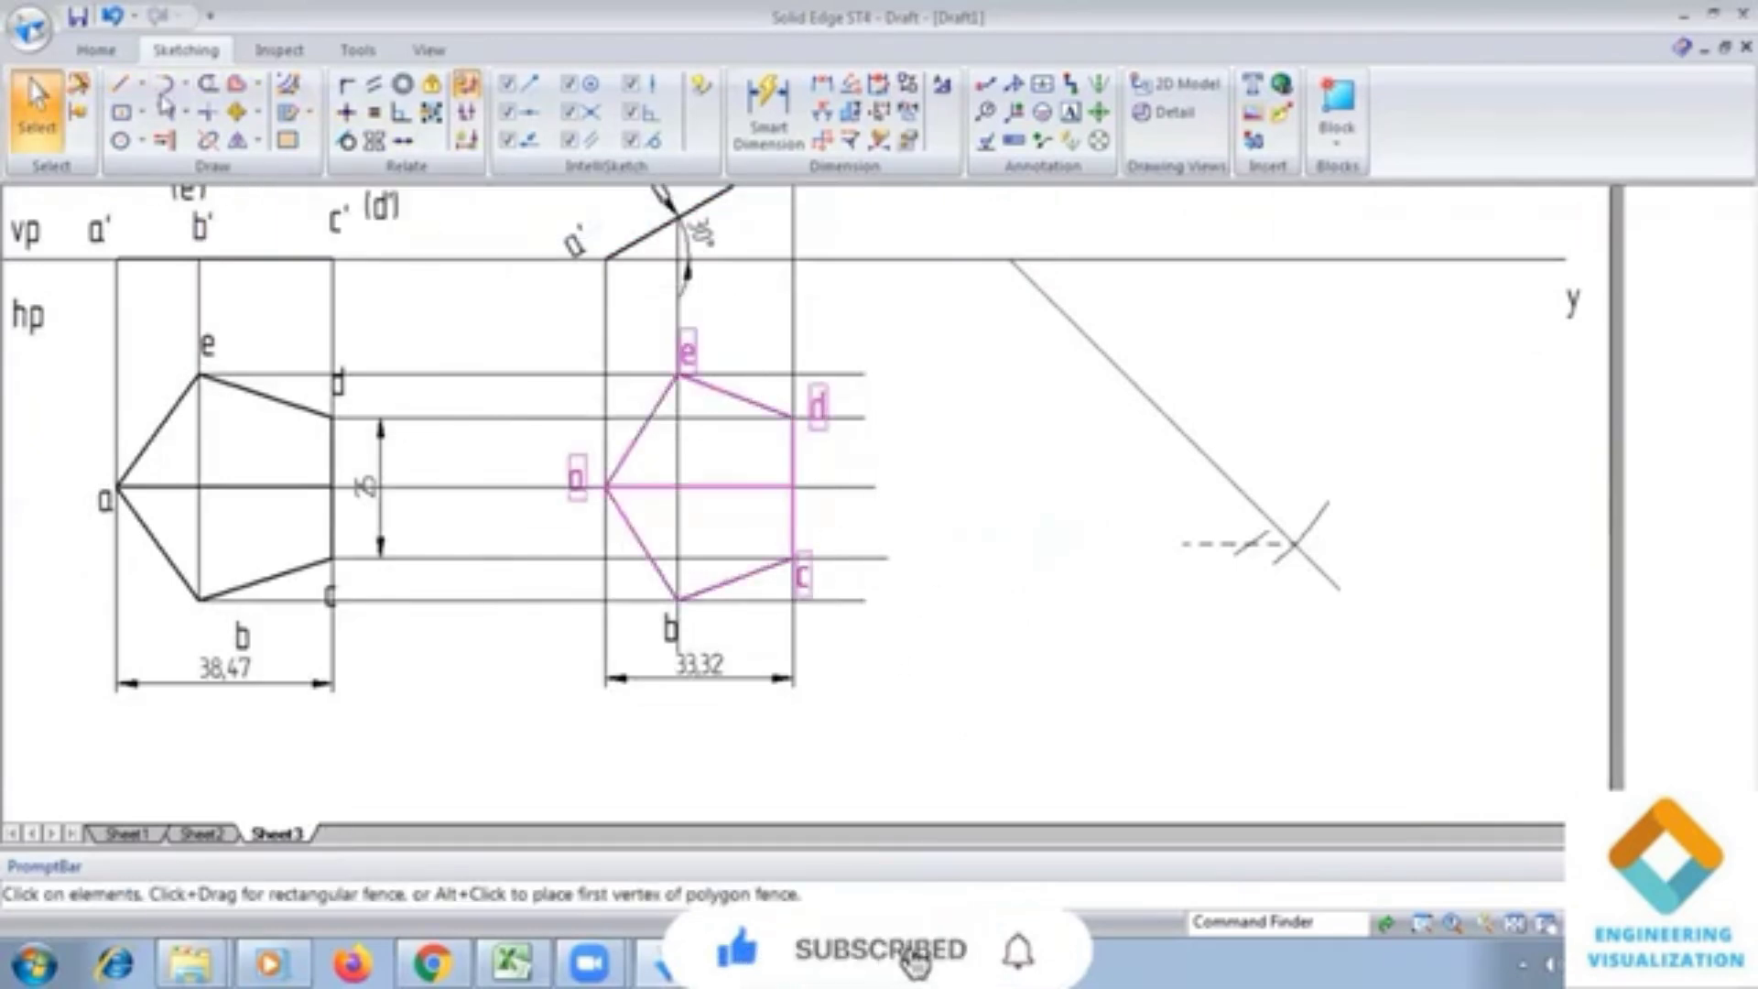
{"action": "left_click", "coordinate": [238, 111]}
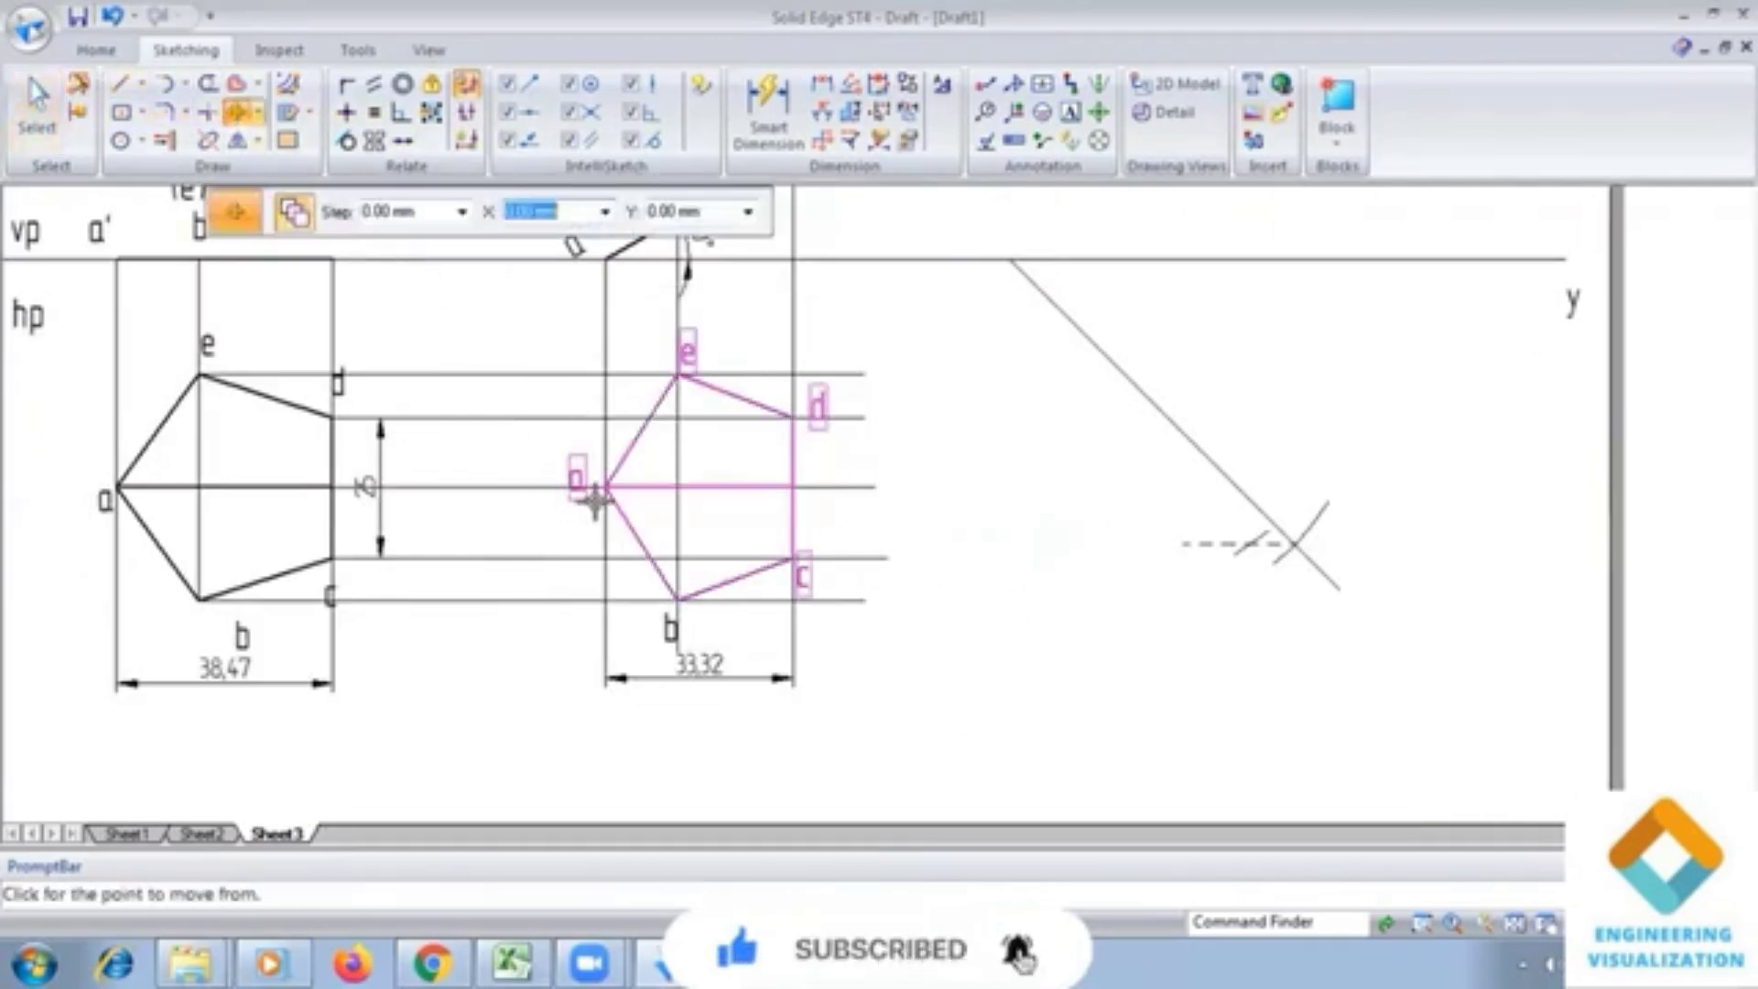
{"action": "left_click", "coordinate": [607, 488]}
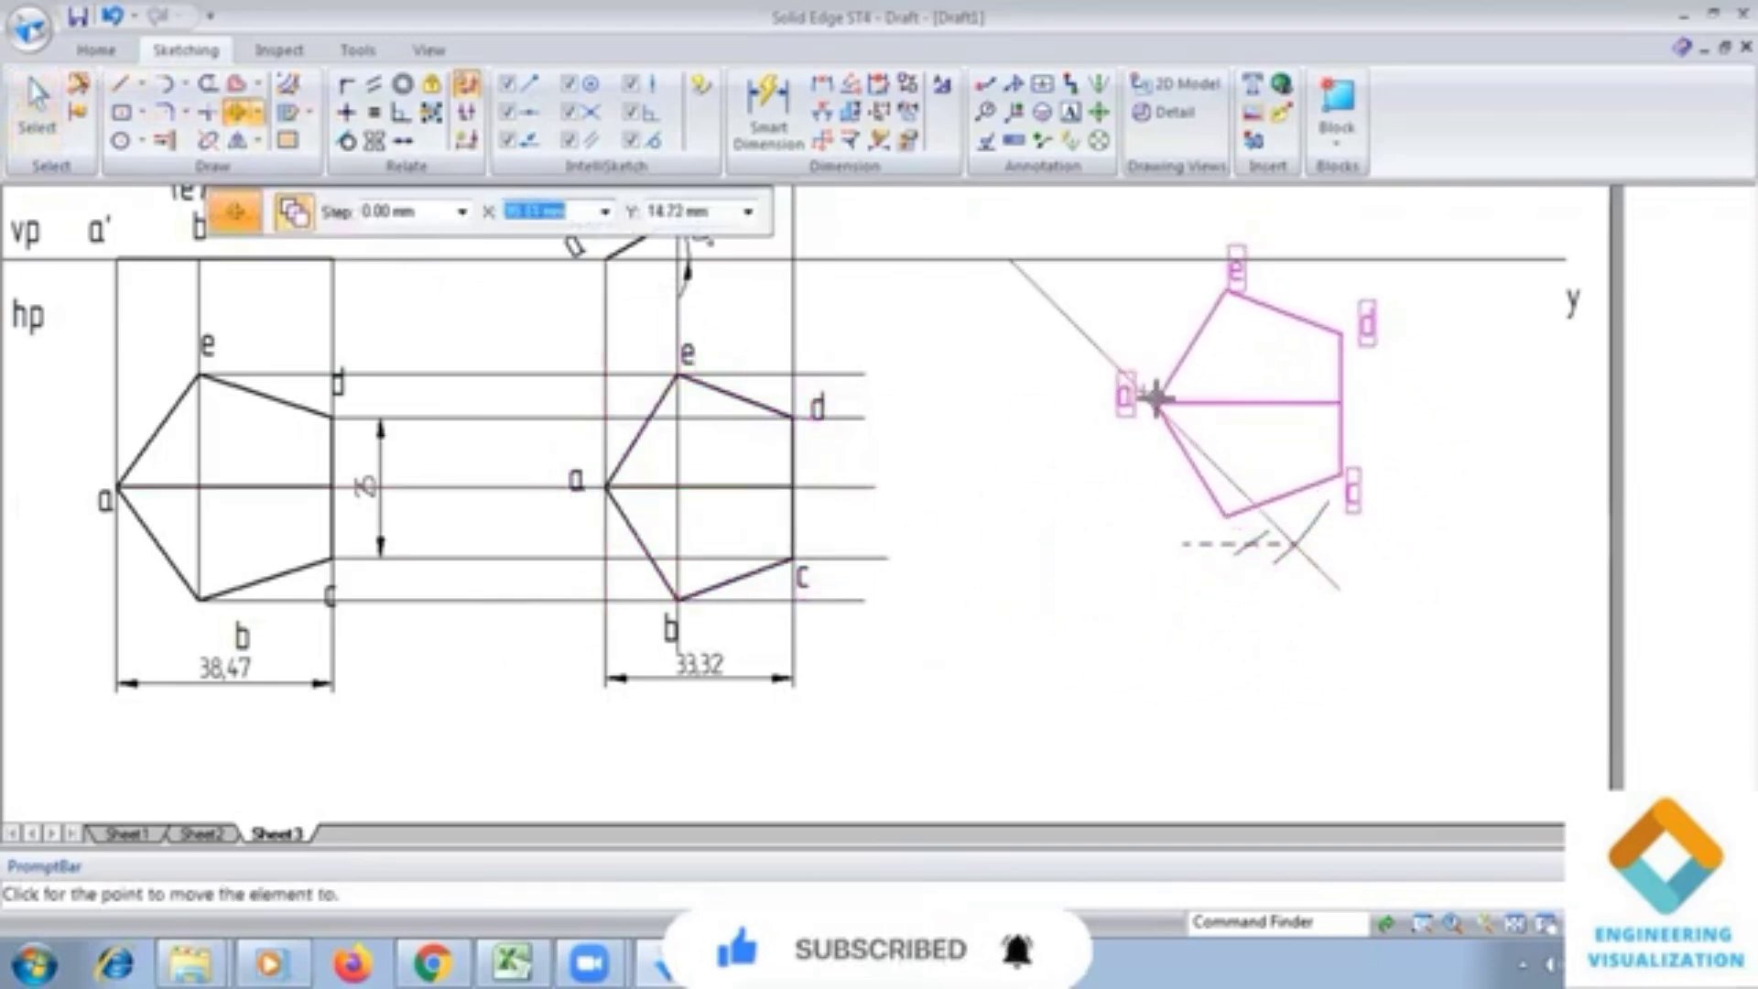
{"action": "left_click", "coordinate": [1144, 392]}
{"action": "key", "text": "Escape"}
Step: Rotate the pentagon about corner a into its tilted position
{"action": "left_click", "coordinate": [288, 139]}
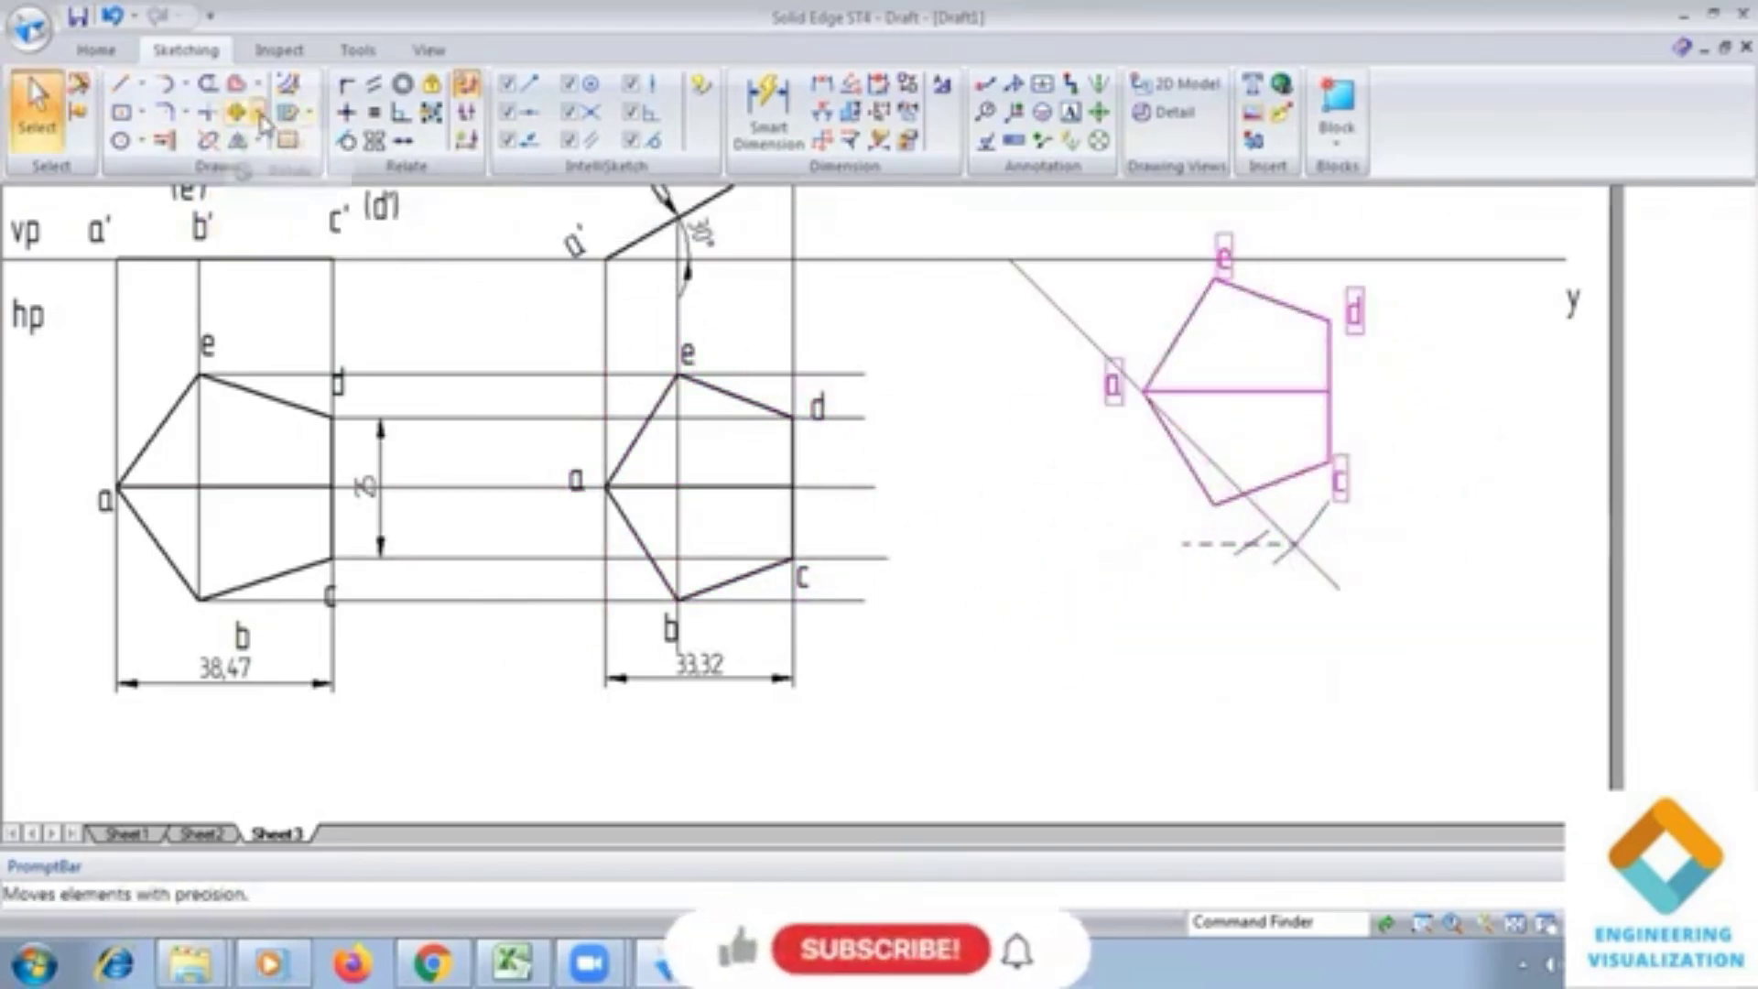
{"action": "left_click", "coordinate": [282, 173]}
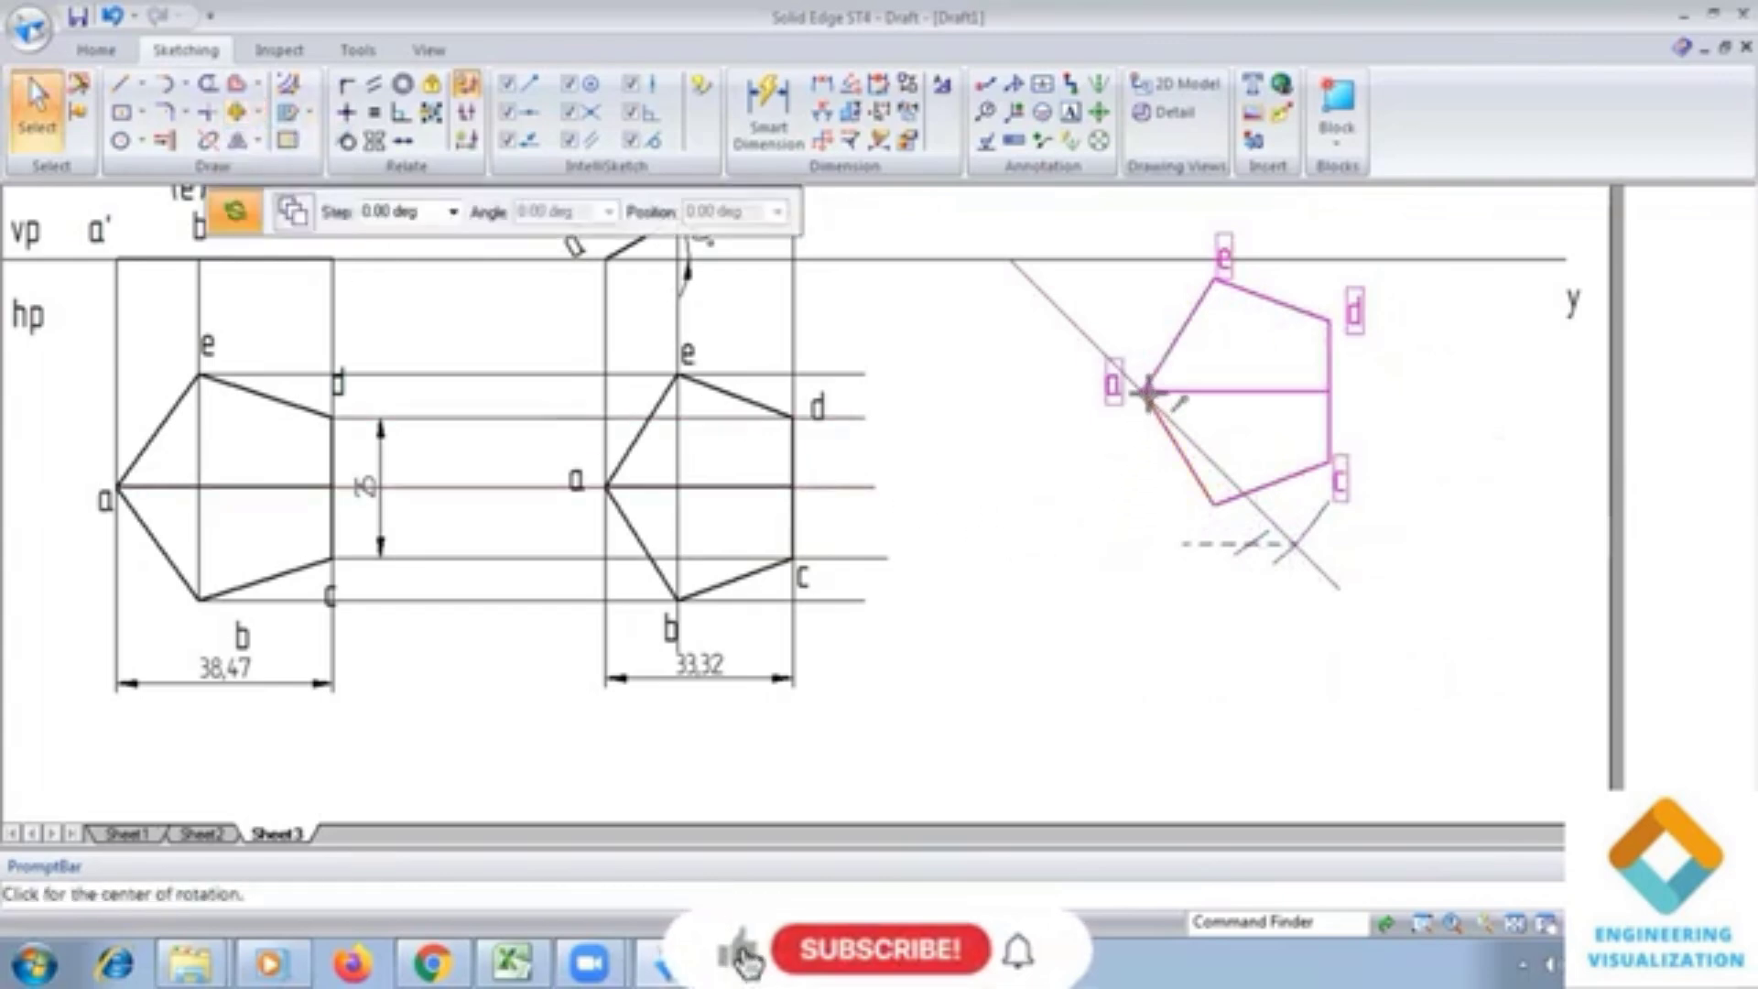
{"action": "left_click", "coordinate": [1145, 392]}
{"action": "left_click", "coordinate": [1335, 394]}
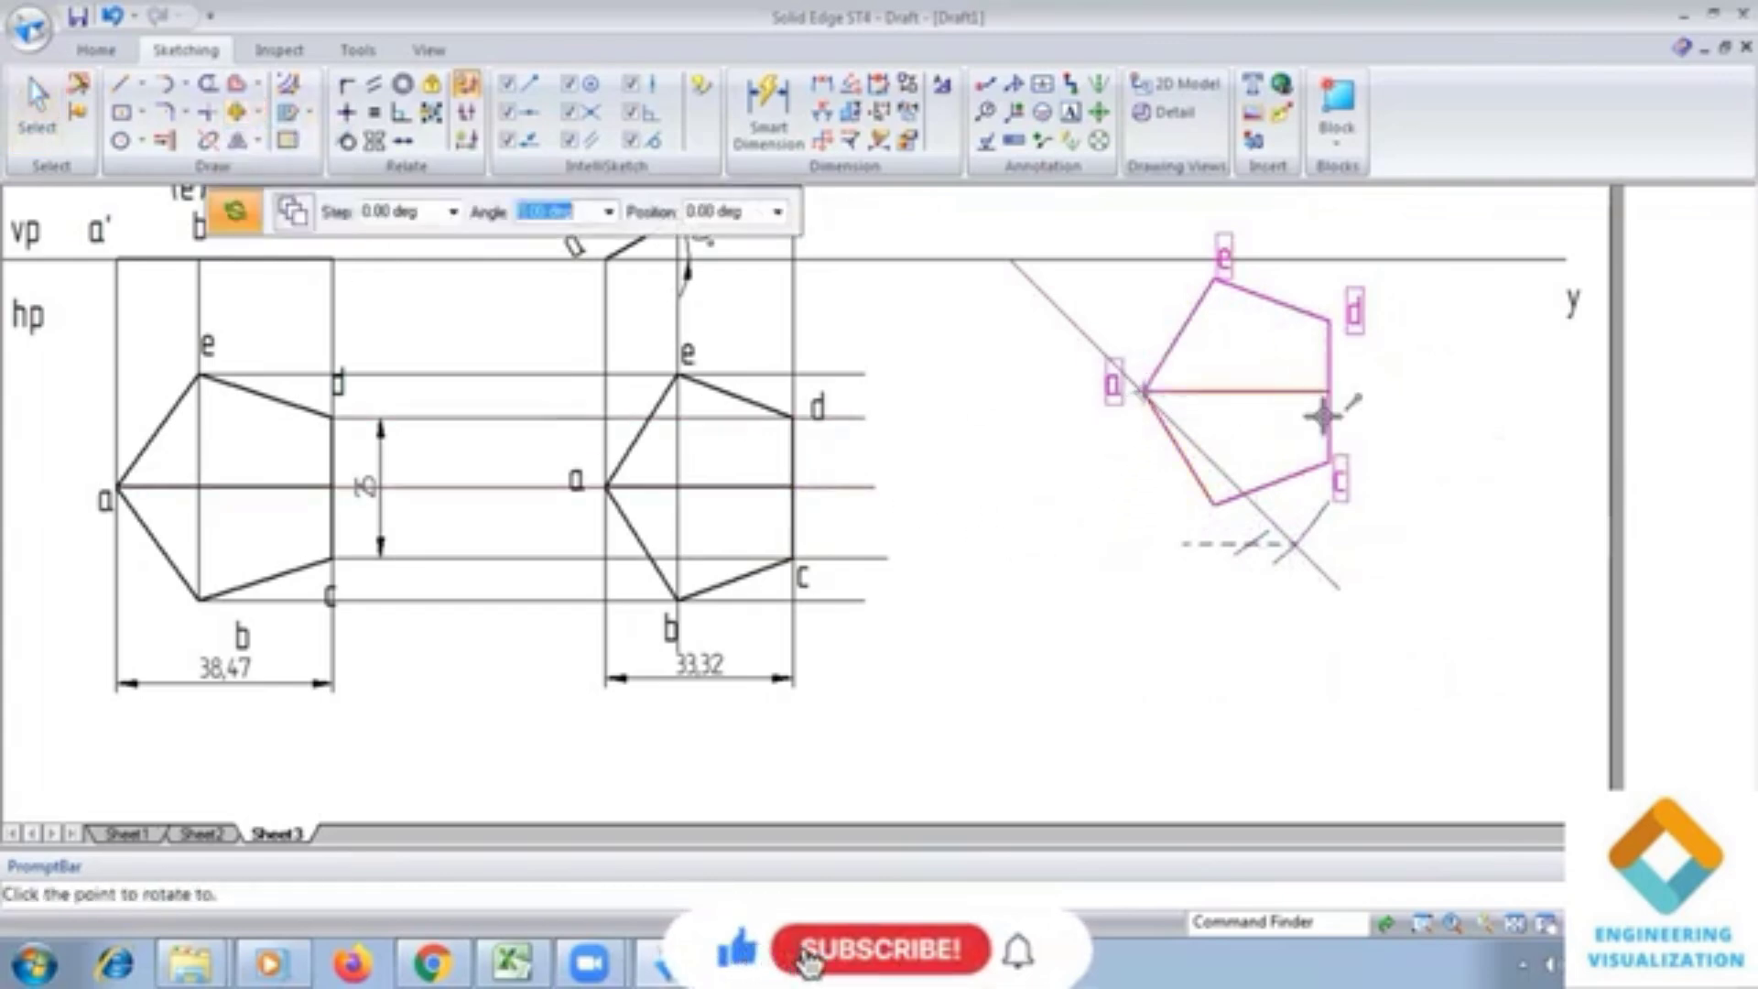
{"action": "scroll", "coordinate": [1252, 544], "scroll_direction": "up", "scroll_amount": 8}
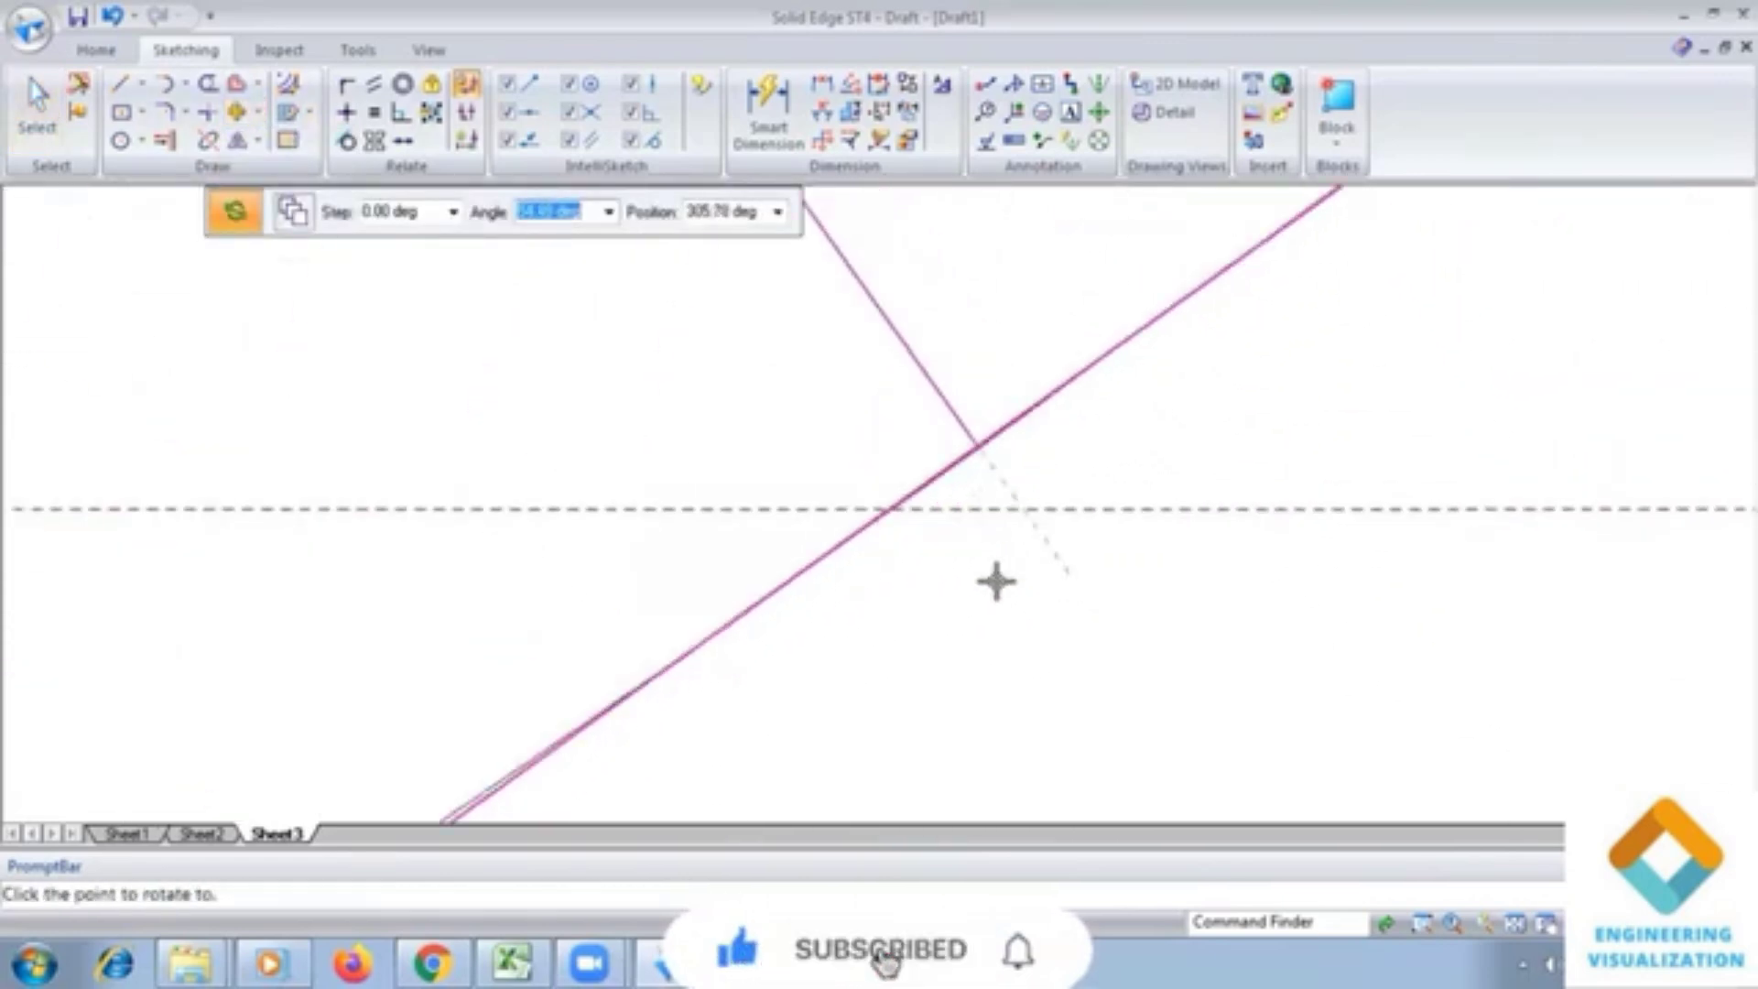
{"action": "middle_click_drag", "start_coordinate": [934, 571], "coordinate": [887, 534]}
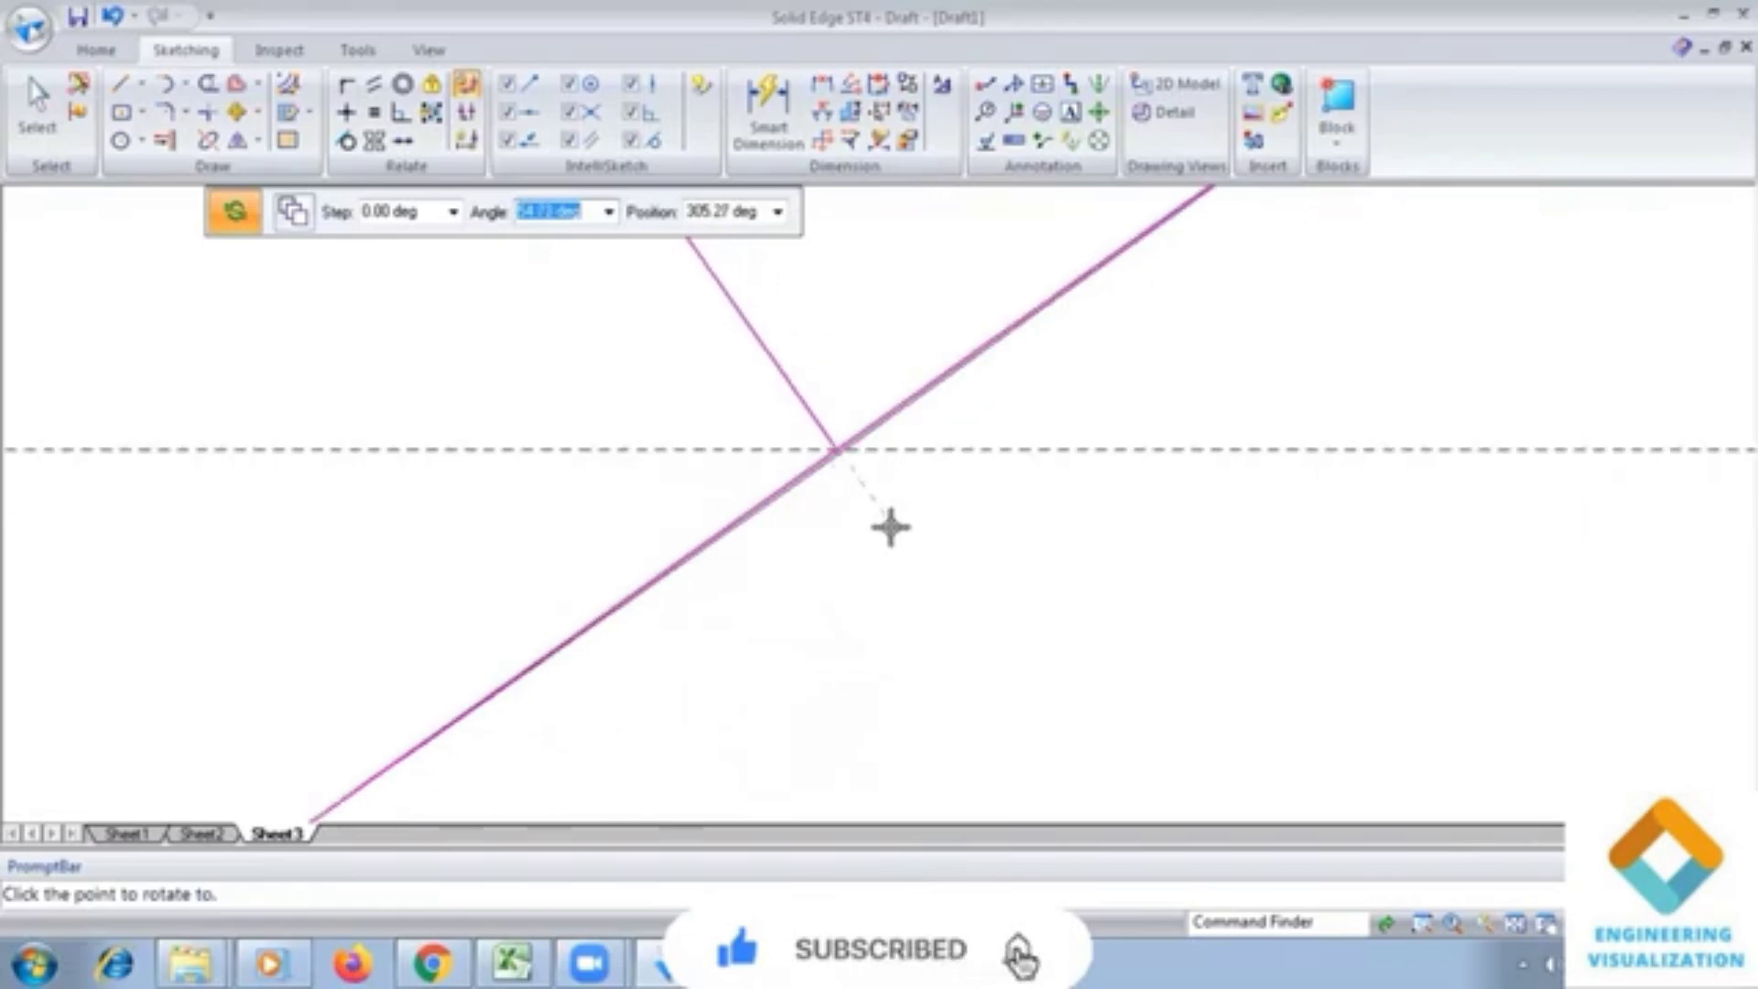
{"action": "left_click", "coordinate": [890, 527]}
{"action": "left_click", "coordinate": [1516, 923]}
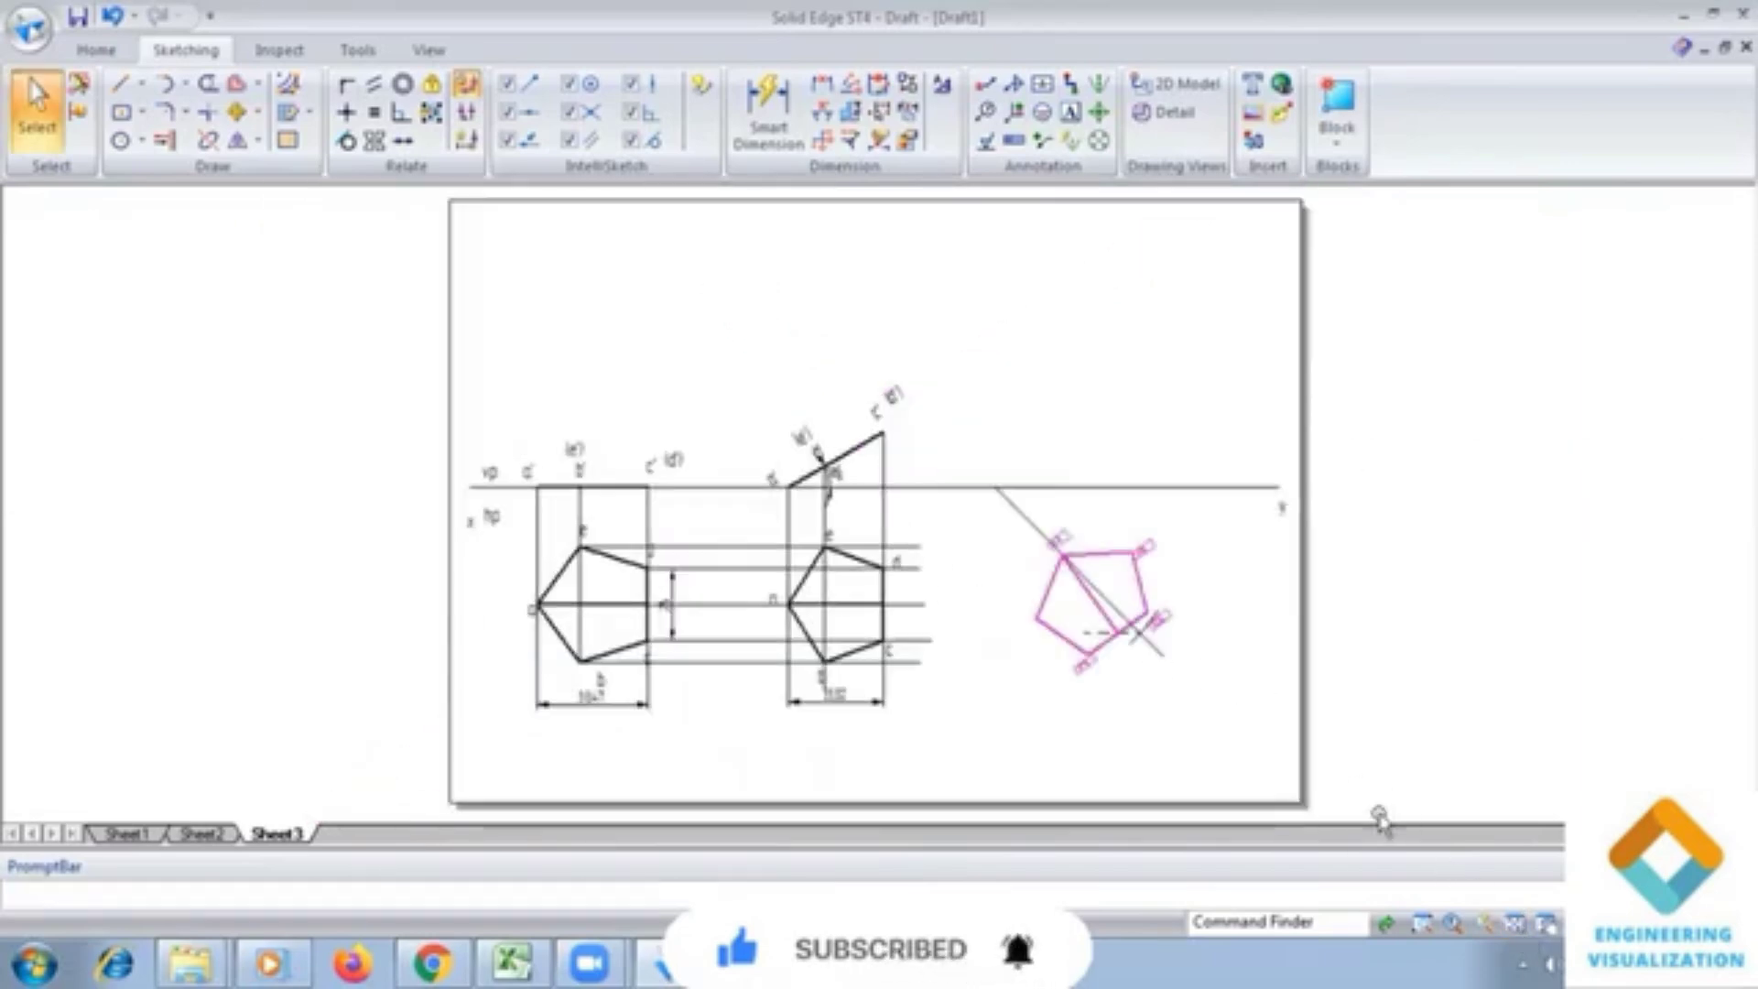
Step: Extend the diagonal through corner a to the x-y line
{"action": "key", "text": "Escape"}
{"action": "scroll", "coordinate": [1025, 678], "scroll_direction": "up", "scroll_amount": 4}
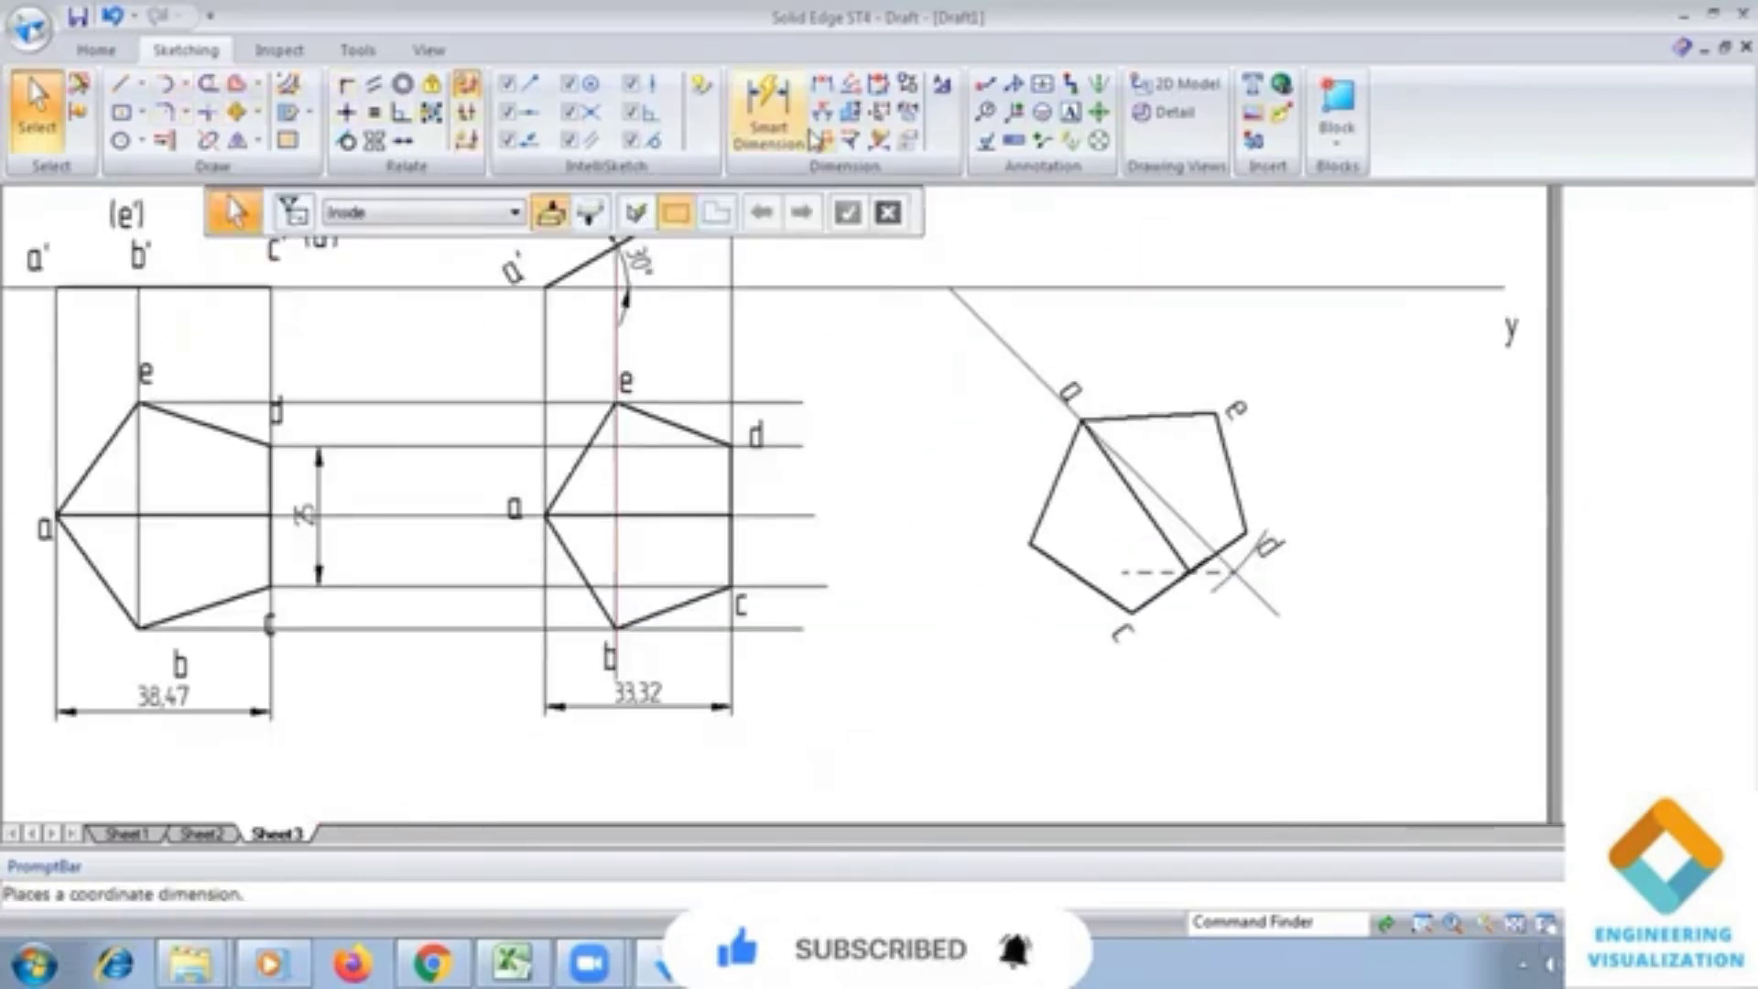
{"action": "left_click", "coordinate": [162, 139]}
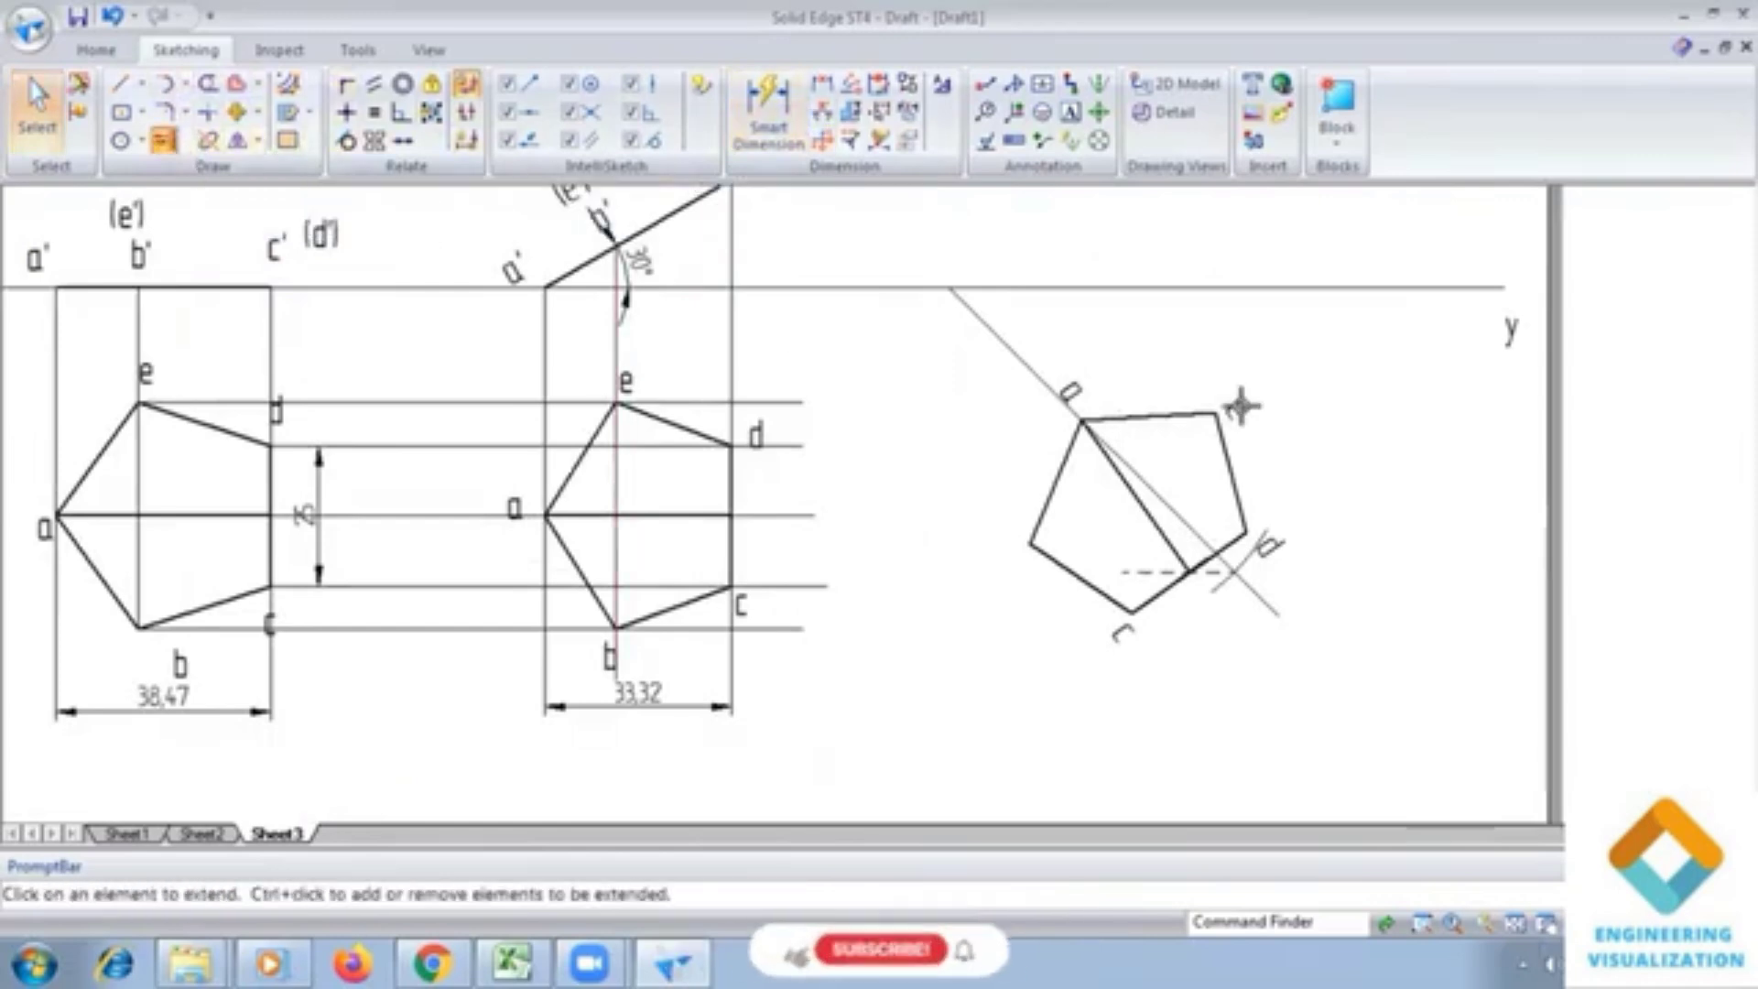
{"action": "left_click", "coordinate": [1138, 494]}
Step: Dimension the 45° and 55° angles between the inclined lines and the x-y line
{"action": "left_click", "coordinate": [822, 111]}
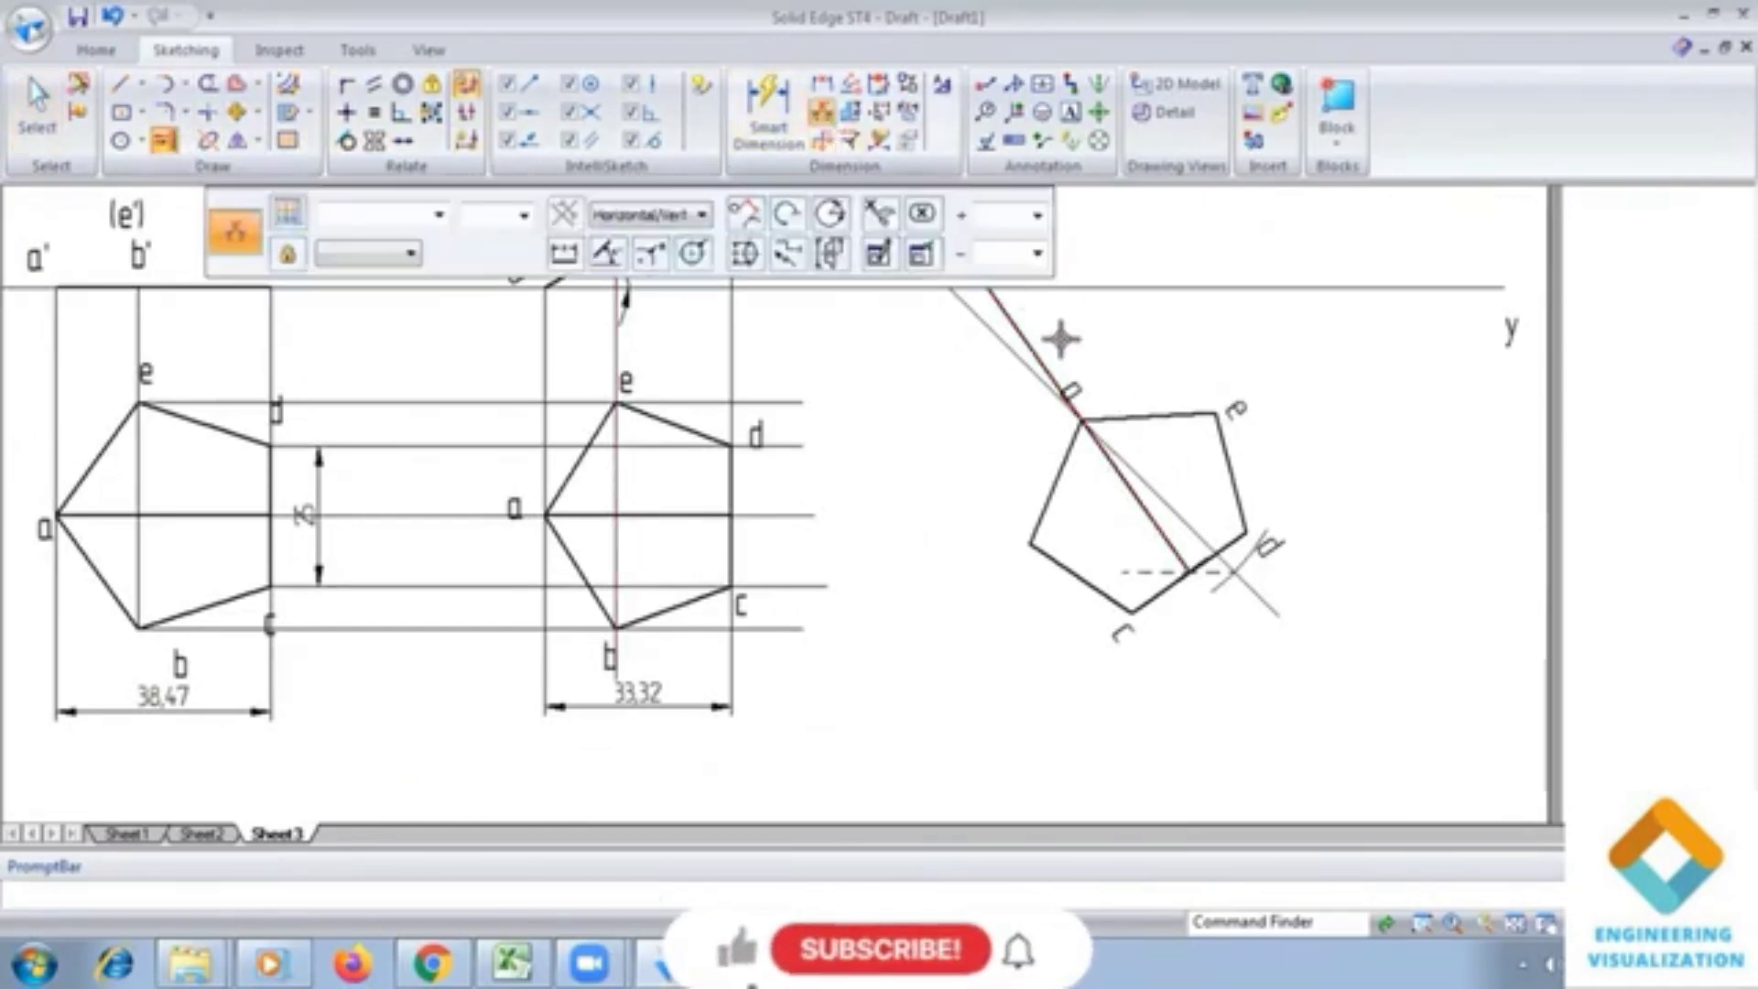
{"action": "left_click", "coordinate": [1117, 290]}
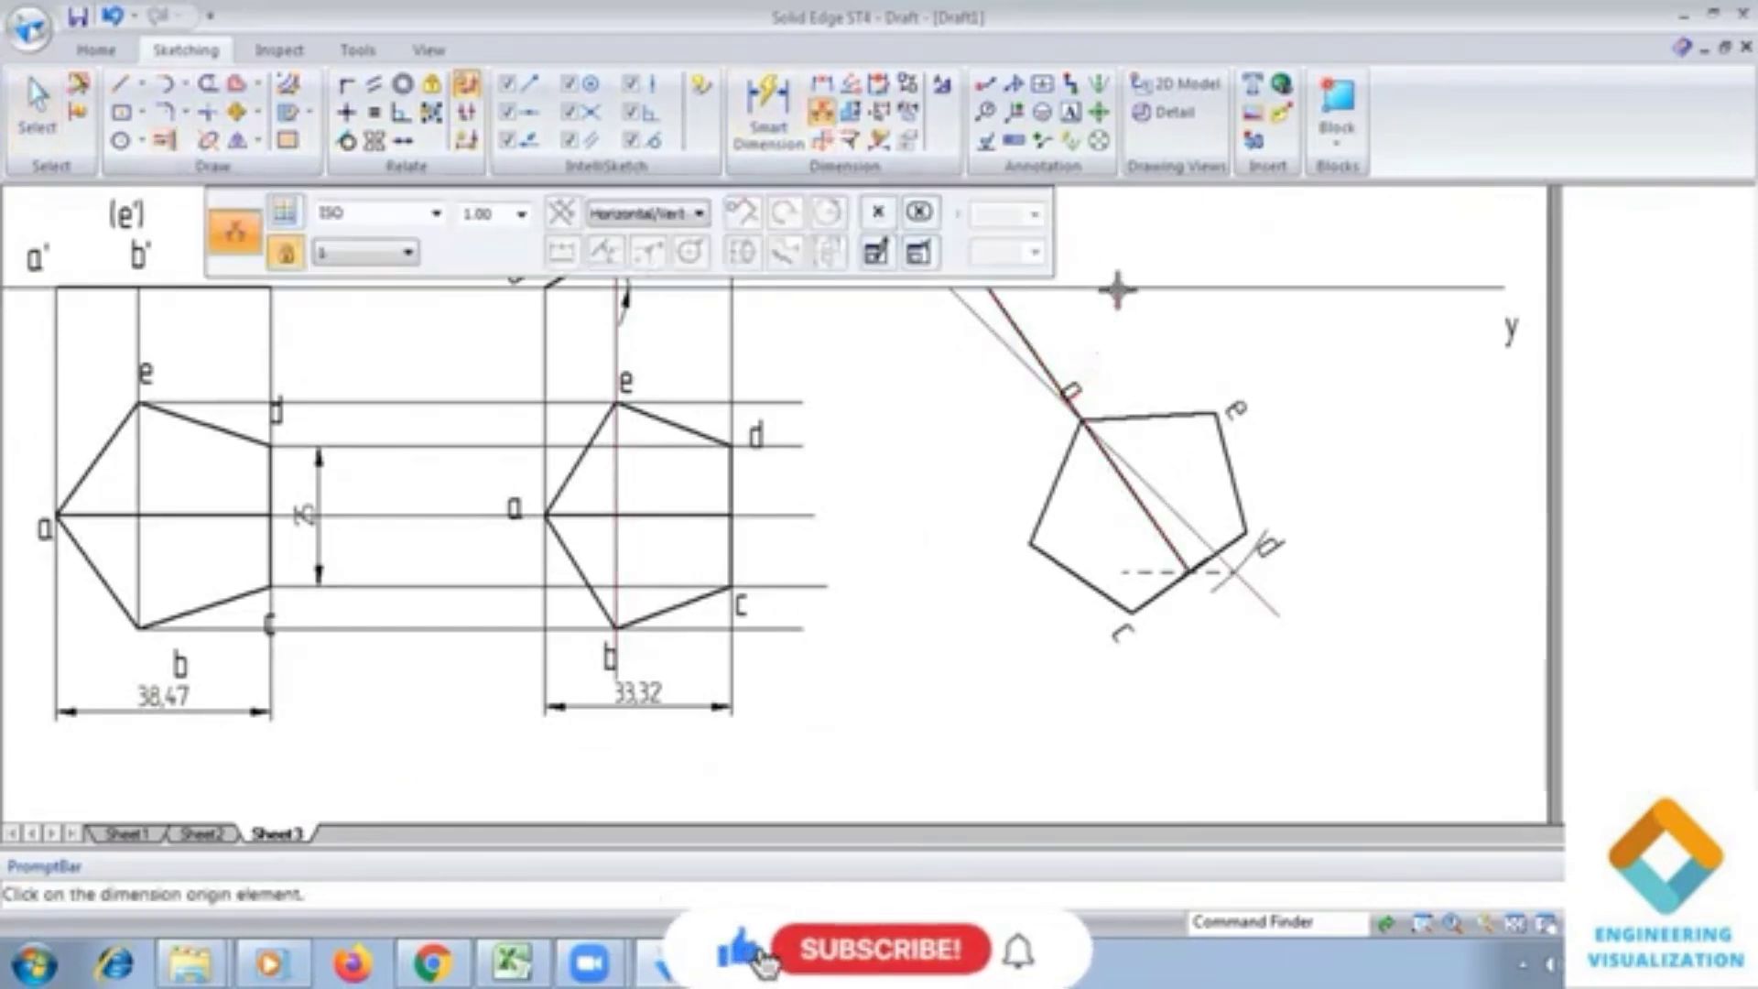
{"action": "left_click", "coordinate": [1014, 358]}
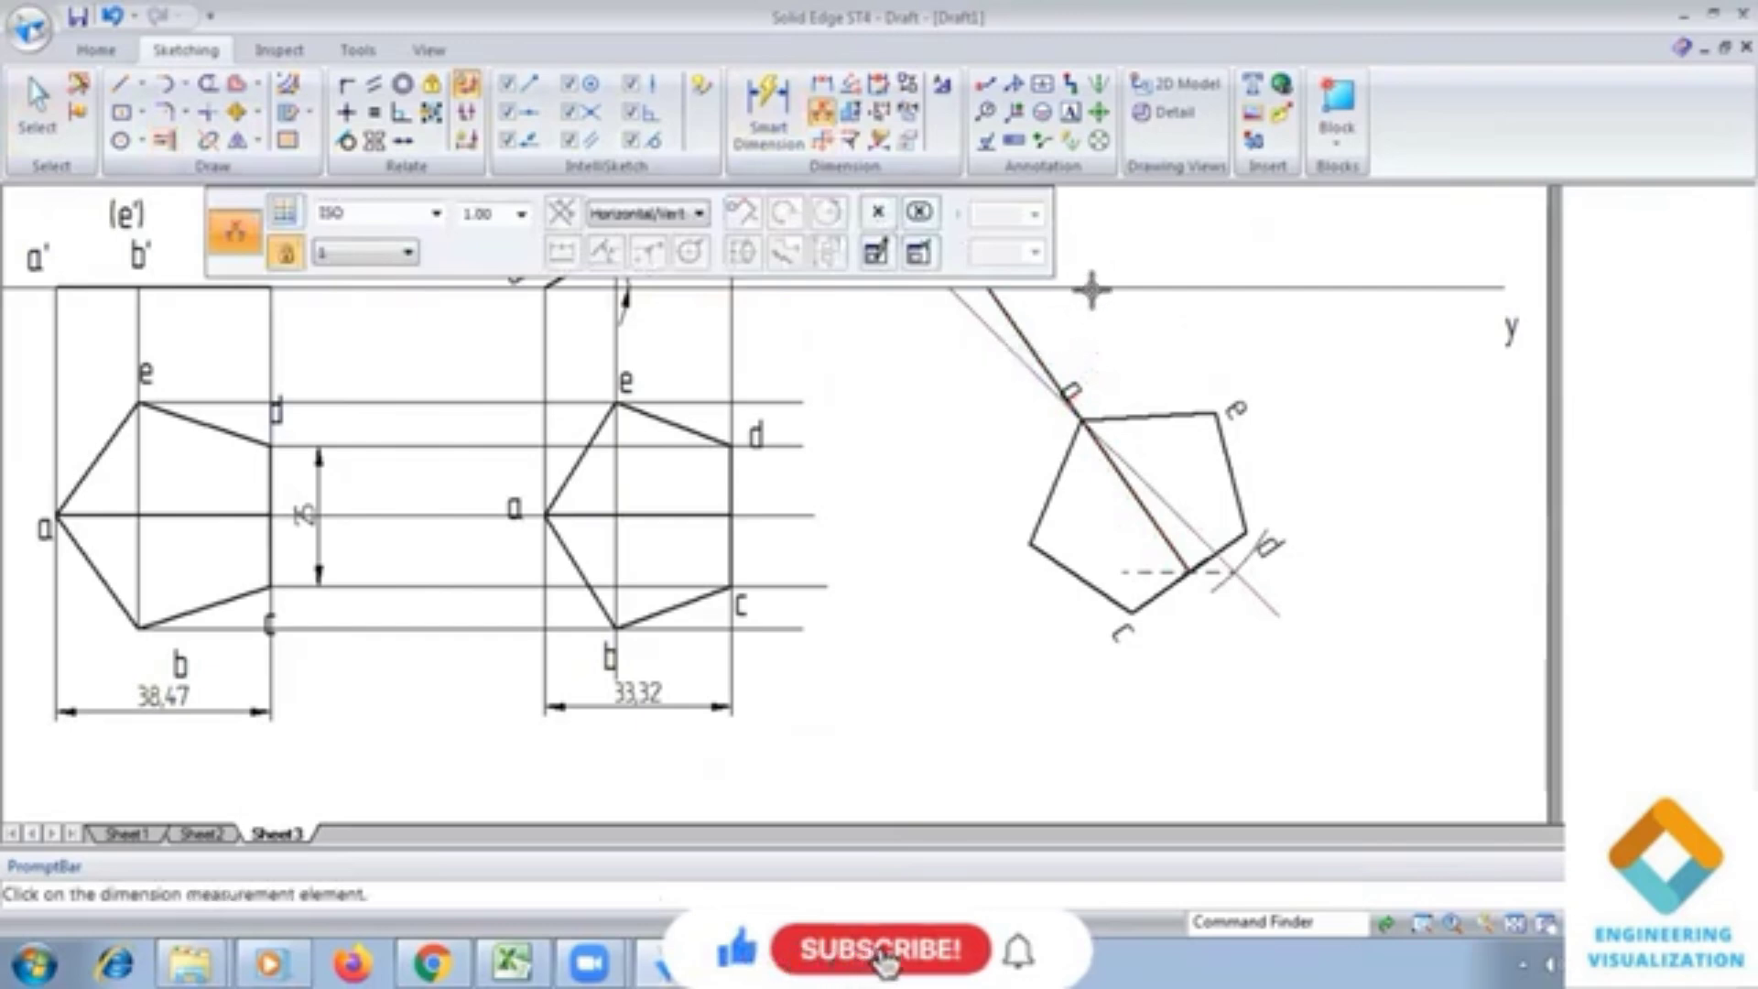
{"action": "left_click", "coordinate": [1092, 290]}
{"action": "left_click", "coordinate": [1070, 339]}
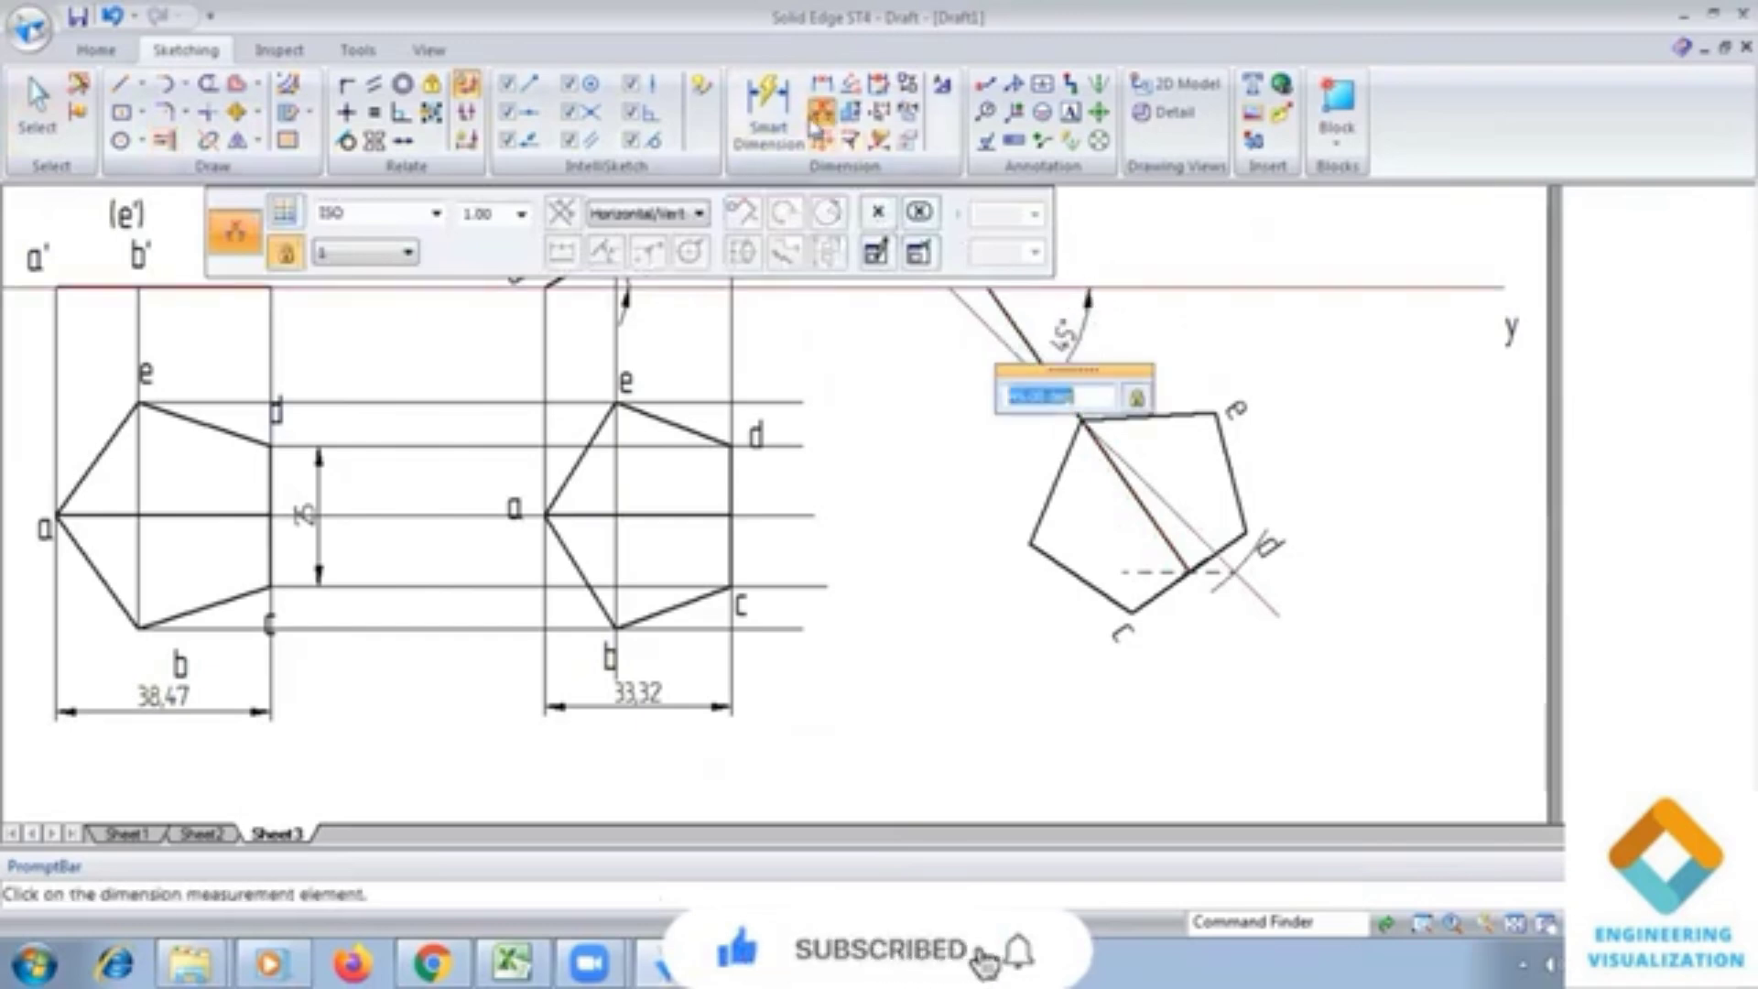
{"action": "left_click", "coordinate": [1016, 316]}
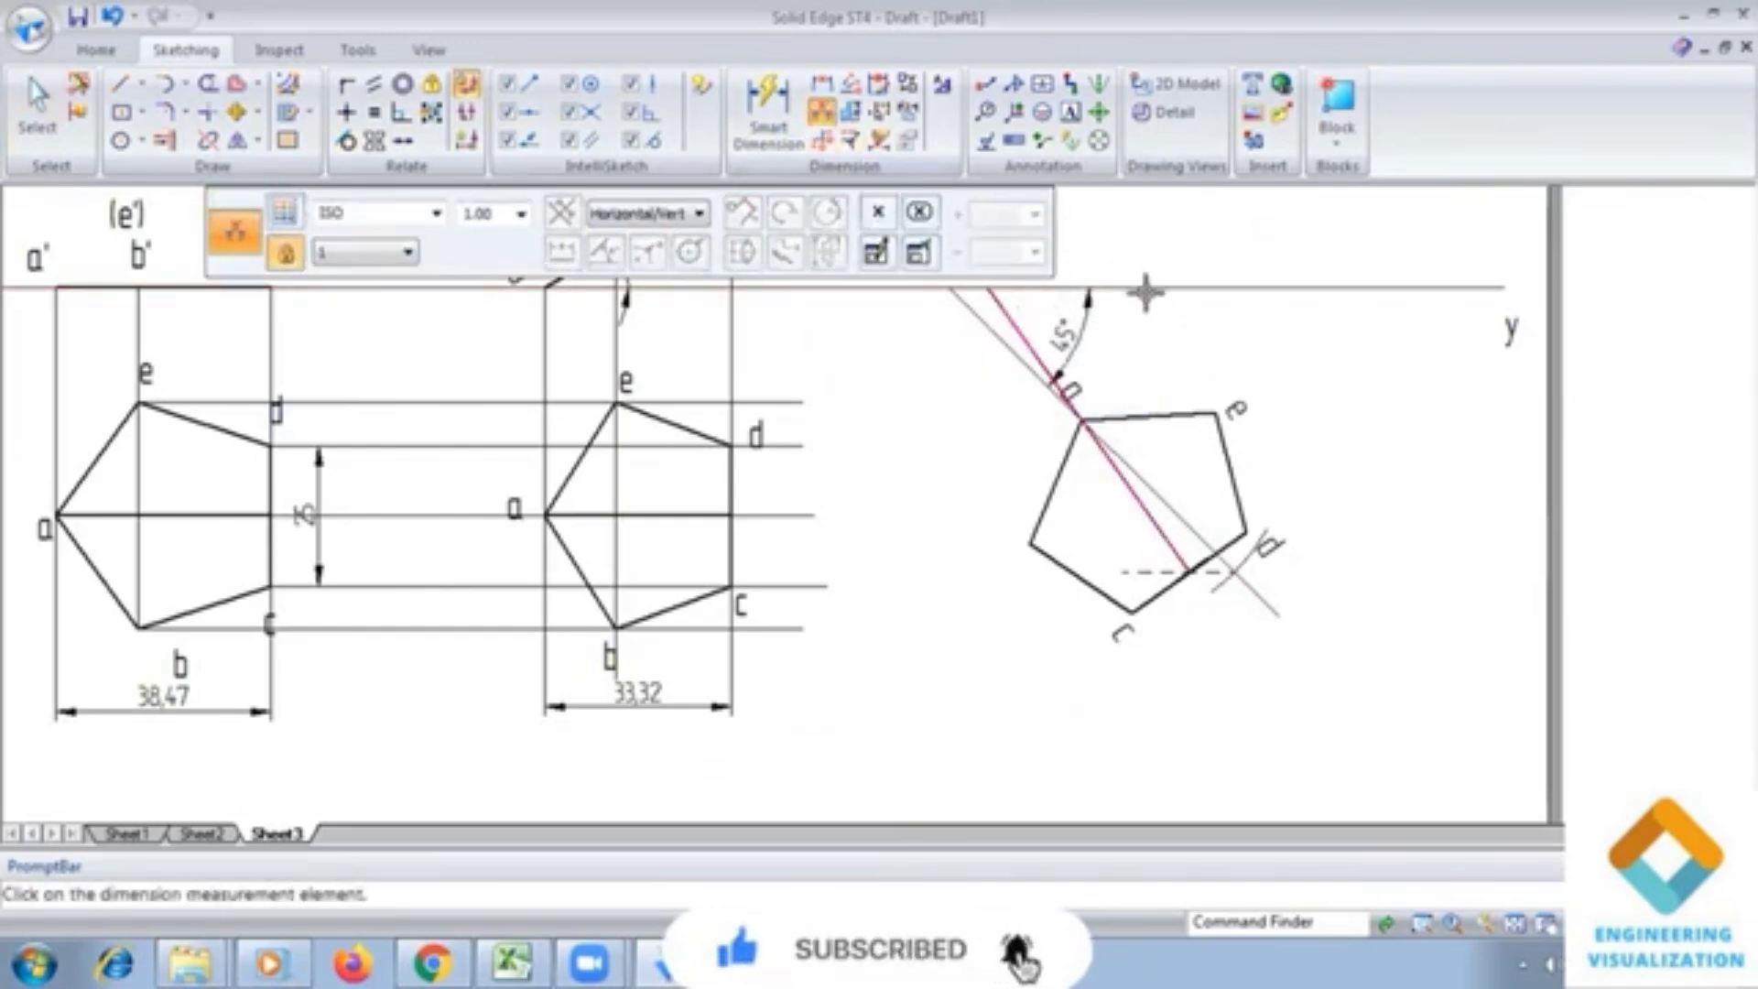
{"action": "left_click", "coordinate": [1145, 287]}
{"action": "left_click", "coordinate": [1146, 286]}
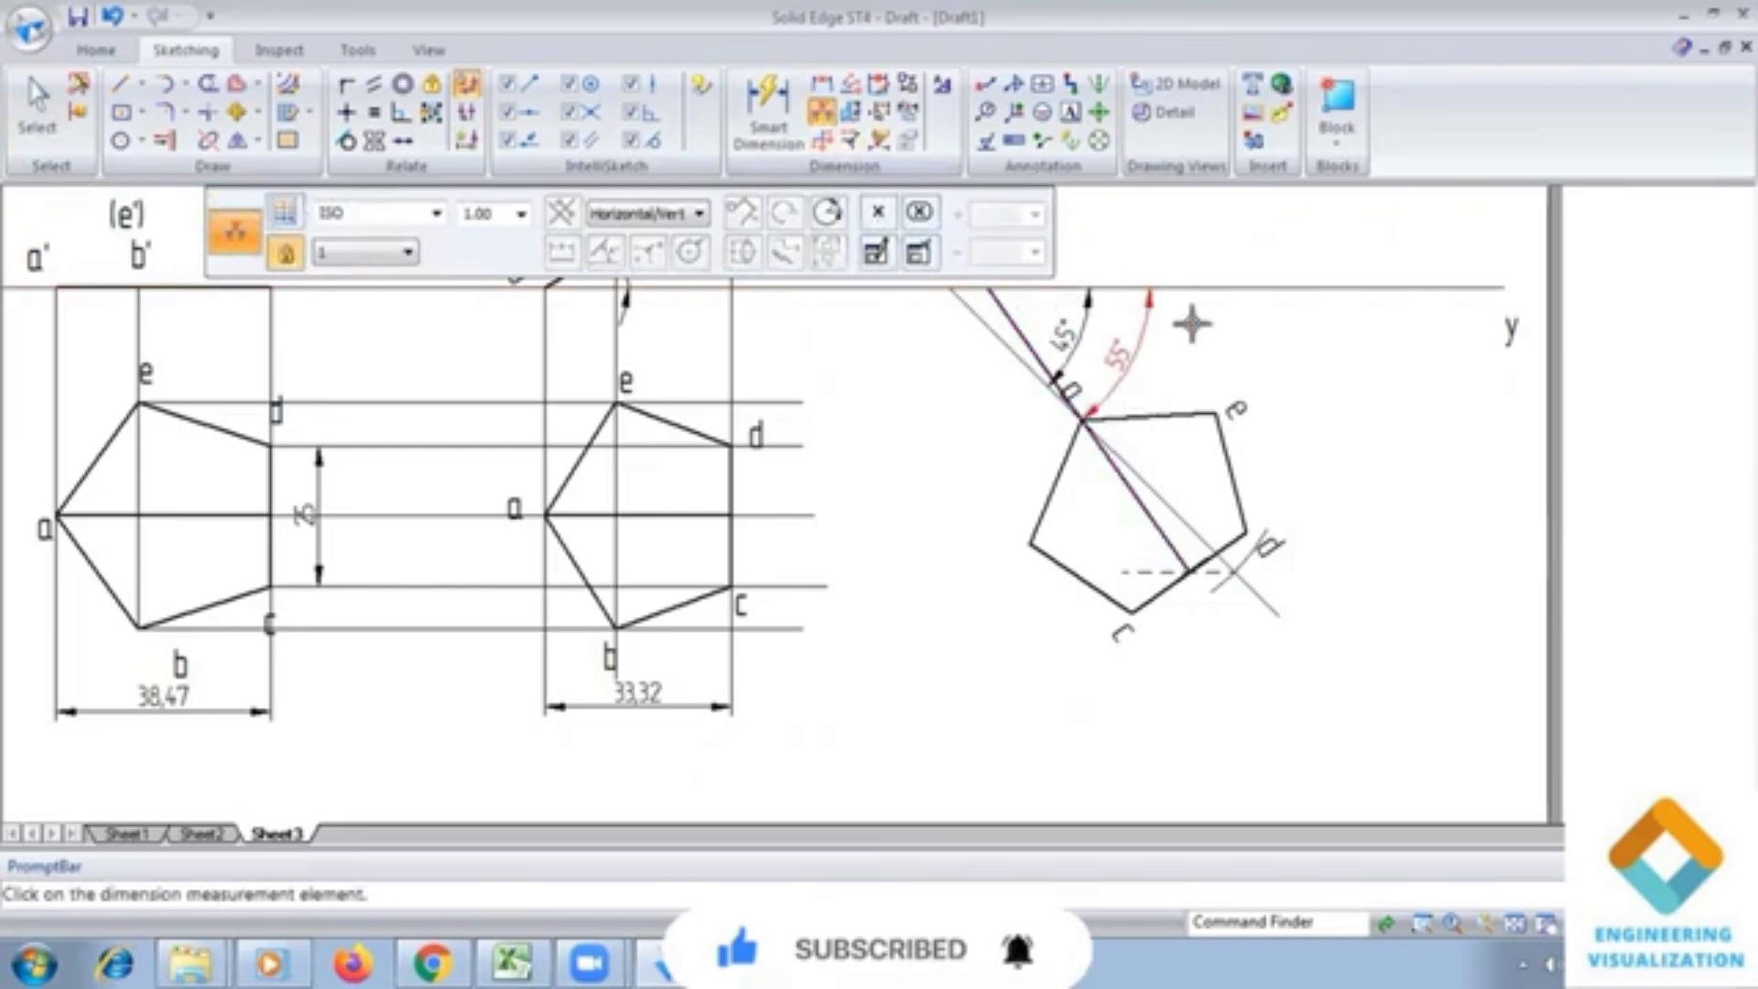
{"action": "left_click", "coordinate": [1113, 352]}
{"action": "scroll", "coordinate": [1268, 691], "scroll_direction": "down", "scroll_amount": 3}
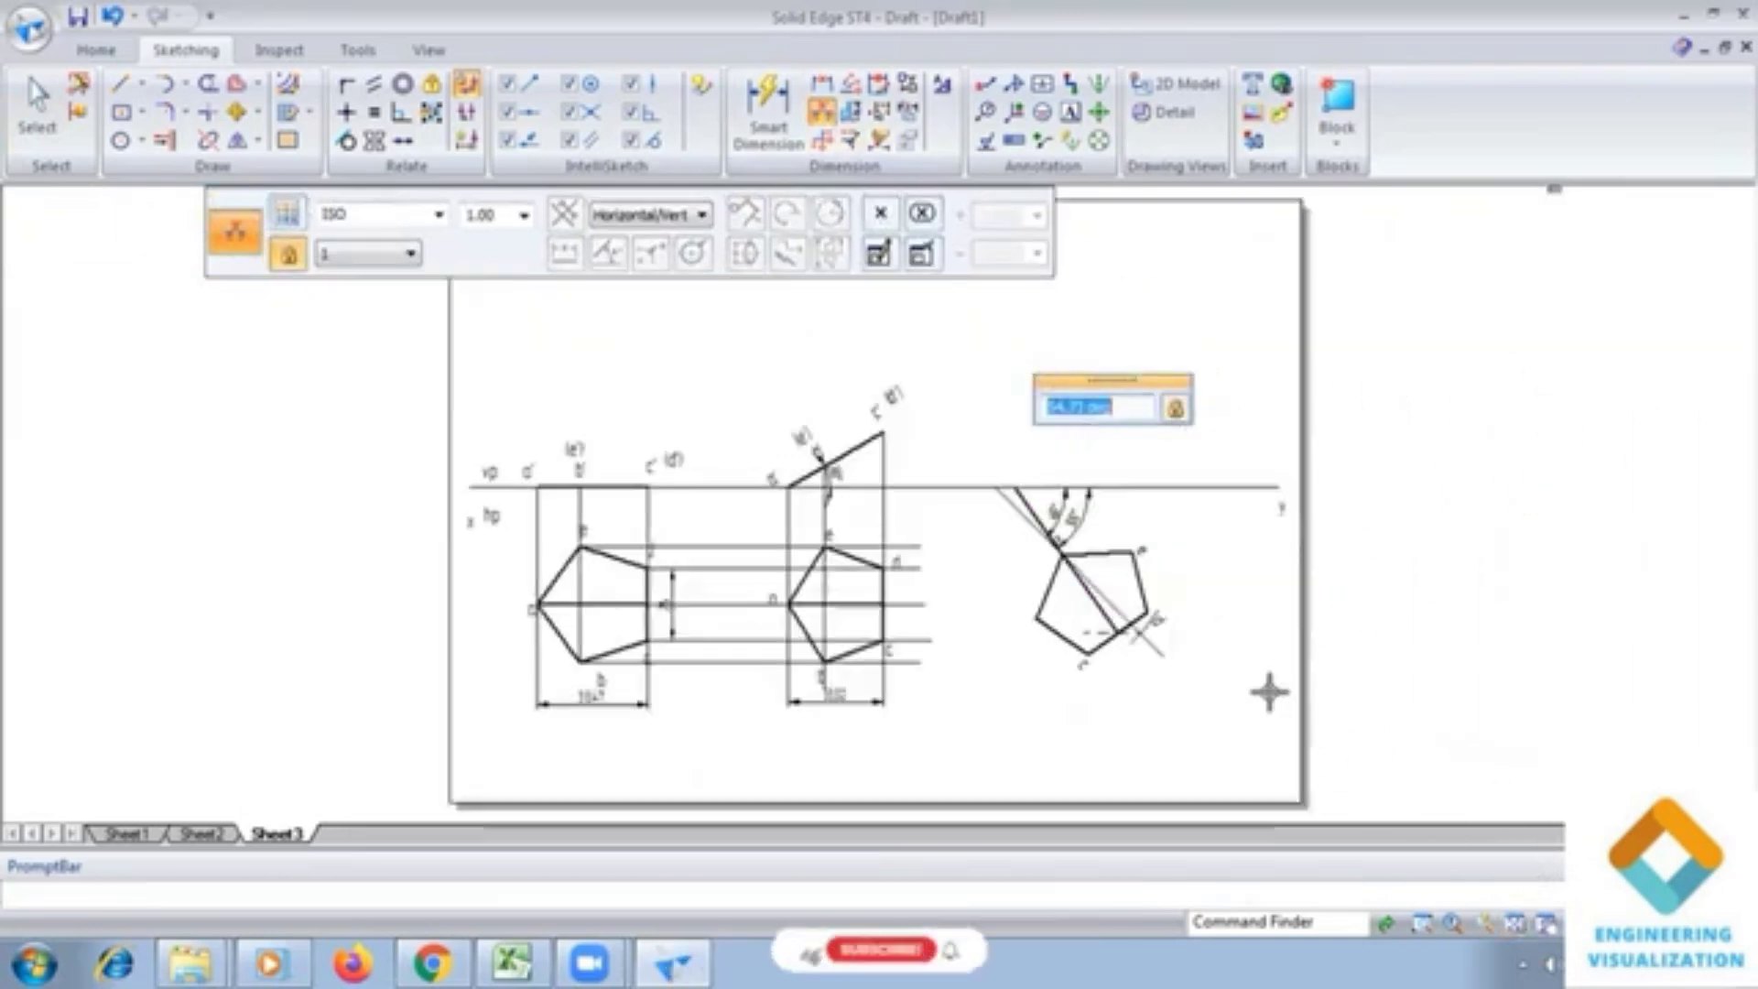
{"action": "scroll", "coordinate": [1211, 643], "scroll_direction": "up", "scroll_amount": 1}
Step: Draw 0.13 mm vertical projectors up from vertices b, e, d and c
{"action": "left_click", "coordinate": [1070, 111]}
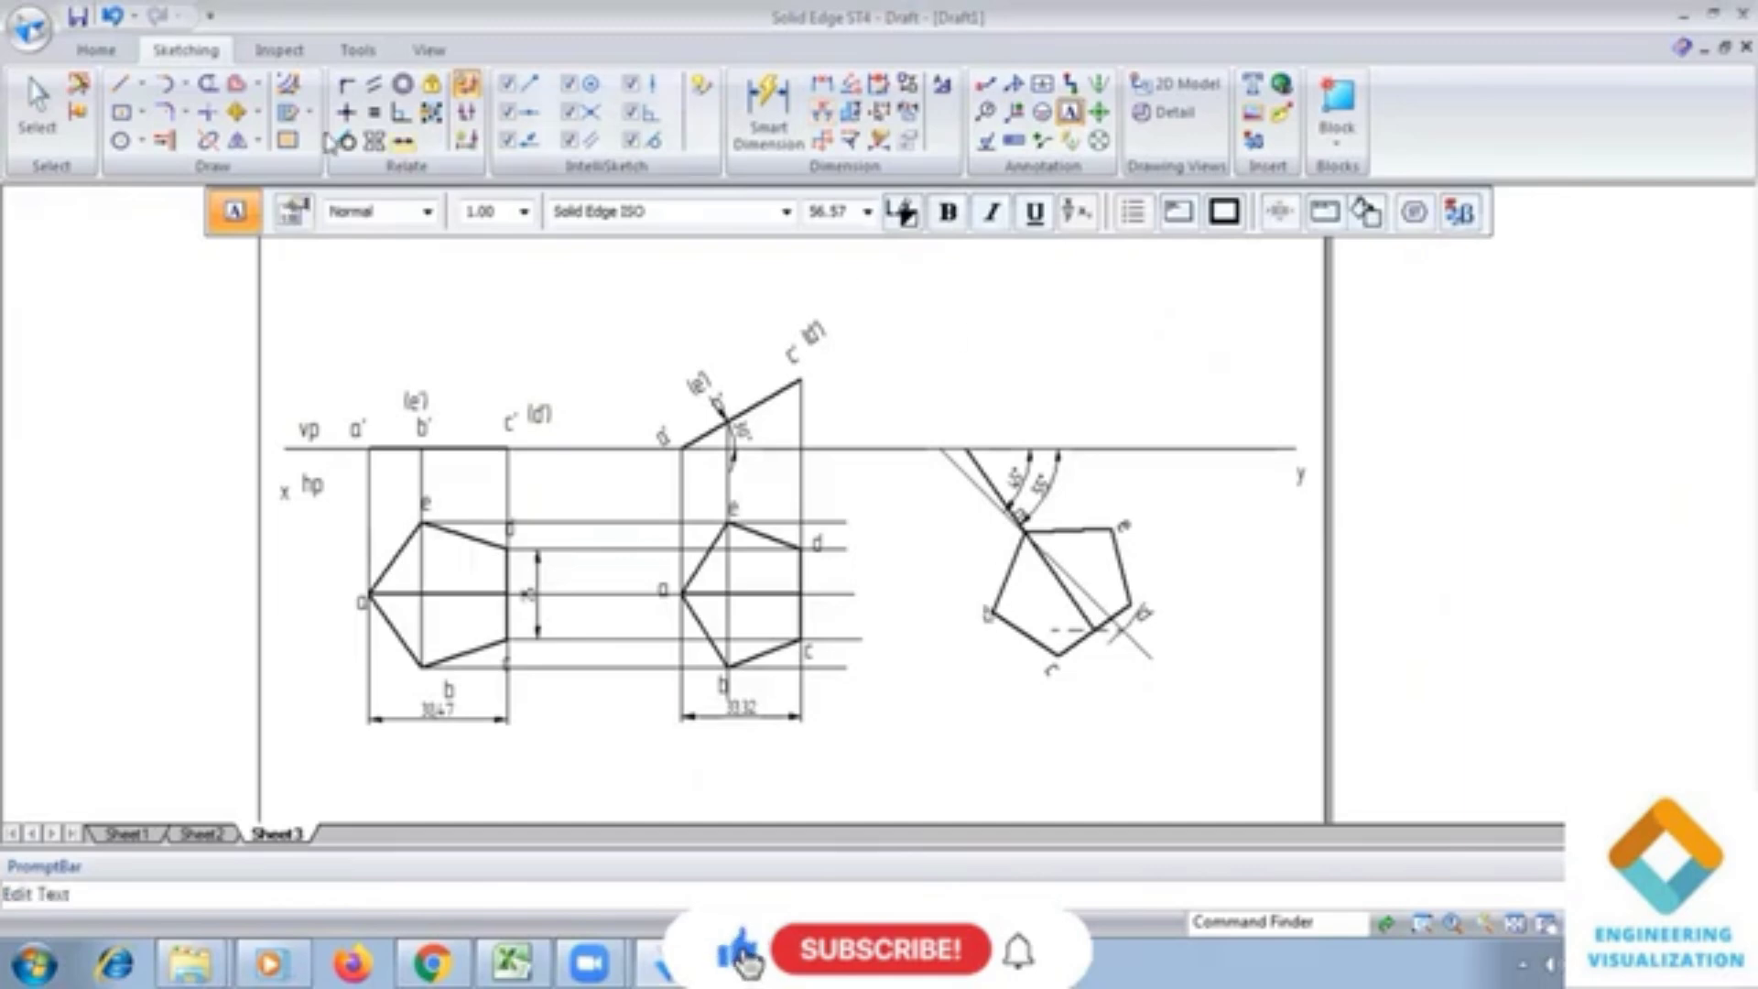
{"action": "left_click", "coordinate": [120, 84]}
{"action": "left_click", "coordinate": [534, 213]}
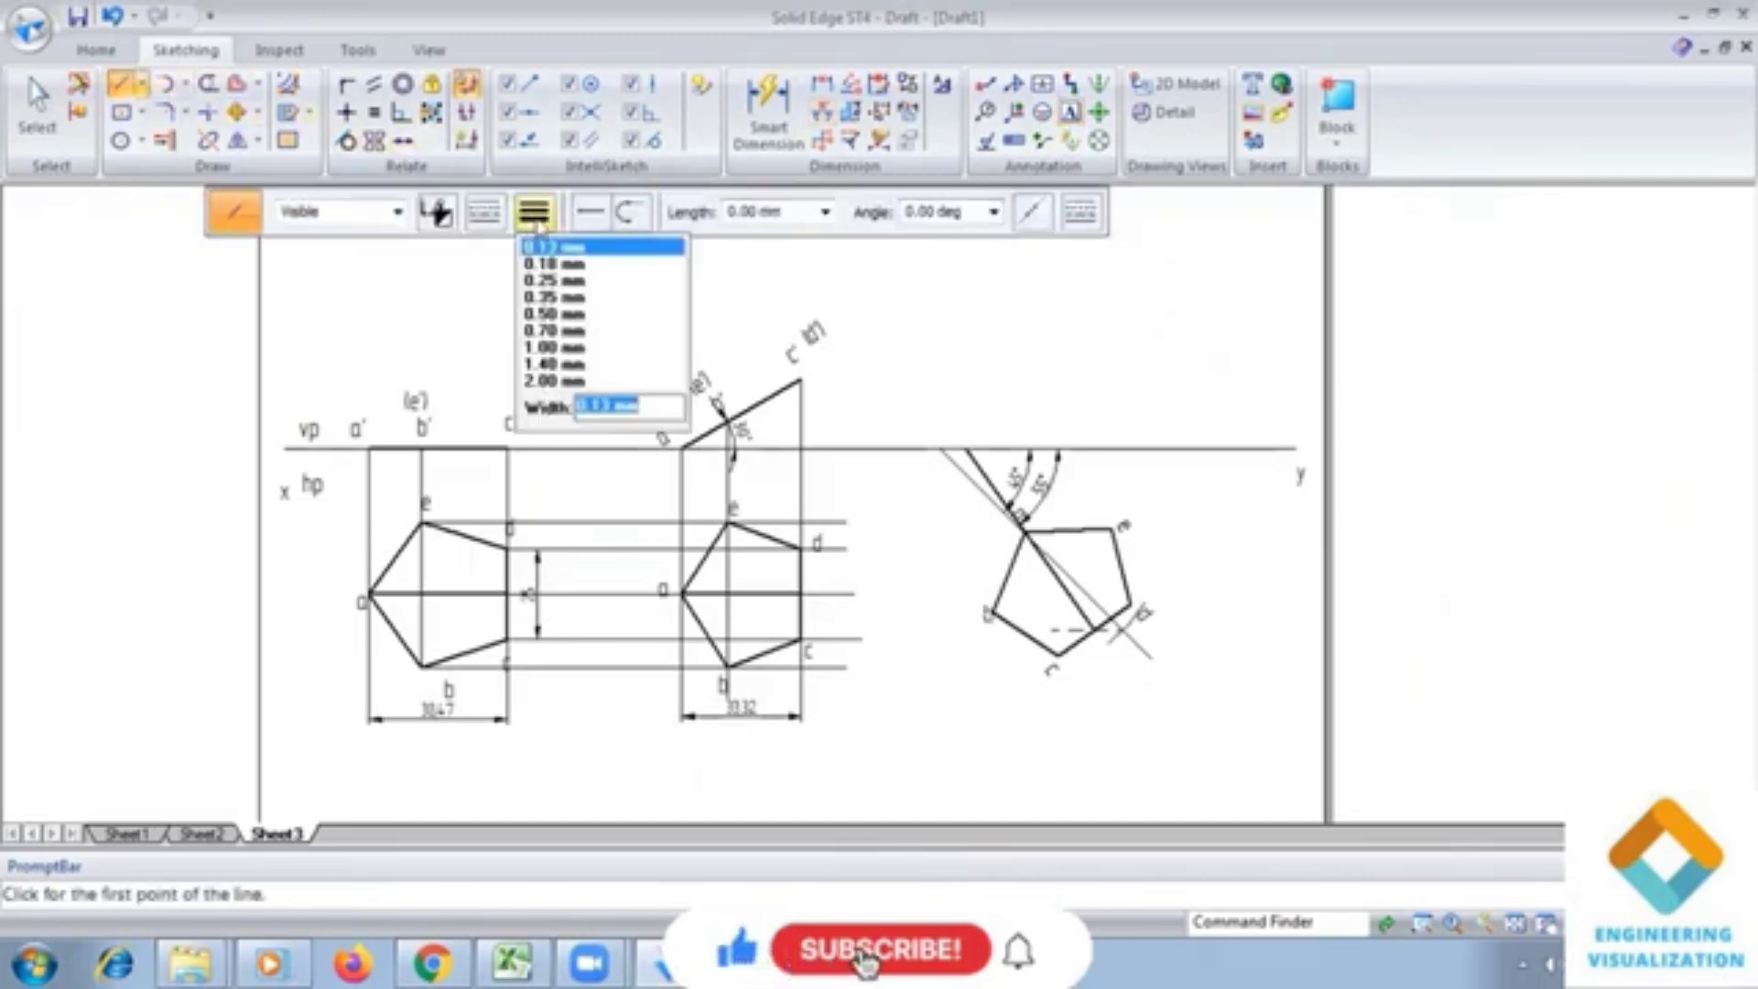
{"action": "left_click", "coordinate": [549, 313]}
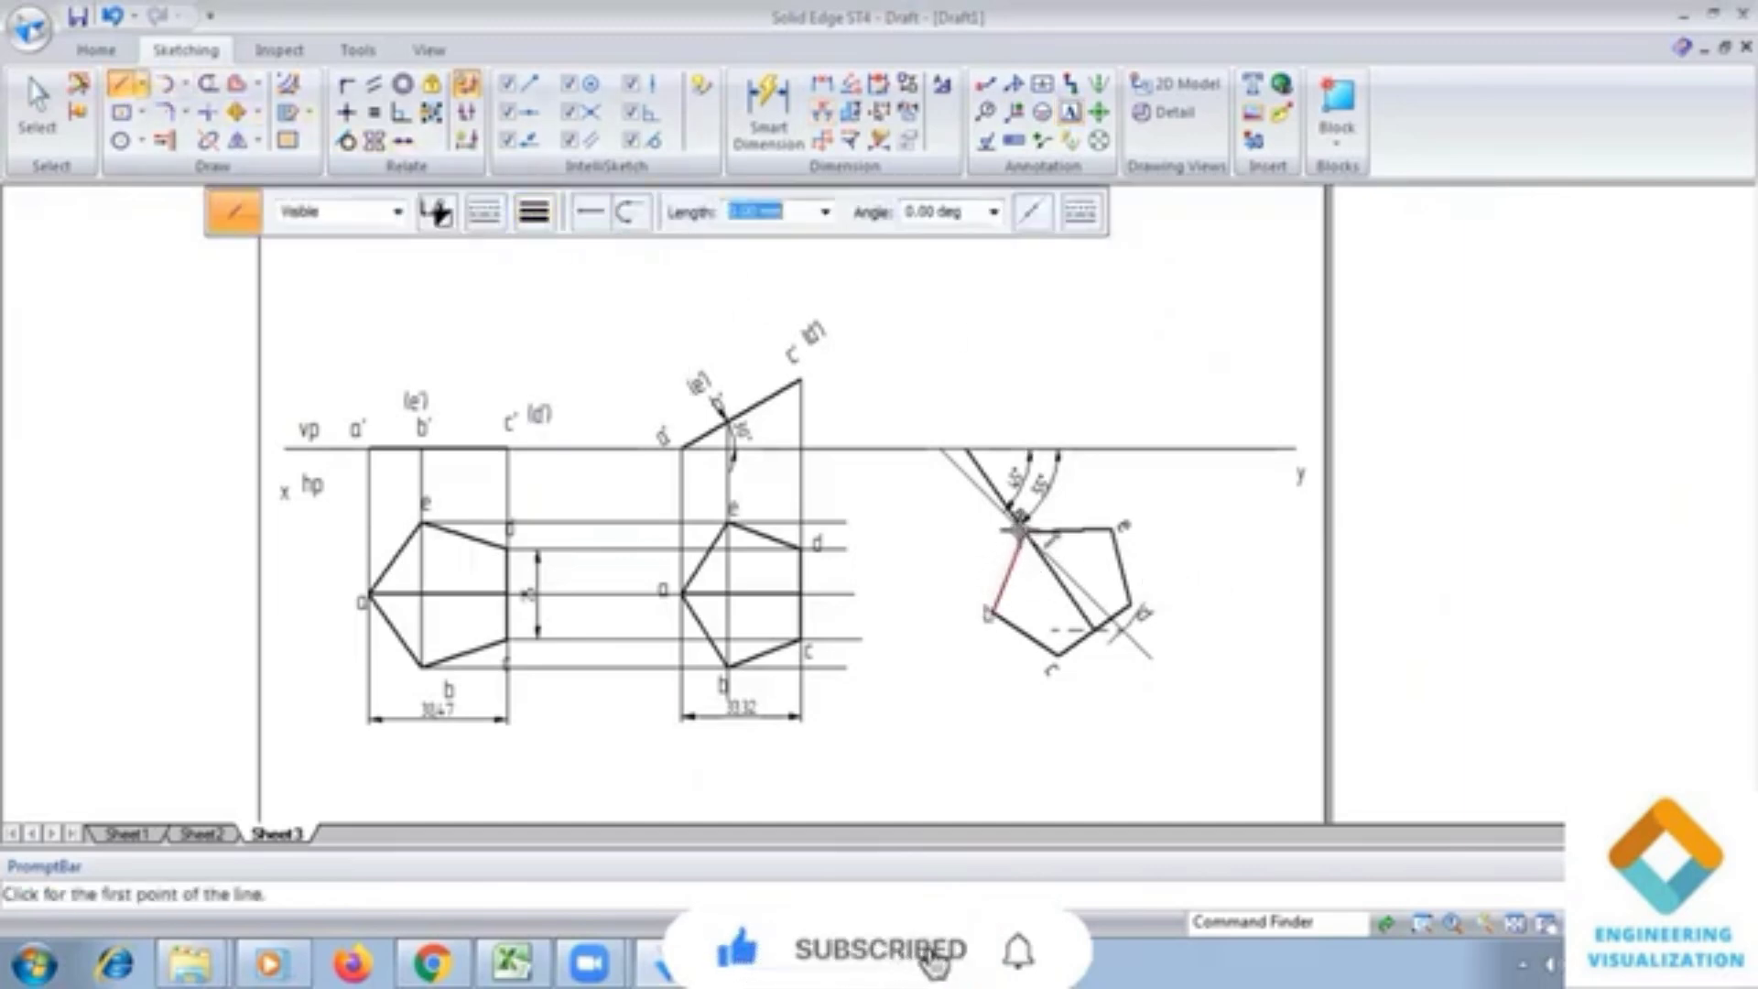
{"action": "left_click", "coordinate": [1024, 341]}
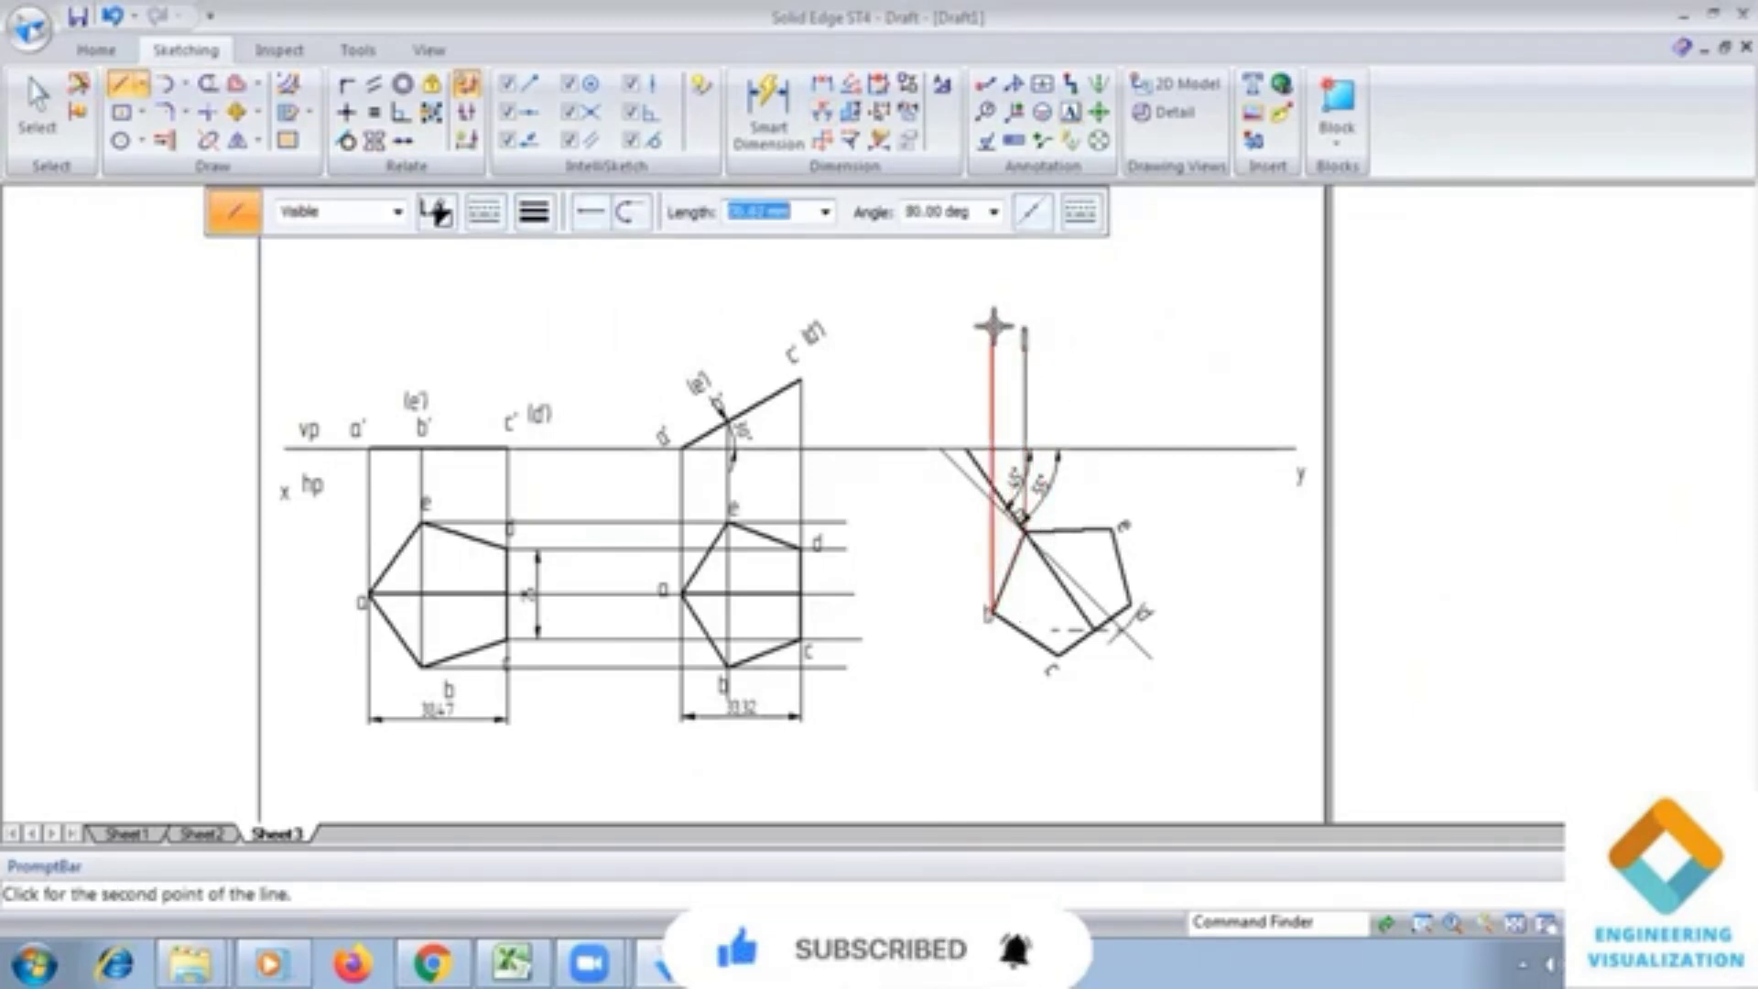
{"action": "left_click", "coordinate": [1063, 447]}
{"action": "left_click", "coordinate": [1113, 529]}
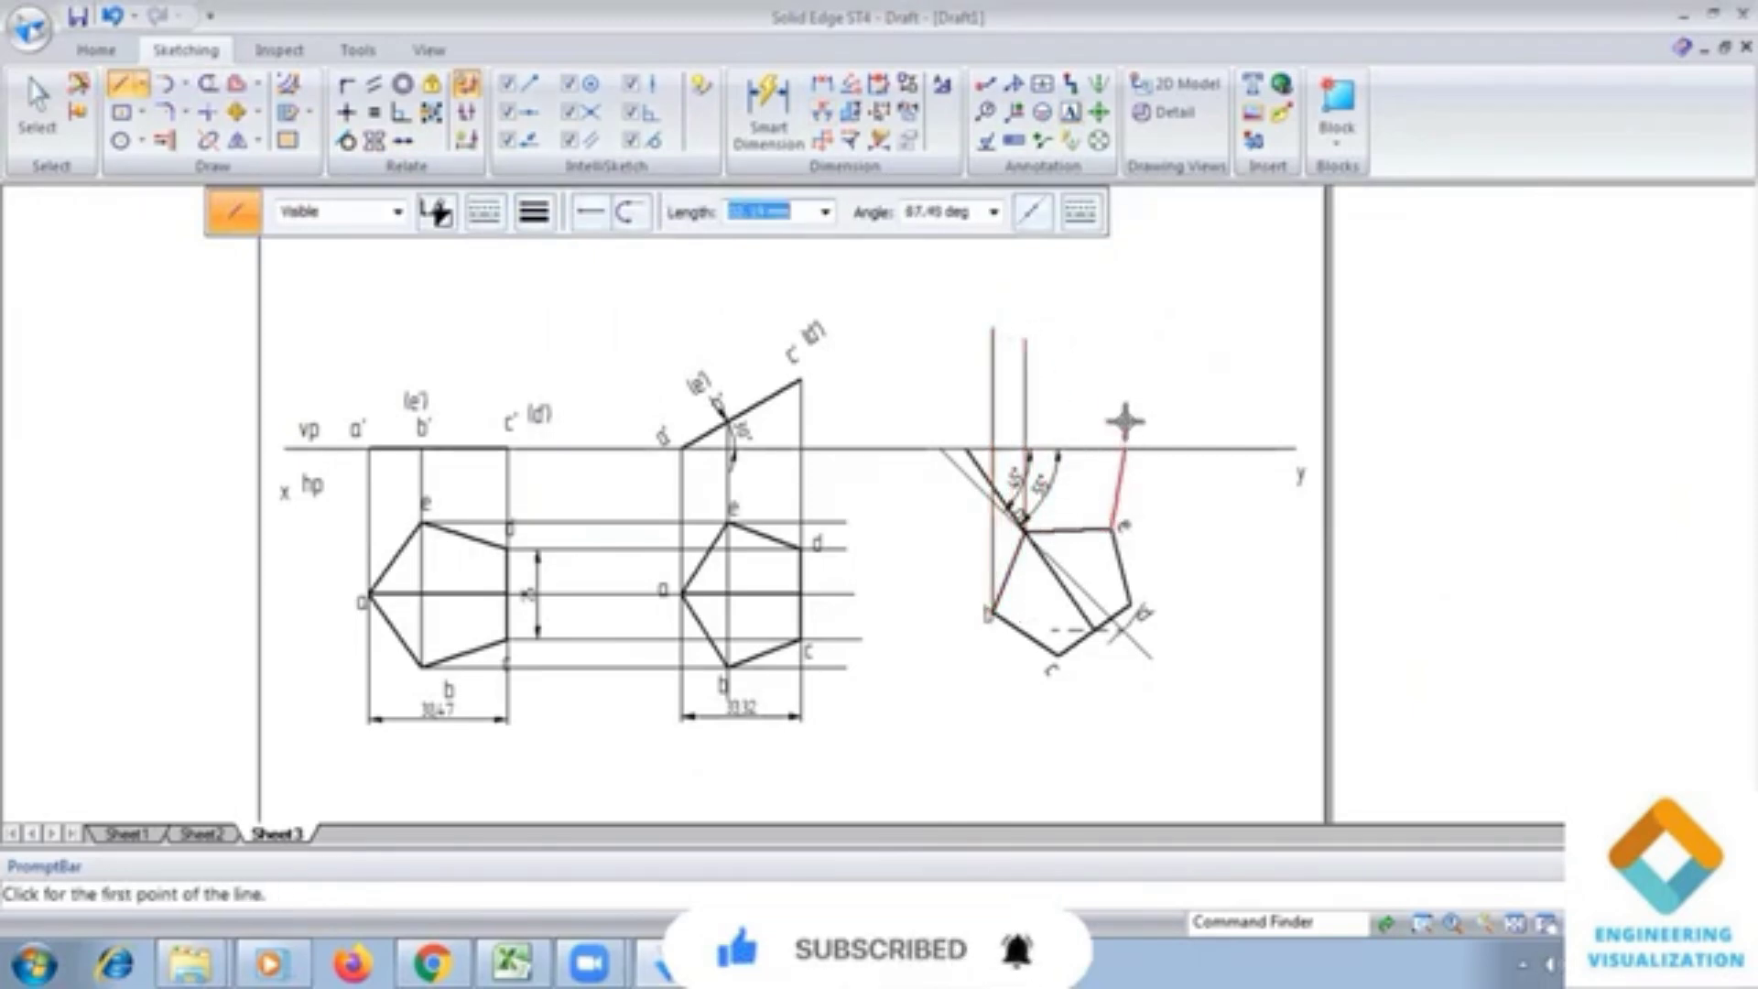
{"action": "left_click", "coordinate": [1113, 295]}
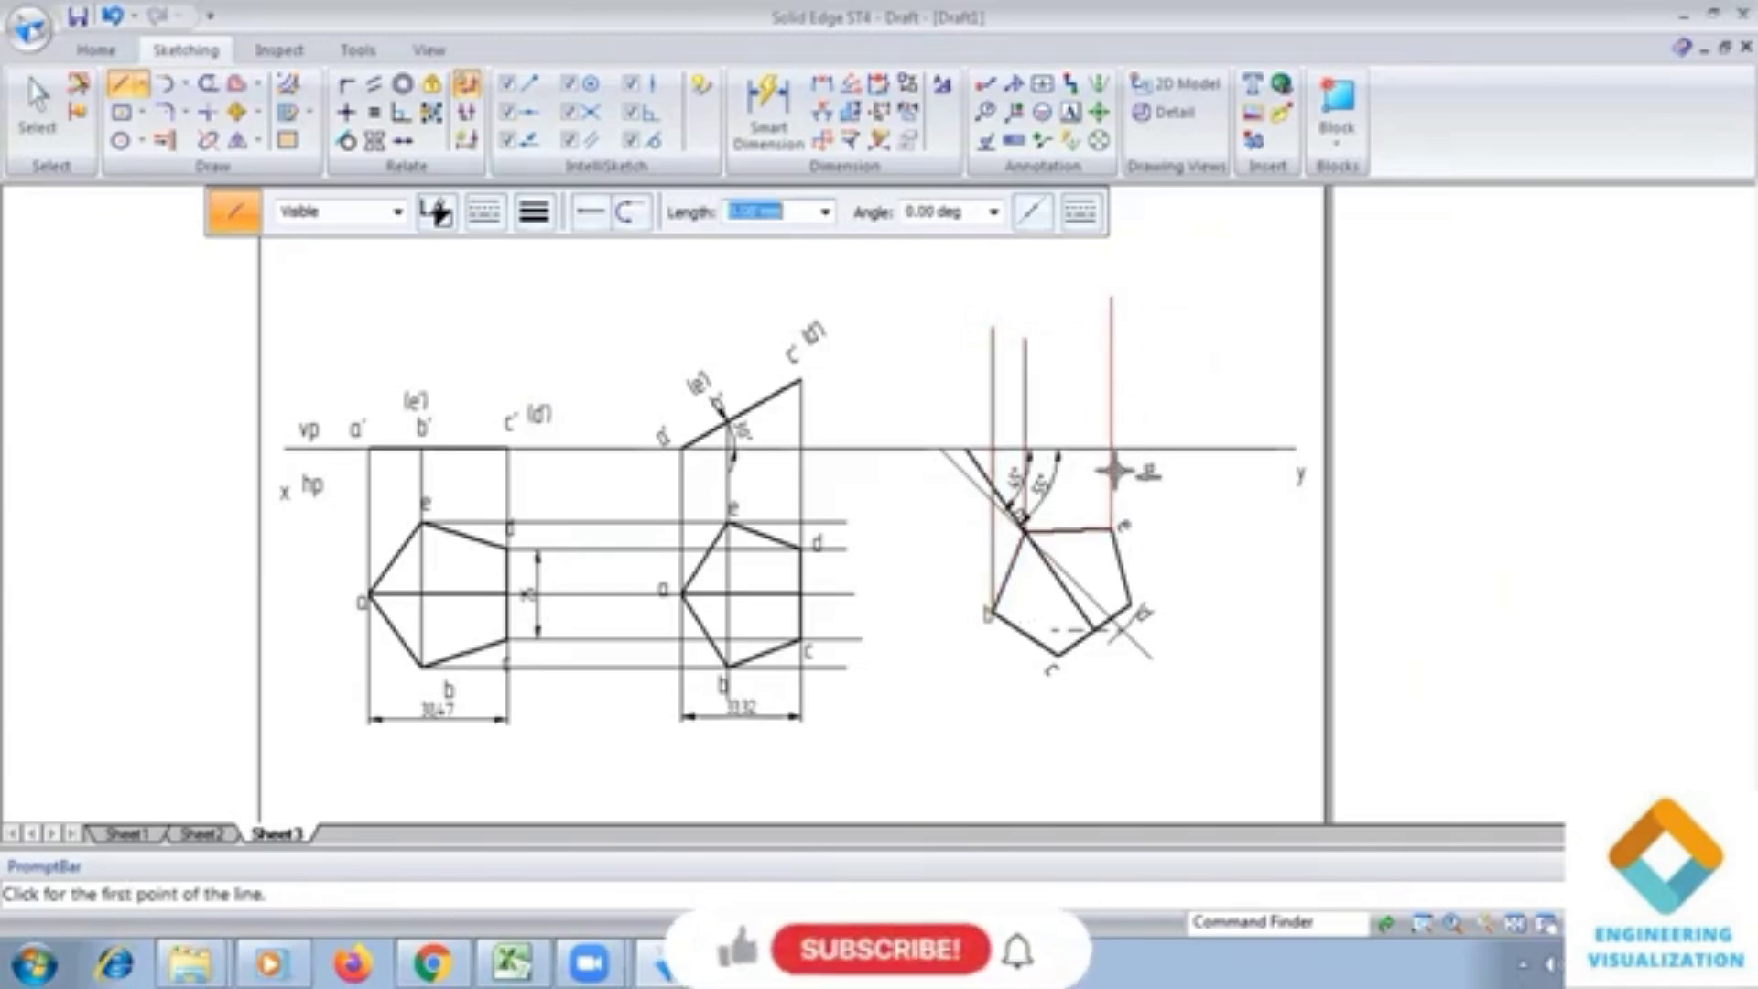
{"action": "left_click", "coordinate": [1132, 603]}
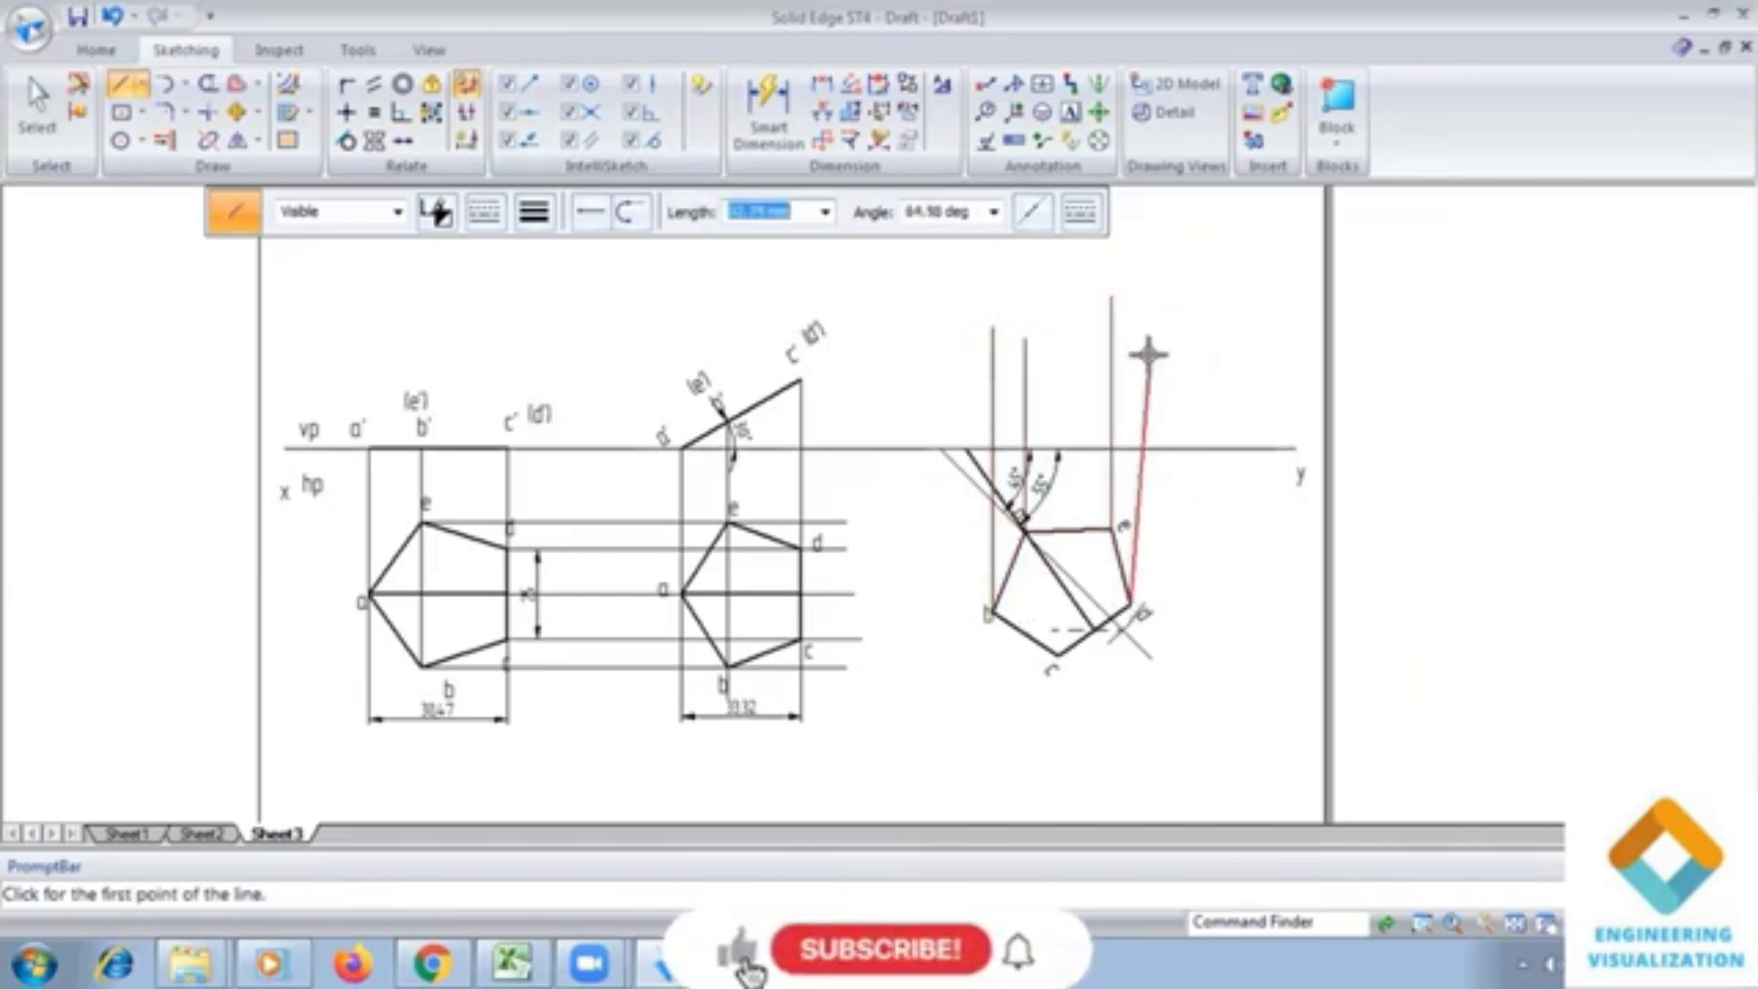
{"action": "left_click", "coordinate": [1133, 272]}
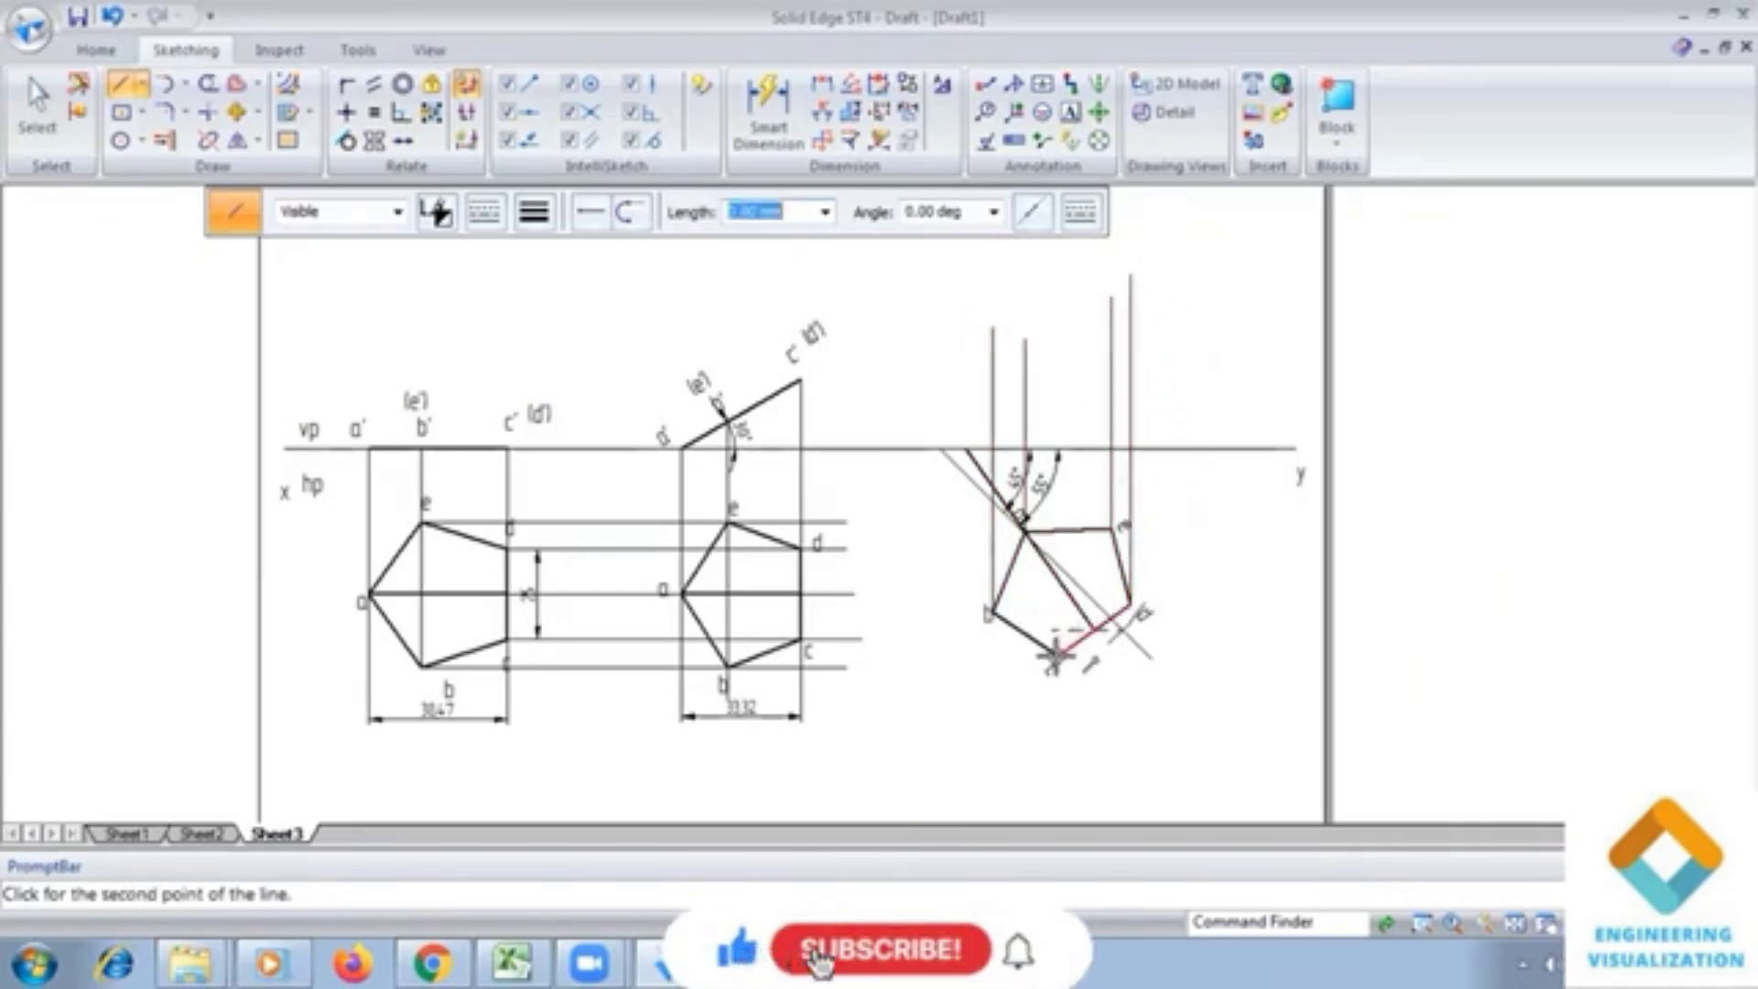
{"action": "left_click", "coordinate": [1060, 655]}
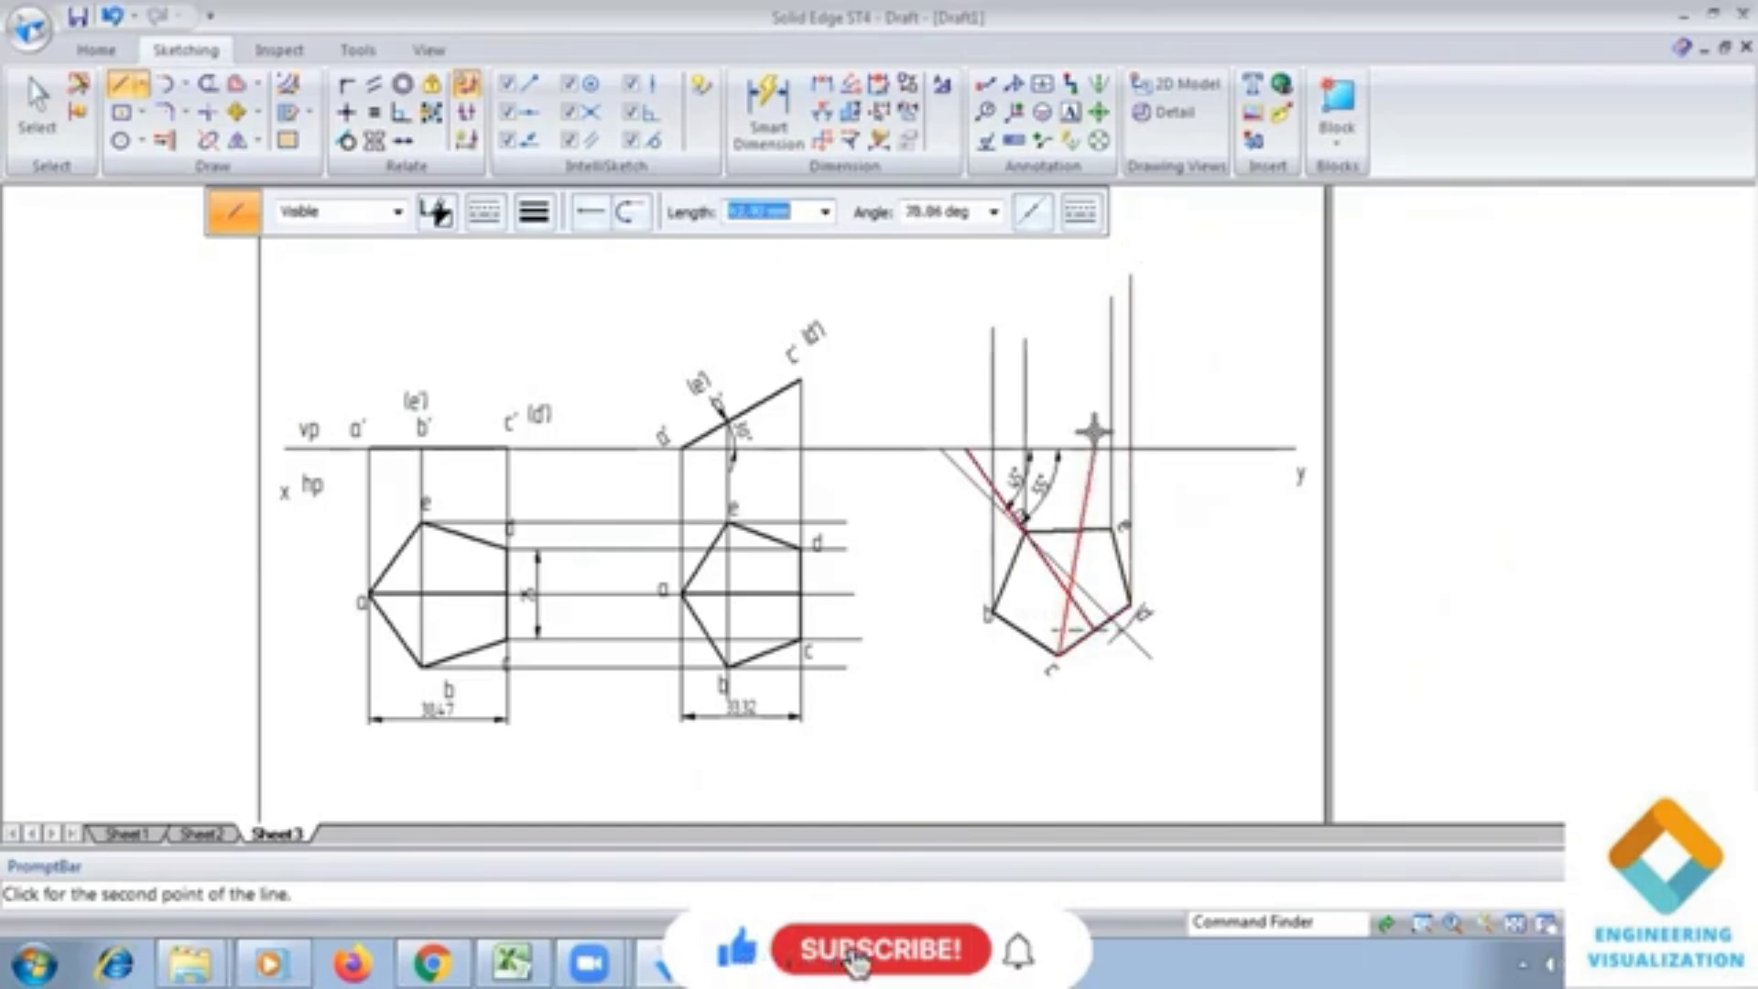
{"action": "left_click", "coordinate": [1060, 269]}
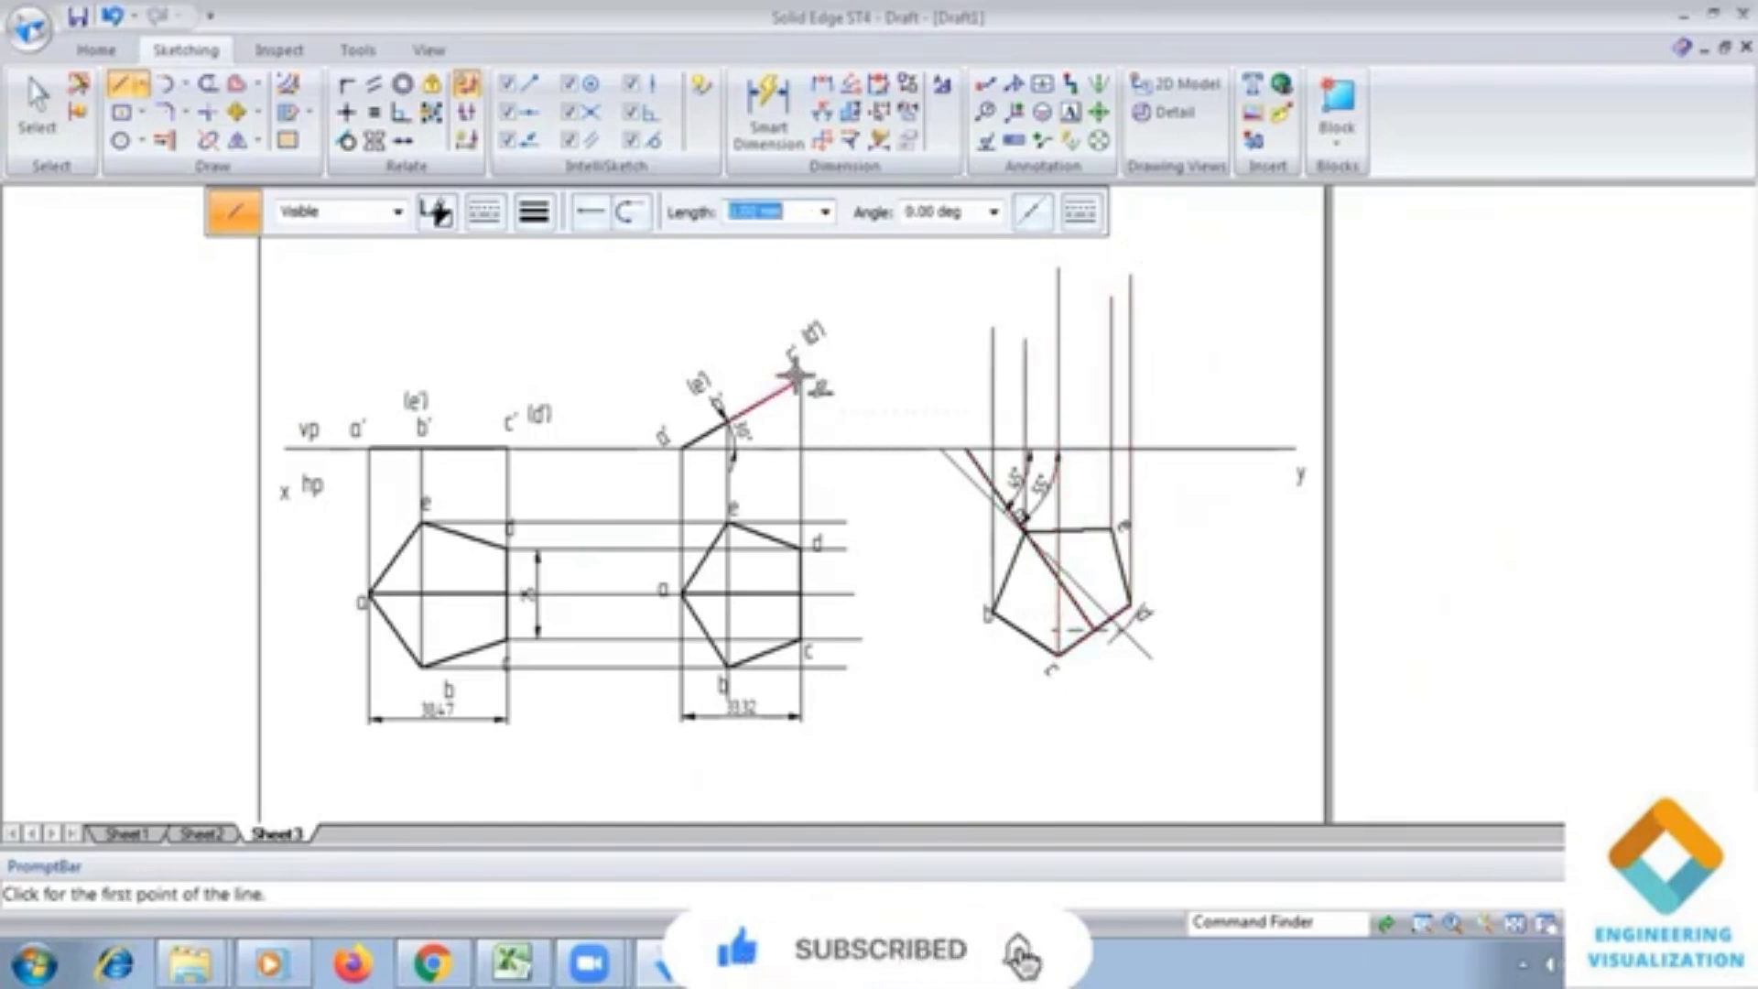
Step: Draw horizontal projectors across the top view from c' and b'
{"action": "left_click", "coordinate": [798, 378]}
{"action": "left_click", "coordinate": [1181, 379]}
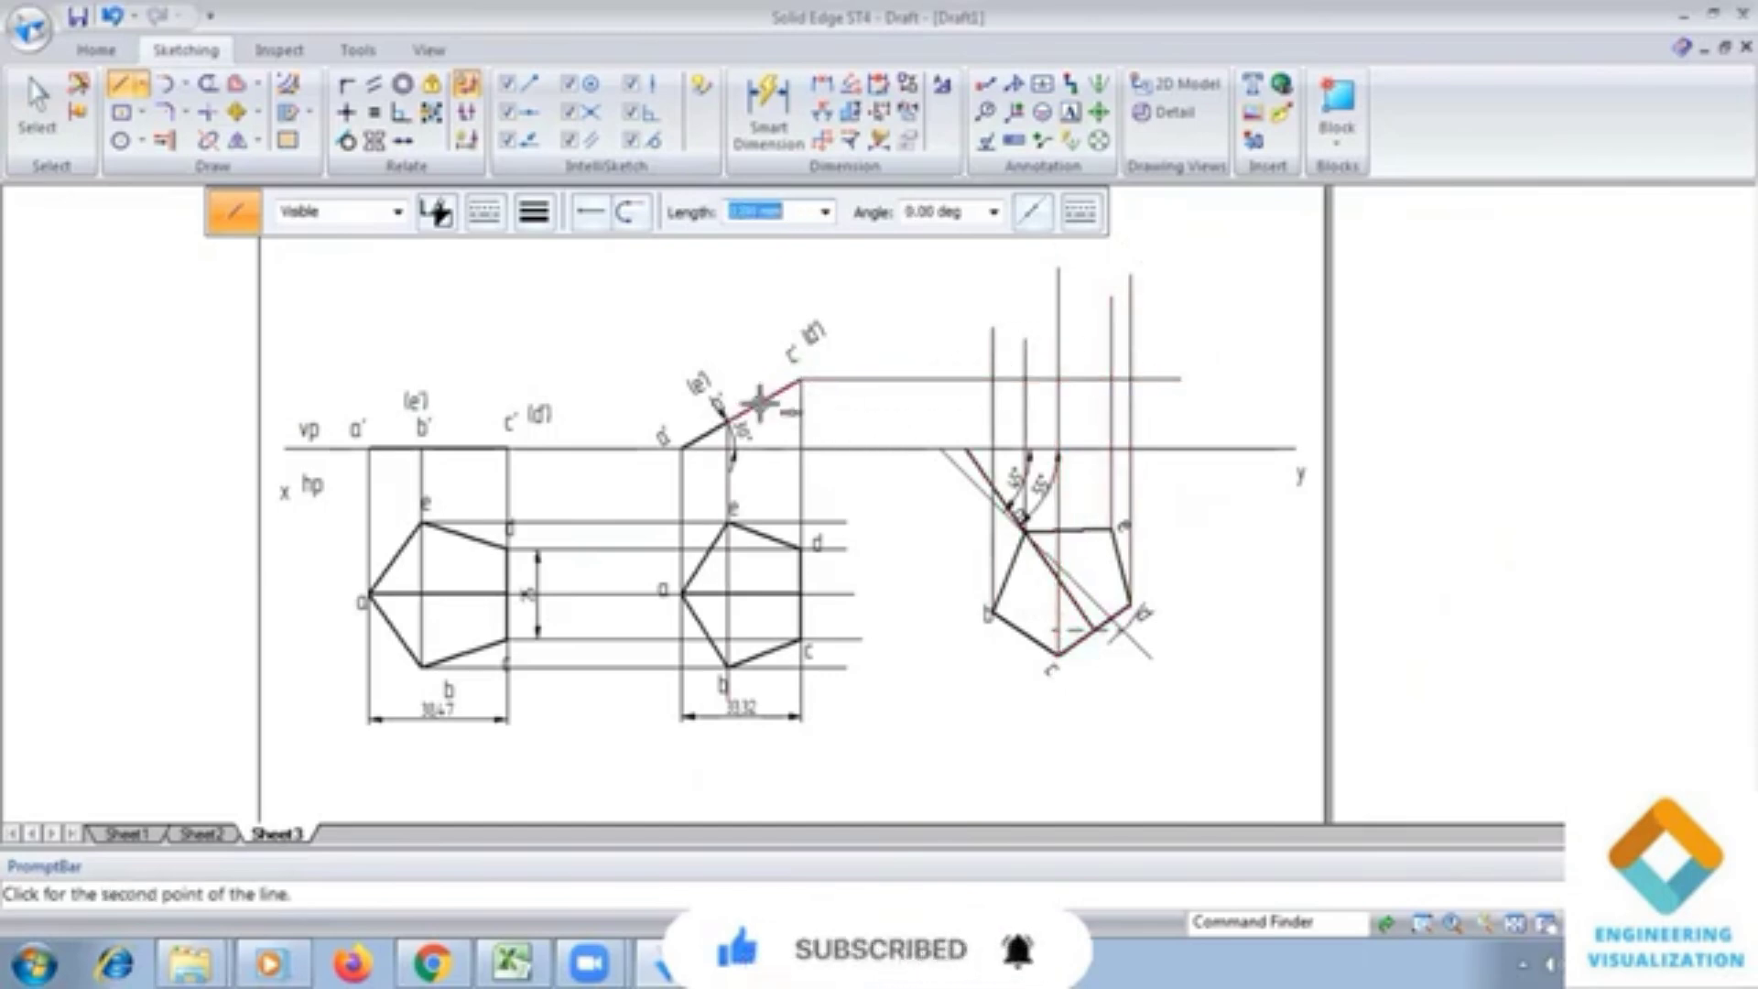
{"action": "left_click", "coordinate": [730, 421]}
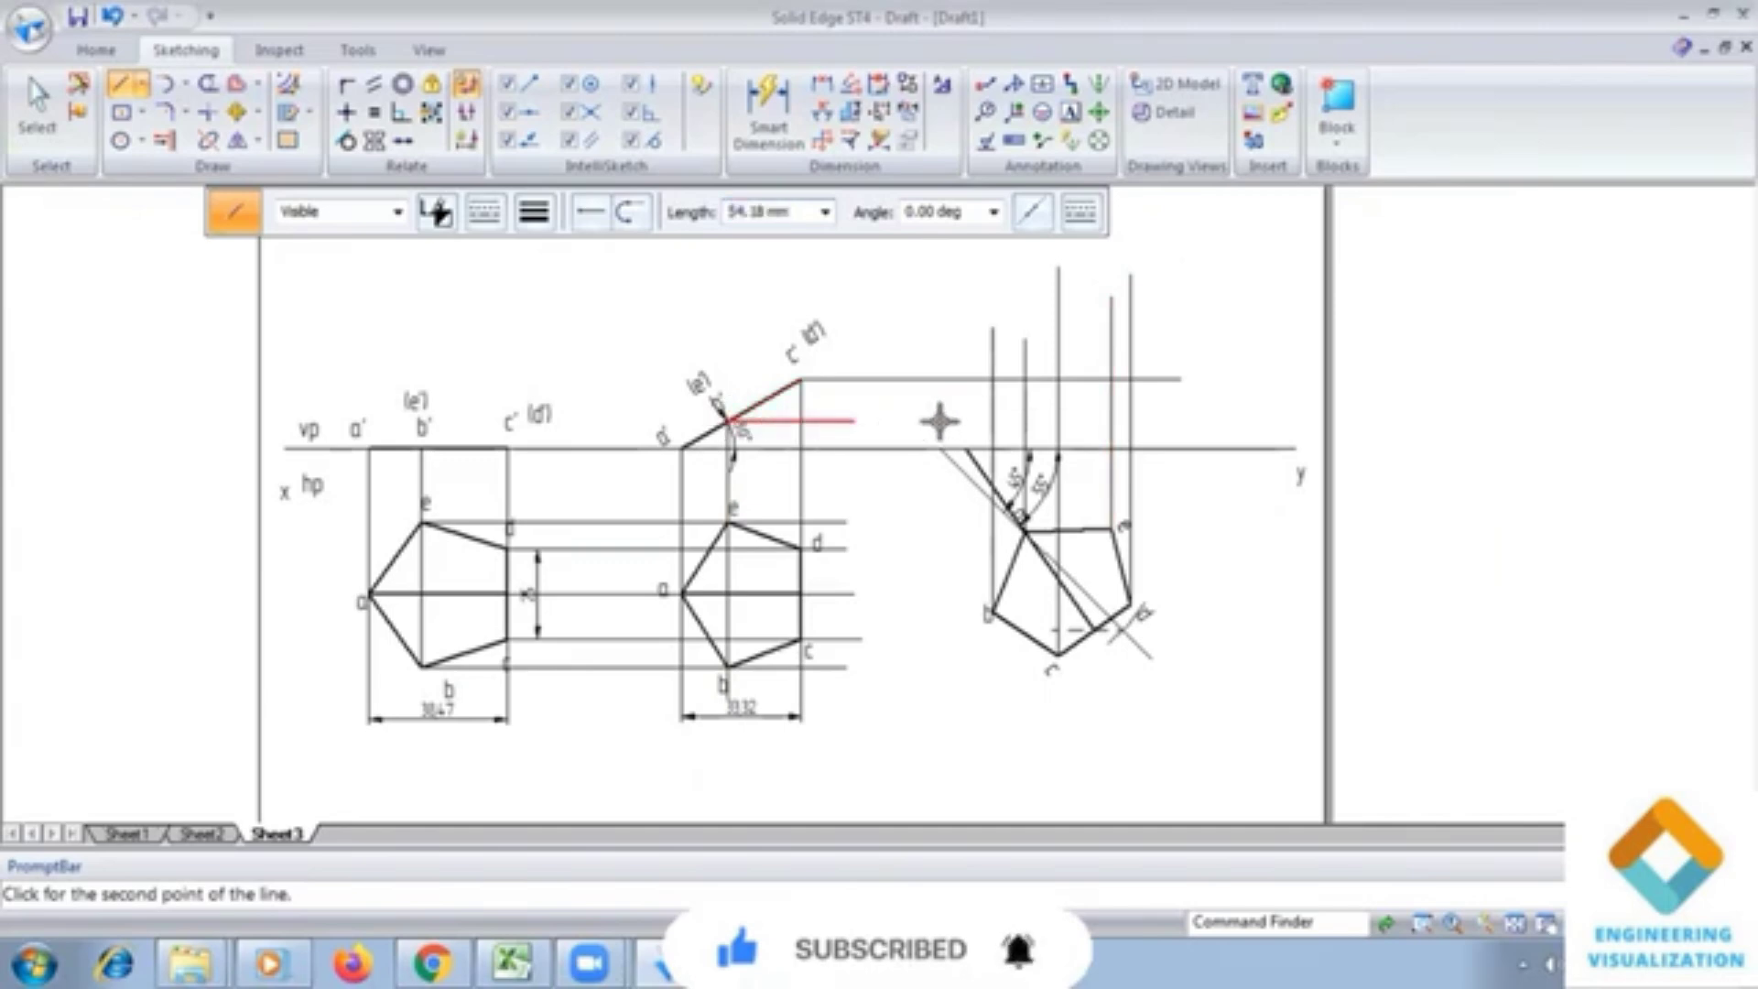
{"action": "left_click", "coordinate": [1165, 416]}
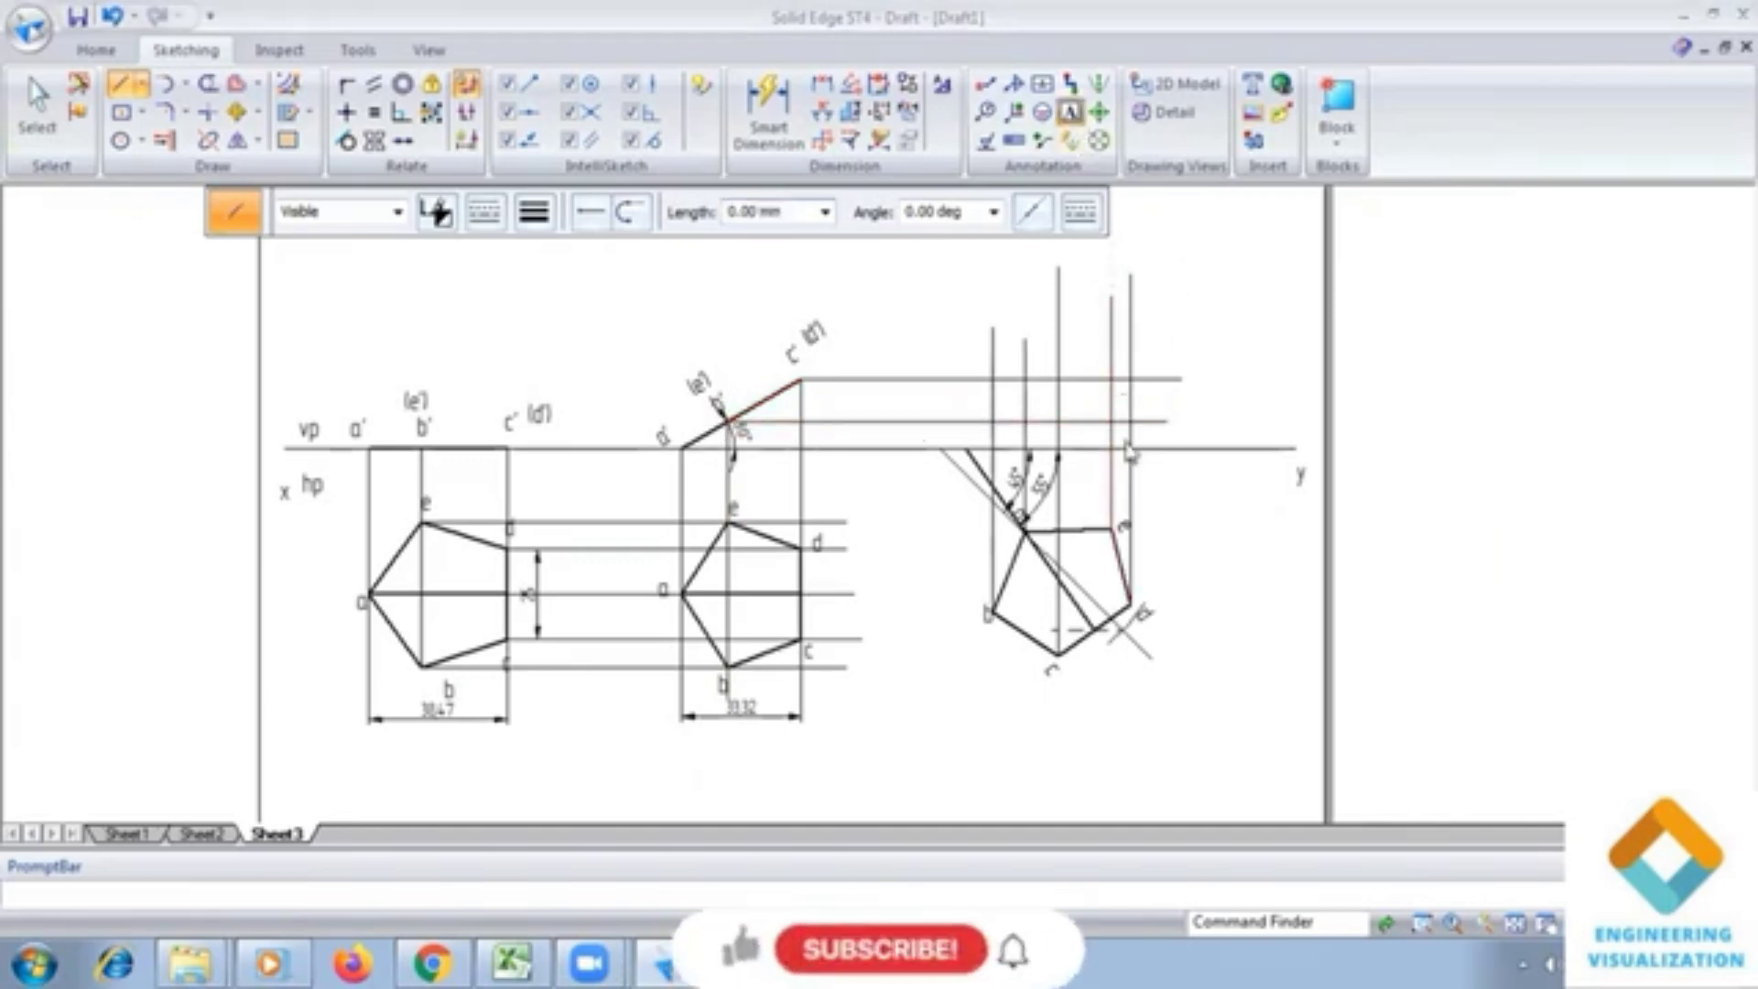
{"action": "scroll", "coordinate": [1128, 451], "scroll_direction": "up", "scroll_amount": 2}
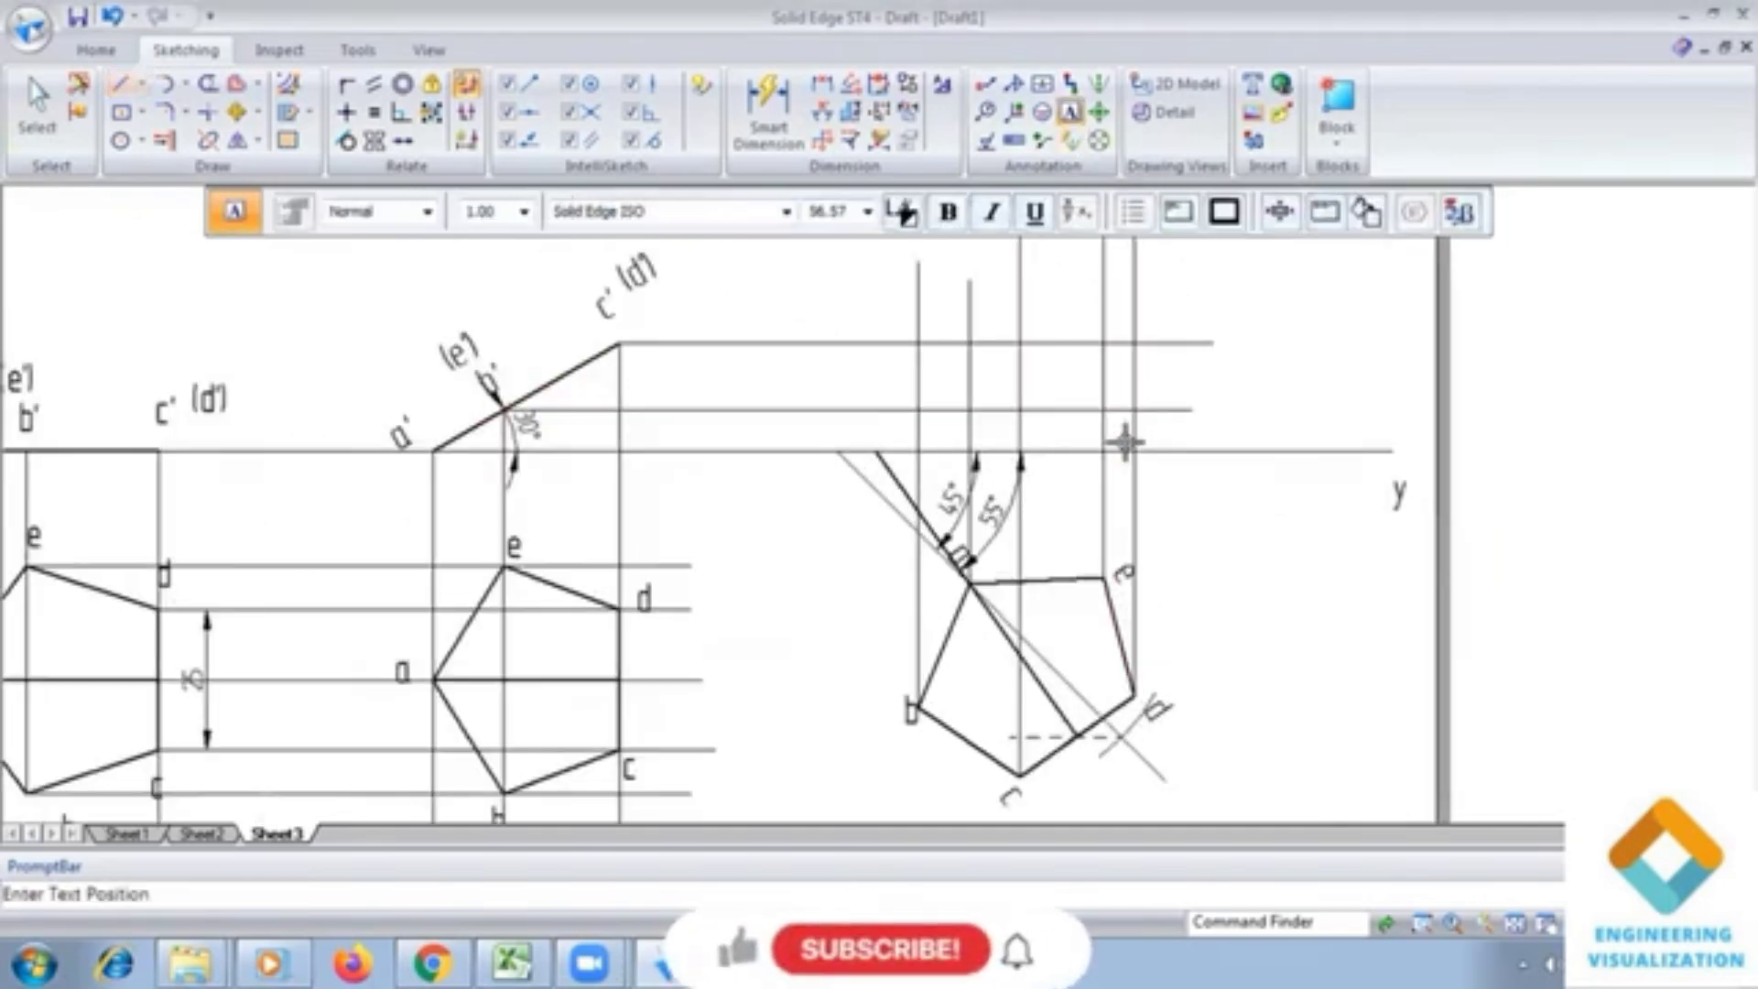
Step: Label the two projector intersections a' and b'
{"action": "left_click", "coordinate": [944, 405]}
{"action": "type", "text": "a"}
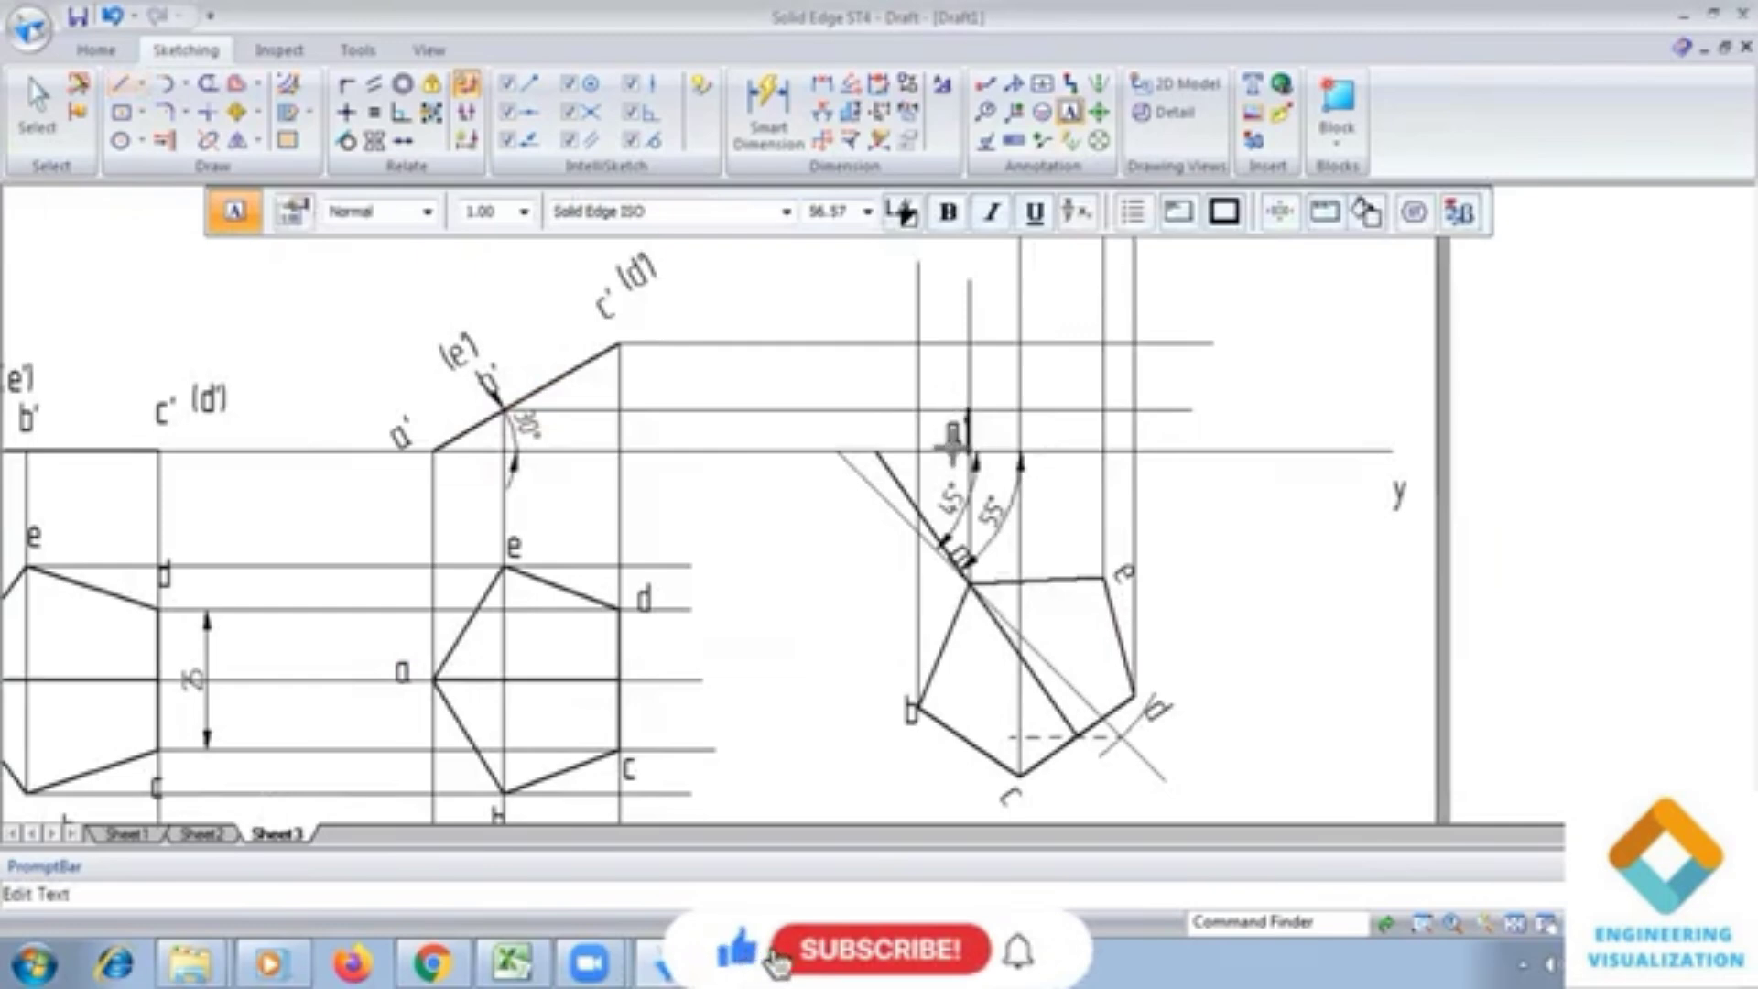
{"action": "type", "text": "'"}
{"action": "left_click", "coordinate": [888, 374]}
{"action": "type", "text": "b"}
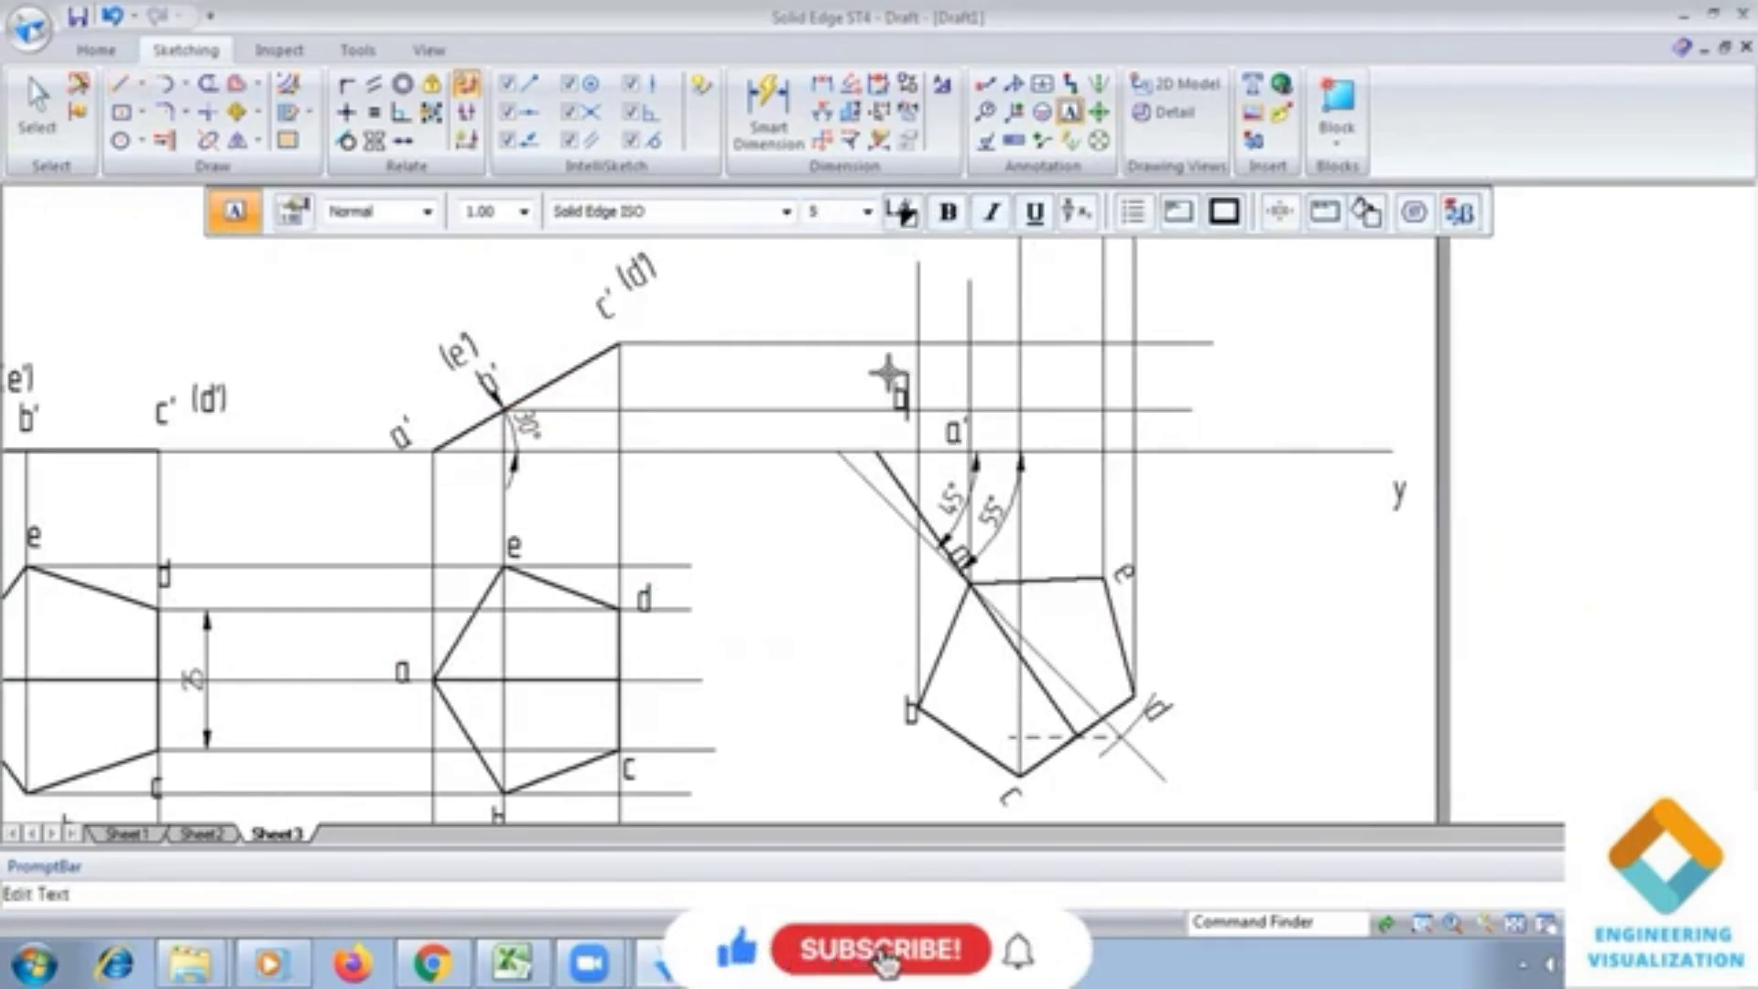